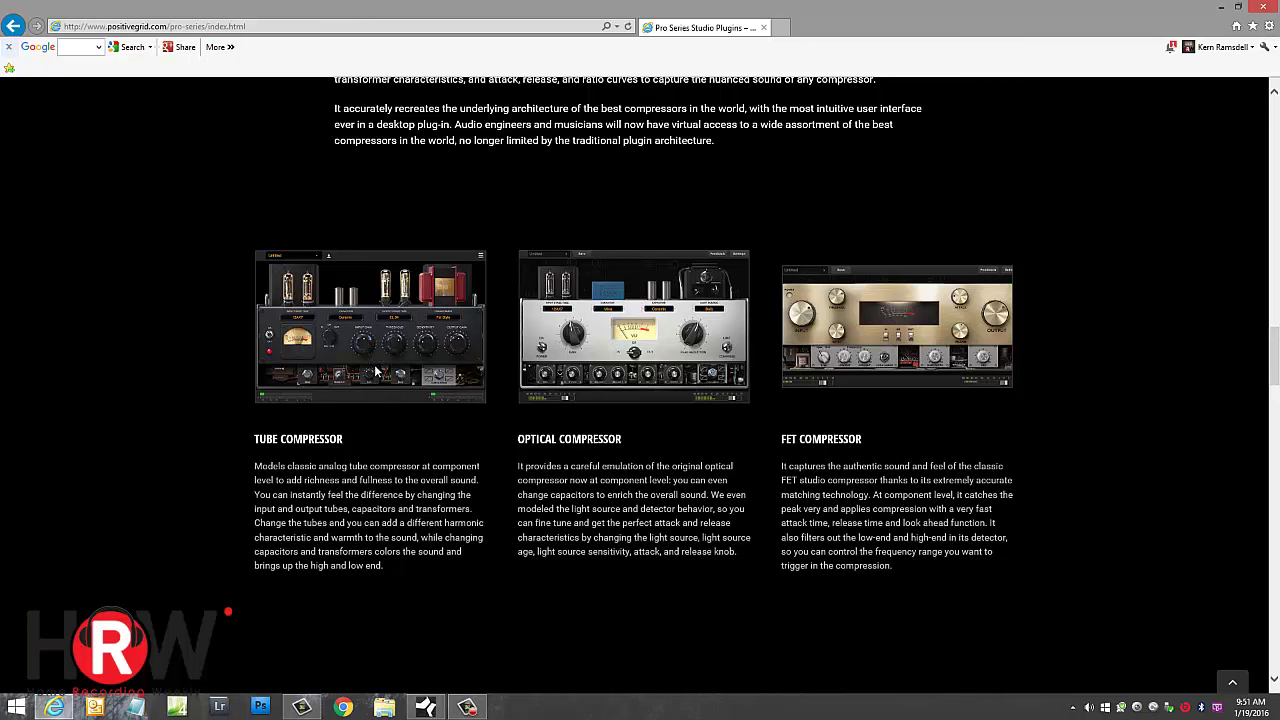
Close the Pro Series plugin web page and look through the channels of the "To be with you" mix in Studio One
click(1263, 7)
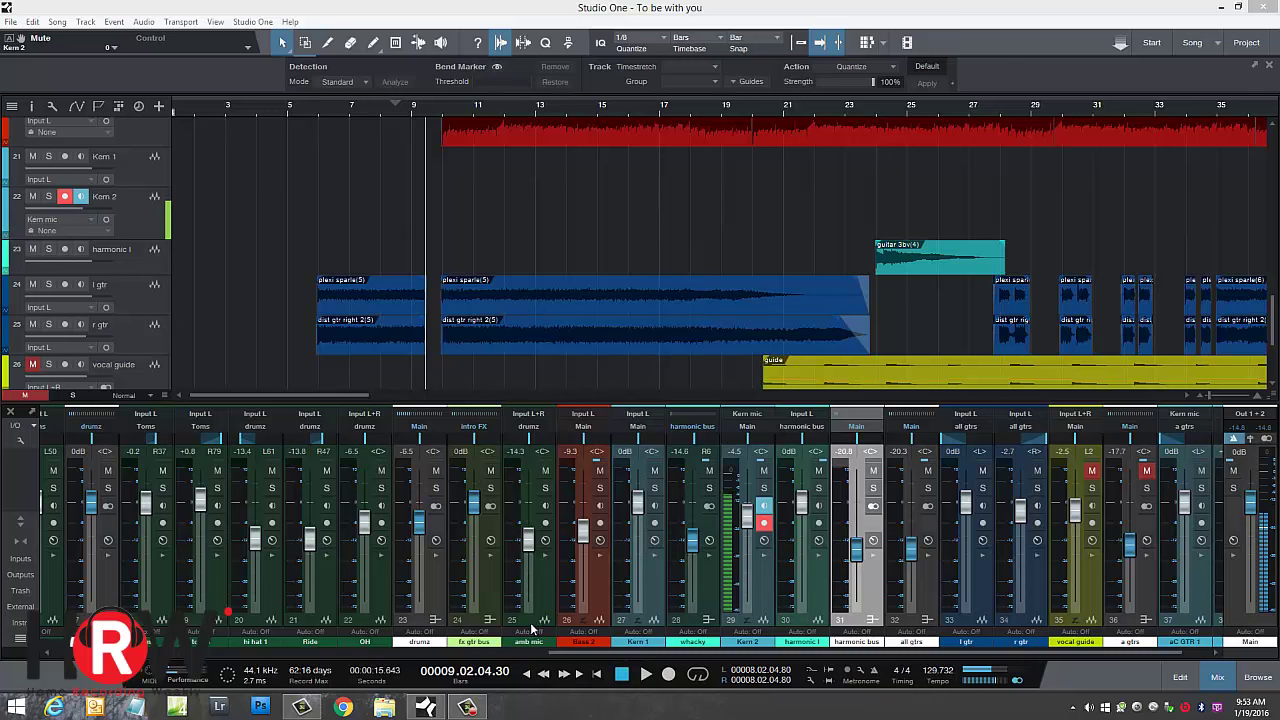
drag(615, 658, 446, 660)
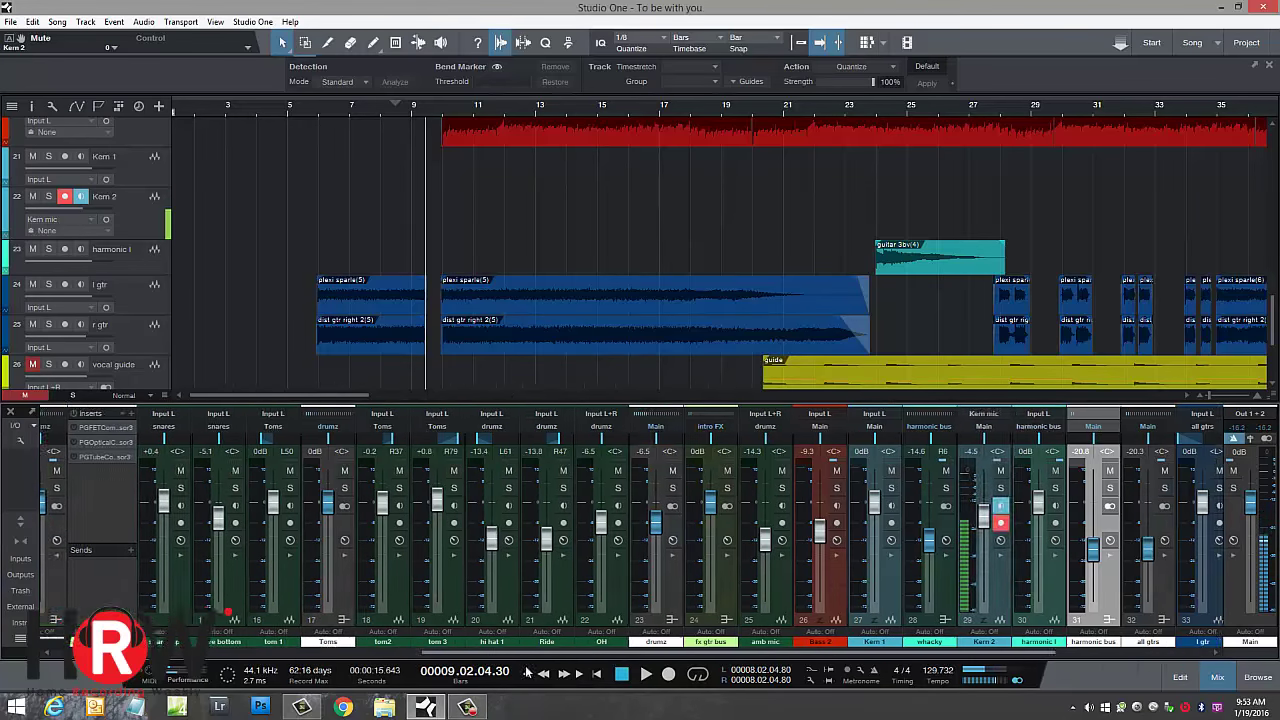
drag(527, 671, 233, 656)
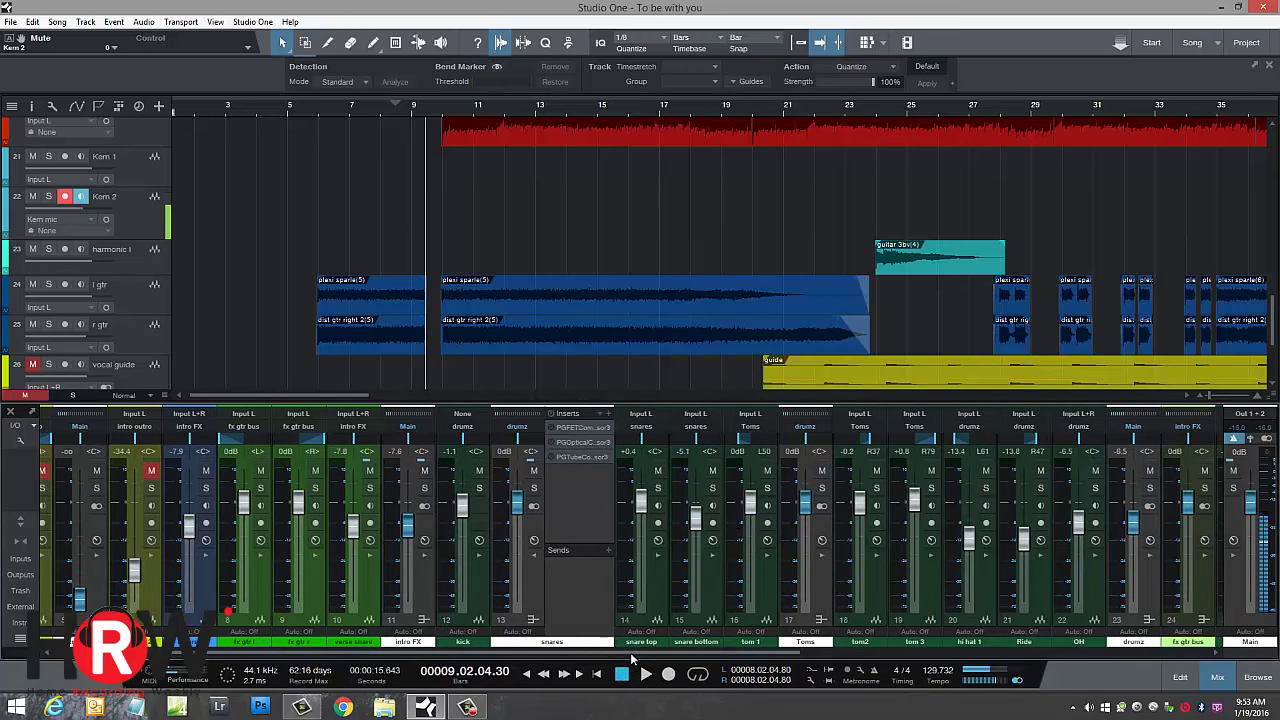
drag(631, 657, 766, 656)
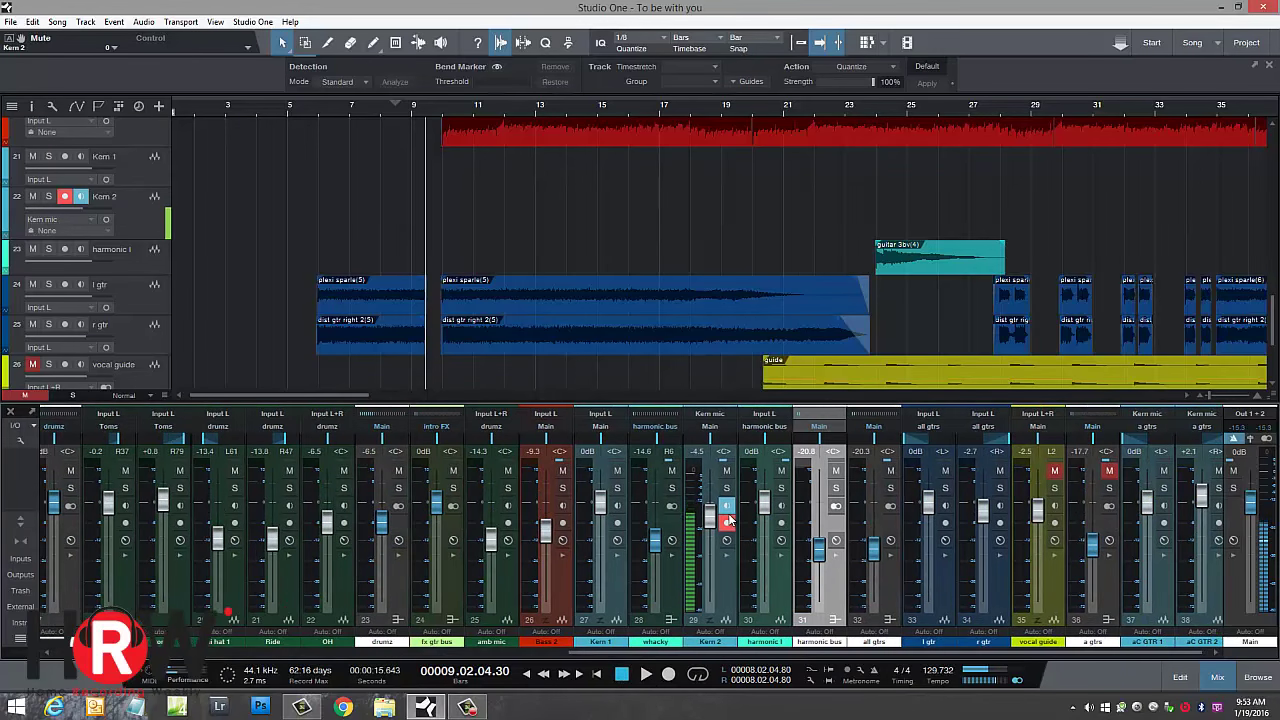
Play the song to about bar 31 with the record-armed mic channel muted, unmuting that channel before stopping playback
click(726, 470)
click(646, 674)
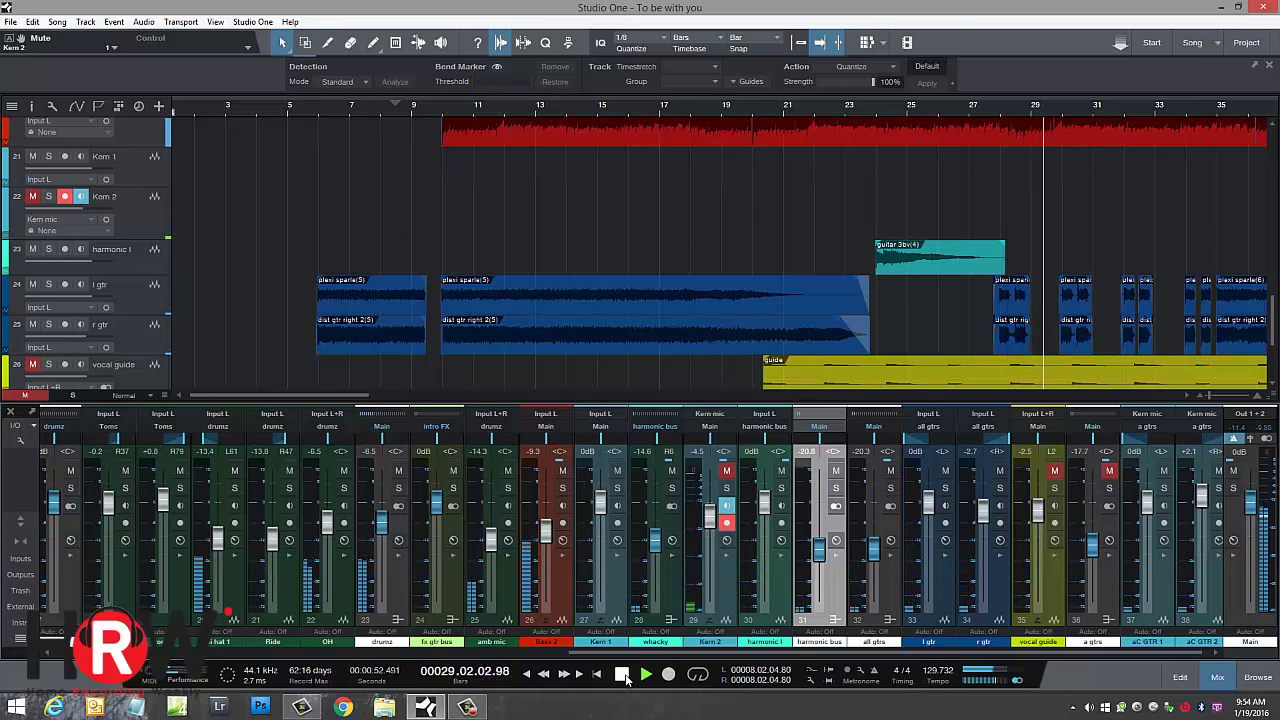
click(727, 471)
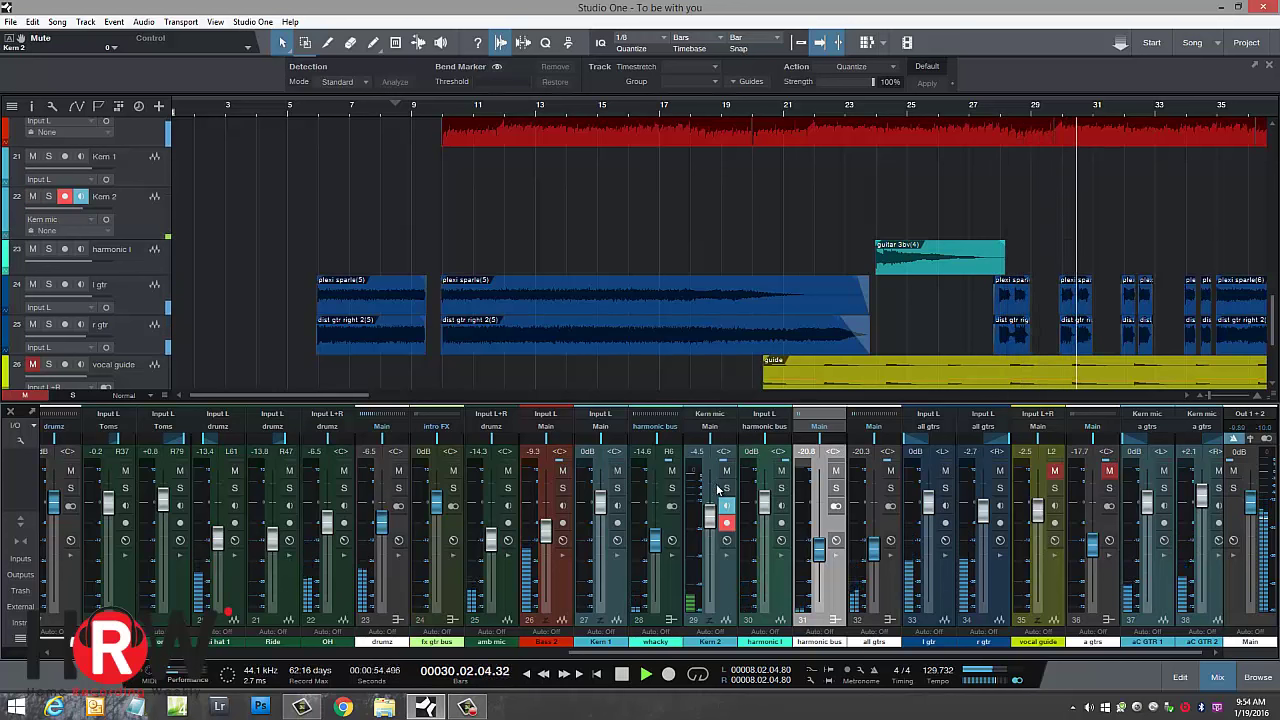
click(621, 674)
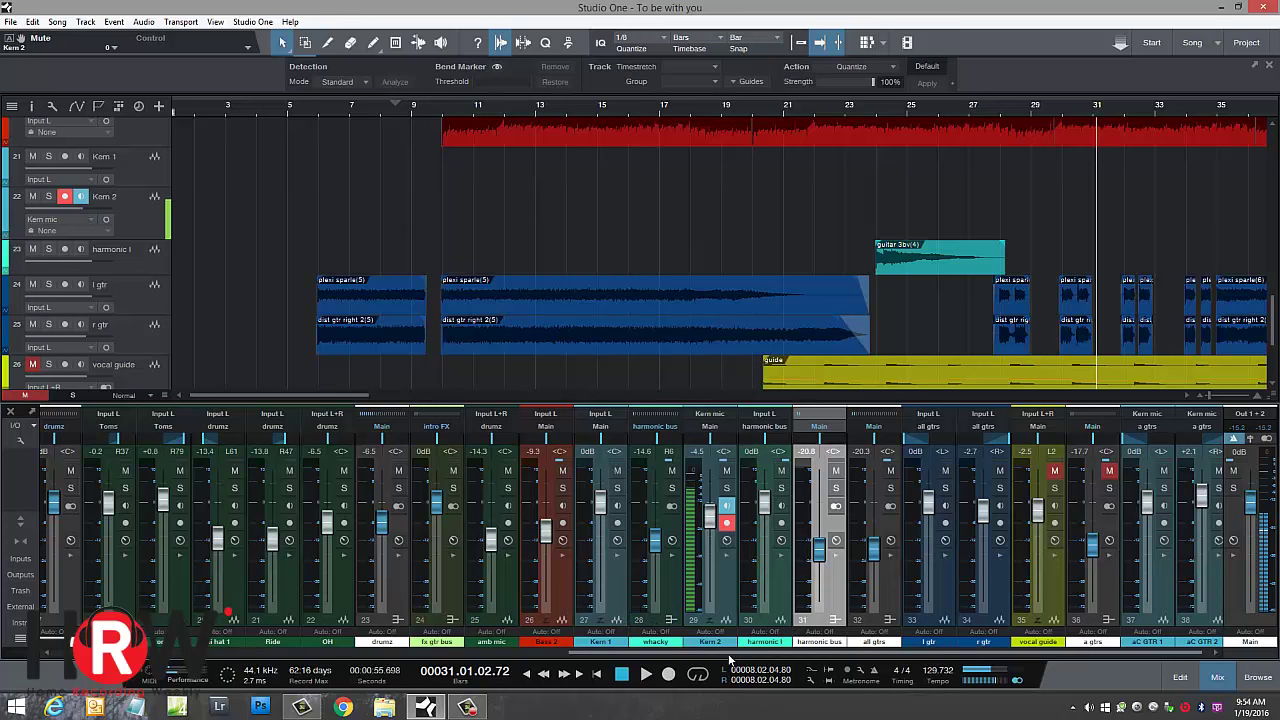
Open PG FET Compressor 3 on the snares bus, activate it and move its window clear of the mixer inserts
drag(738, 652, 359, 657)
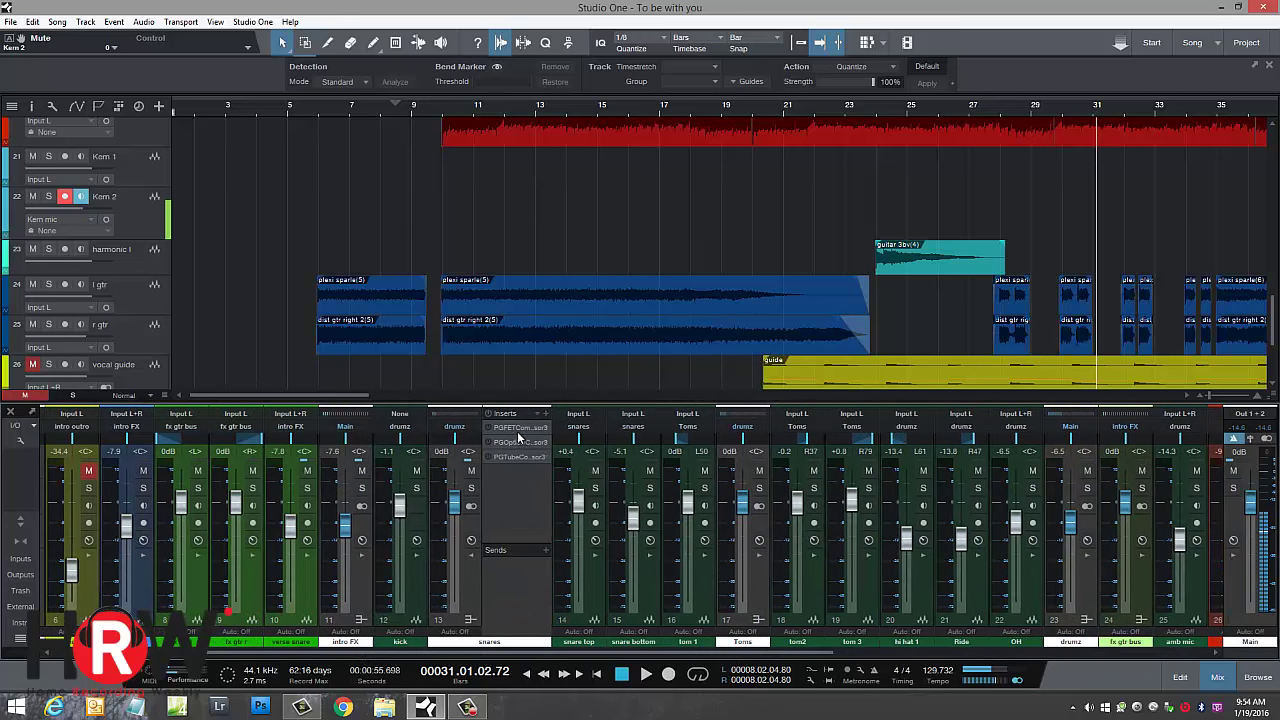
click(518, 437)
drag(818, 258, 956, 178)
click(519, 152)
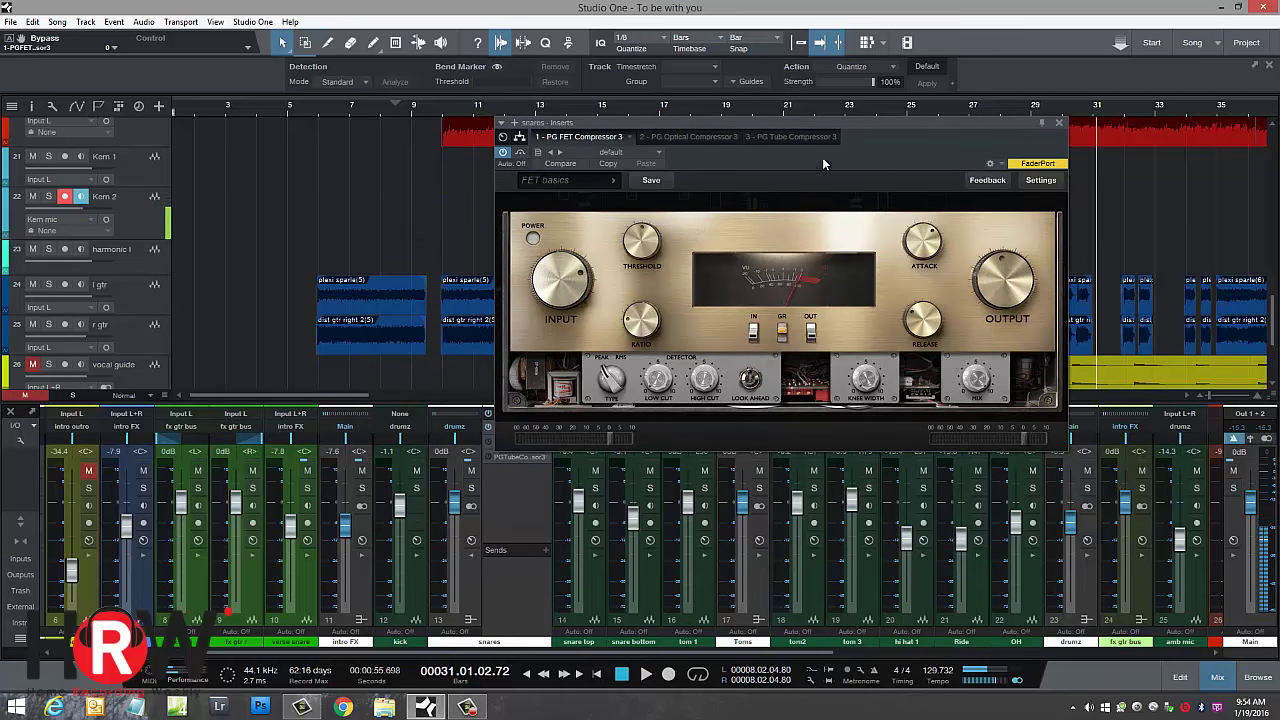
drag(822, 157, 854, 131)
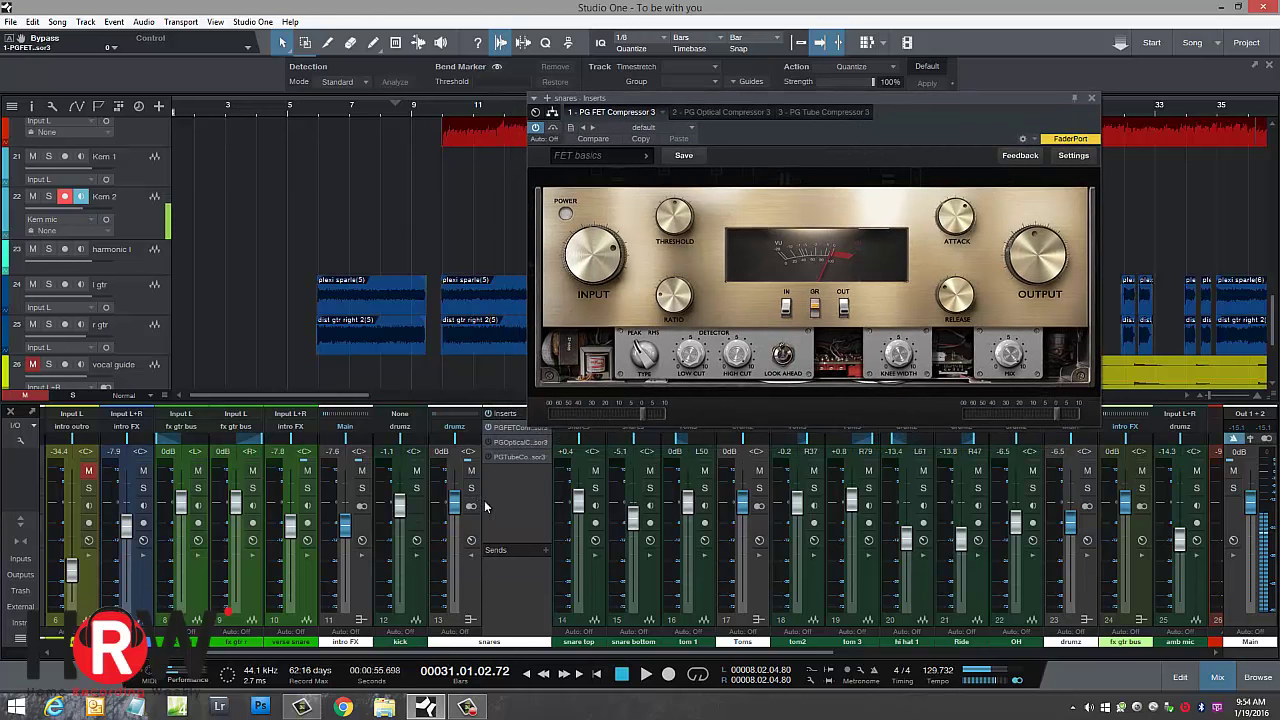
Solo the record-armed mic channel and the snares bus in the mixer
drag(505, 655, 955, 652)
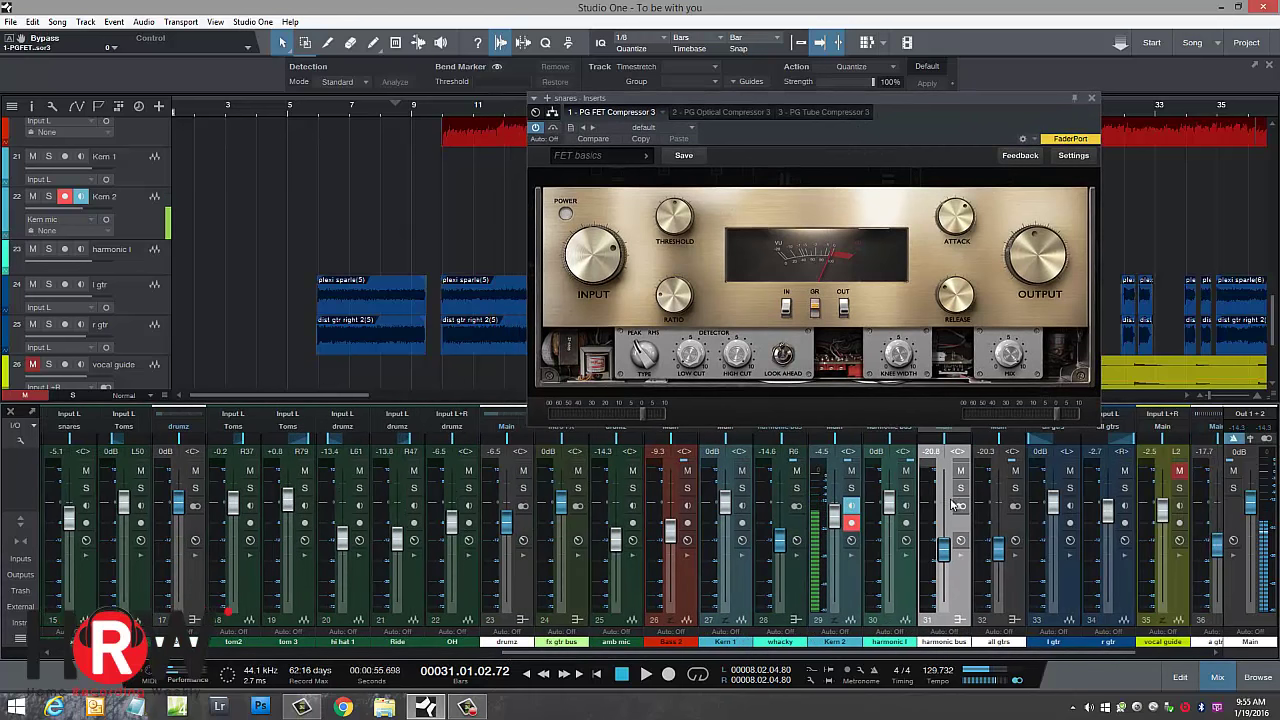
click(851, 487)
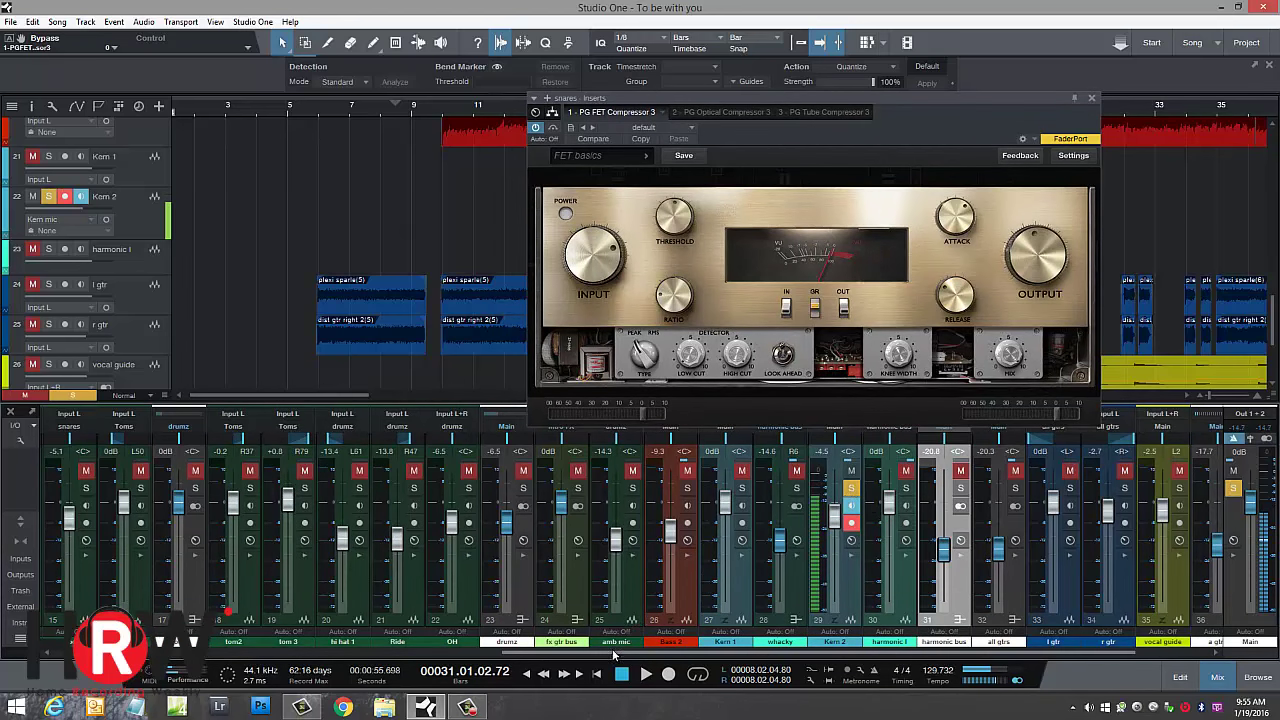
drag(617, 652, 357, 624)
click(380, 489)
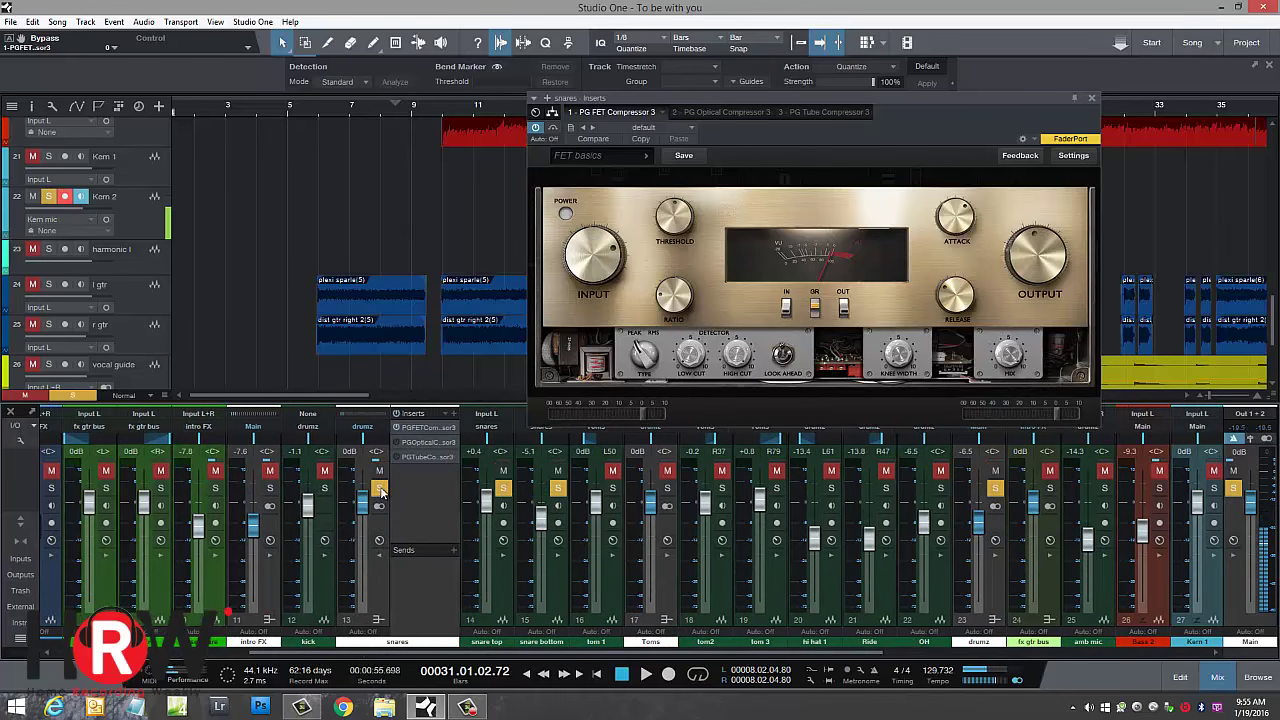
drag(424, 658, 362, 651)
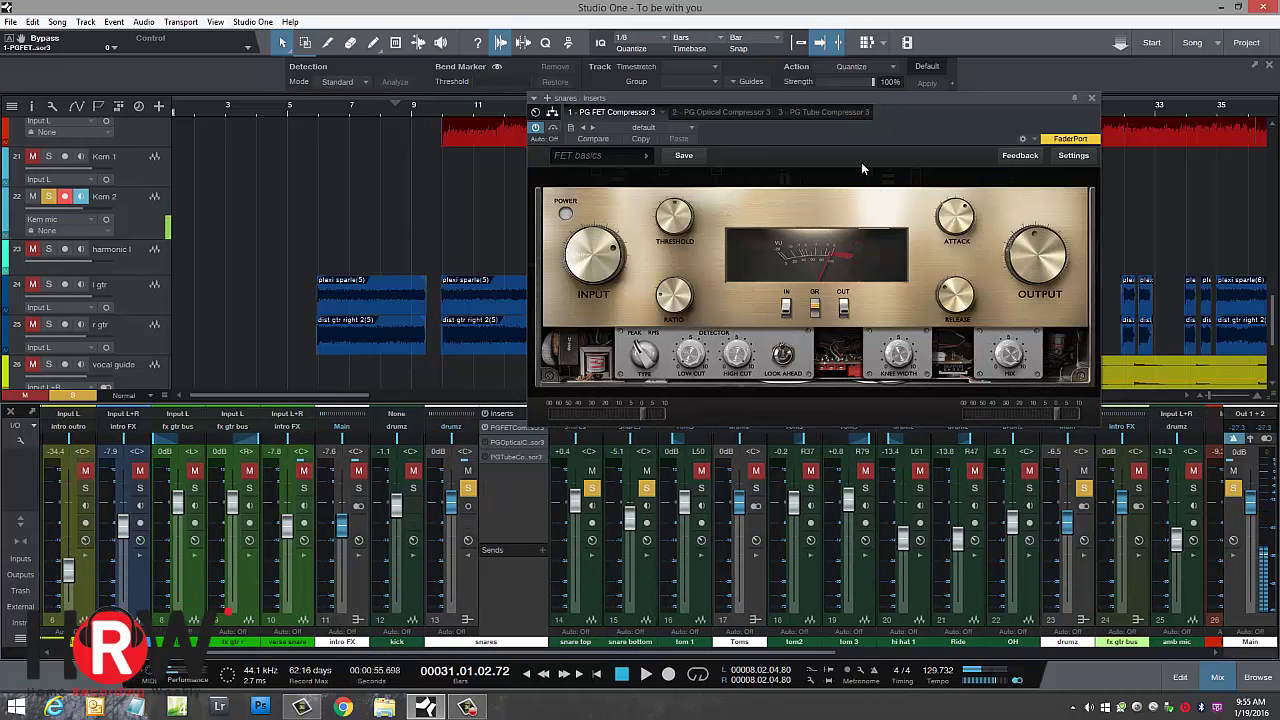
View the snares bus's PG Tube and PG Optical compressors and return to PG FET Compressor 3
drag(895, 140, 717, 145)
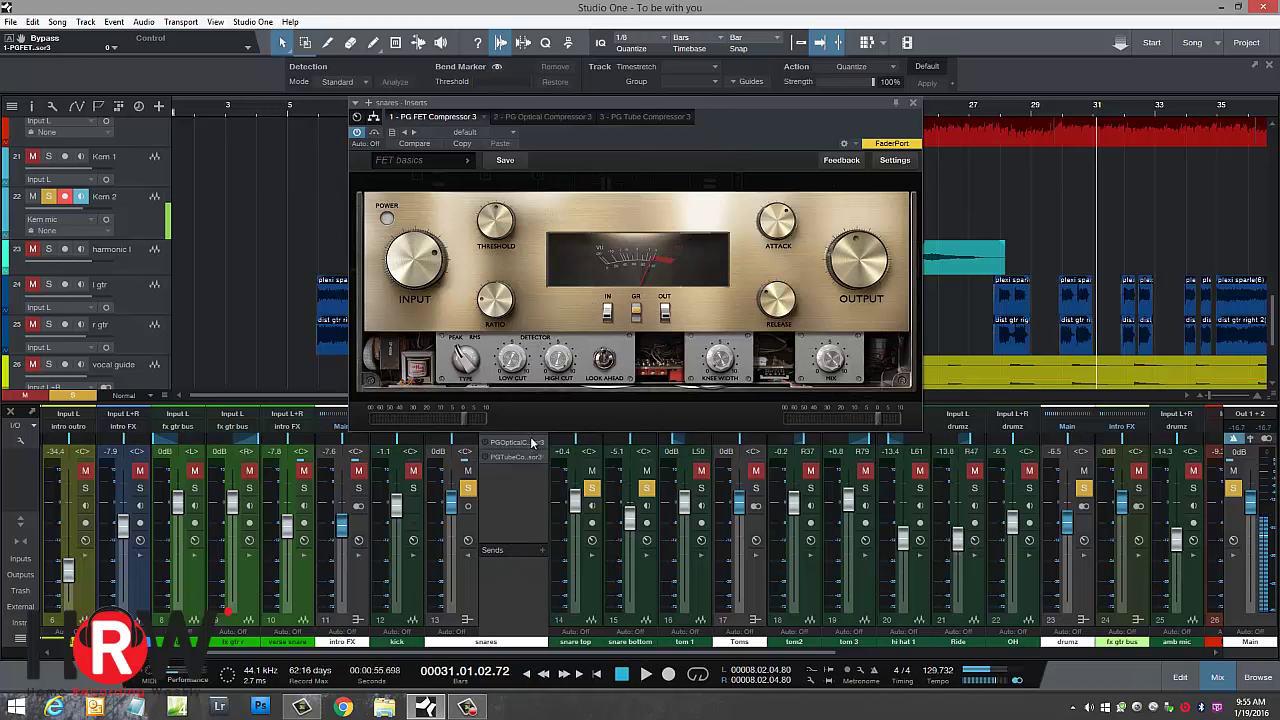
drag(517, 457, 516, 461)
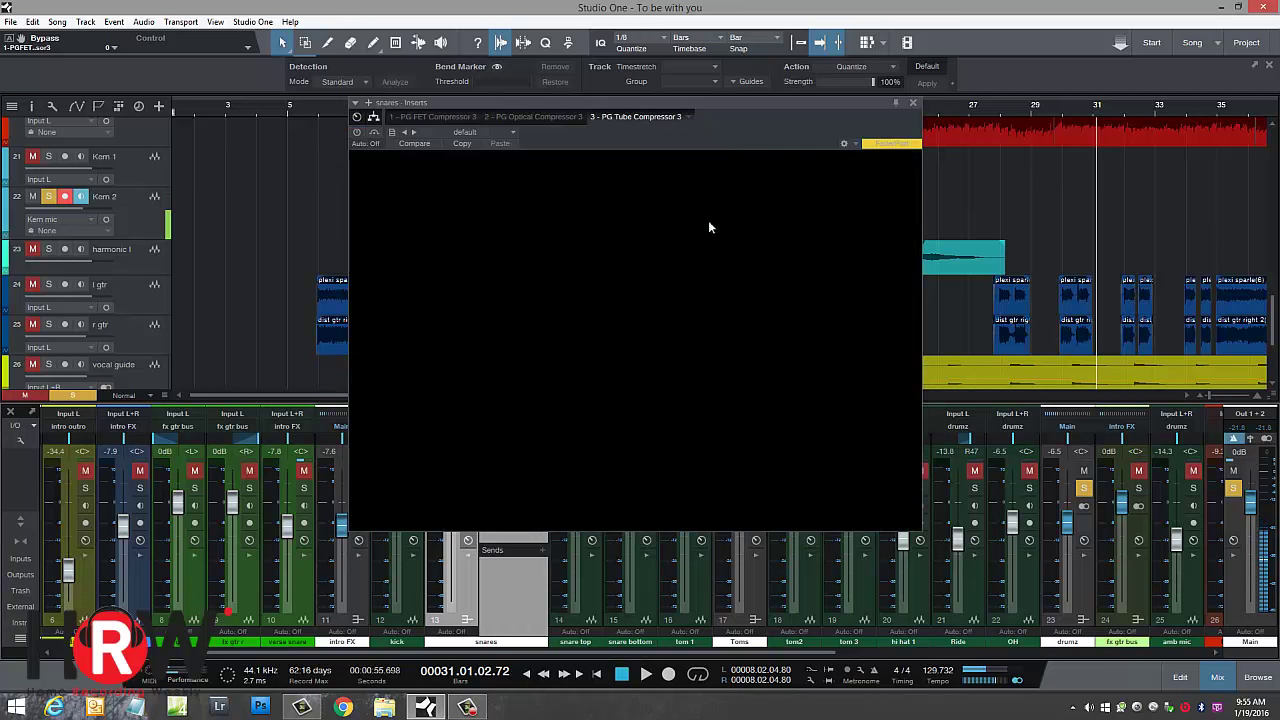
drag(786, 124, 1015, 55)
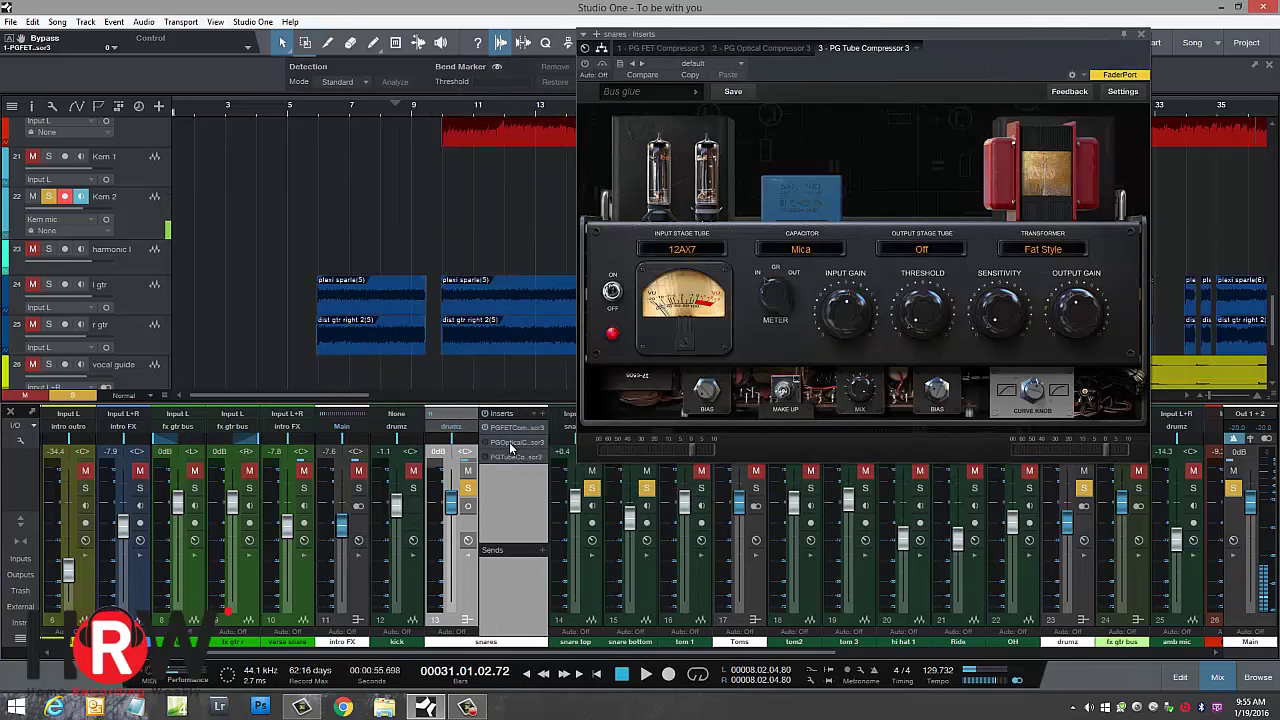
click(509, 442)
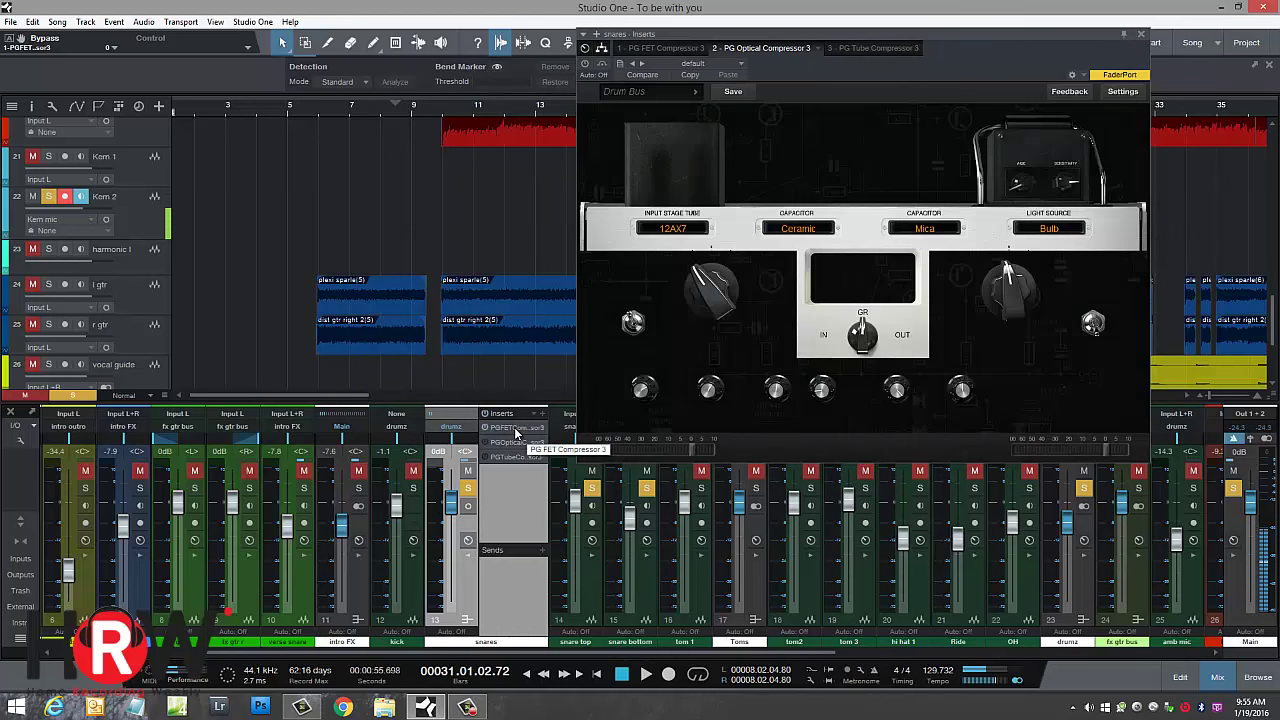
click(517, 429)
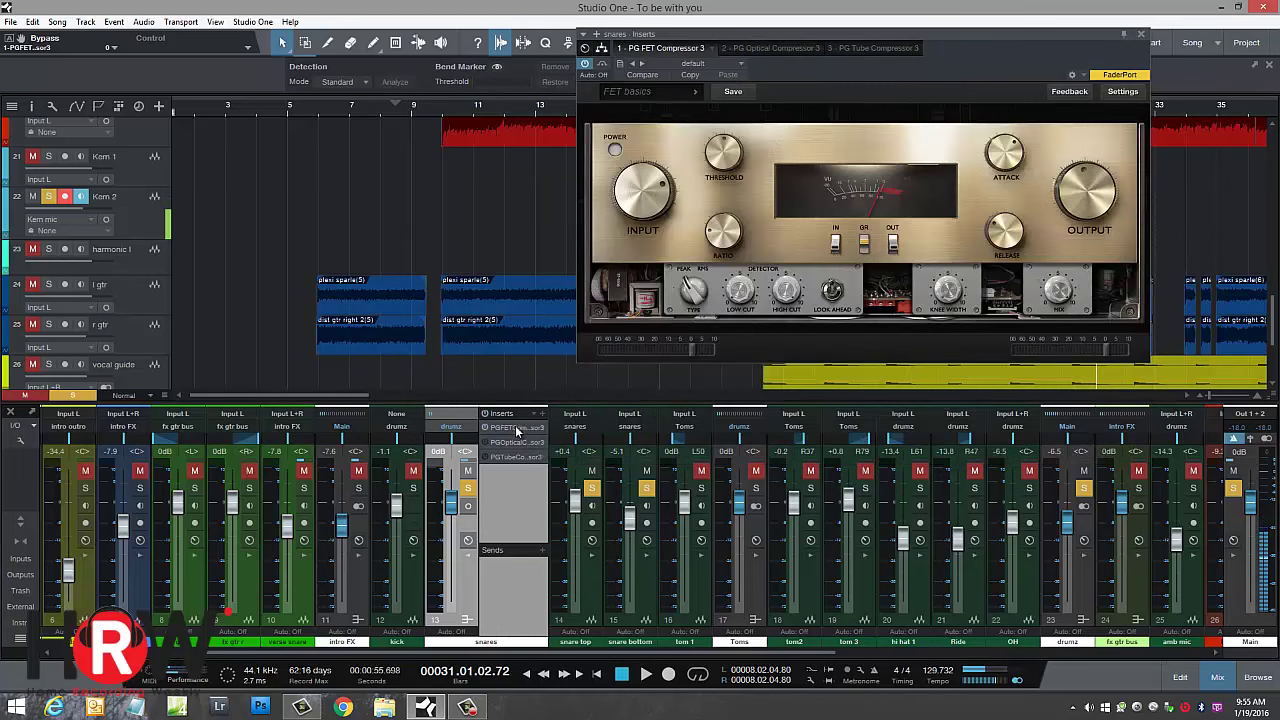
drag(985, 56, 819, 164)
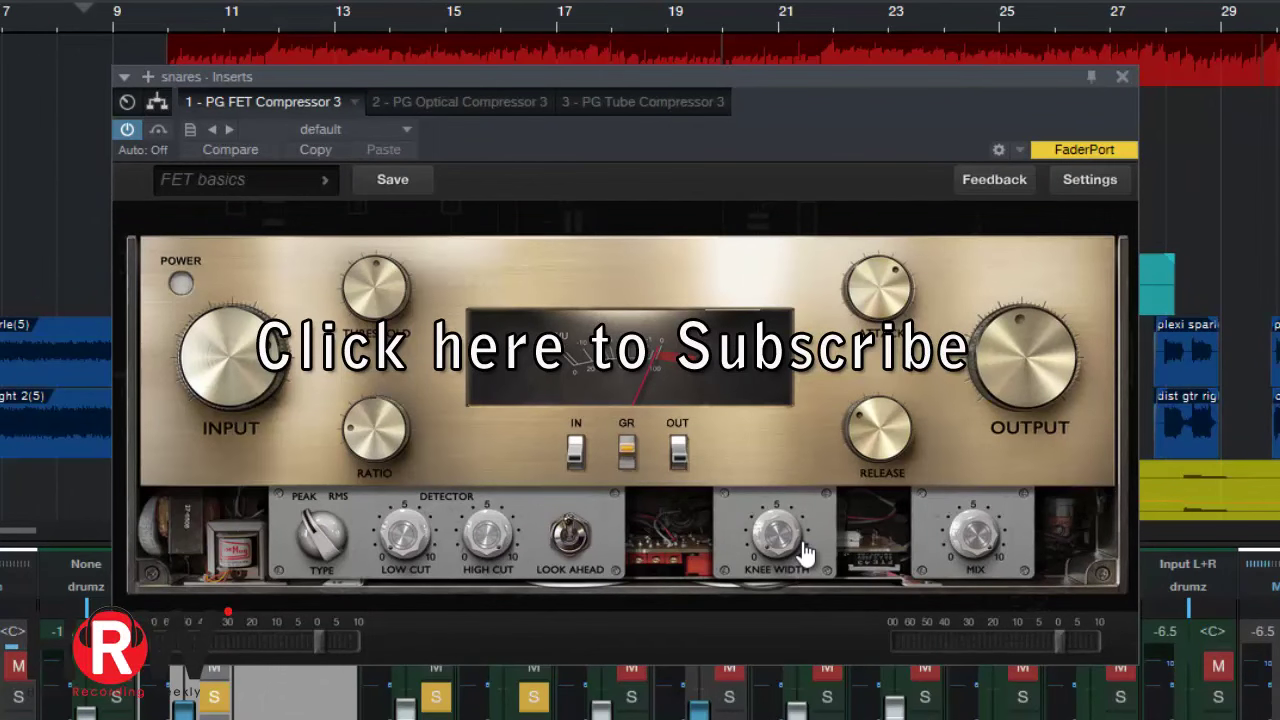
Try the FET compressor's Knee Width control and cycle its meter through OUT and IN back to GR
drag(778, 533, 746, 572)
click(678, 450)
click(575, 450)
click(678, 450)
click(627, 452)
drag(847, 118, 760, 20)
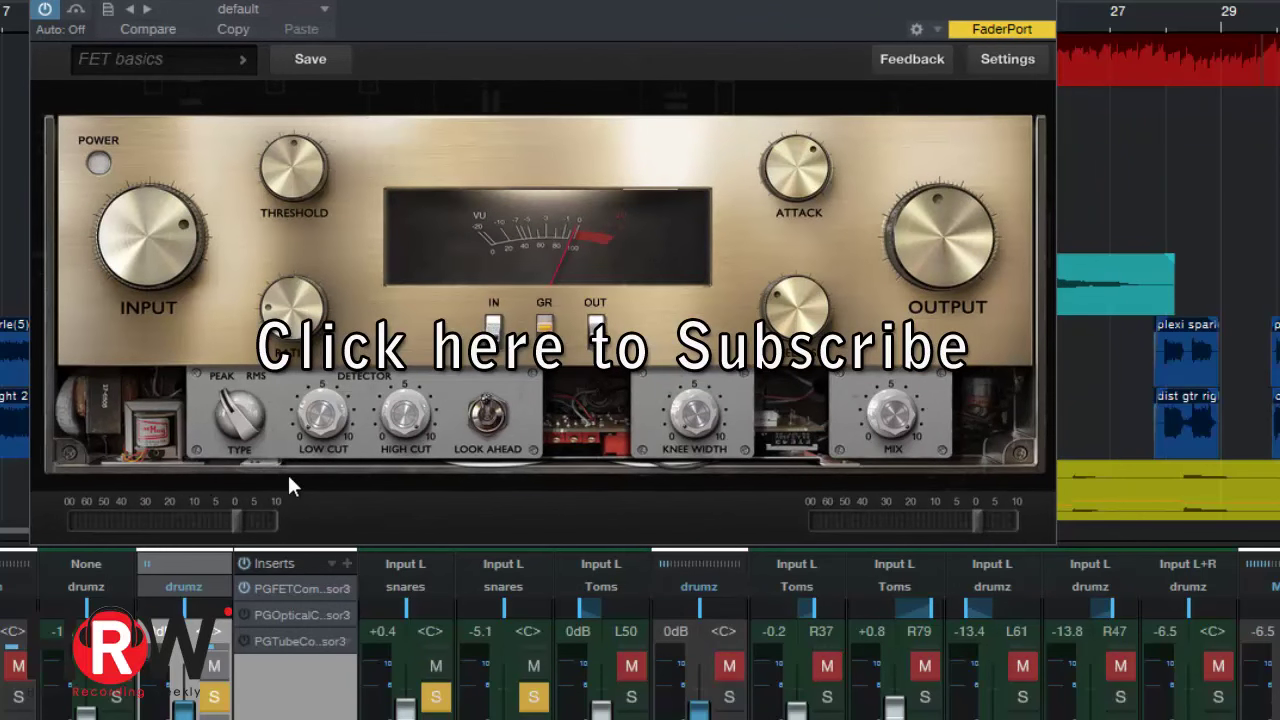
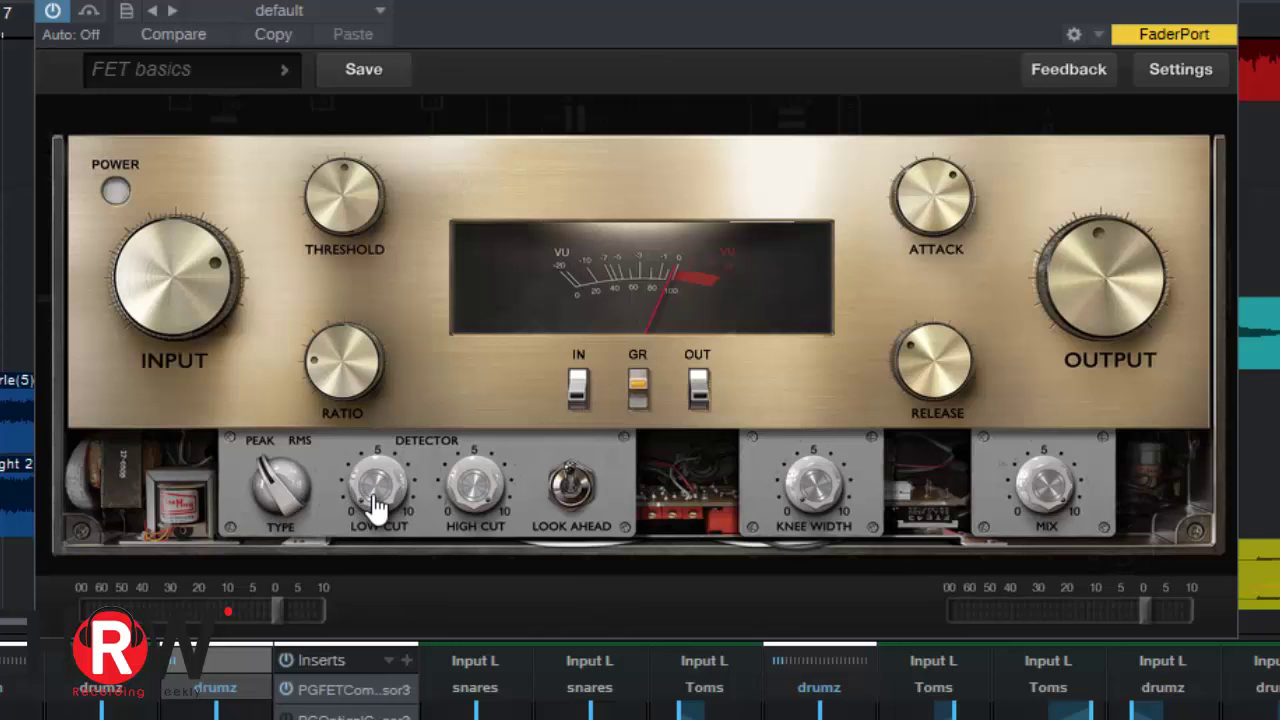
Try the FET compressor's detector Low Cut, Look Ahead and Mix controls
drag(383, 508, 446, 365)
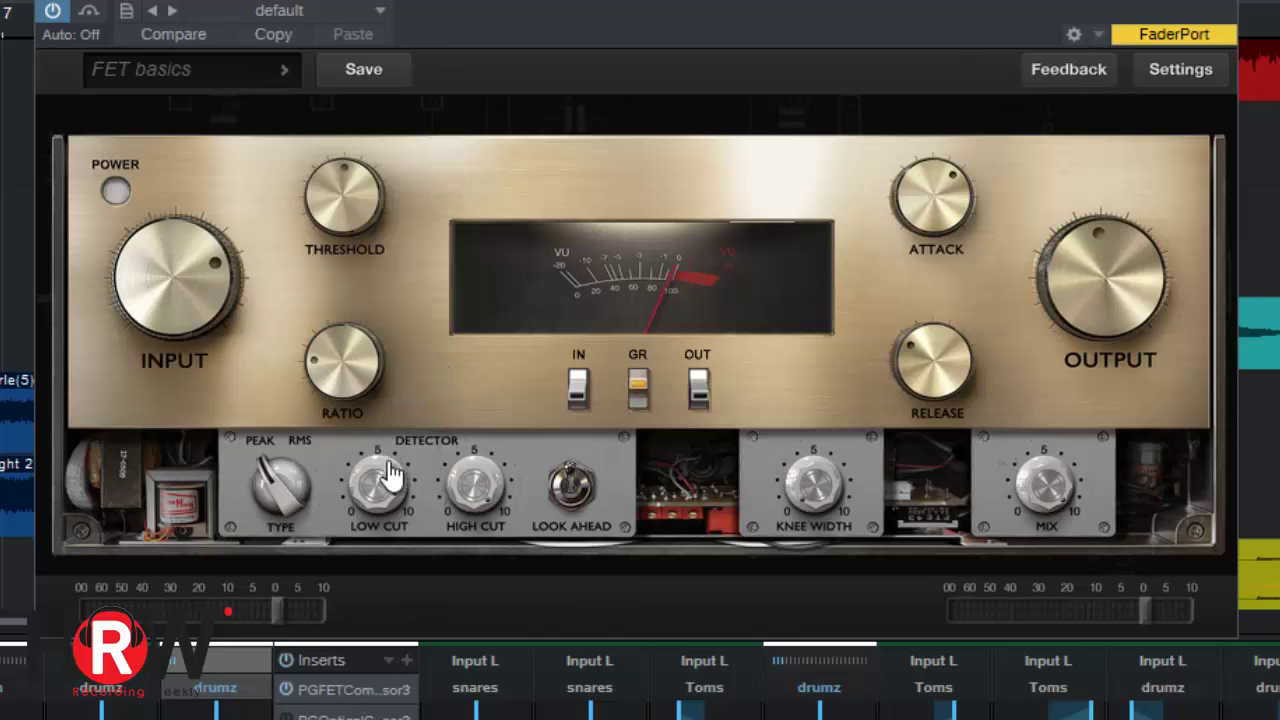
drag(384, 492, 384, 526)
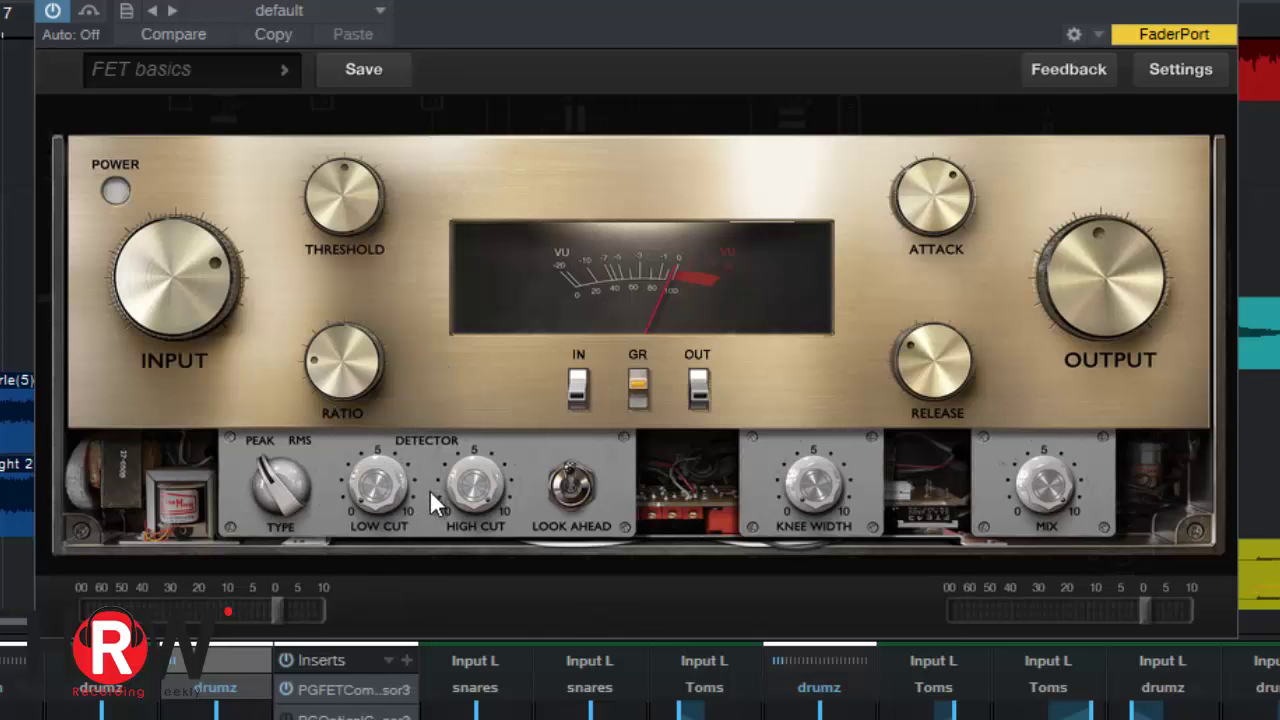
click(578, 492)
drag(1044, 490, 1092, 383)
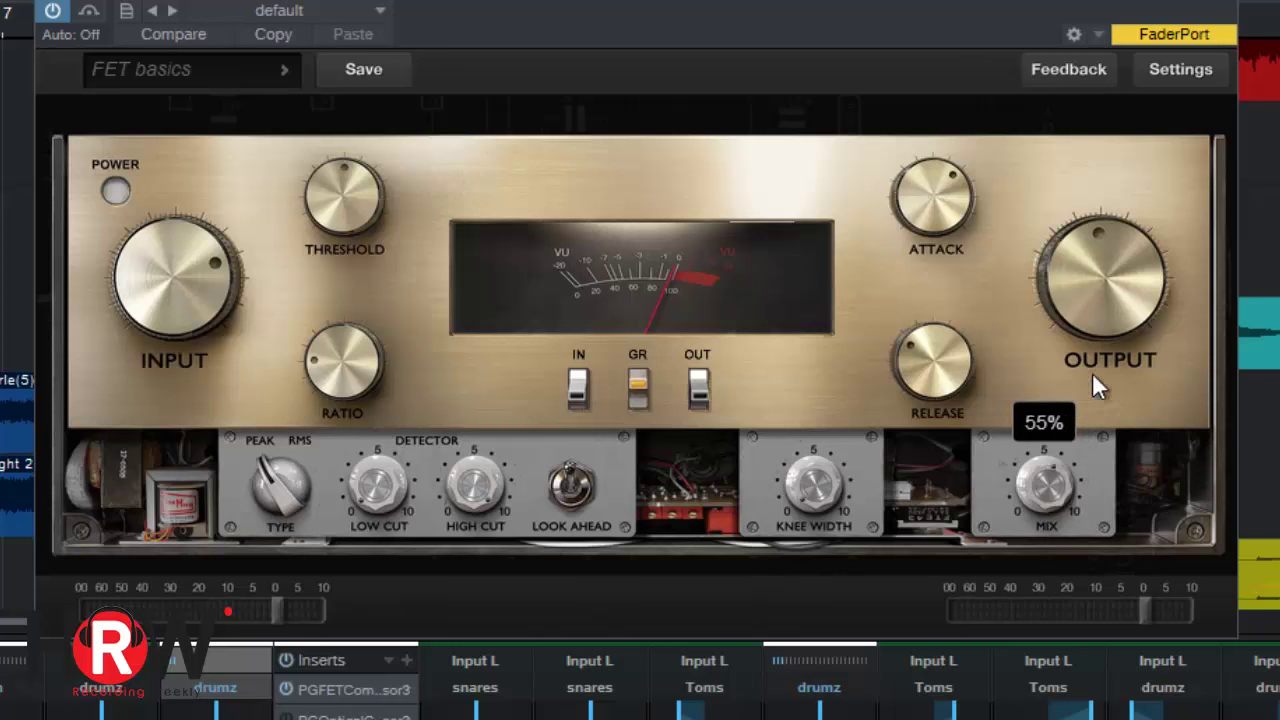
drag(1063, 491, 1055, 400)
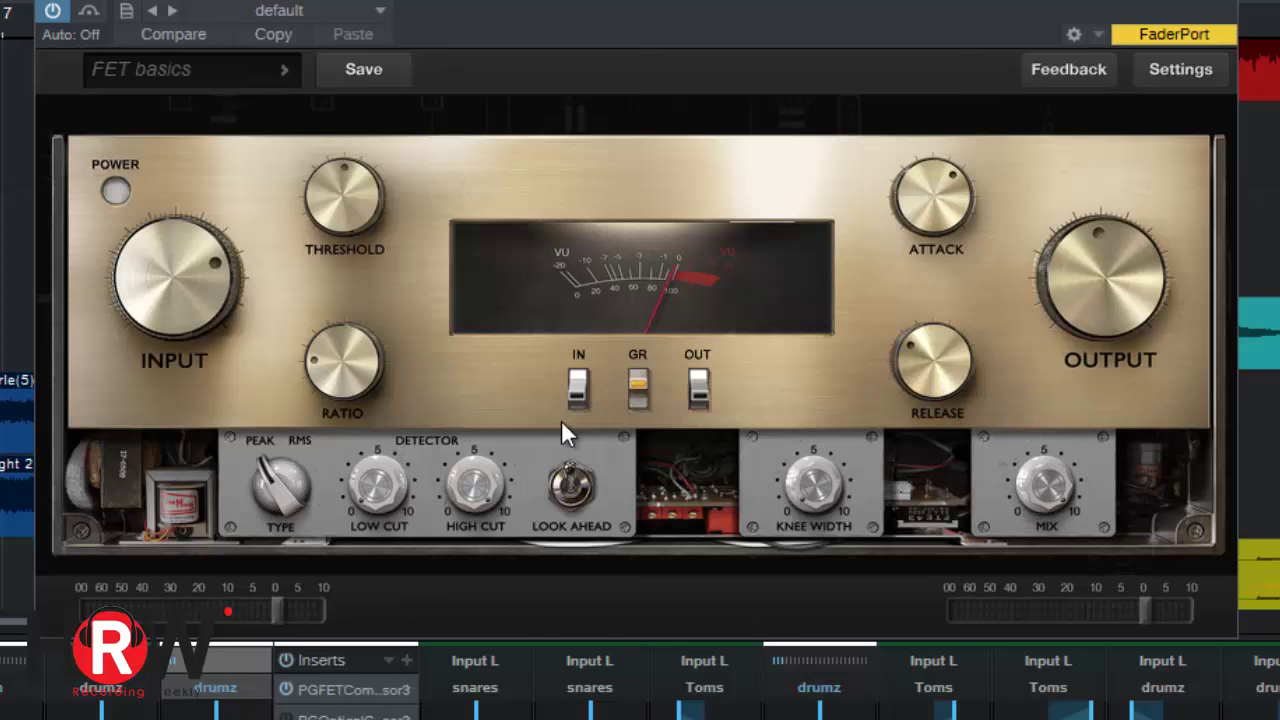
Try switching the FET compressor's Look Ahead on and off and varying its Knee Width
click(566, 500)
click(566, 500)
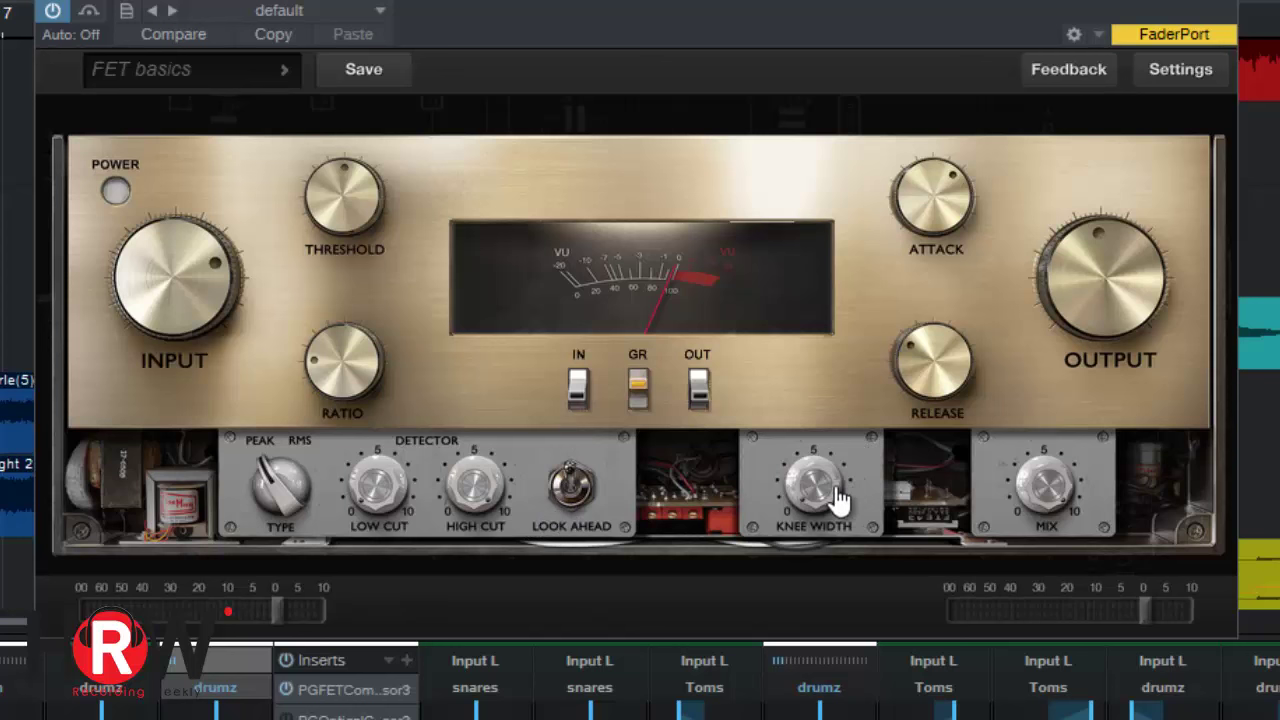
drag(837, 490, 822, 680)
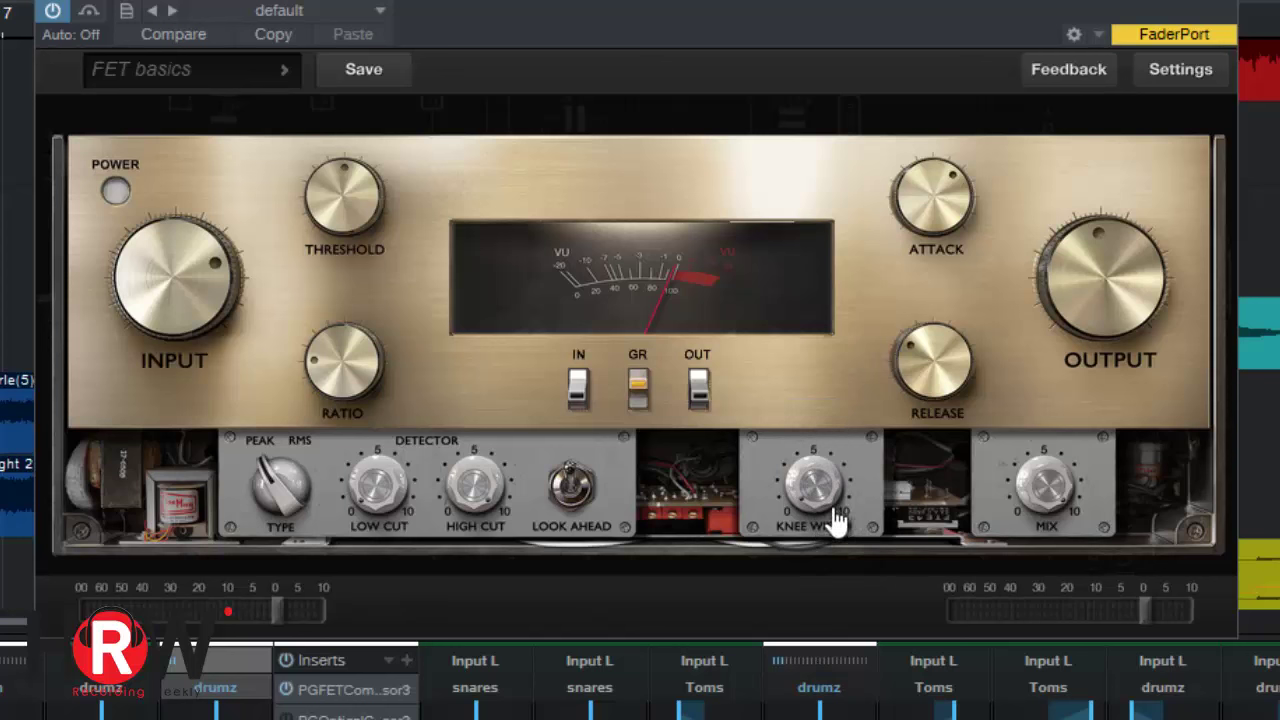
mouse_move(829, 523)
mouse_down()
mouse_move(828, 455)
mouse_move(840, 495)
mouse_move(816, 513)
mouse_move(826, 545)
mouse_up()
drag(834, 486, 826, 523)
Compare the soloed snares with and without the FET compressor by toggling its bypass, leaving it bypassed
click(88, 12)
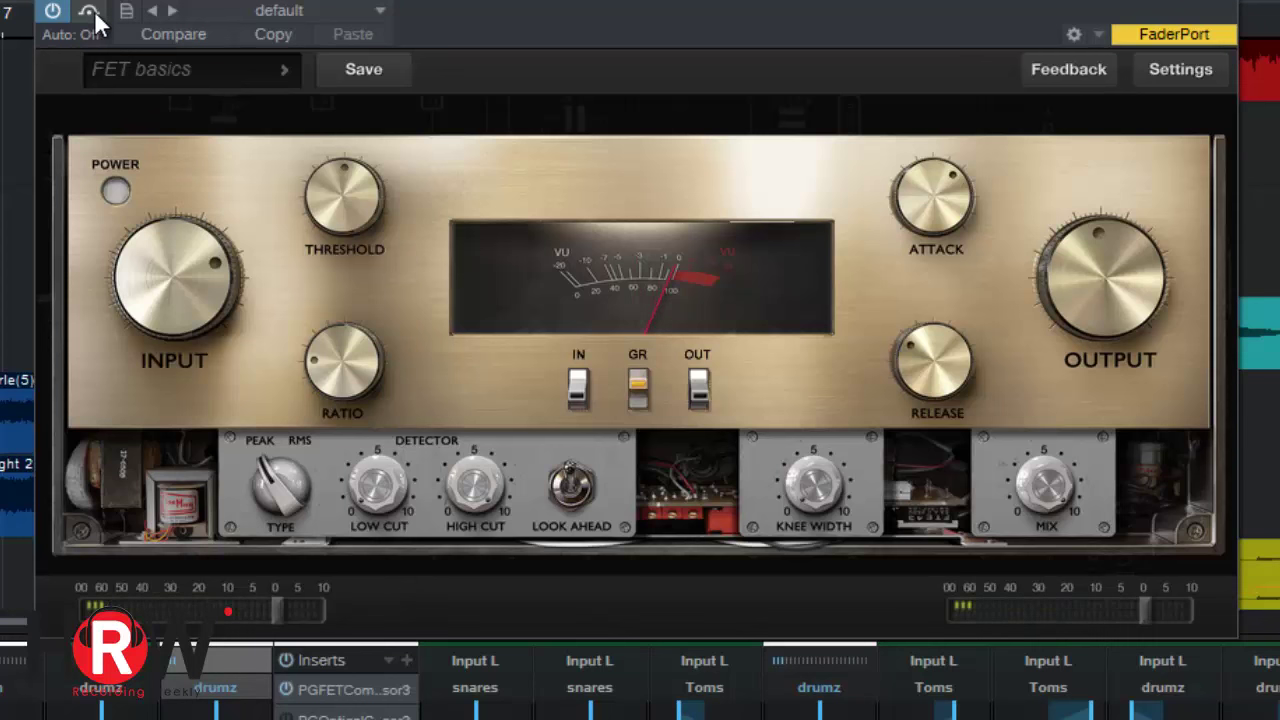
click(90, 11)
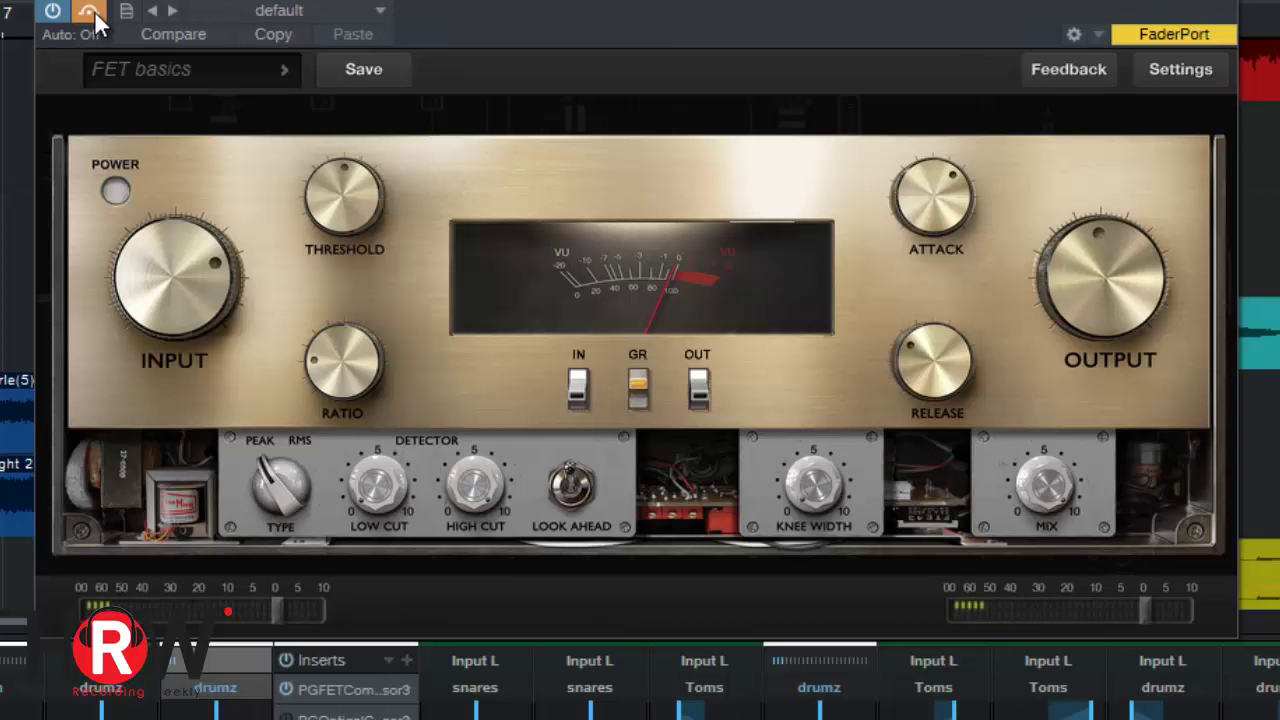
click(90, 11)
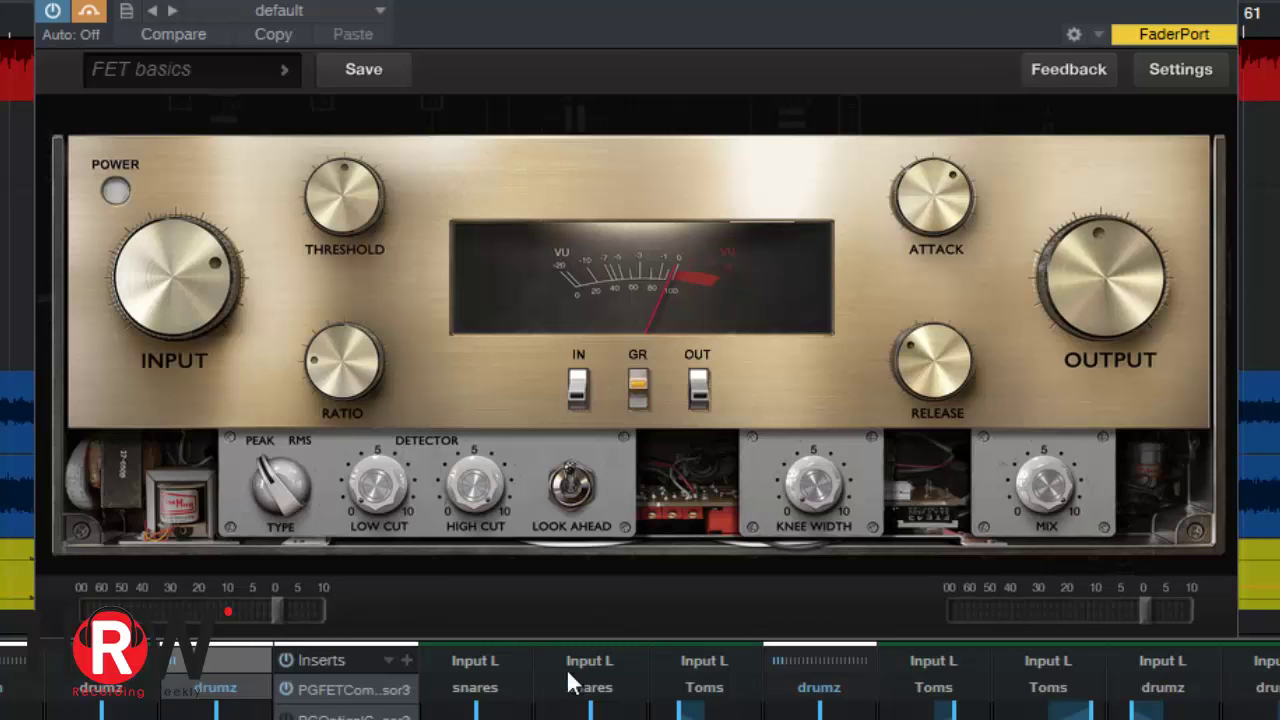
click(90, 10)
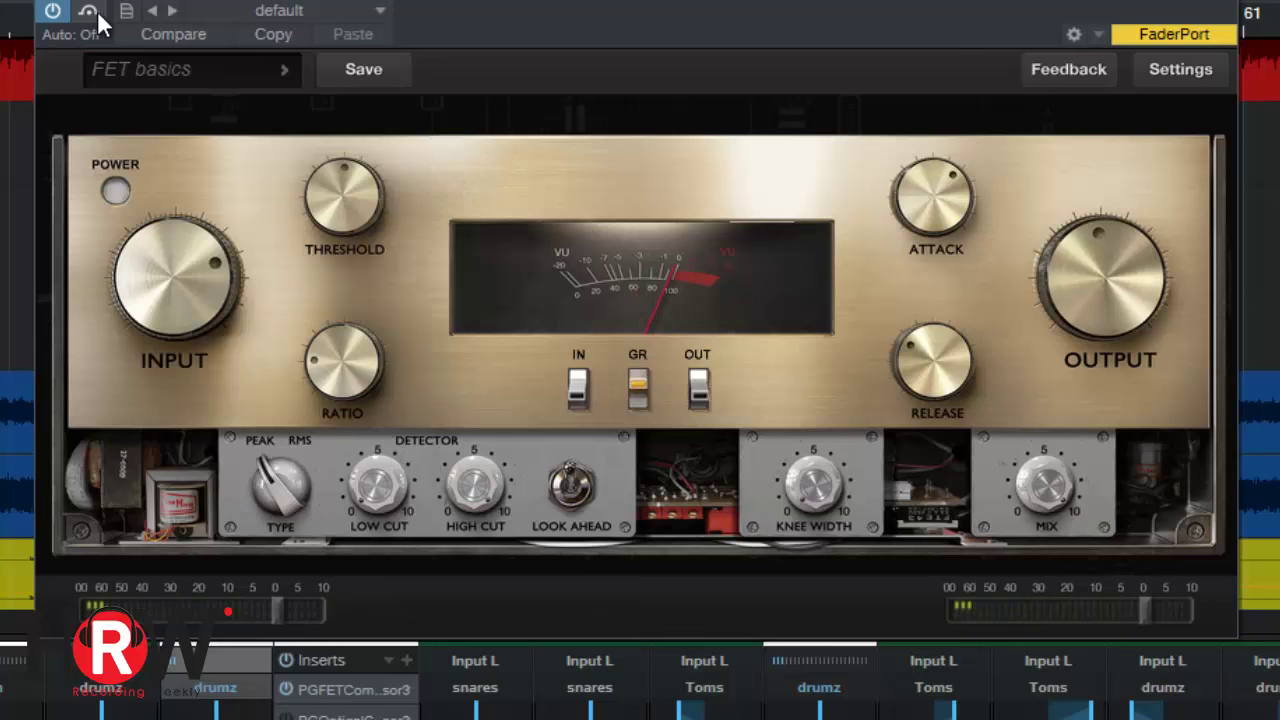
click(90, 10)
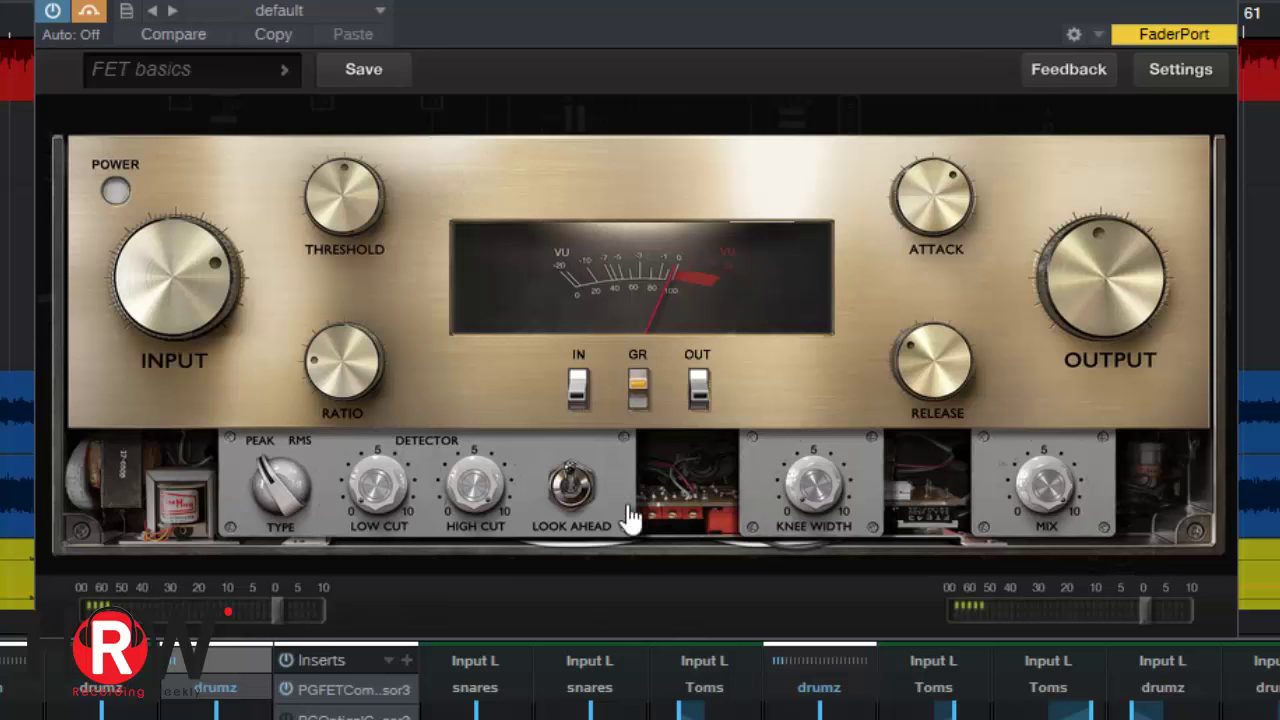
Check the ratio setting of the FET compressor on the snares bus
click(330, 362)
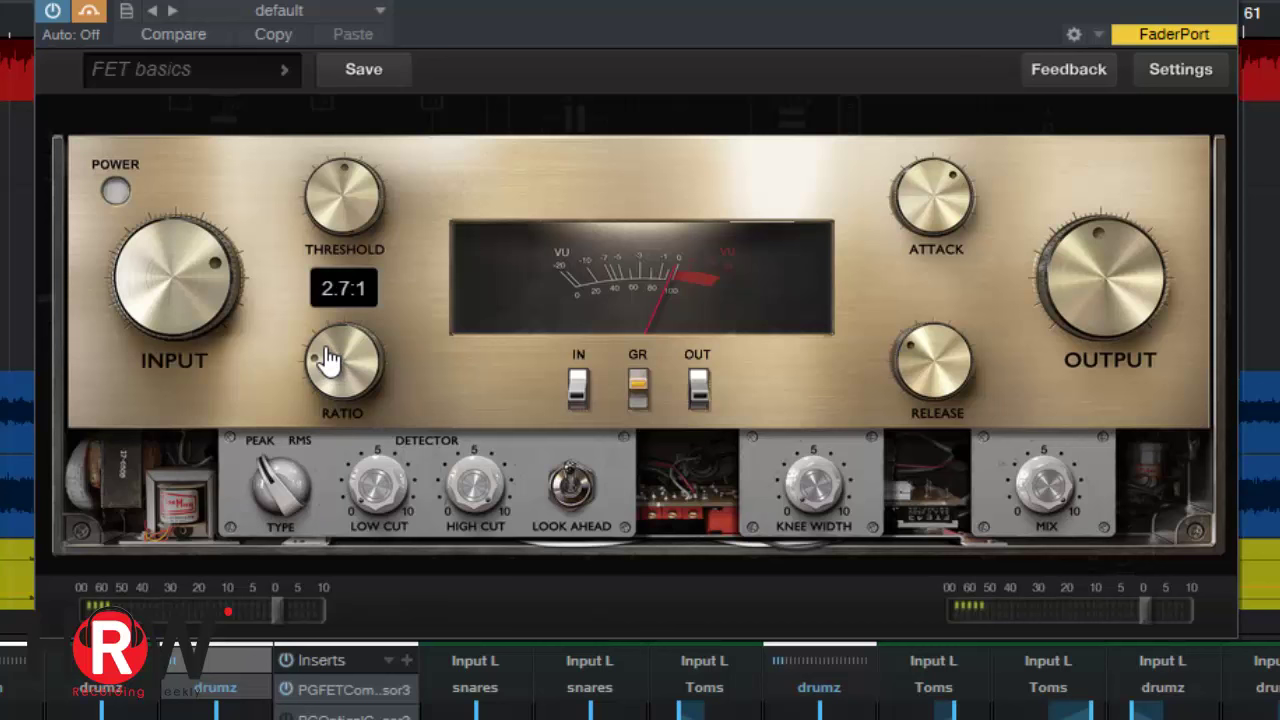
drag(330, 362, 333, 362)
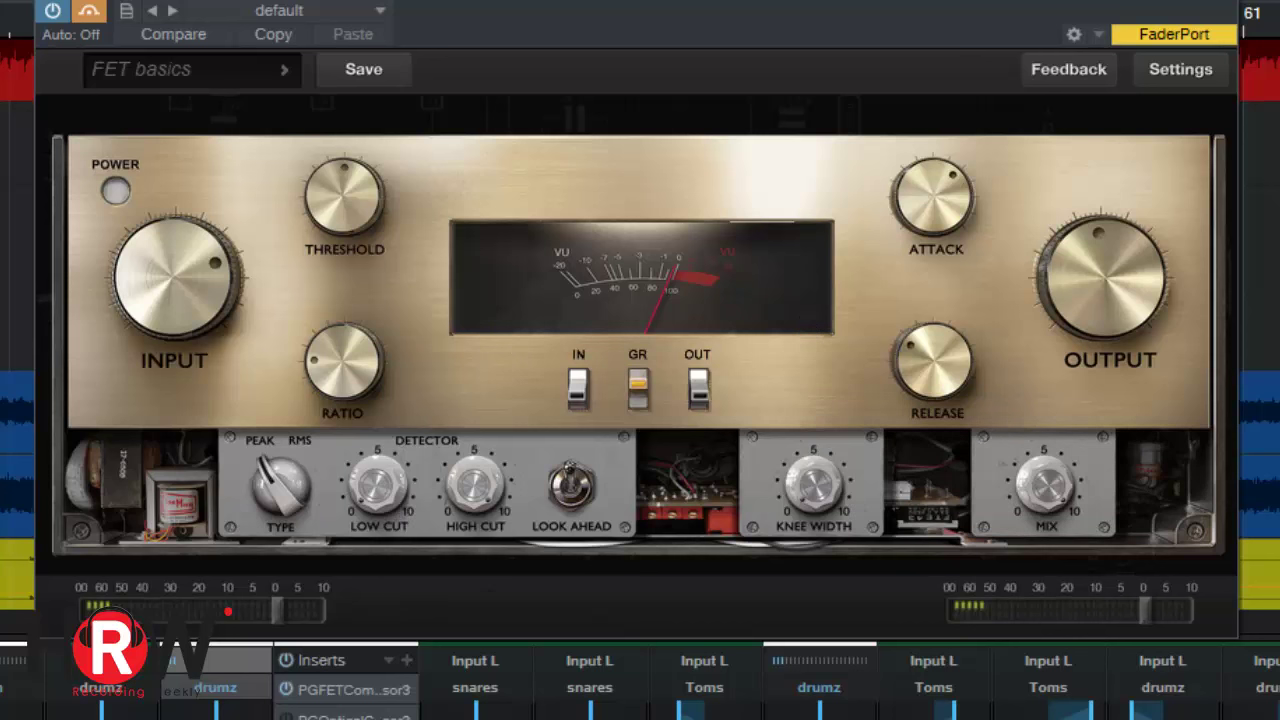
Compare the snares bus against the FET compressor once more, ending with the compressor bypassed
click(96, 9)
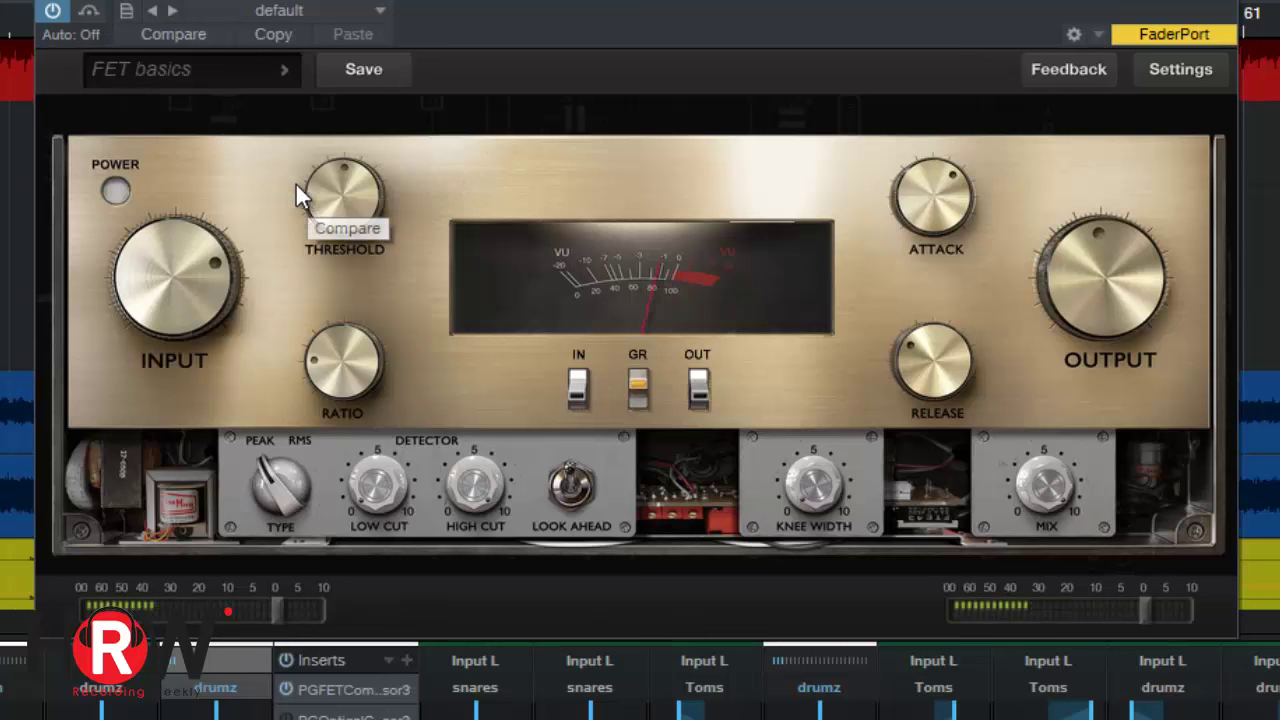
click(91, 9)
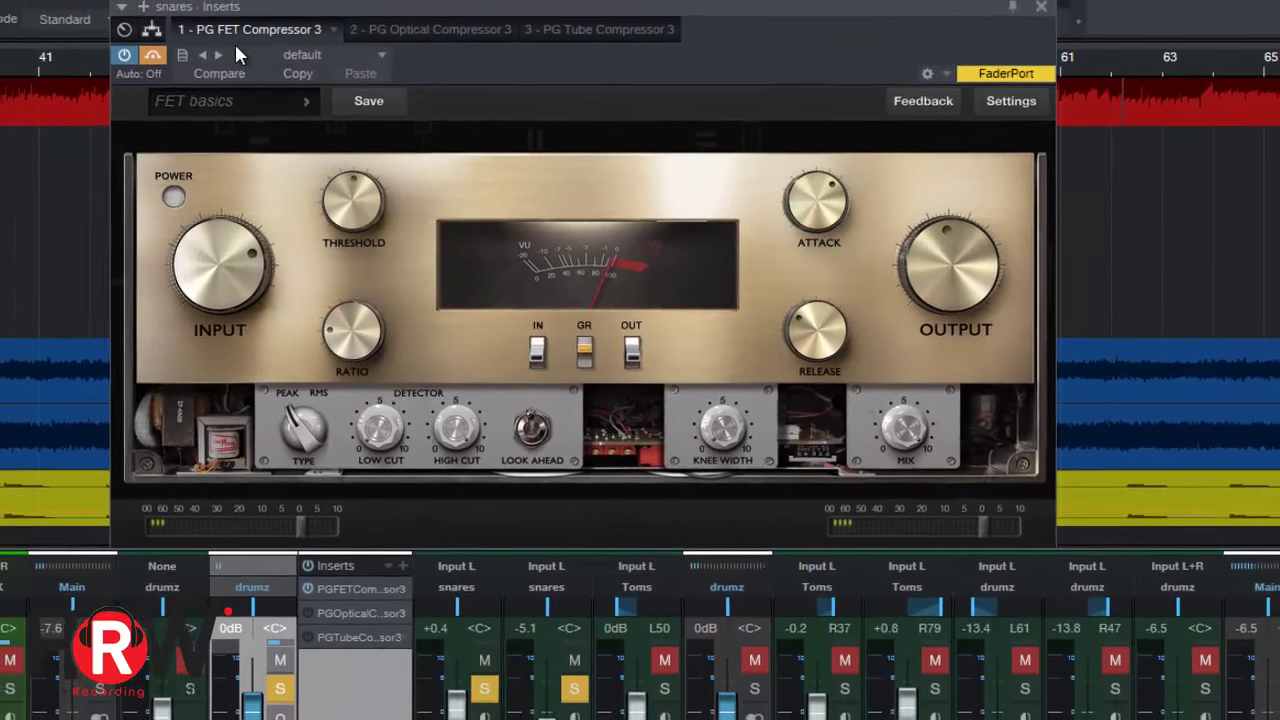
Close the FET compressor's window and open the PG Optical Compressor from the snares bus inserts
click(1041, 7)
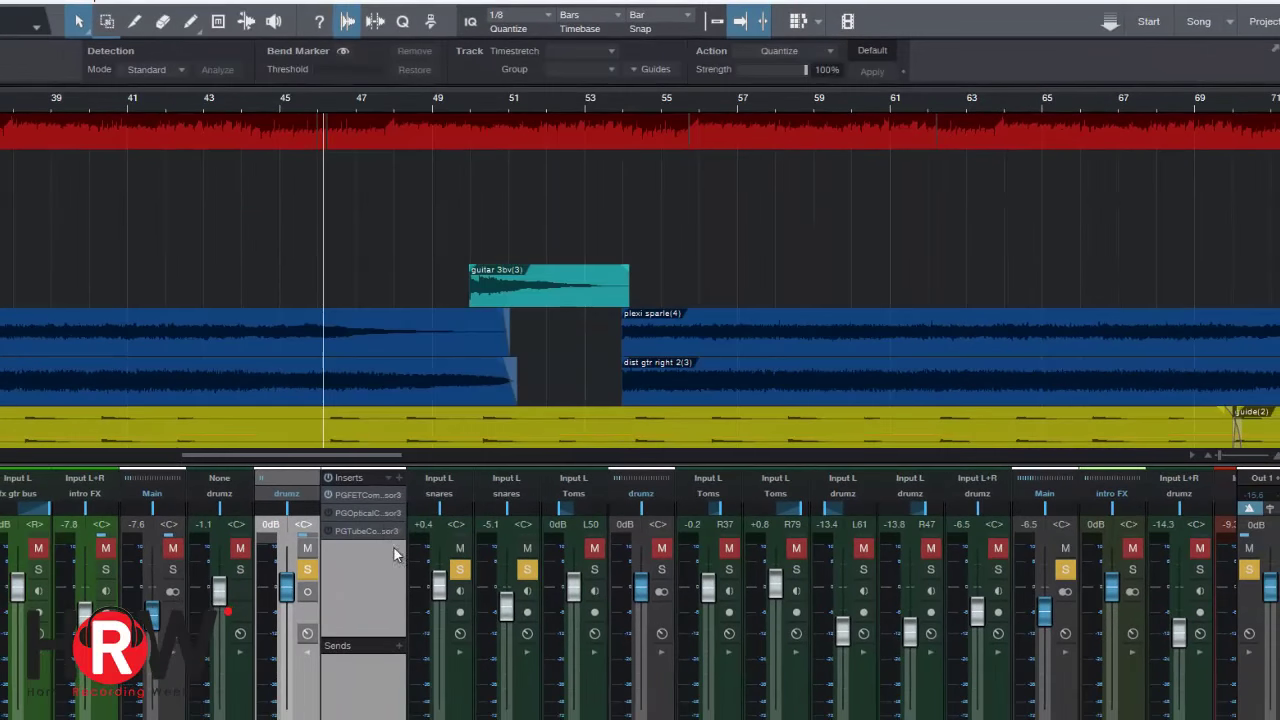
click(366, 514)
drag(648, 86, 639, 50)
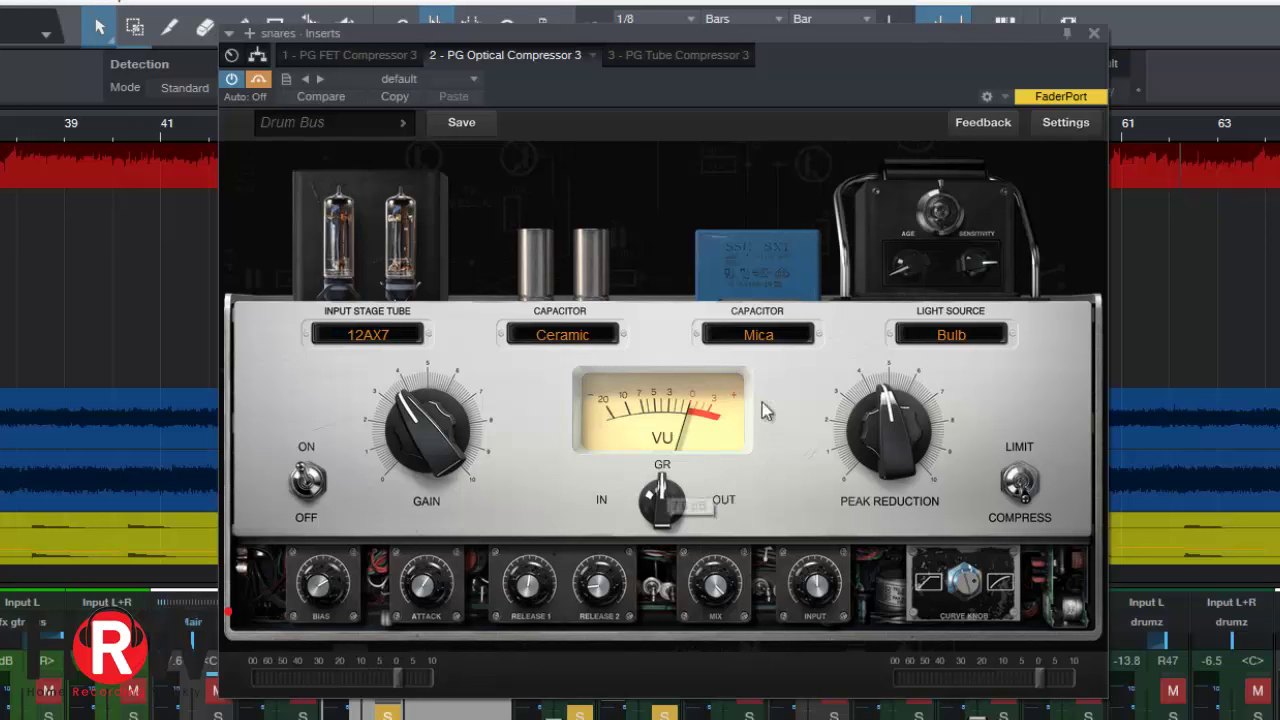
Look through the Optical compressor's available input stage tubes, both capacitor types and light sources without changing any of them
click(408, 340)
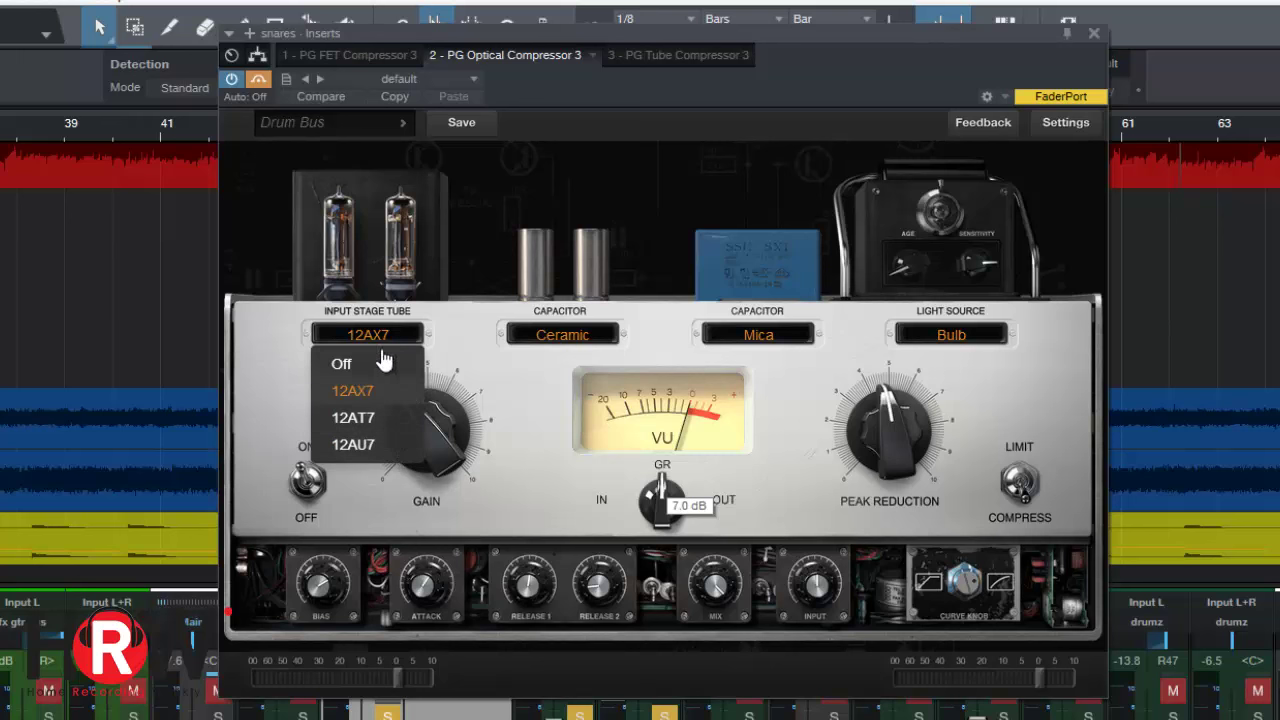
click(664, 334)
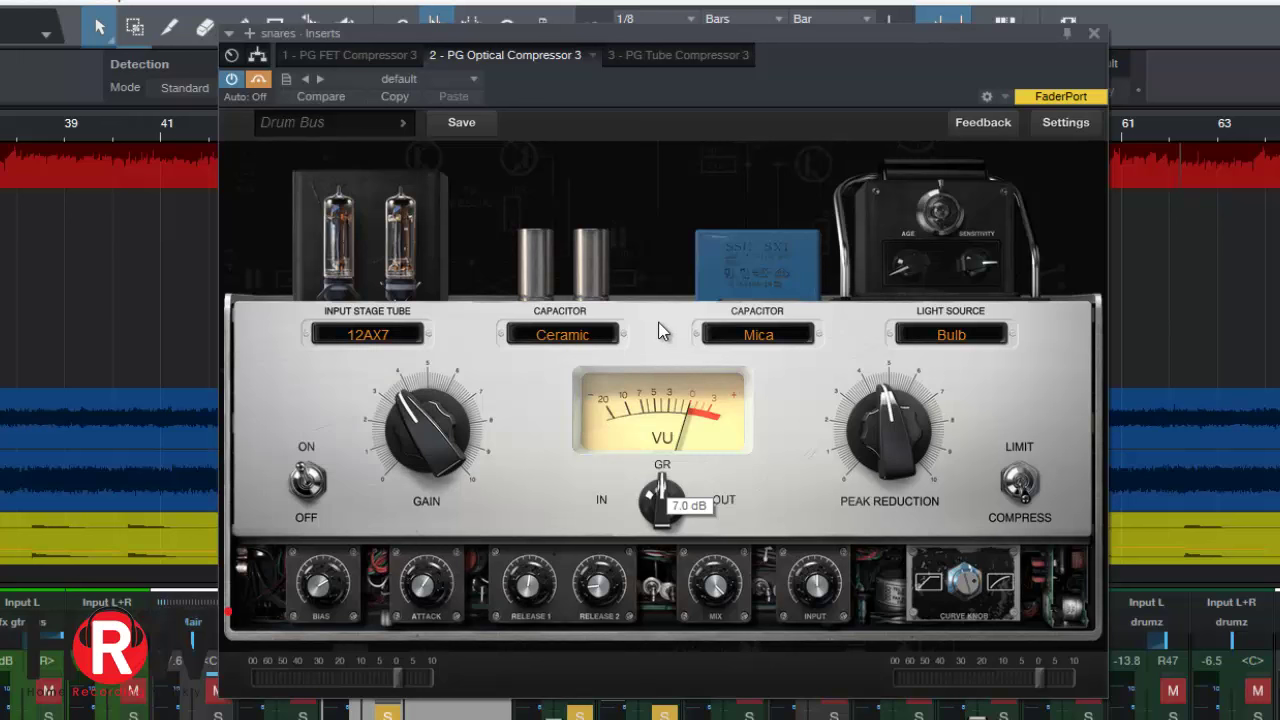
click(563, 338)
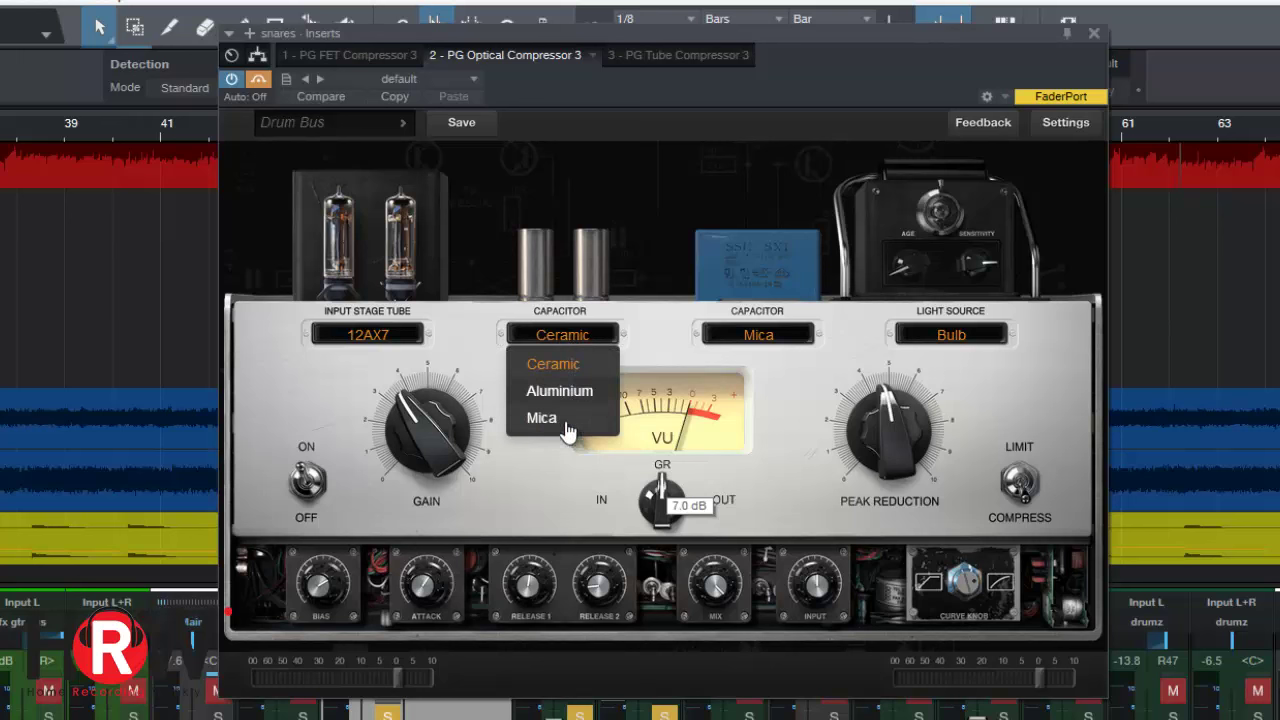
click(672, 332)
click(775, 340)
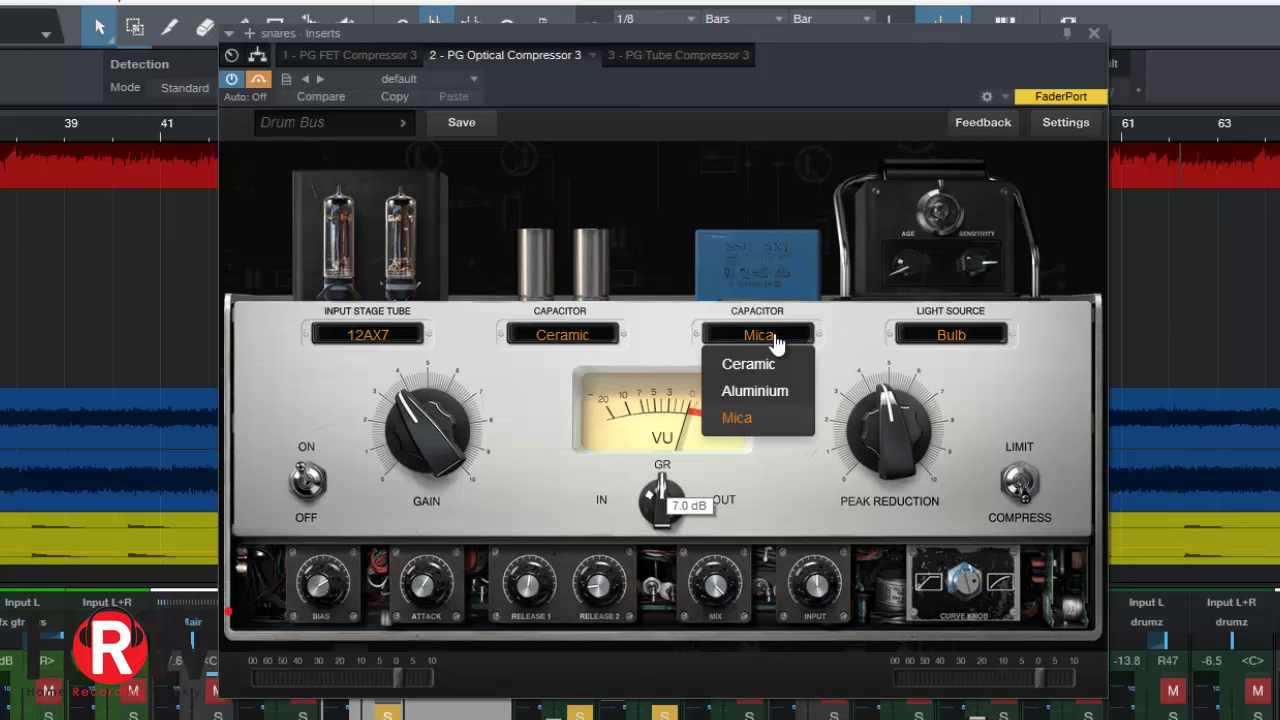
click(862, 331)
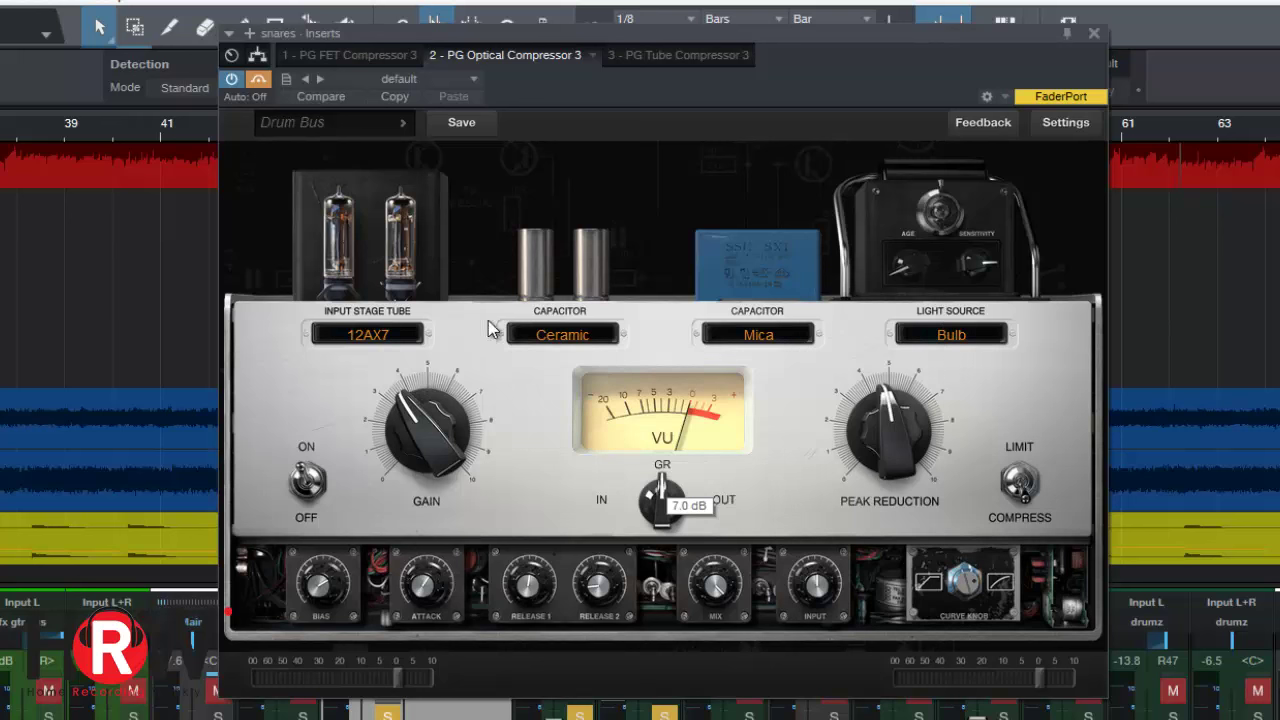
click(957, 336)
click(1060, 345)
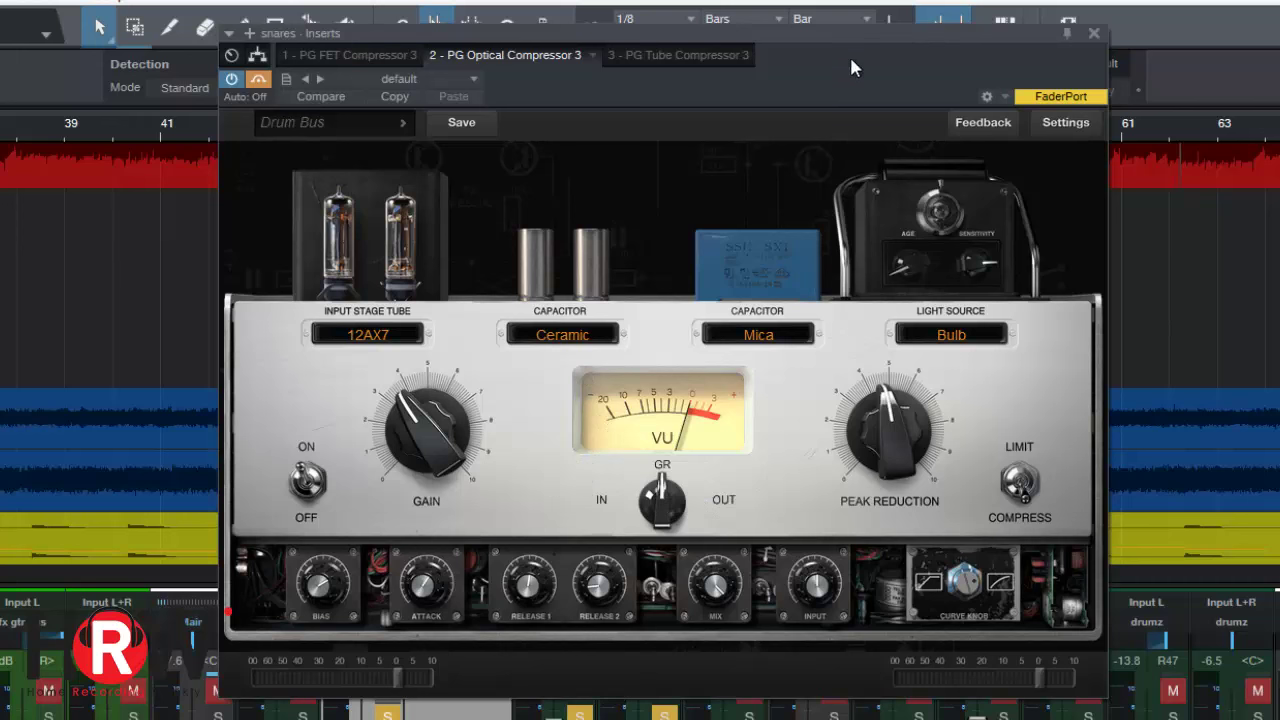
Set the Optical compressor's Curve Knob to 2.3 and reposition its window
drag(849, 67, 1129, 54)
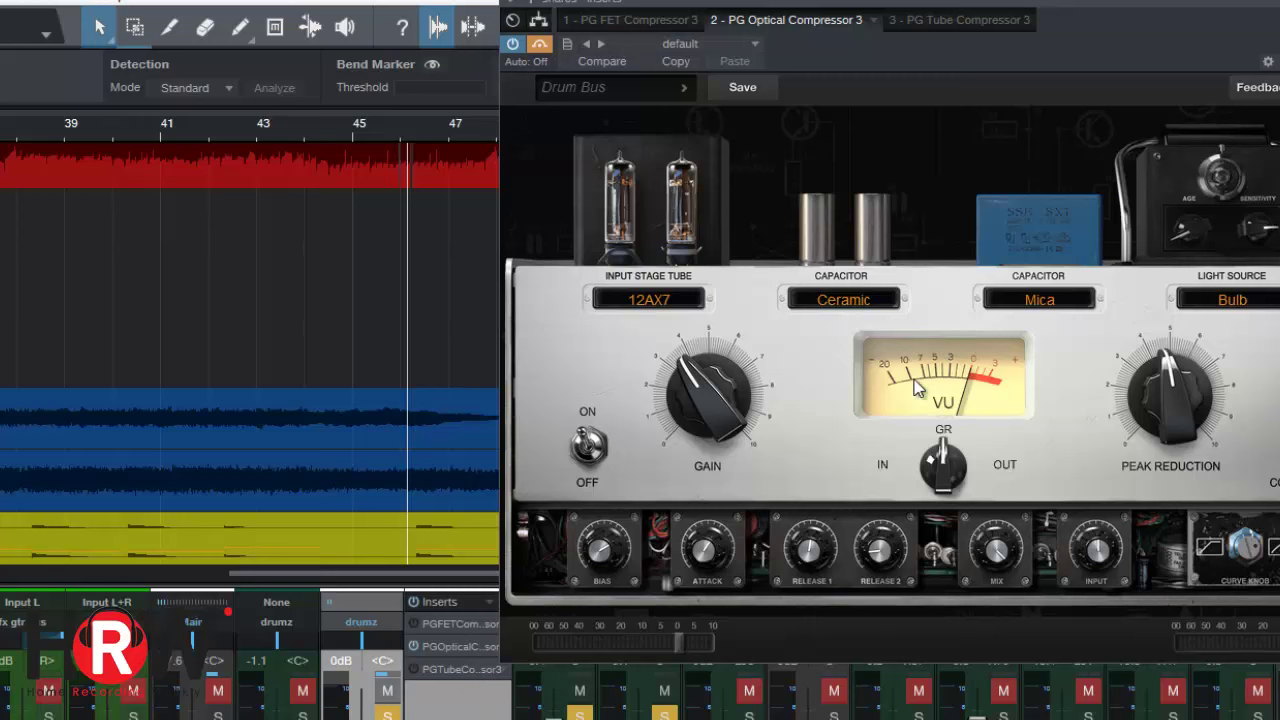
drag(1178, 52, 994, 93)
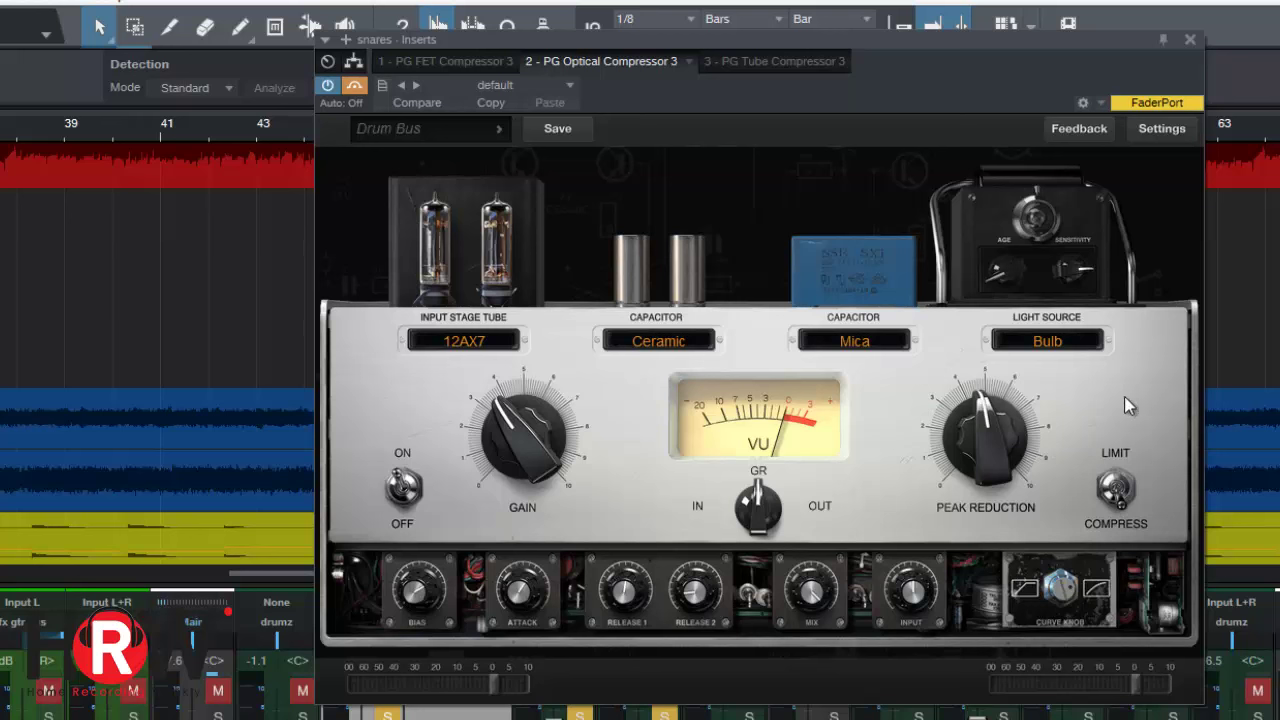
mouse_move(1068, 592)
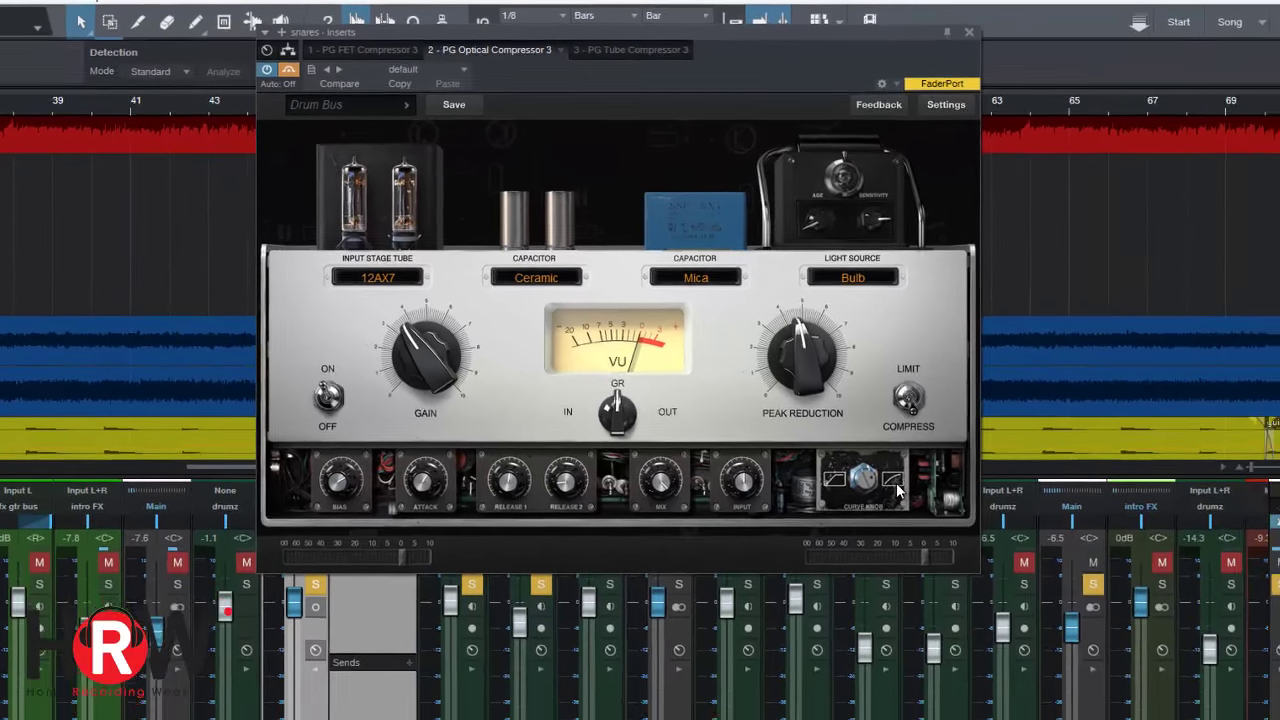
drag(897, 490, 859, 519)
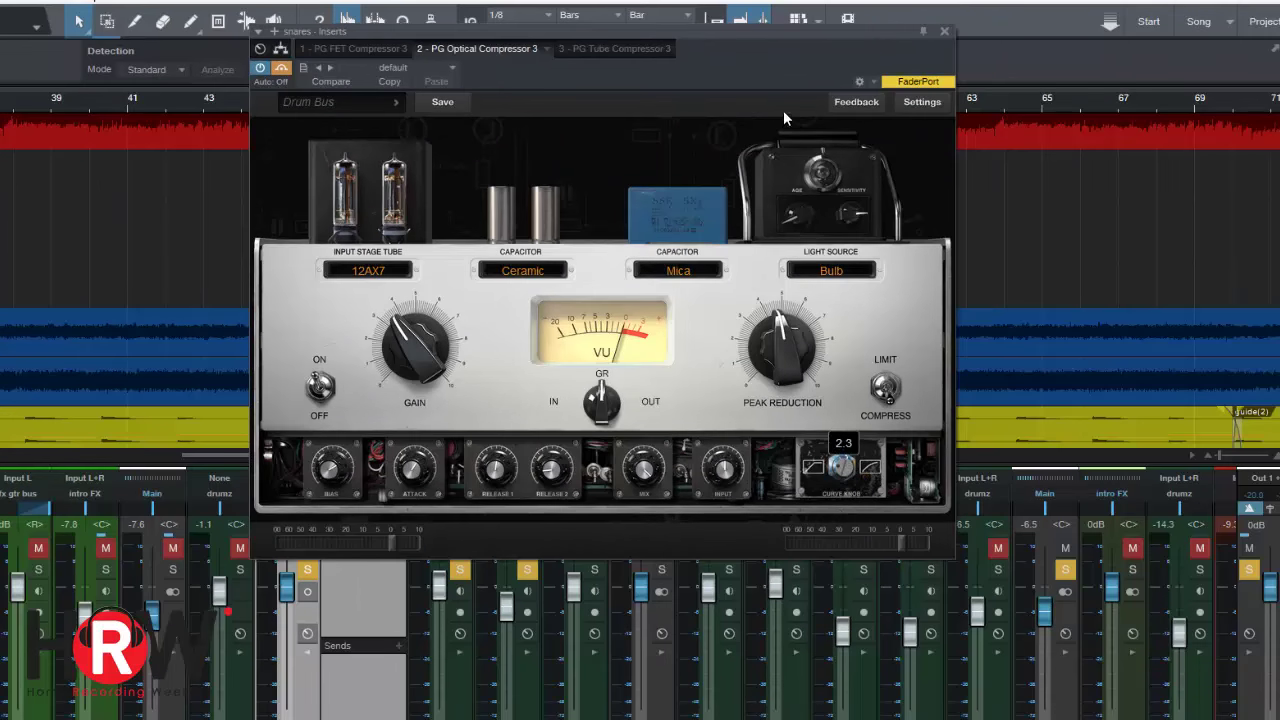
drag(797, 78, 864, 95)
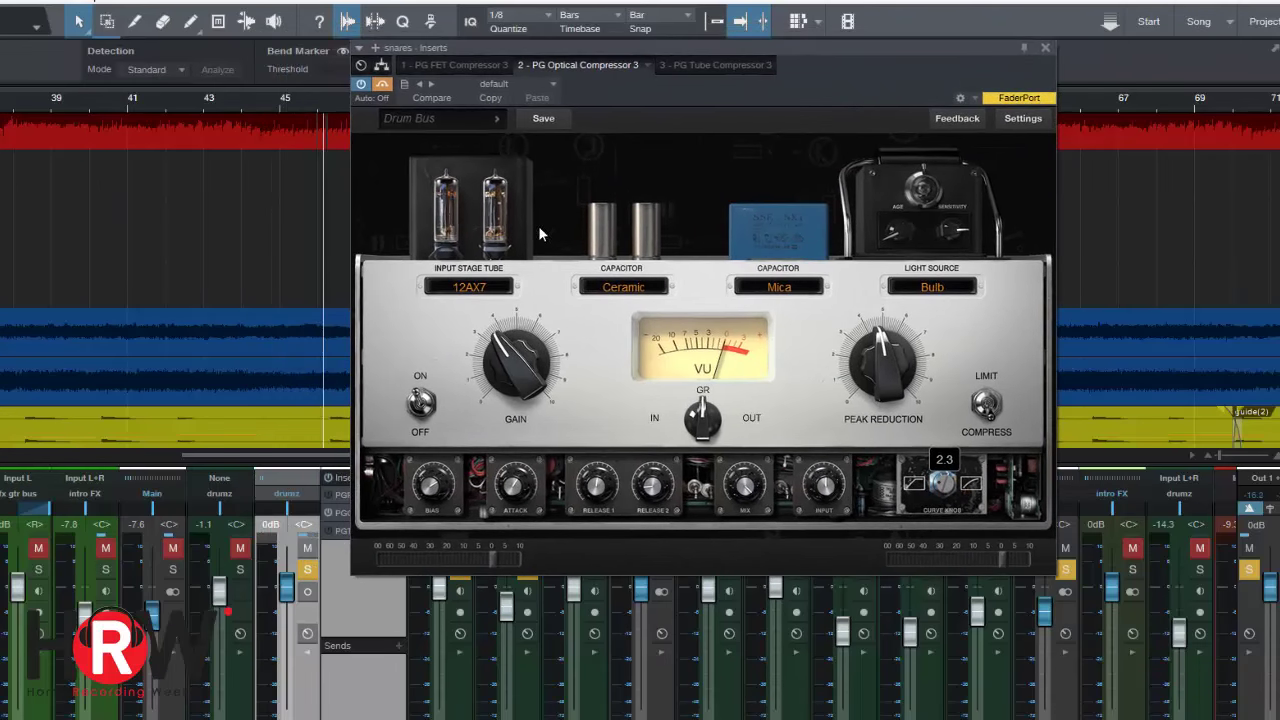
Try the Optical compressor with its input stage tube set to Off, and restore the 12AX7 tube
click(494, 290)
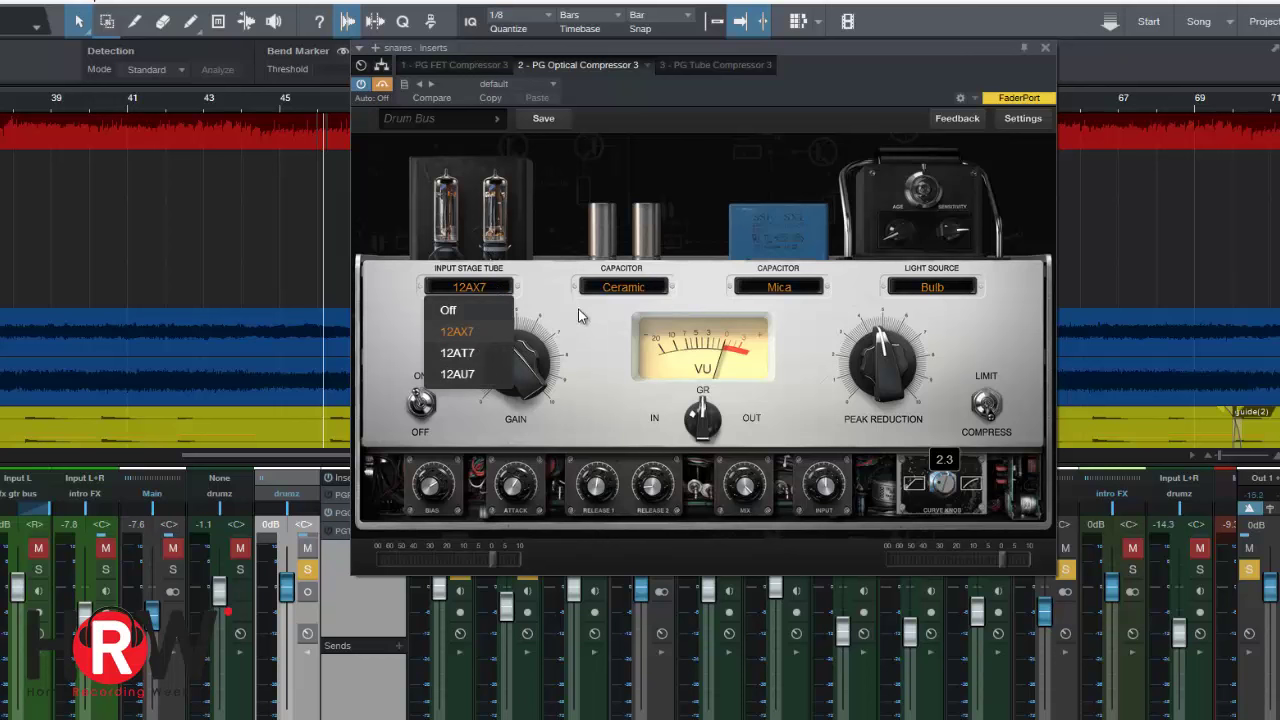
click(485, 288)
click(485, 288)
click(486, 307)
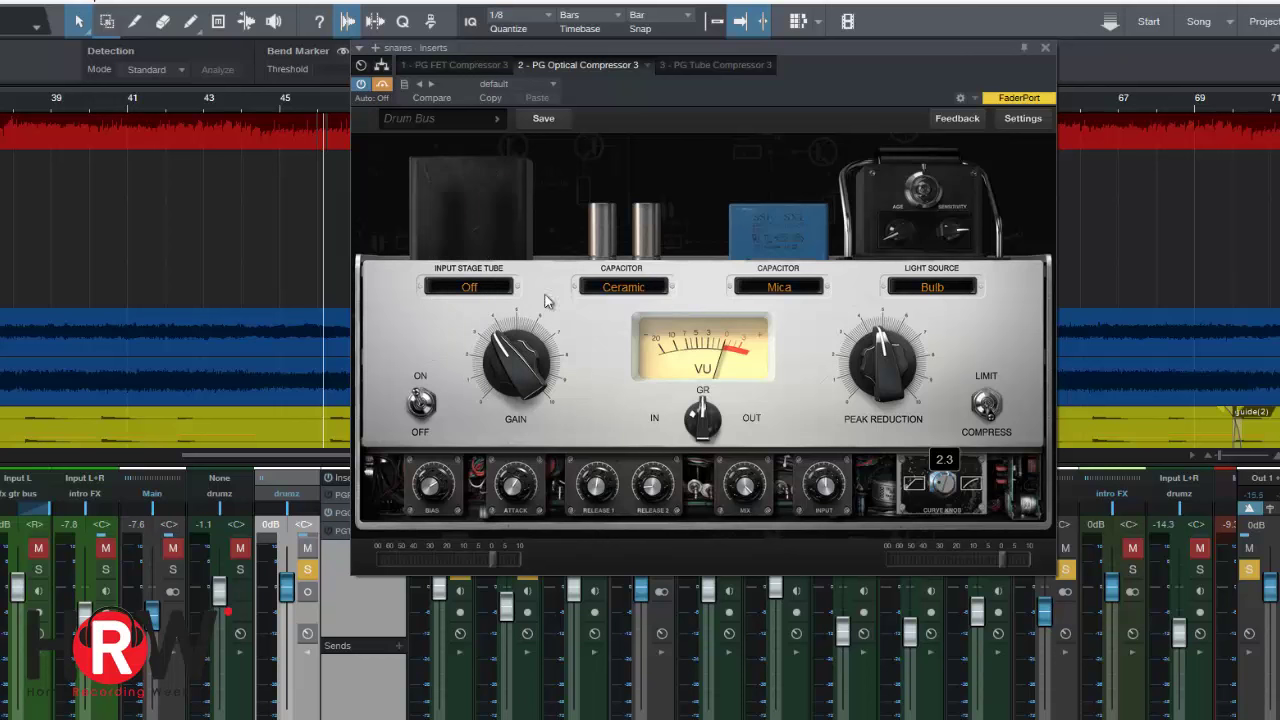
click(493, 290)
click(487, 329)
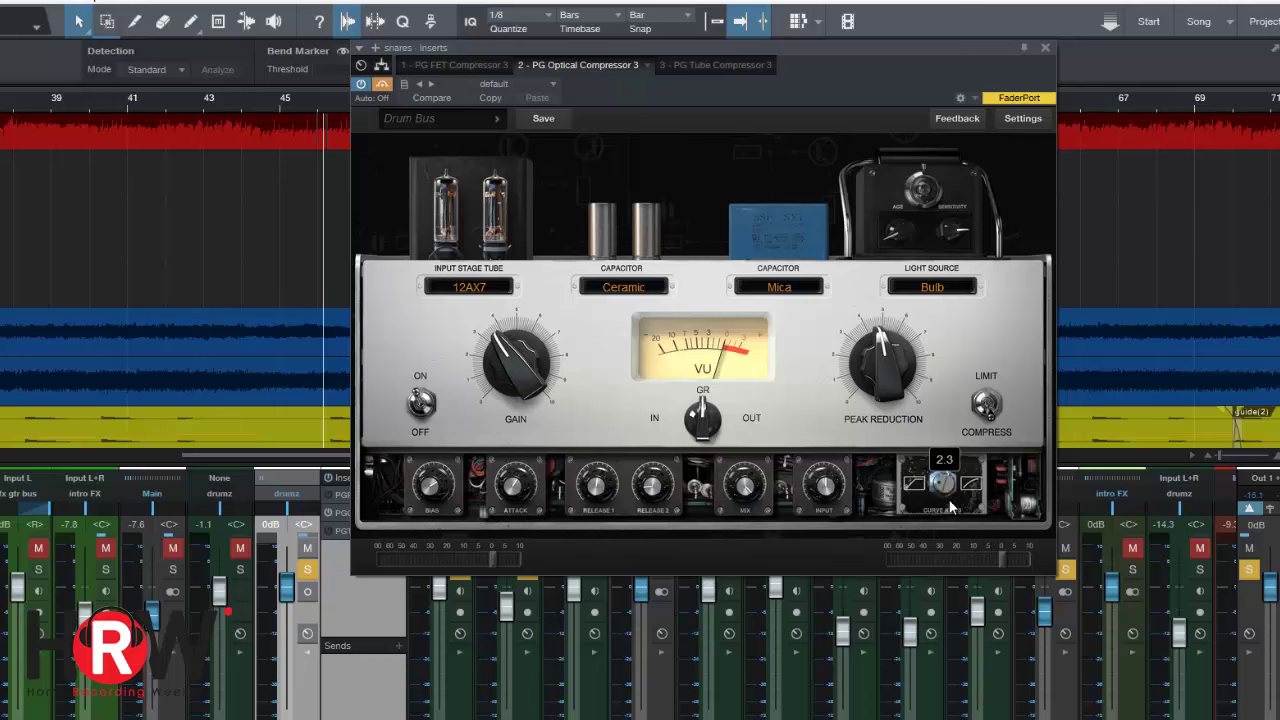
Activate the Optical compressor with its bypass on, and toggle the solo of the voice microphone channel
drag(811, 82, 853, 105)
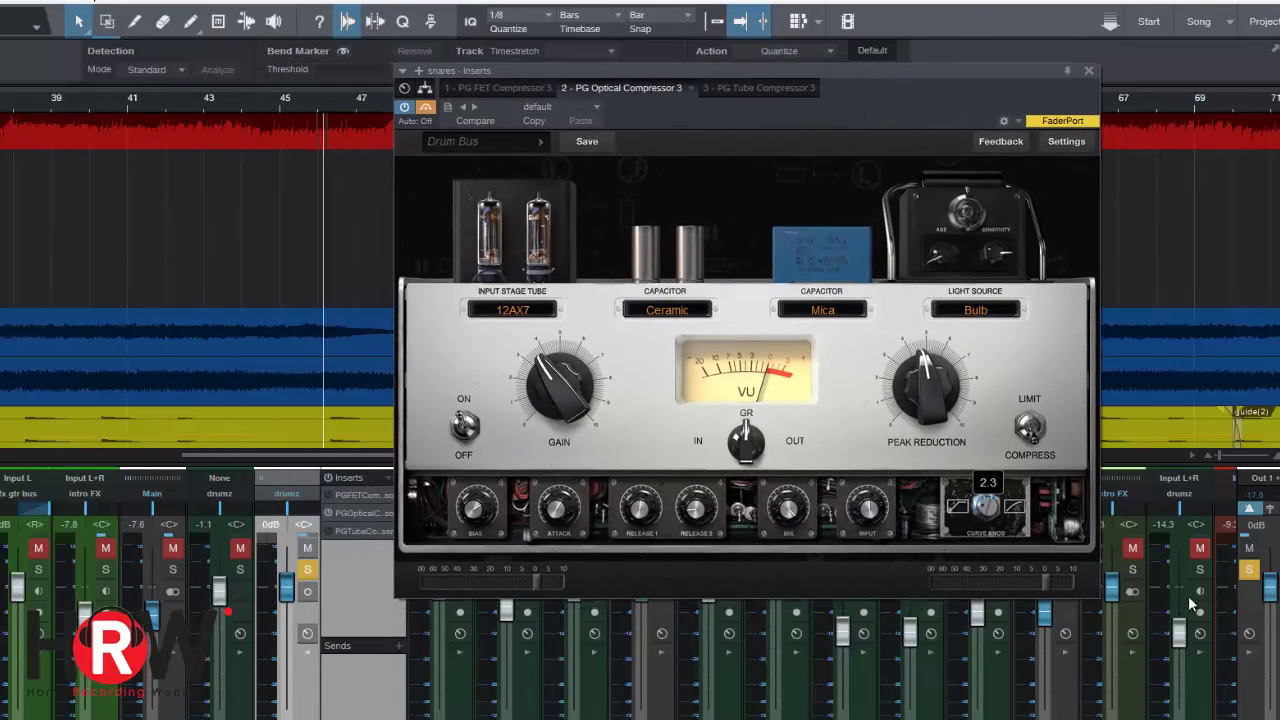
scroll(200, 600, right, 5)
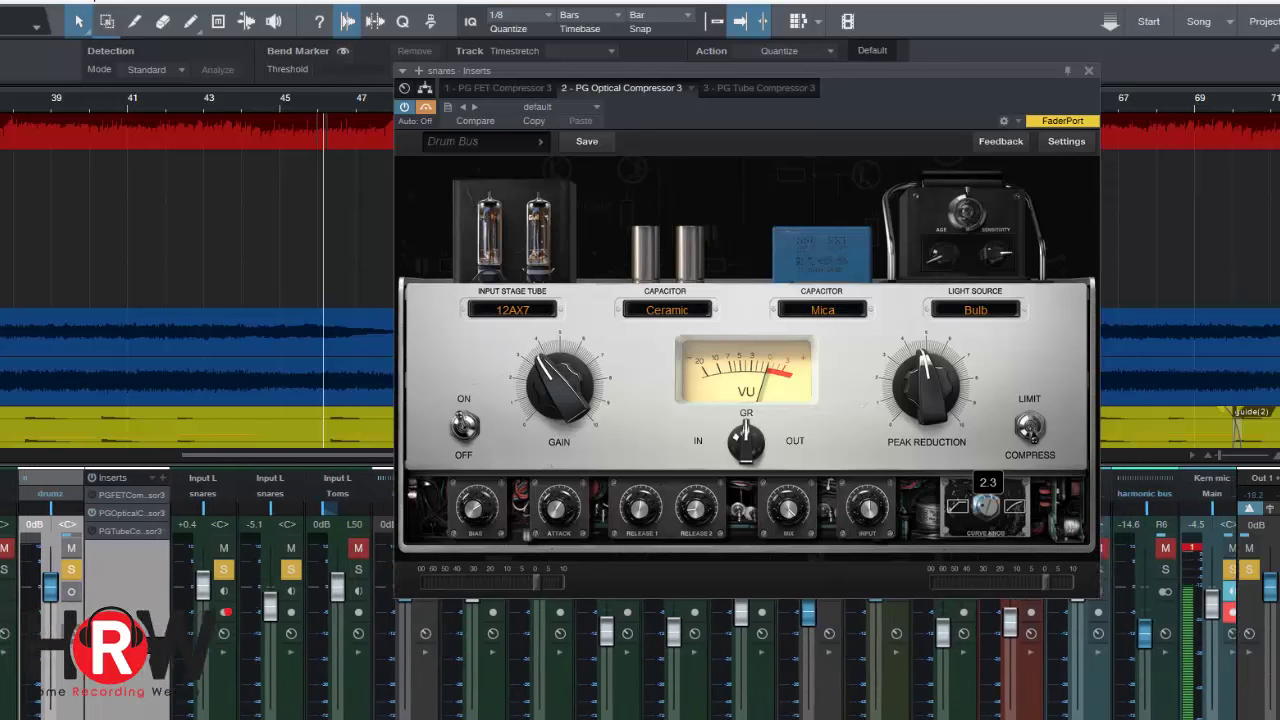
drag(925, 86, 755, 26)
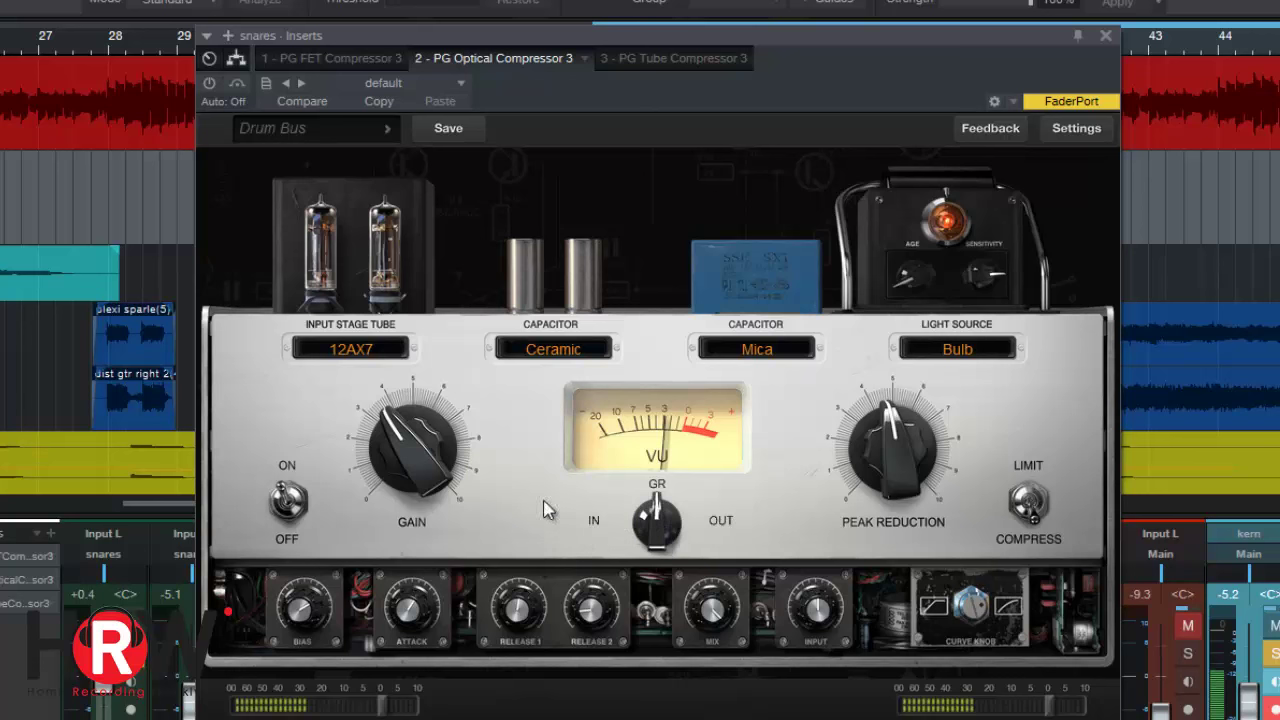
click(210, 85)
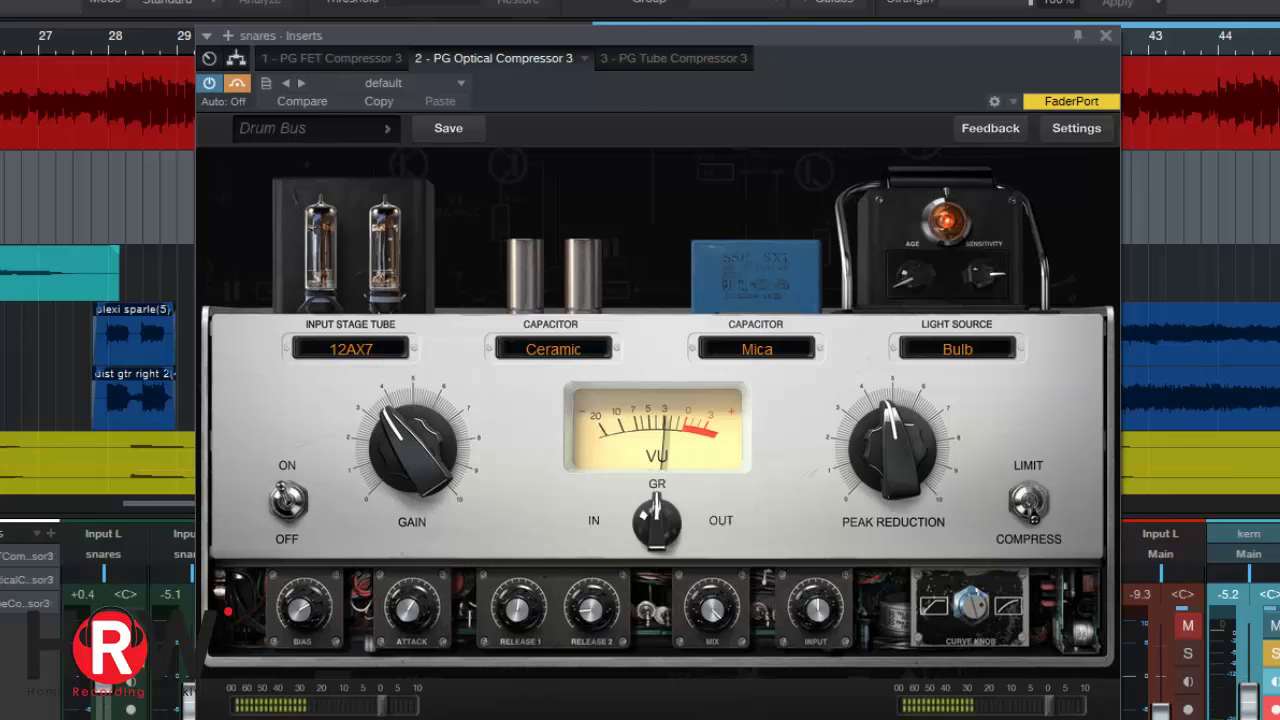
click(1275, 654)
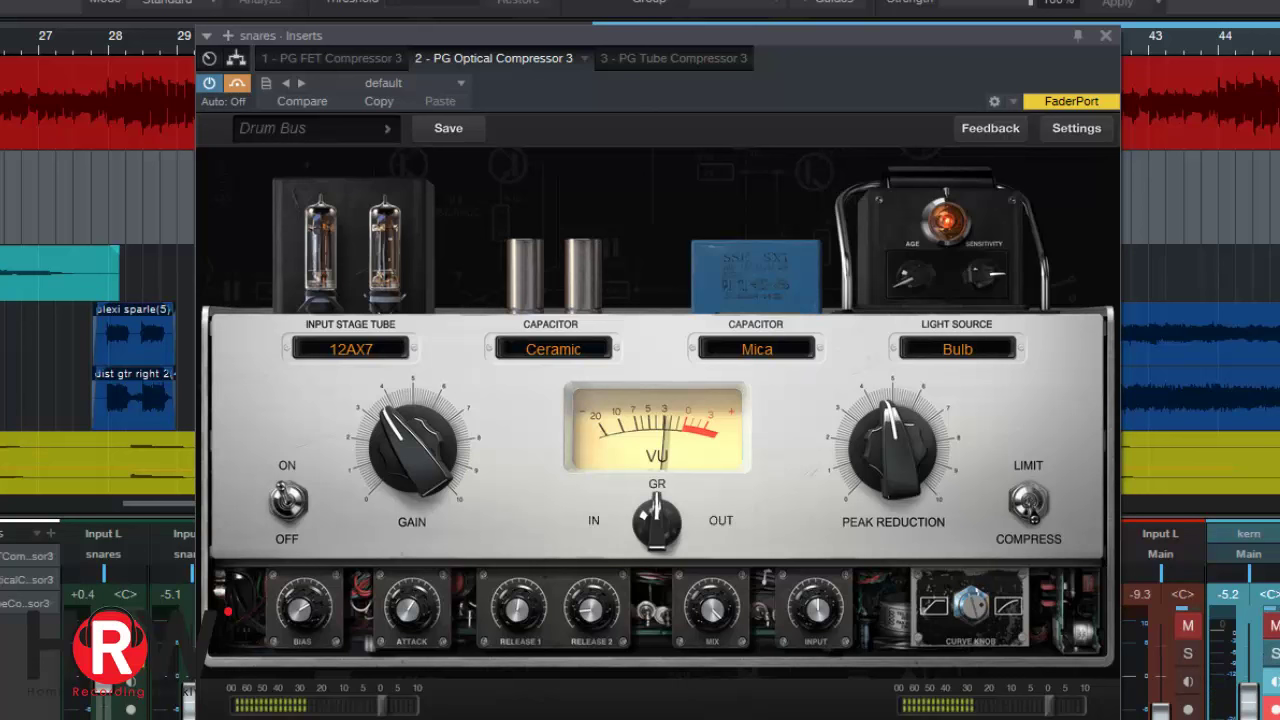
Compare the soloed snares with and without the Optical compressor by toggling its bypass, leaving the compressor active
click(237, 86)
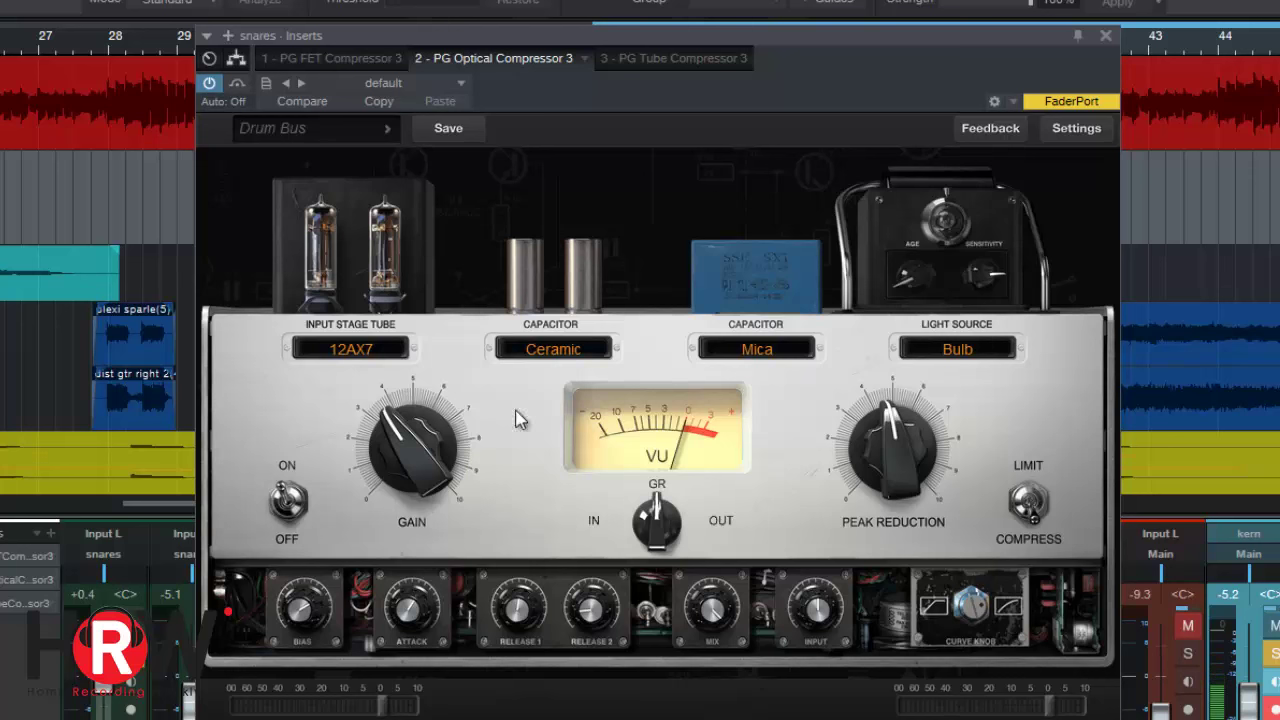
click(241, 83)
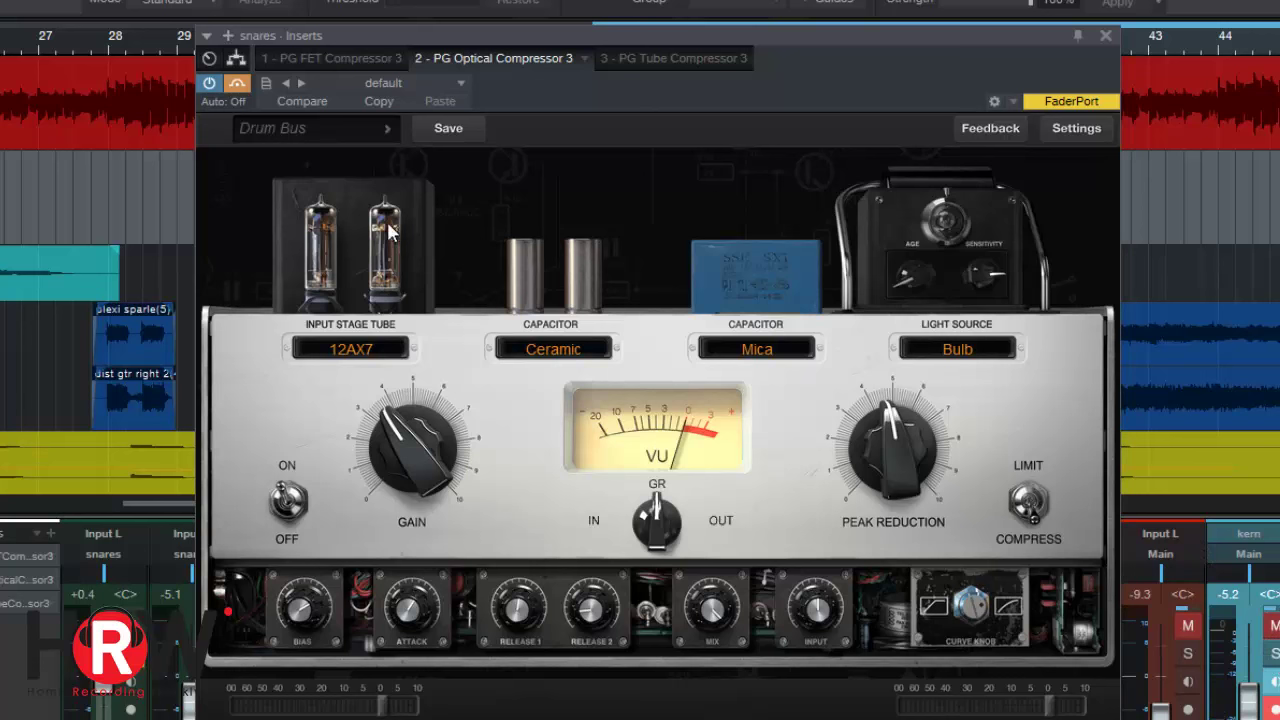
click(239, 86)
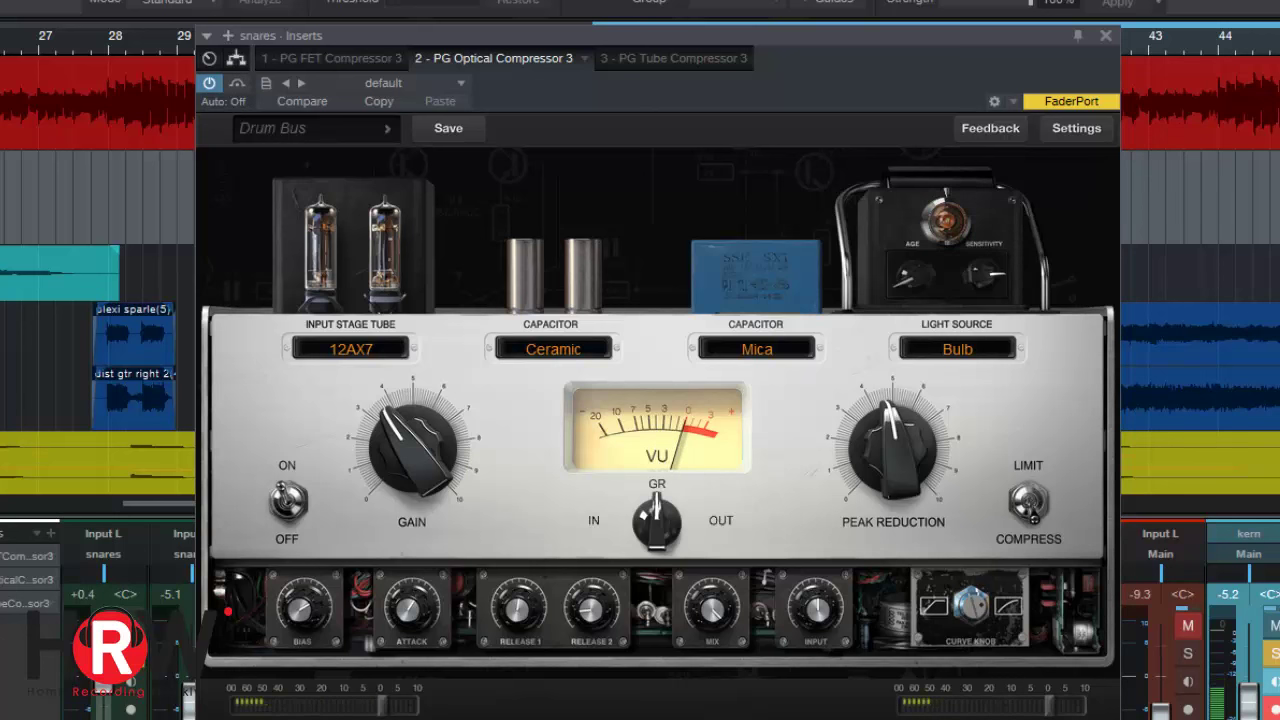
click(238, 83)
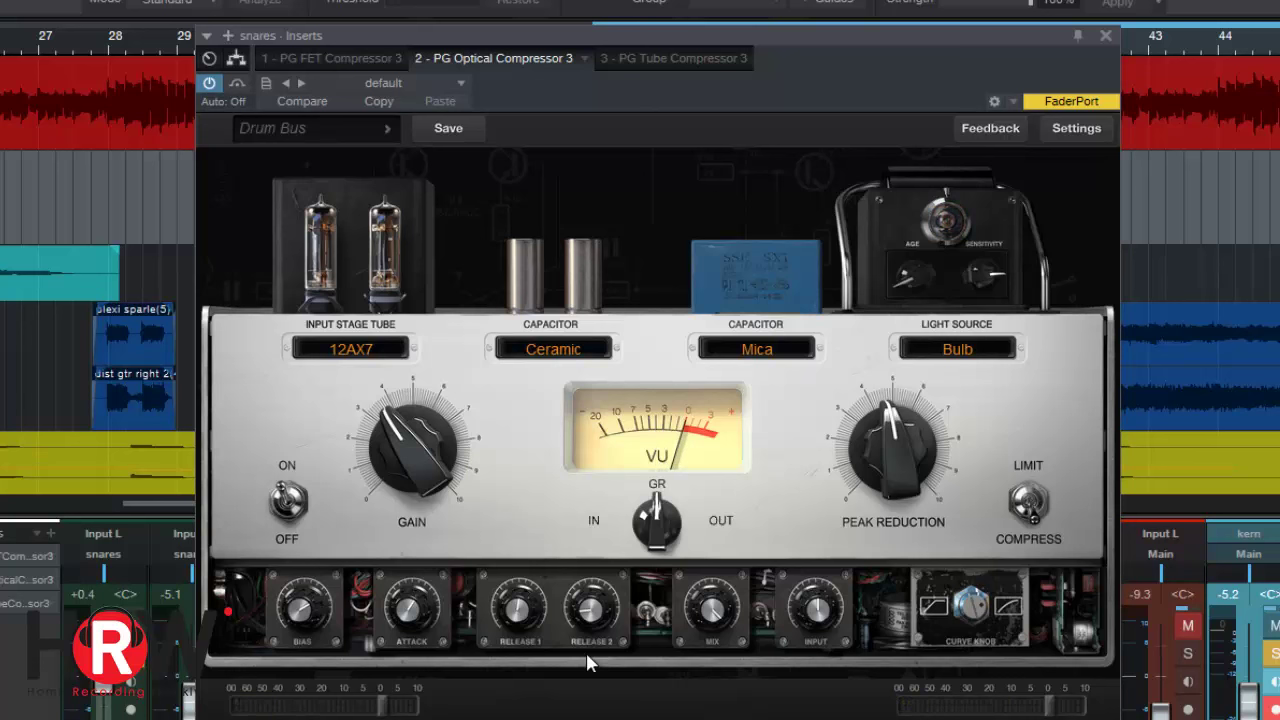
Review the Optical compressor's light source choices again, followed by its input stage tube choices
mouse_move(586, 652)
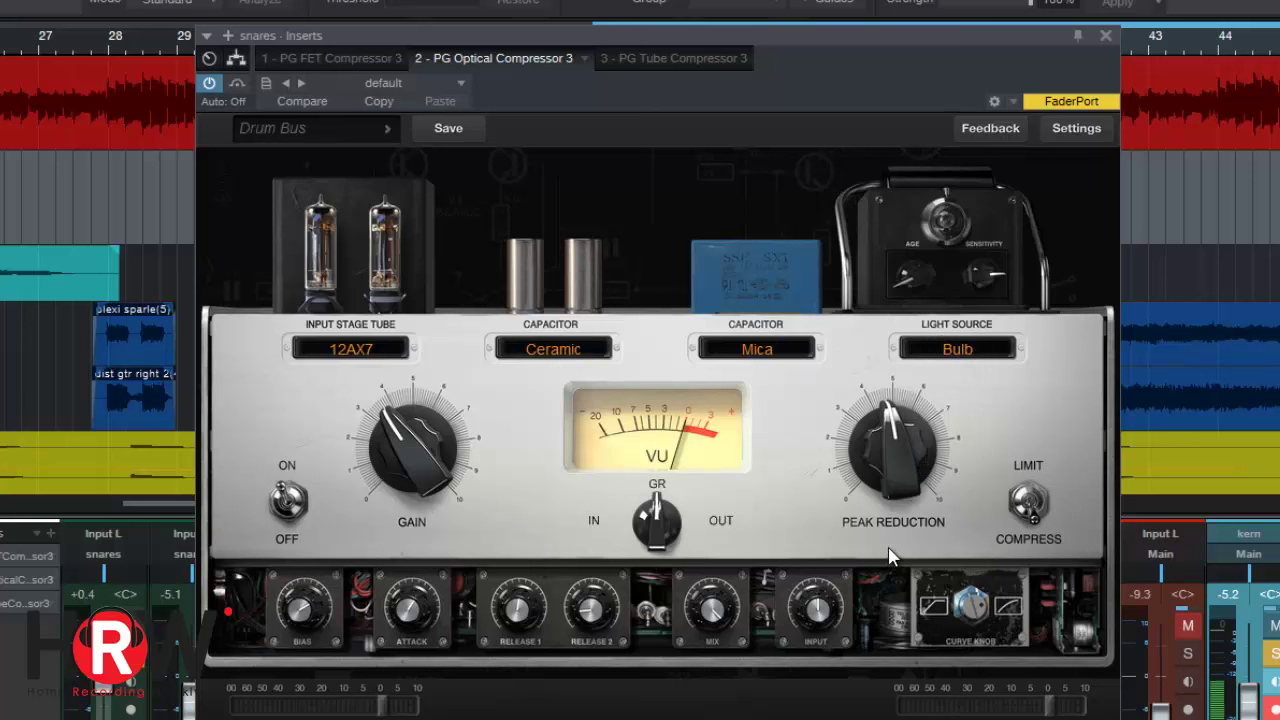
click(965, 352)
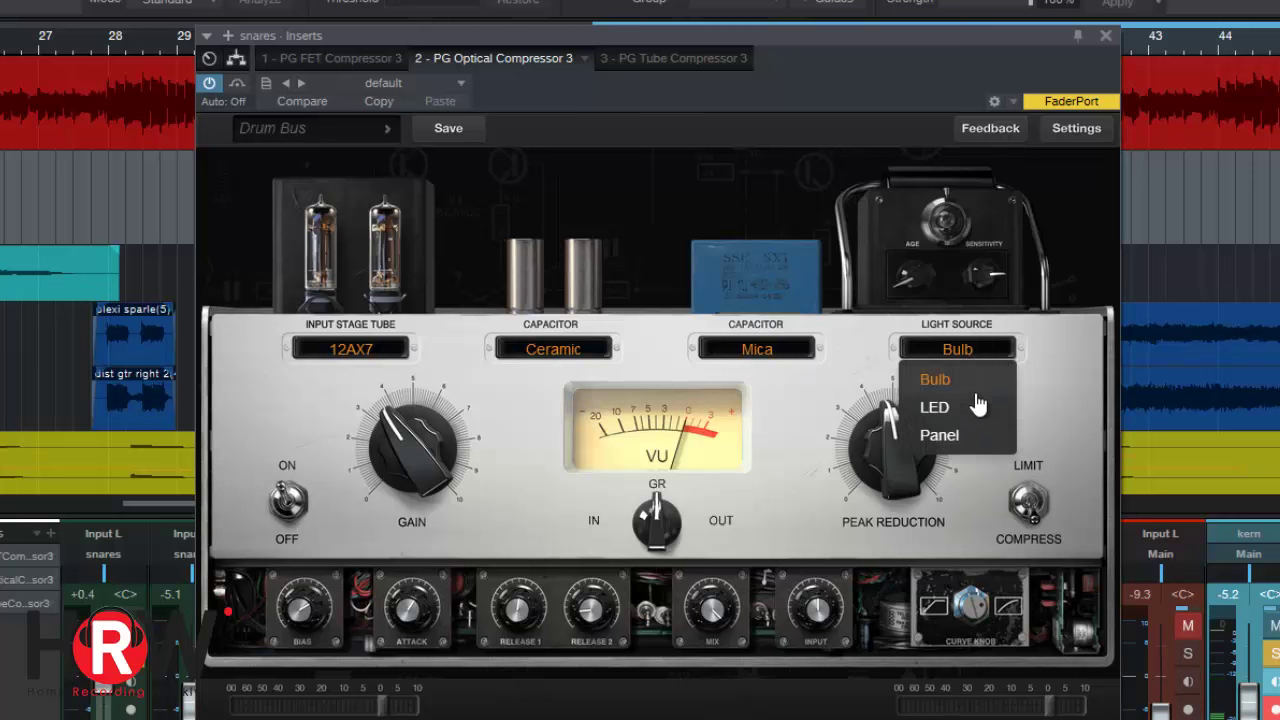
click(1061, 365)
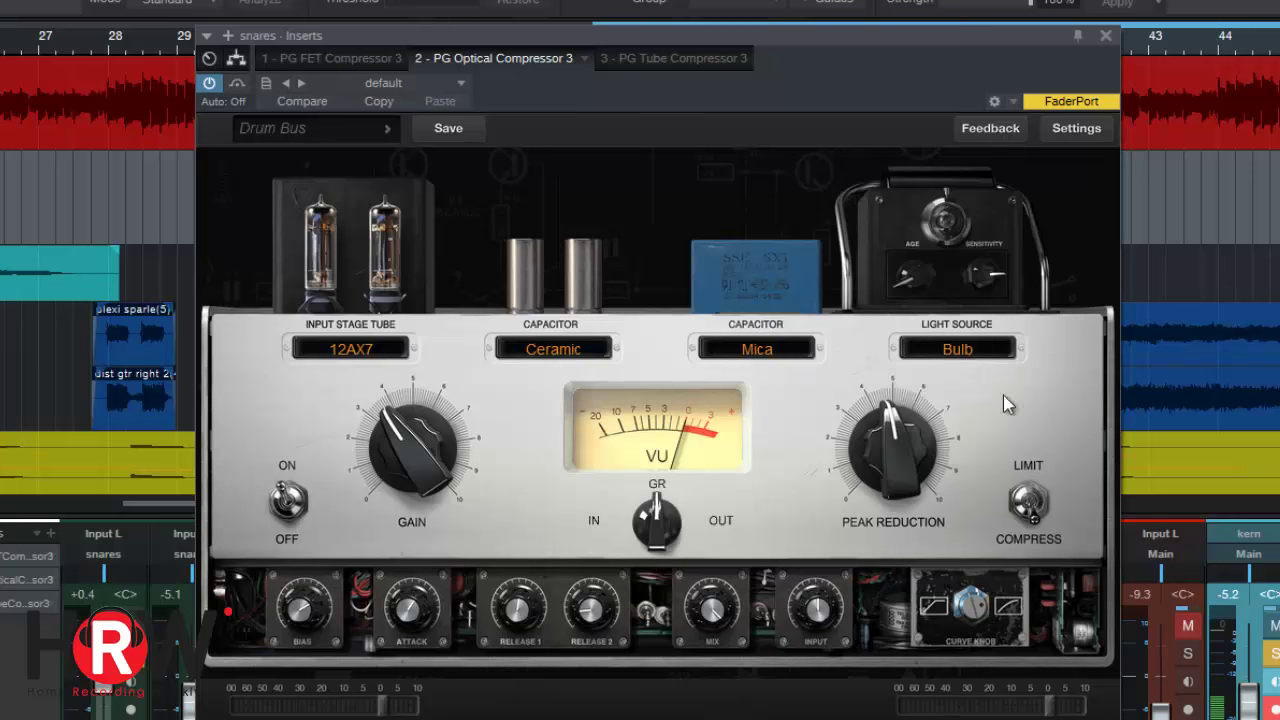
click(348, 360)
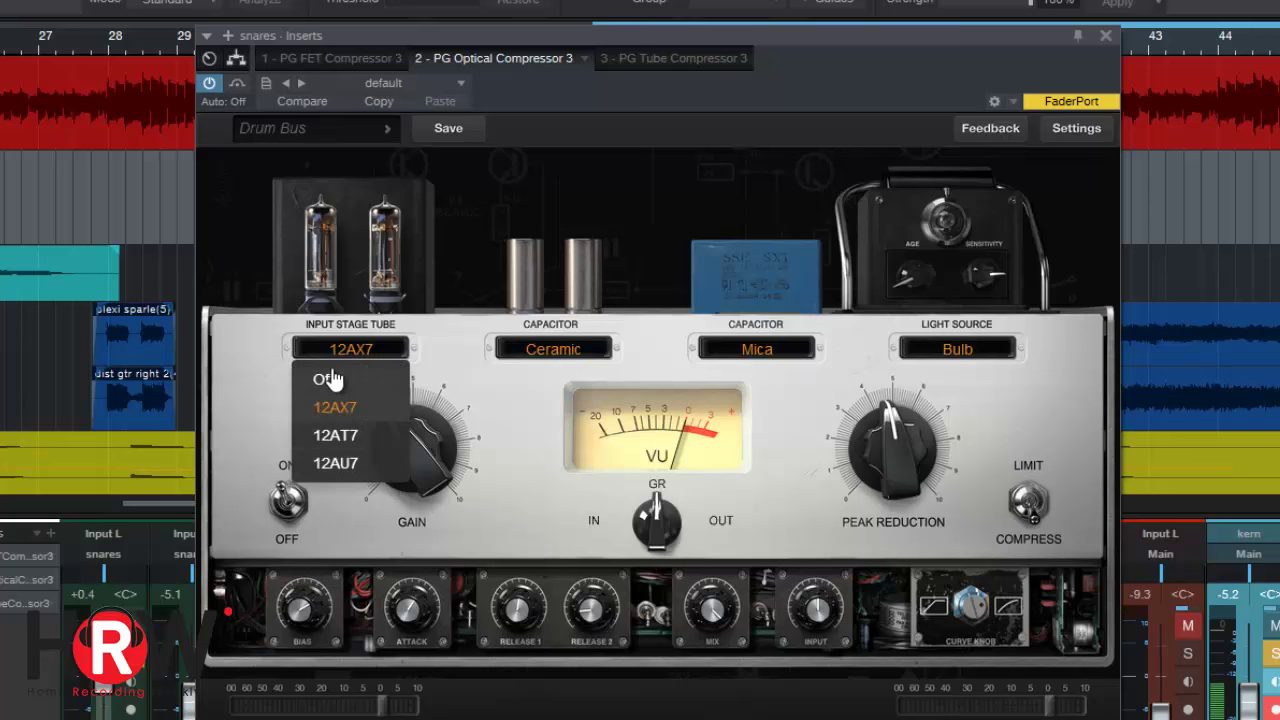
click(536, 414)
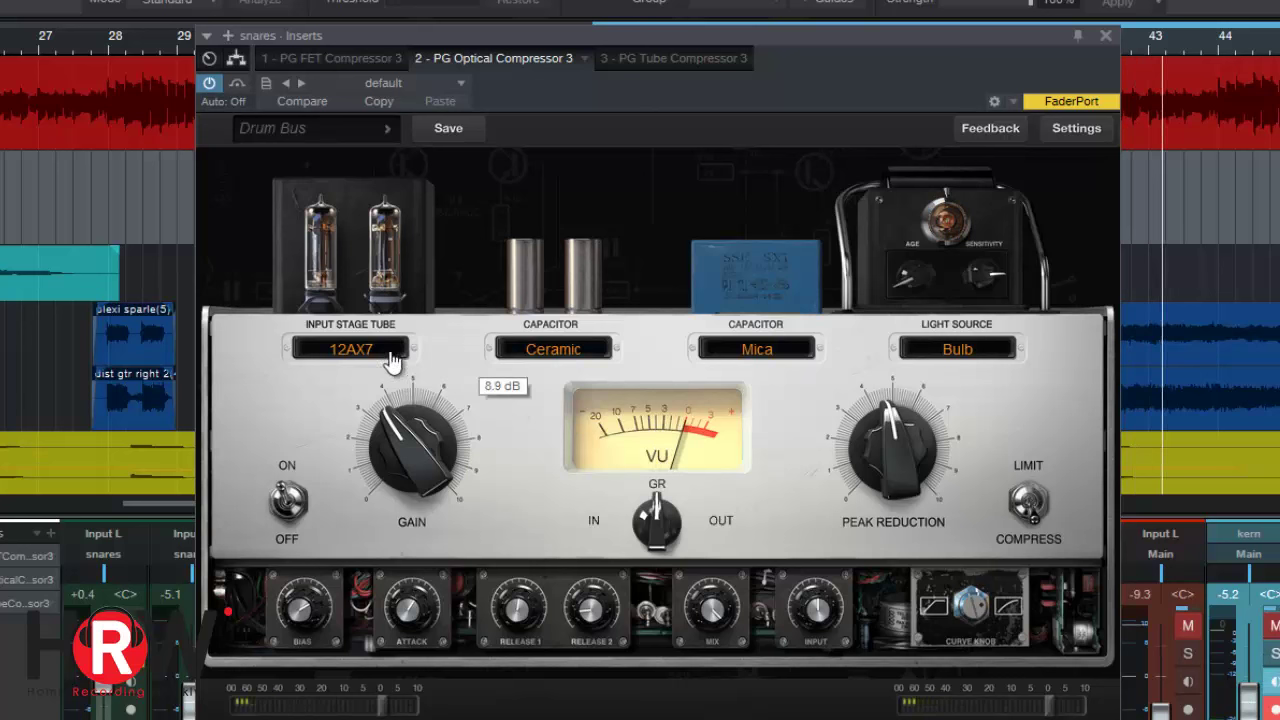
Change the Optical compressor's light source to LED and lower its Peak Reduction to about 4
click(962, 352)
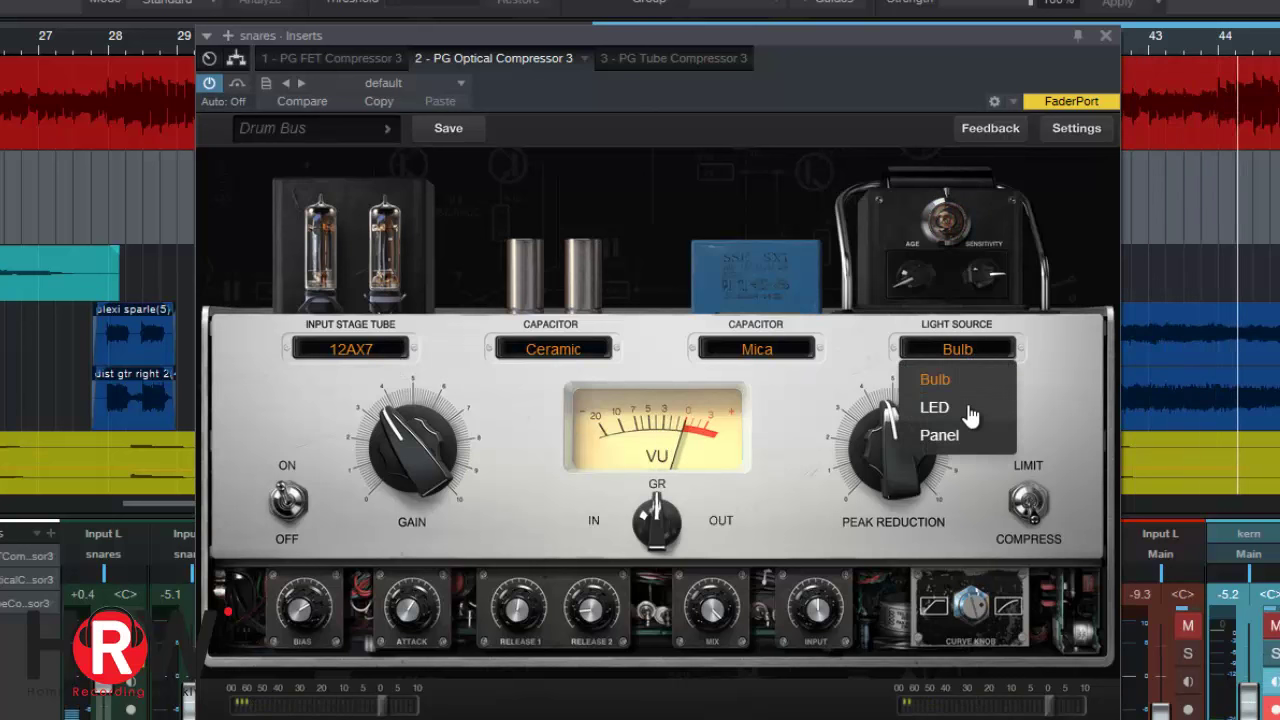
click(962, 409)
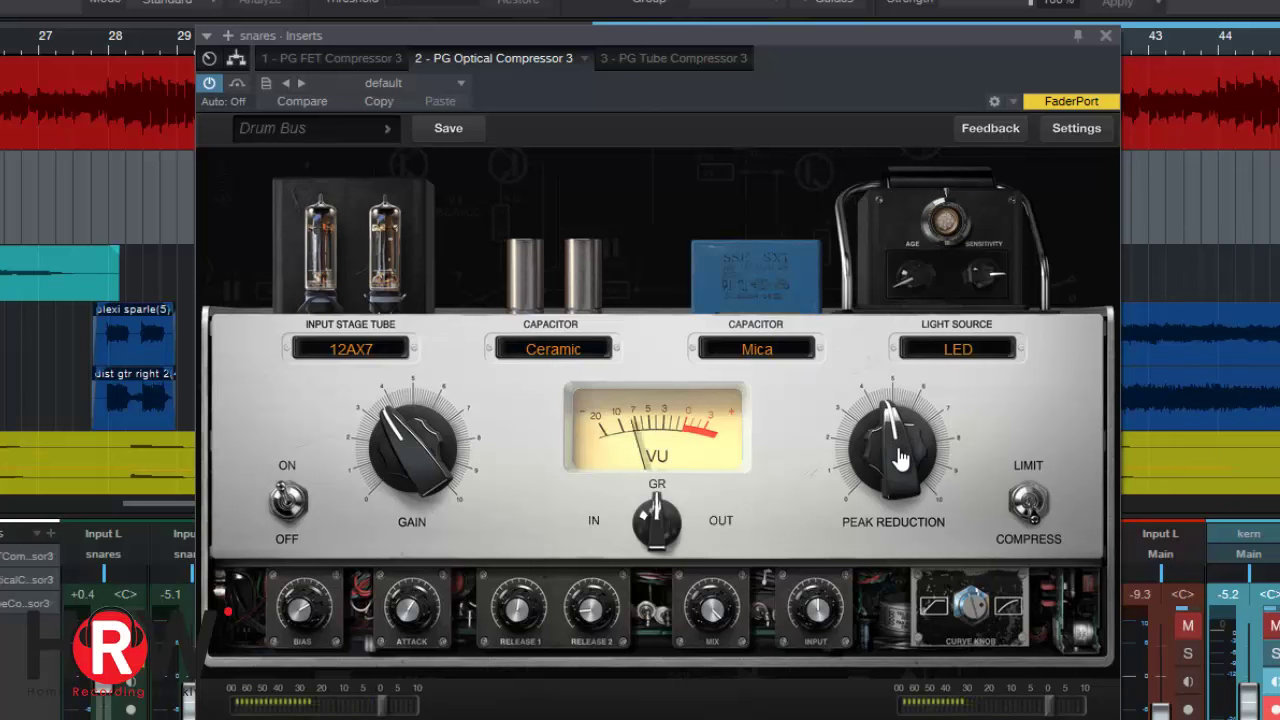
drag(898, 447, 901, 465)
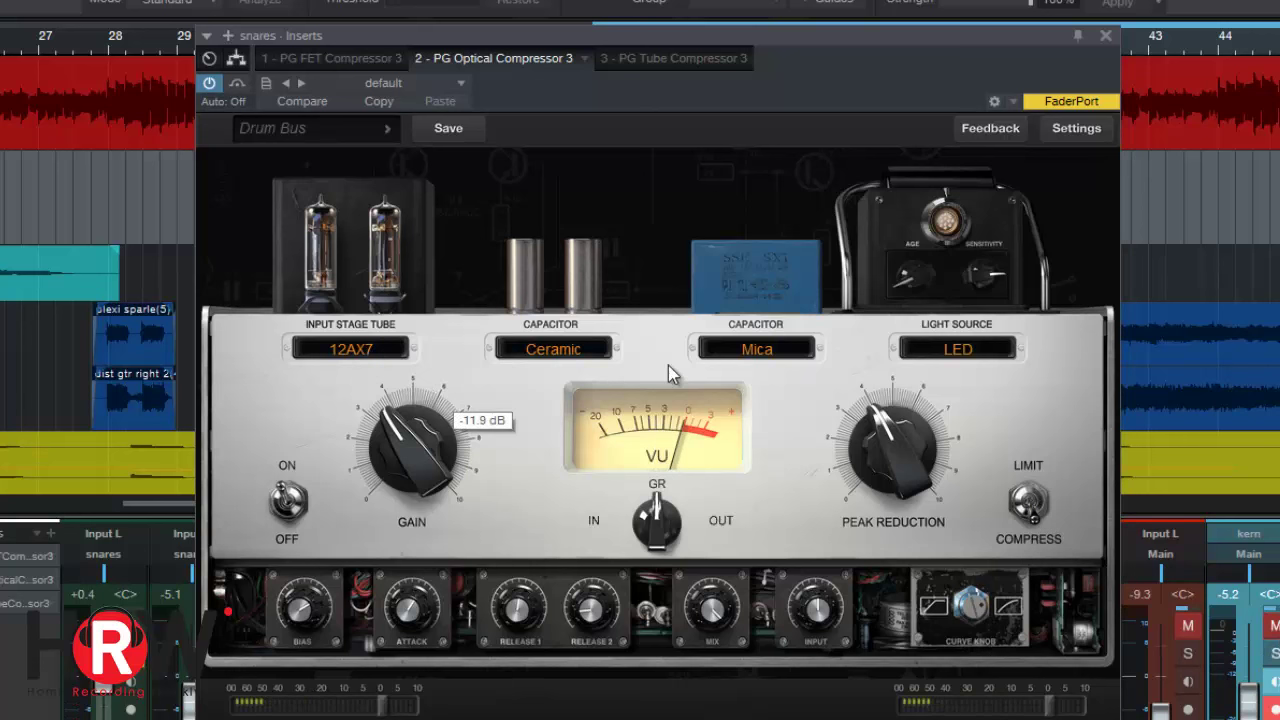
Change the Optical compressor's light source to Panel and lower its Peak Reduction to about 3
click(955, 355)
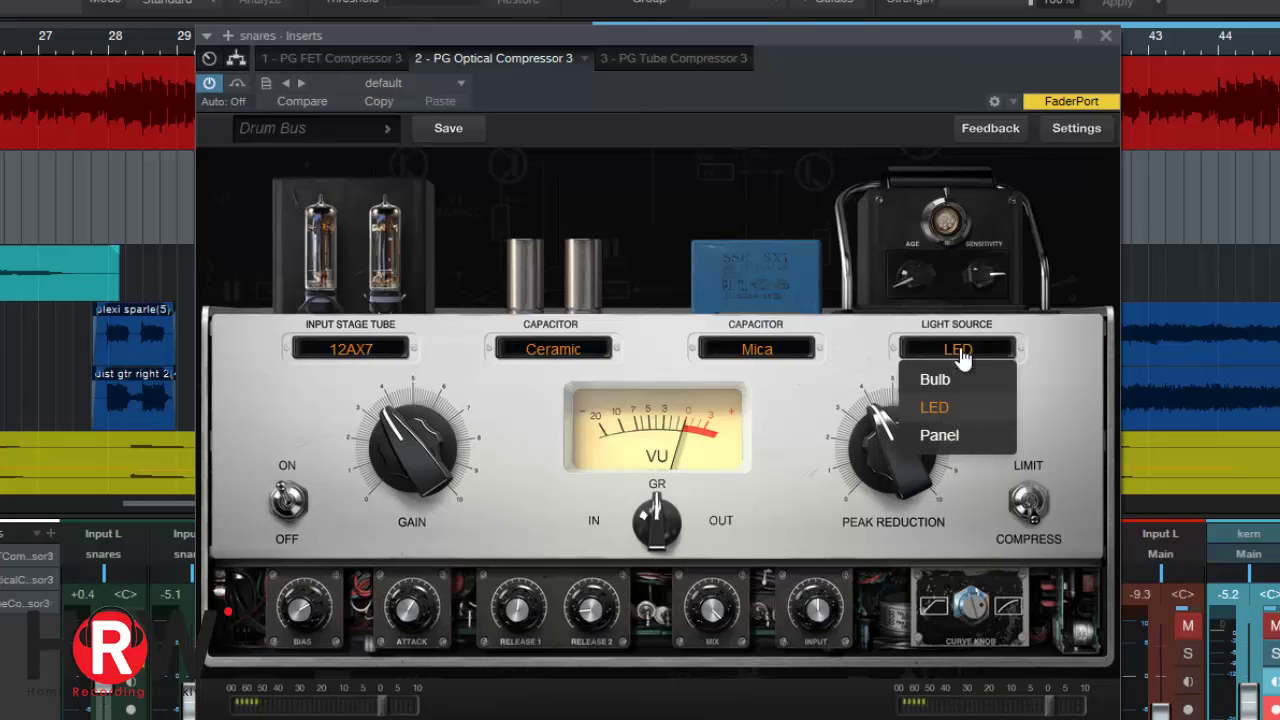
click(940, 437)
drag(903, 462, 903, 467)
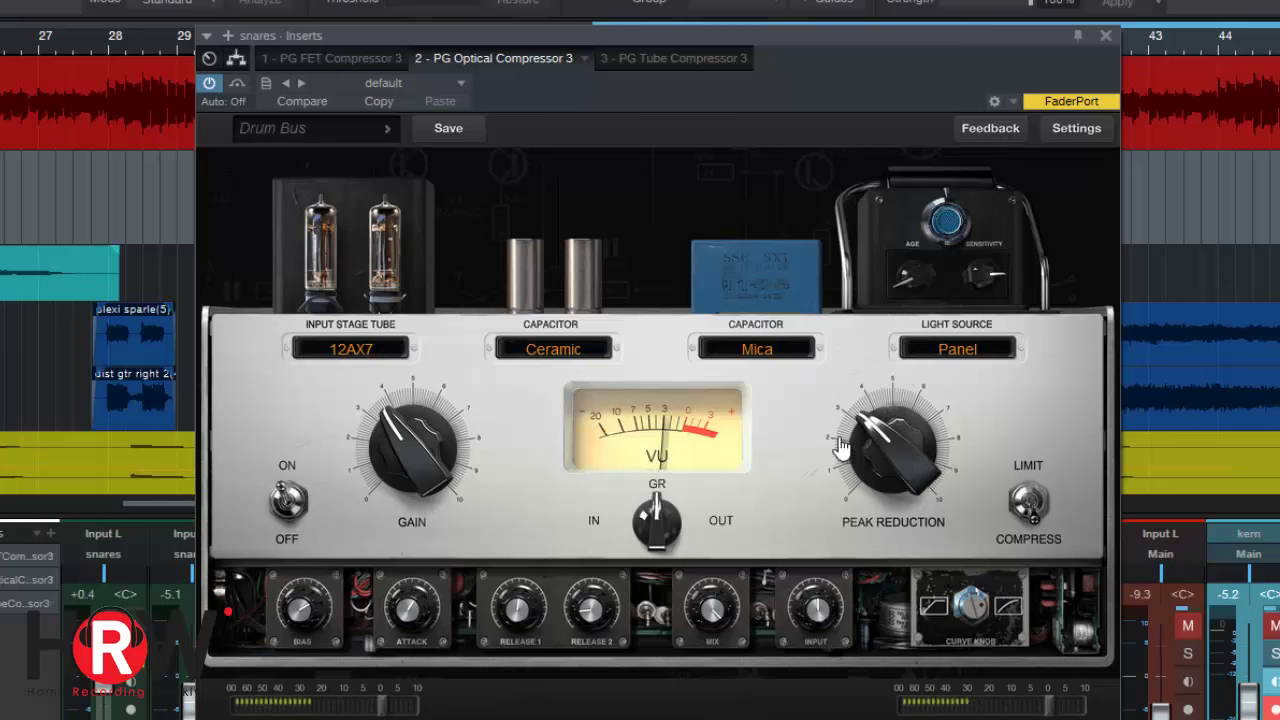
Set the Optical compressor's second capacitor to Ceramic and audition the 12AT7 and 12AU7 input stage tubes, leaving 12AU7 selected
click(760, 352)
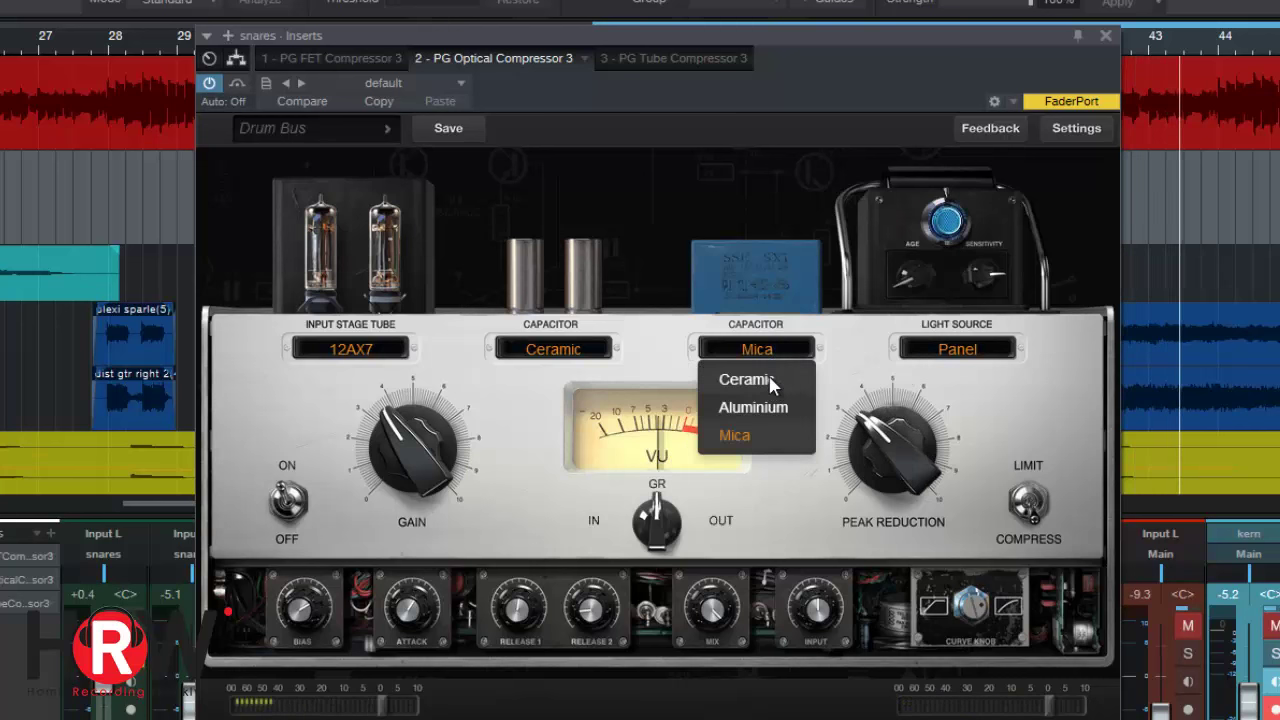
click(766, 381)
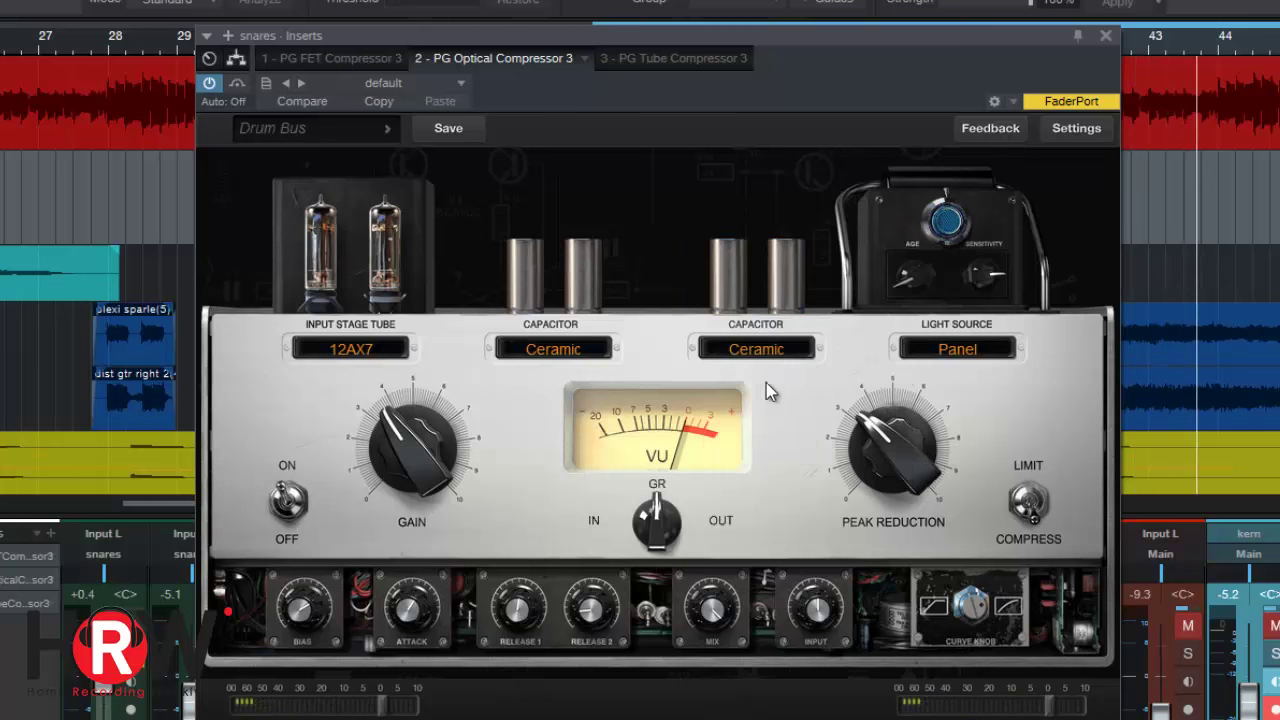
click(362, 352)
click(345, 432)
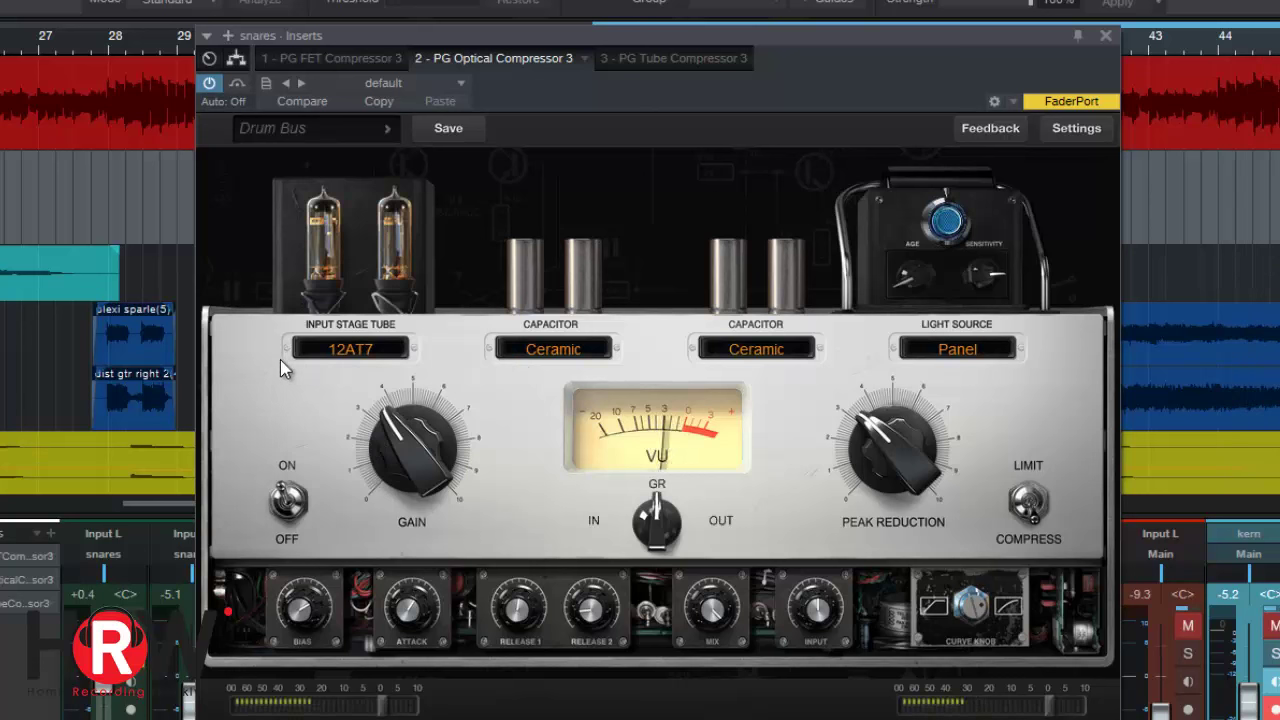
click(368, 358)
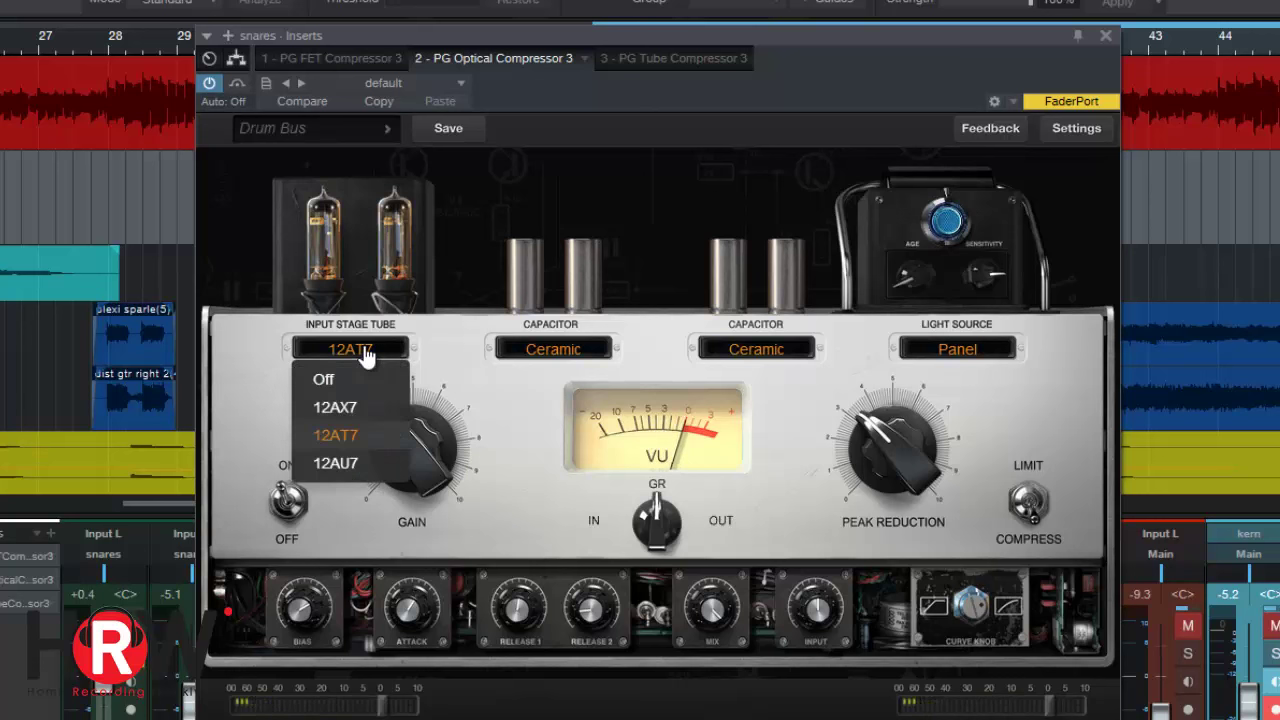
click(340, 464)
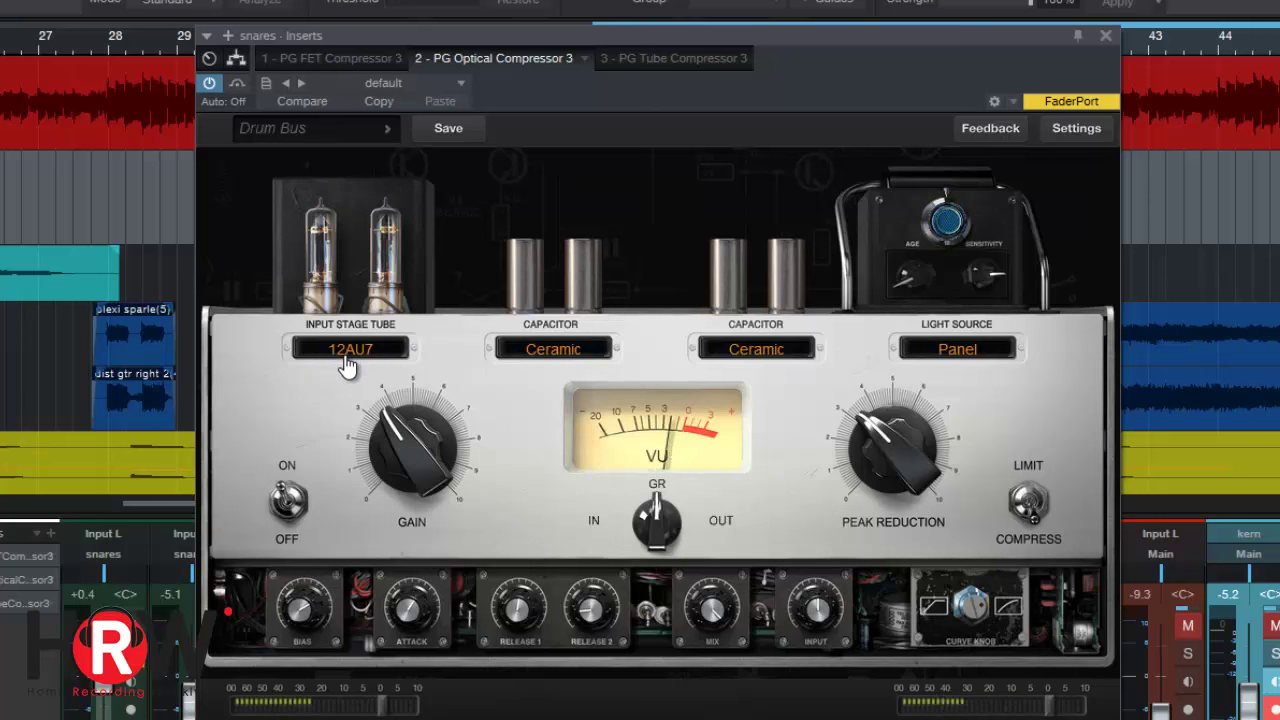
Audition Aluminium for the Optical compressor's first capacitor, then set that capacitor to Mica
click(553, 352)
click(548, 410)
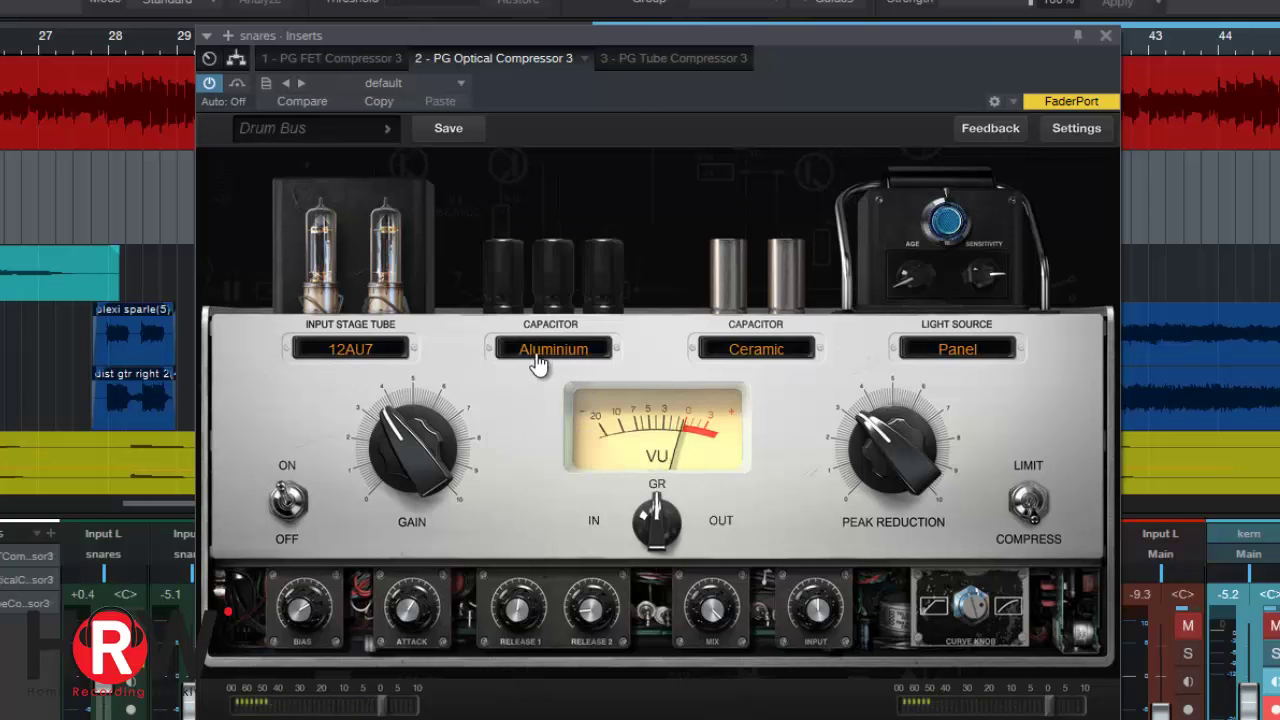
click(546, 360)
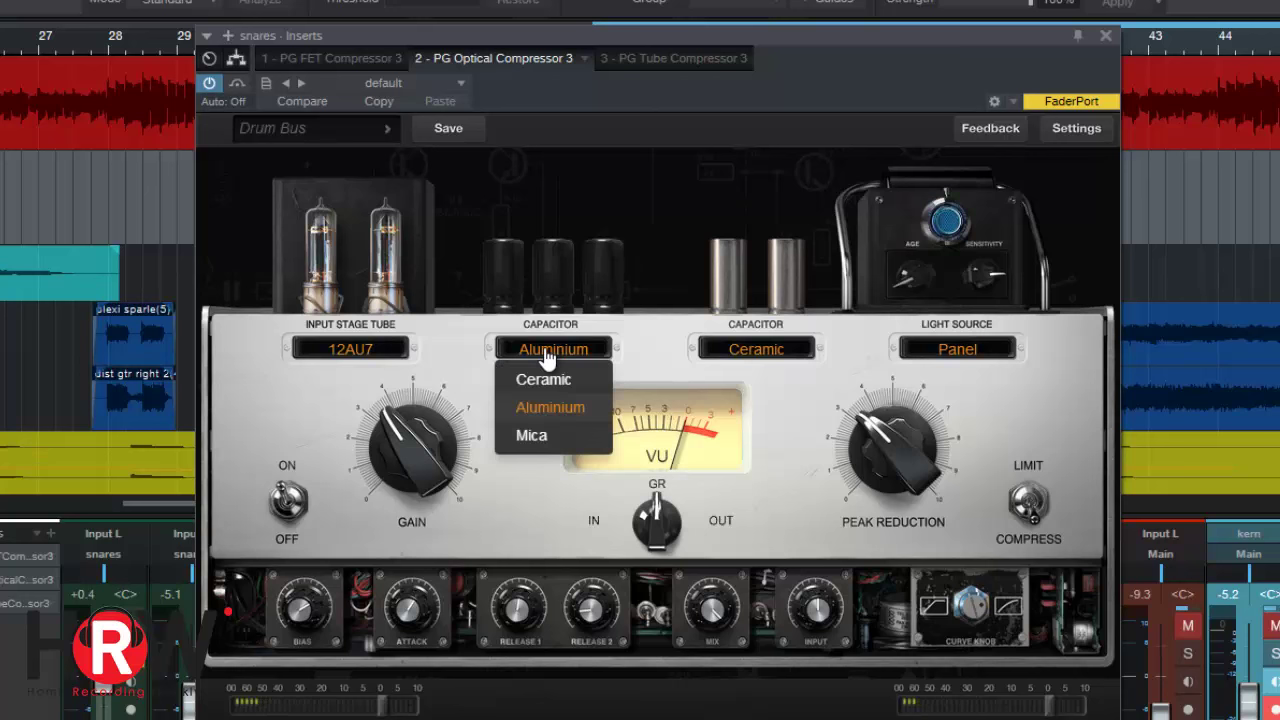
click(529, 437)
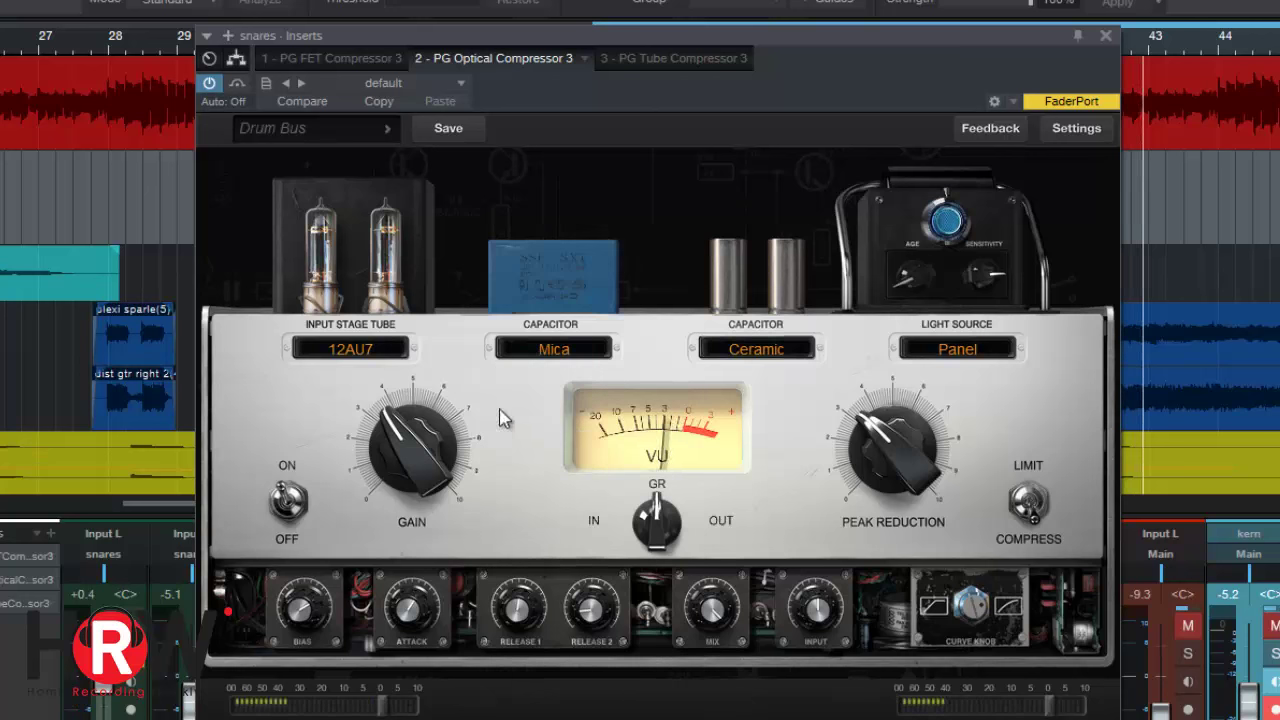
Set the Optical compressor's input stage tube to 12AX7 and its light source to Bulb
click(398, 356)
click(371, 405)
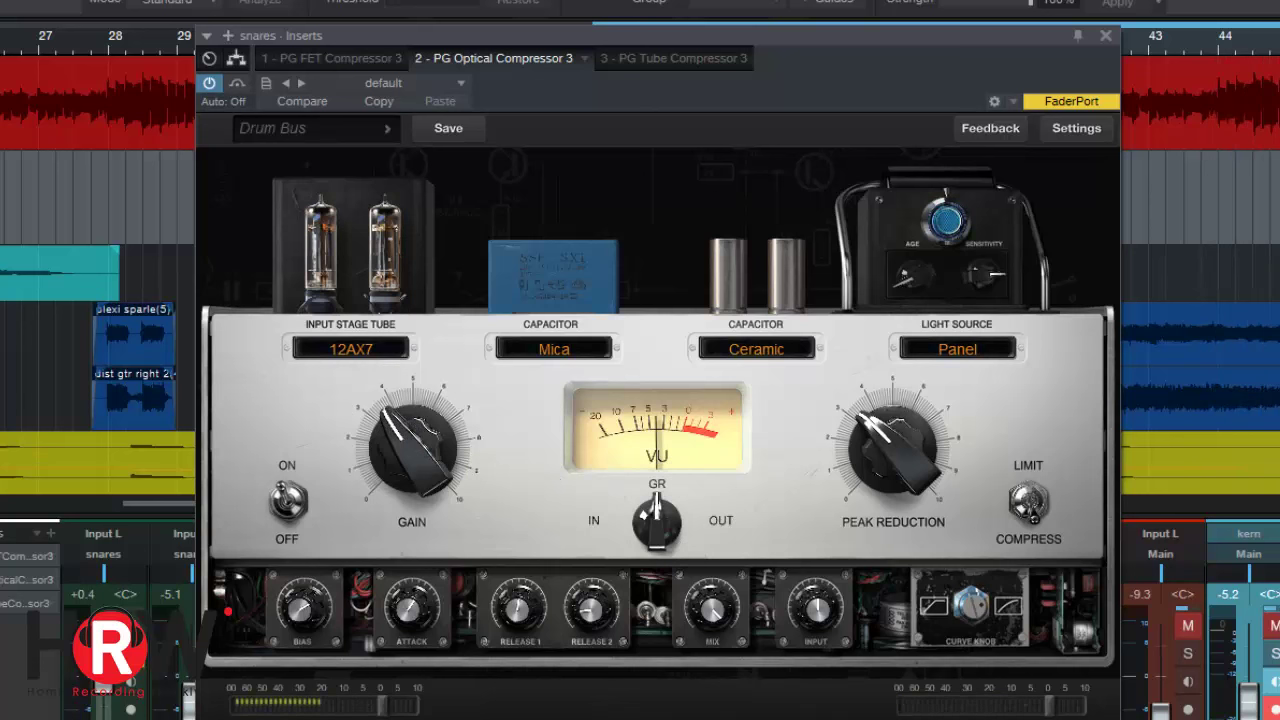
click(963, 358)
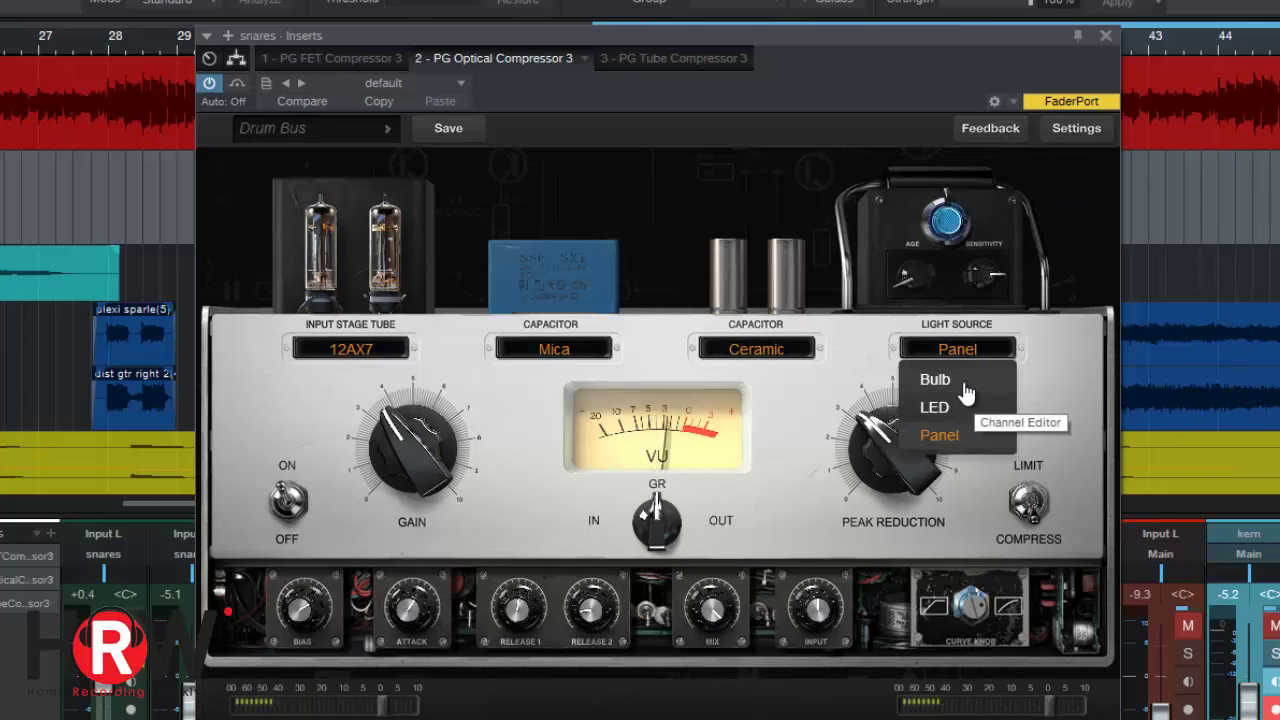
click(966, 378)
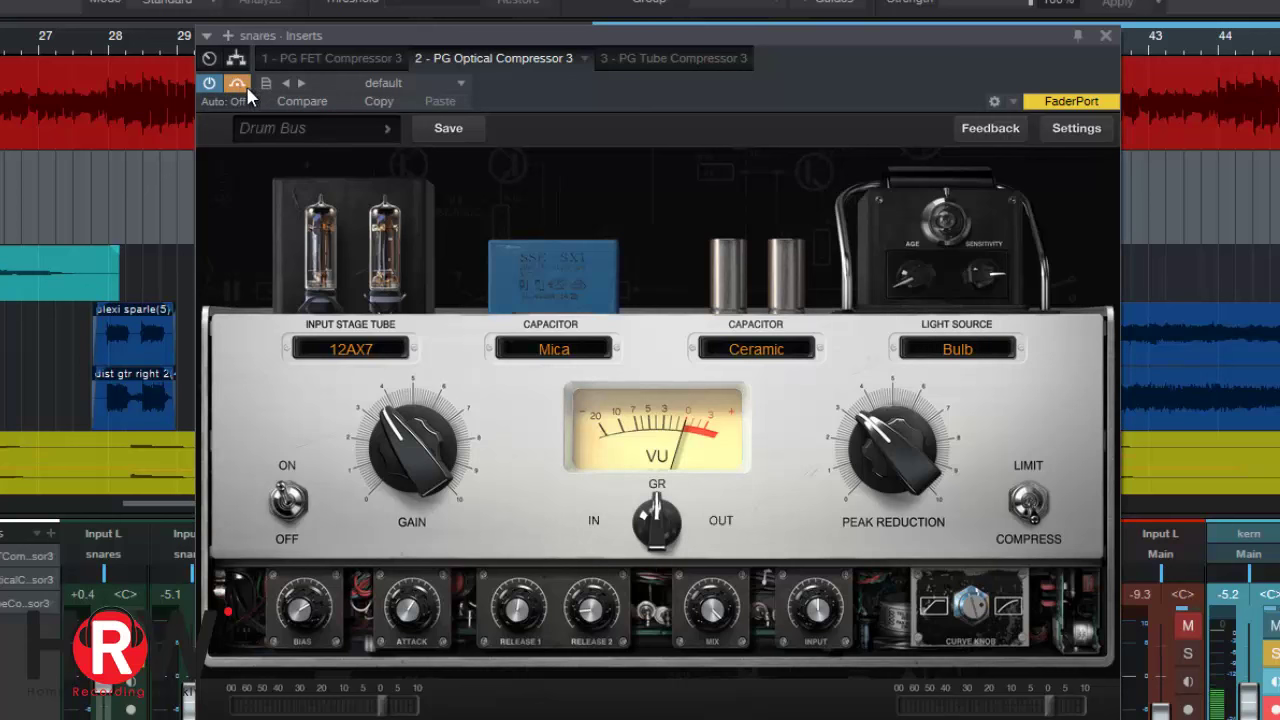
Close the Optical compressor's editor and open the Tube compressor from the snares bus inserts
click(1105, 37)
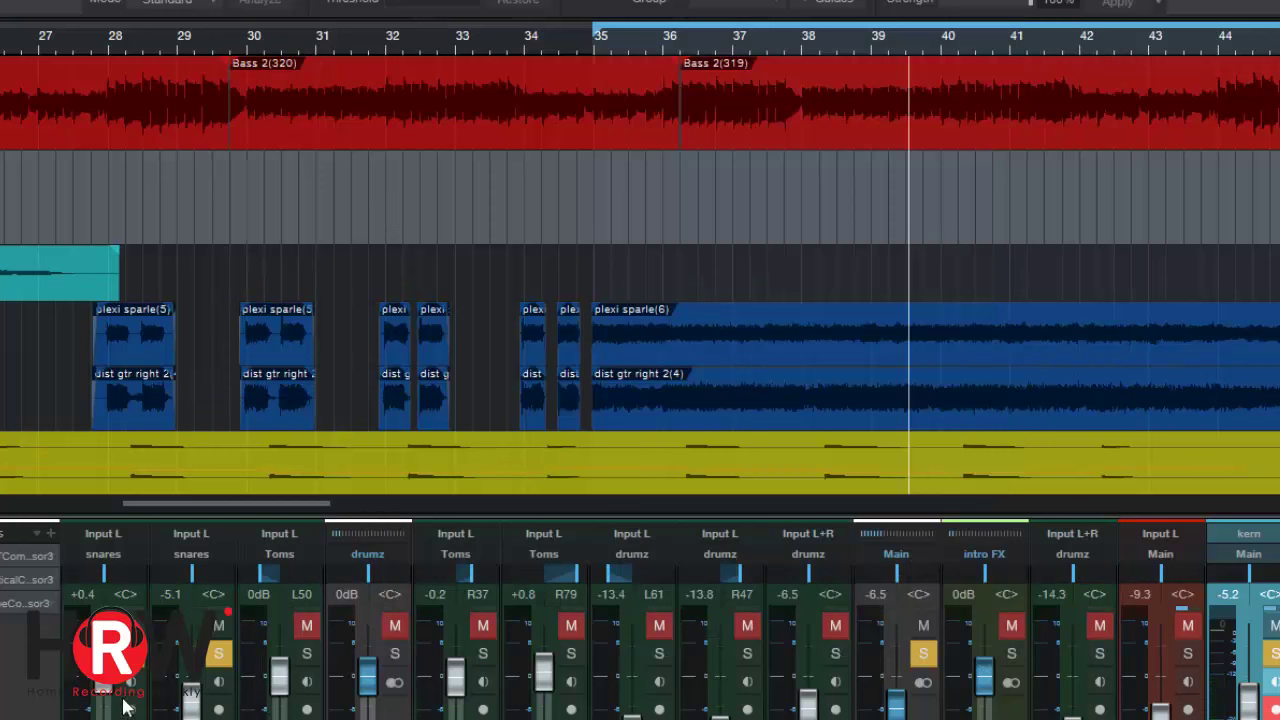
double_click(10, 603)
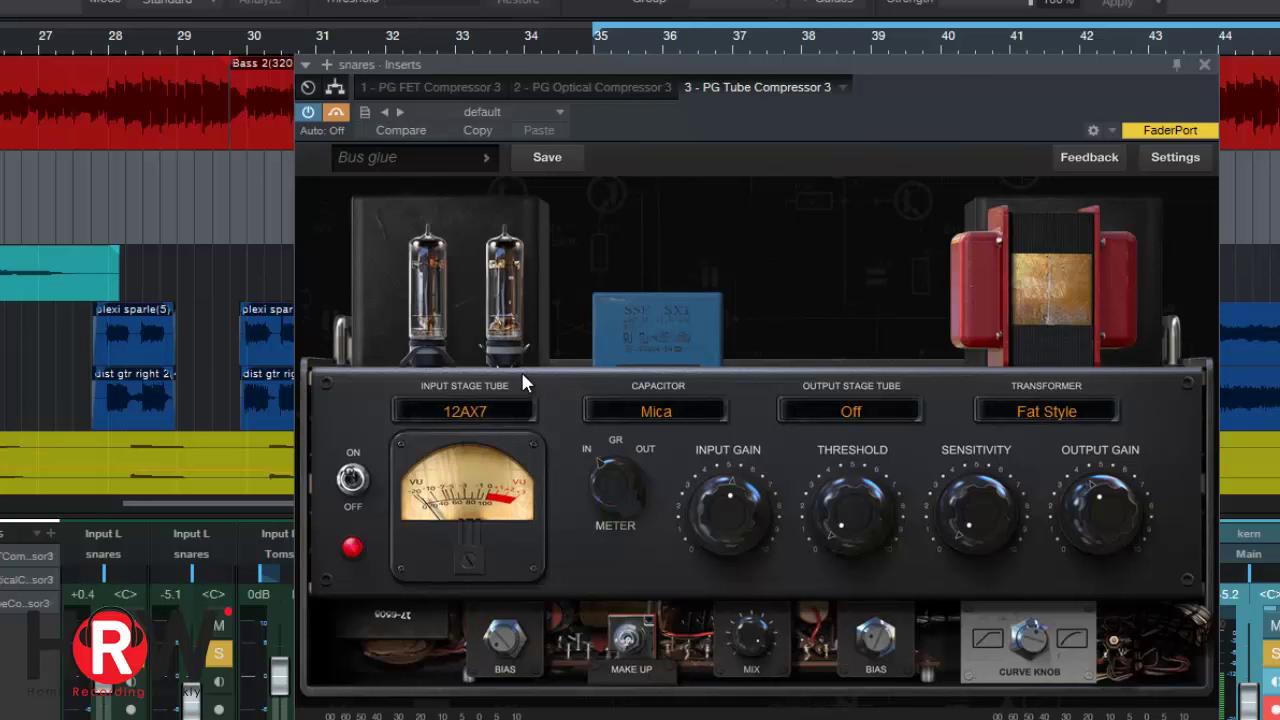
Review the Tube compressor's output stage tube choices without changing the tube, and switch its meter to GR
click(869, 416)
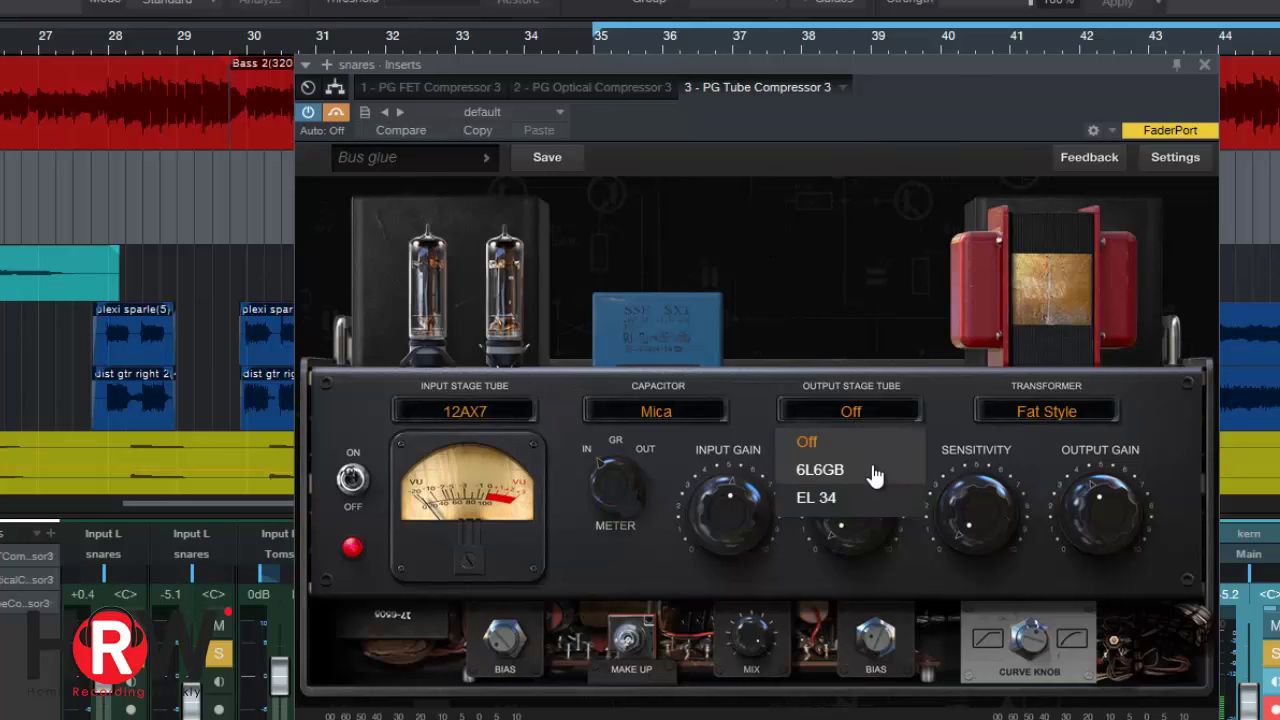
click(832, 556)
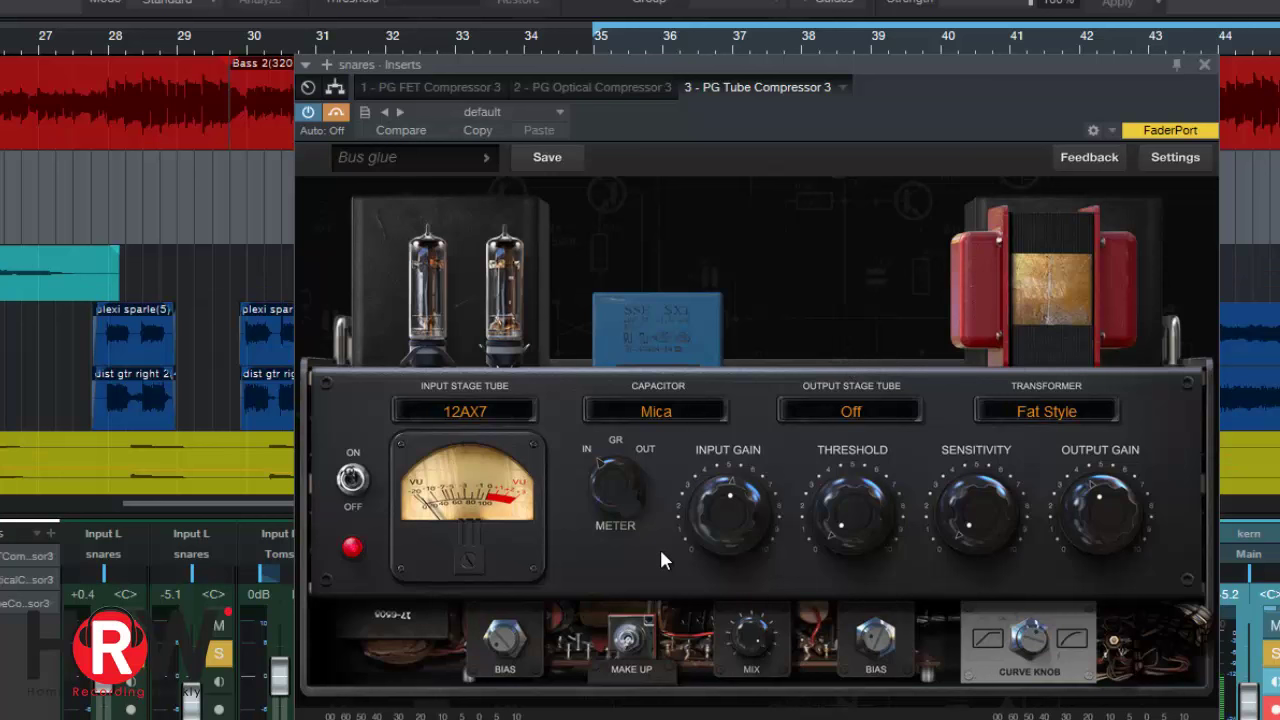
click(611, 480)
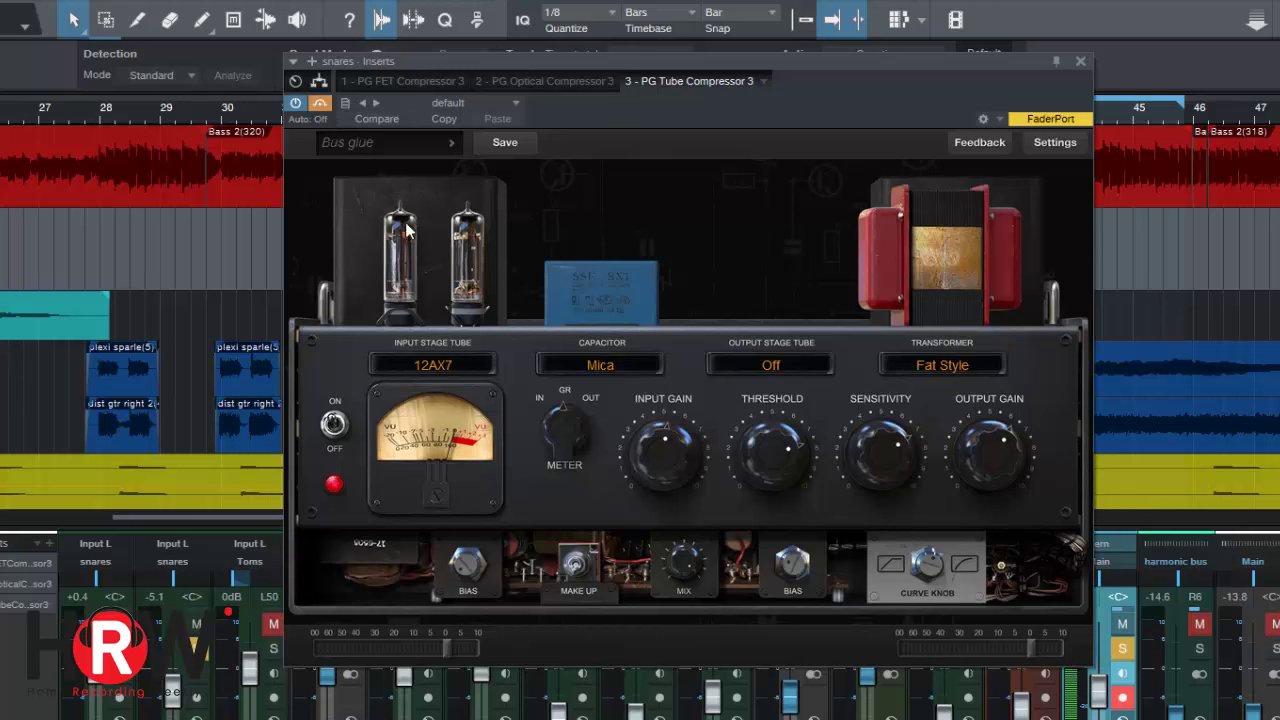
Take the Tube compressor out of bypass and lower its Output Gain to slightly below 1.4 dB, checking the level against bypass
click(1123, 649)
click(1126, 648)
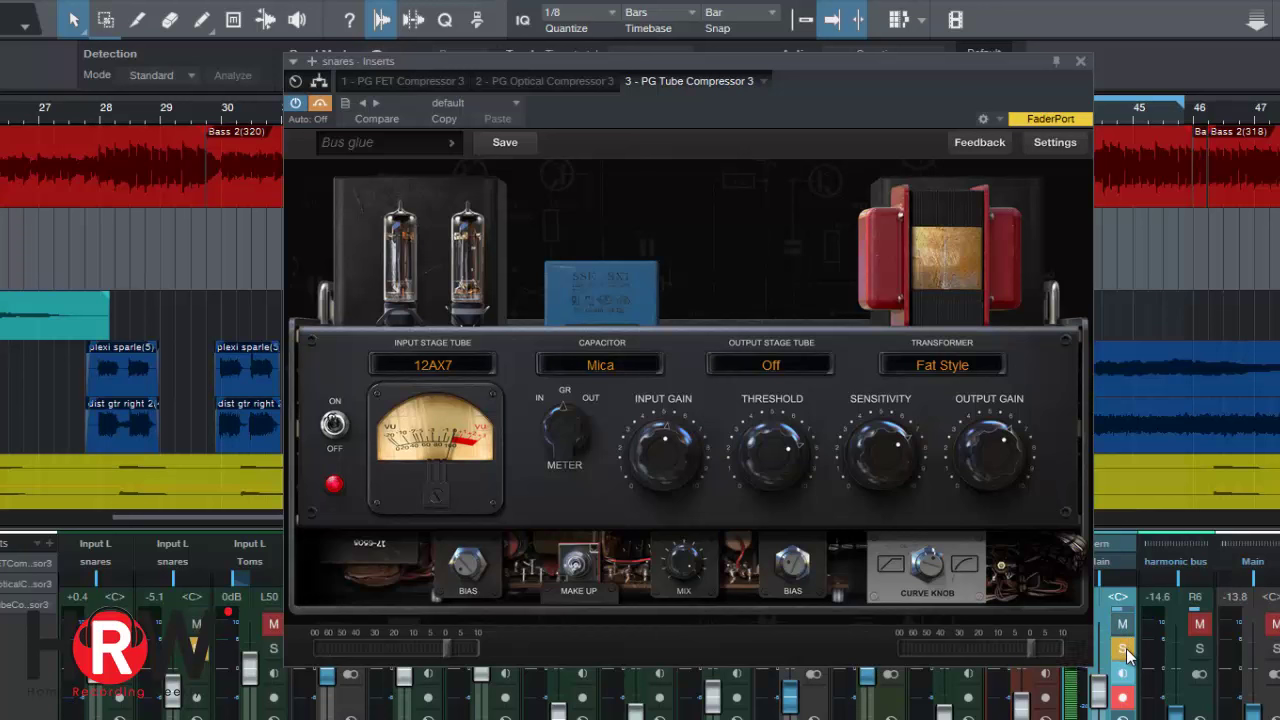
click(320, 104)
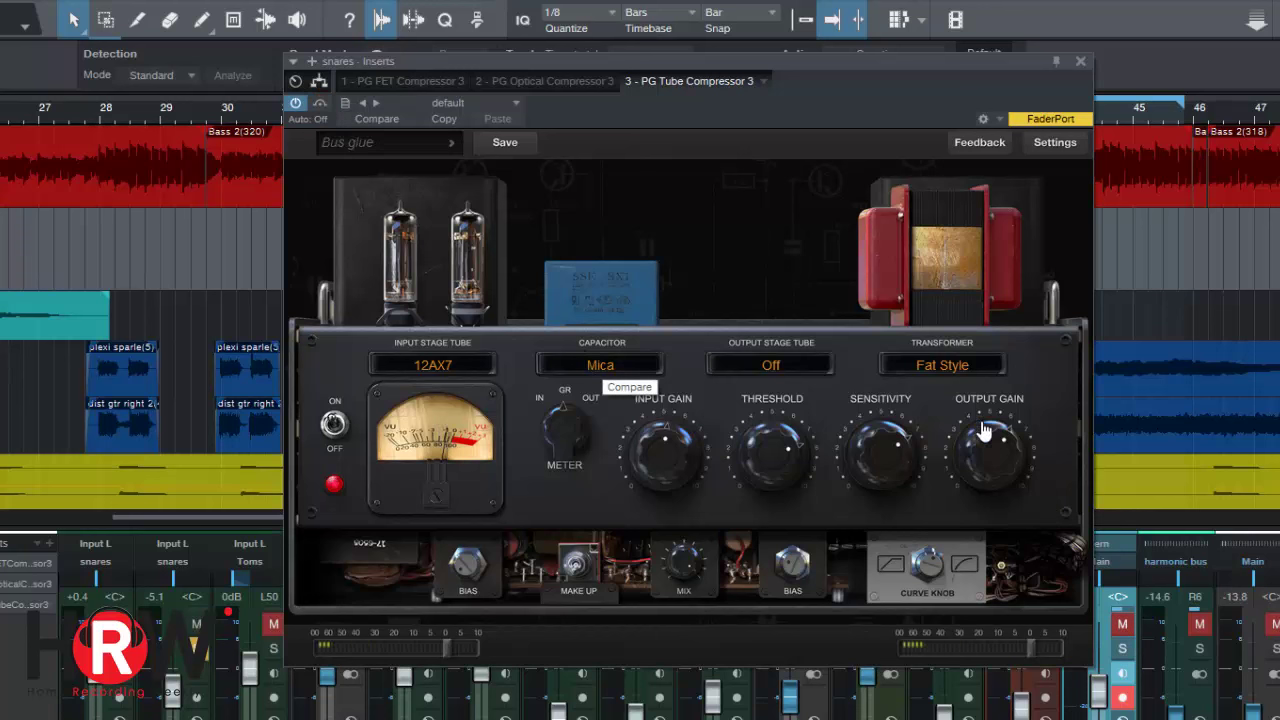
mouse_move(990, 444)
scroll(990, 444, down, 4)
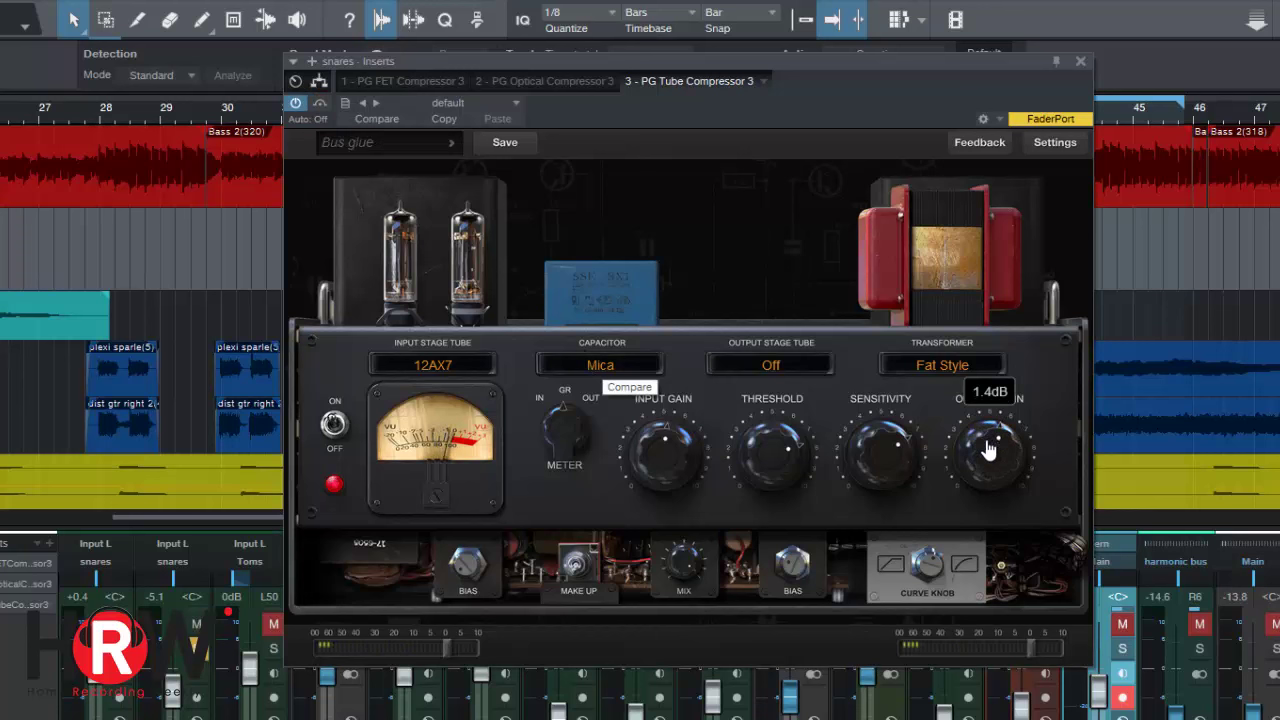
click(319, 104)
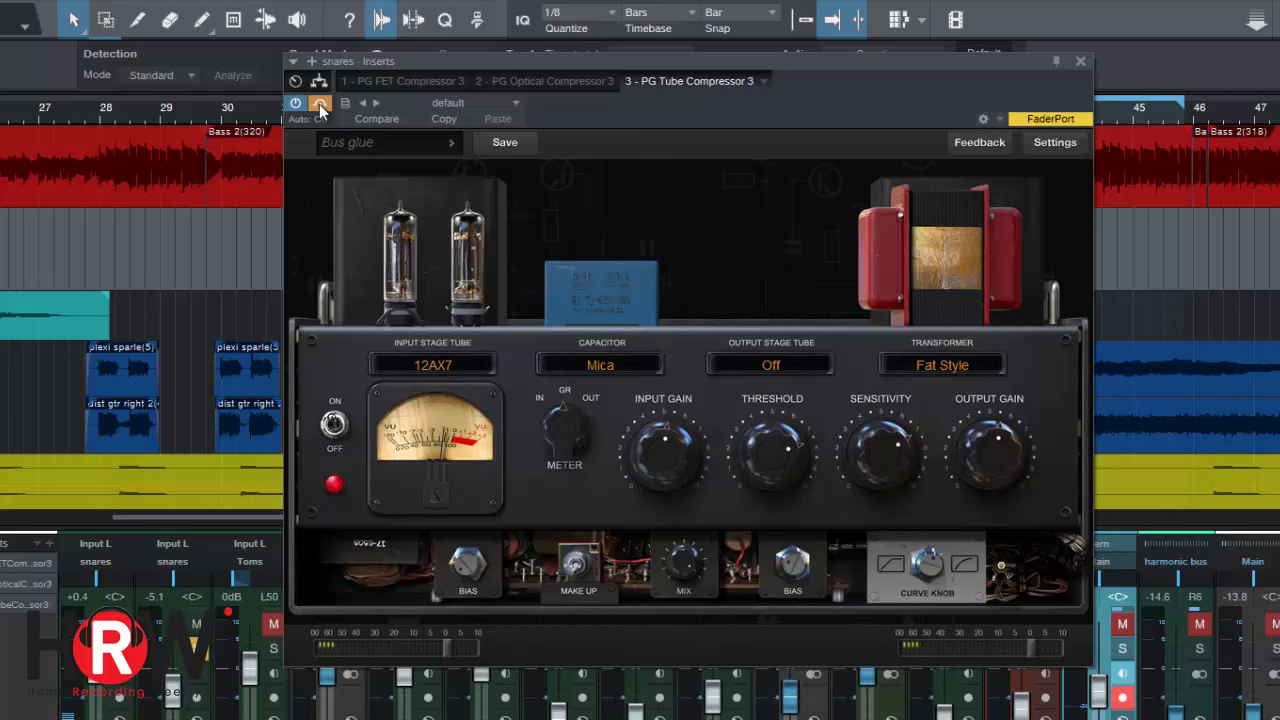
scroll(1003, 440, down, 1)
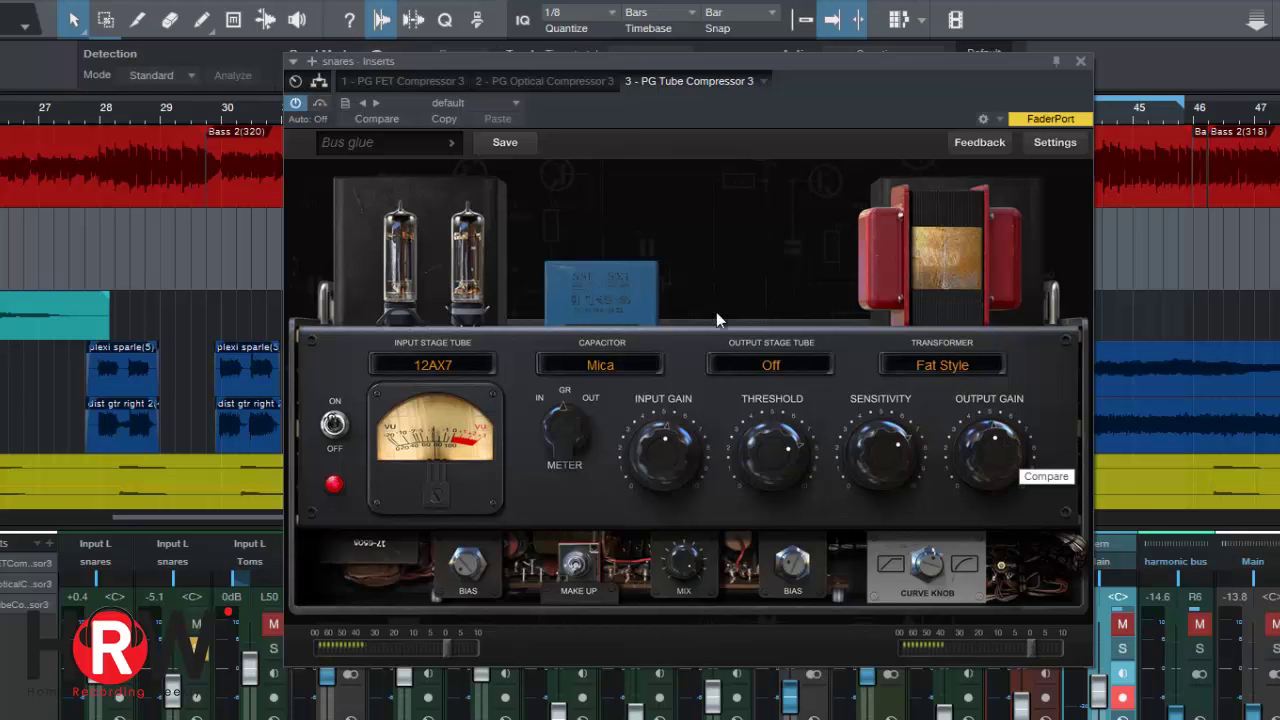
Compare the snares with and without the Tube compressor by toggling its bypass, using the voice microphone channel's solo between listens
click(320, 103)
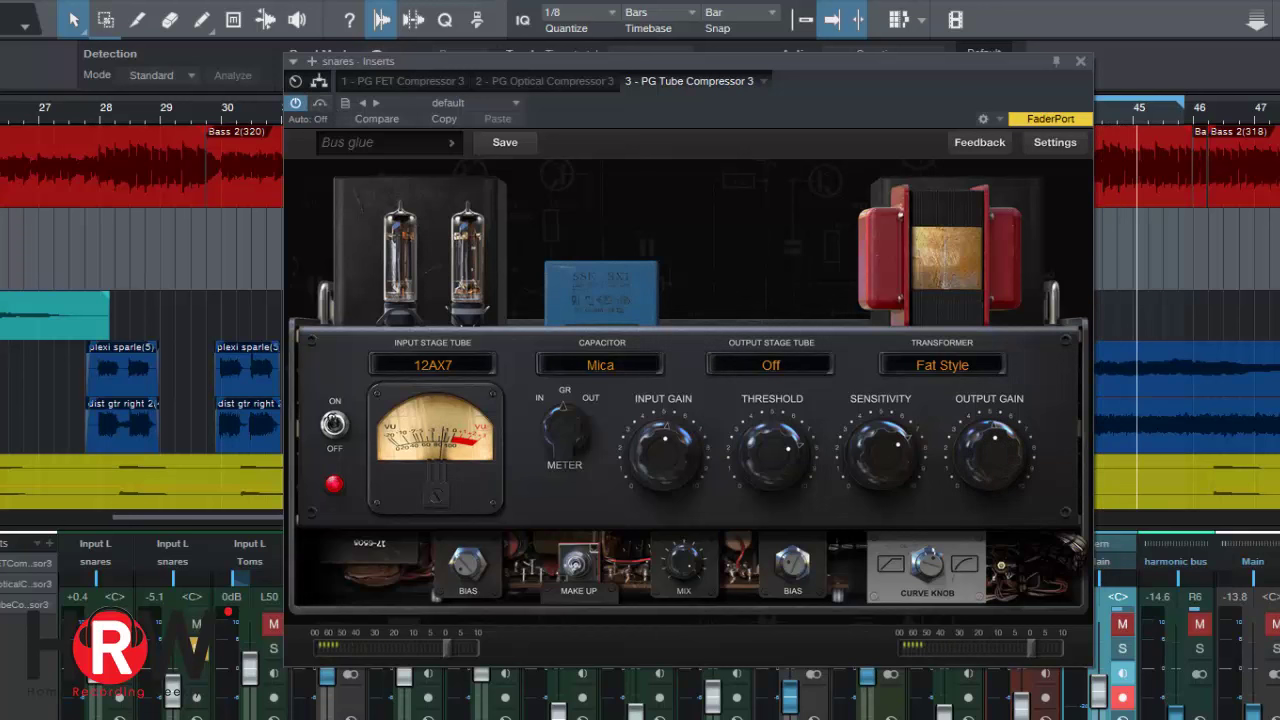
click(1120, 650)
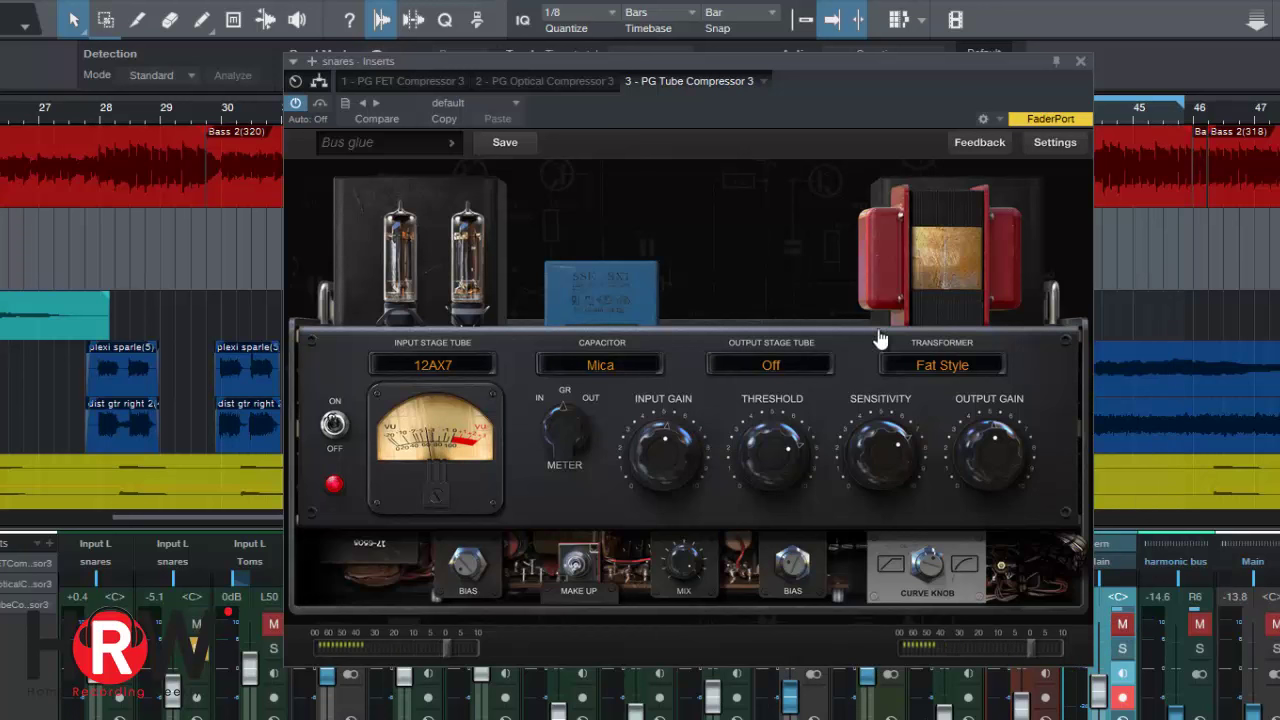
click(319, 104)
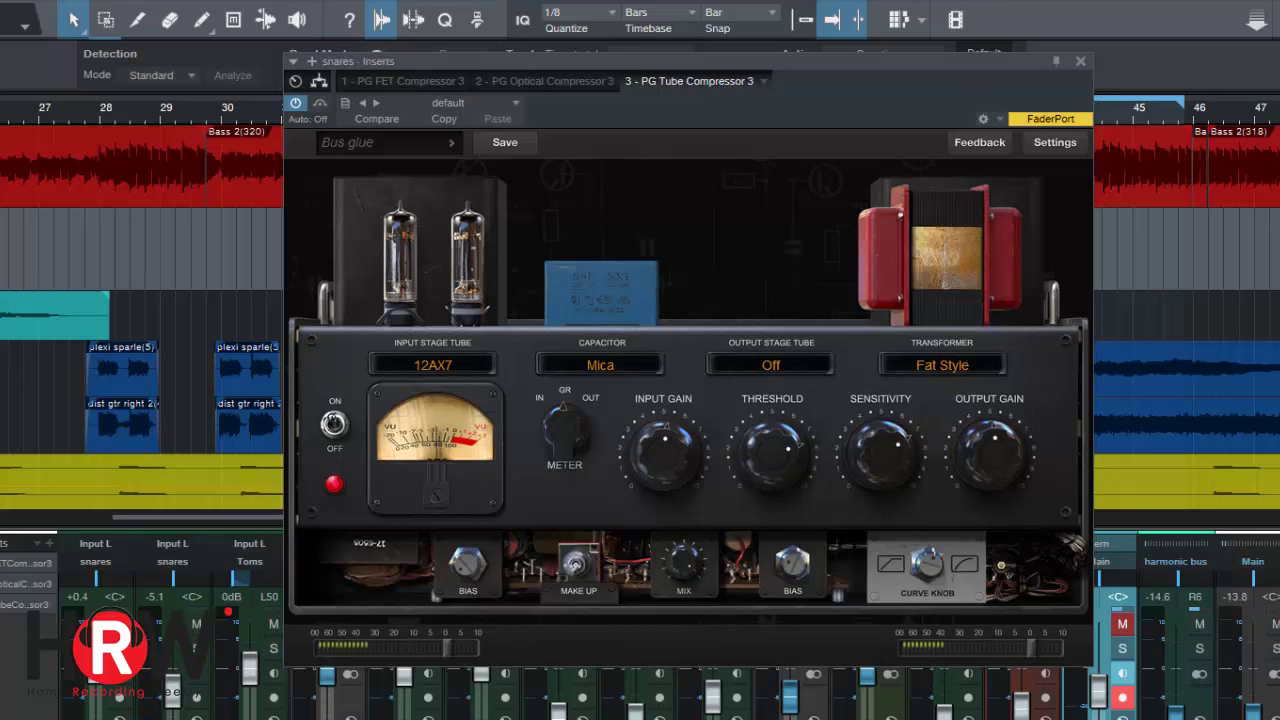
click(1112, 649)
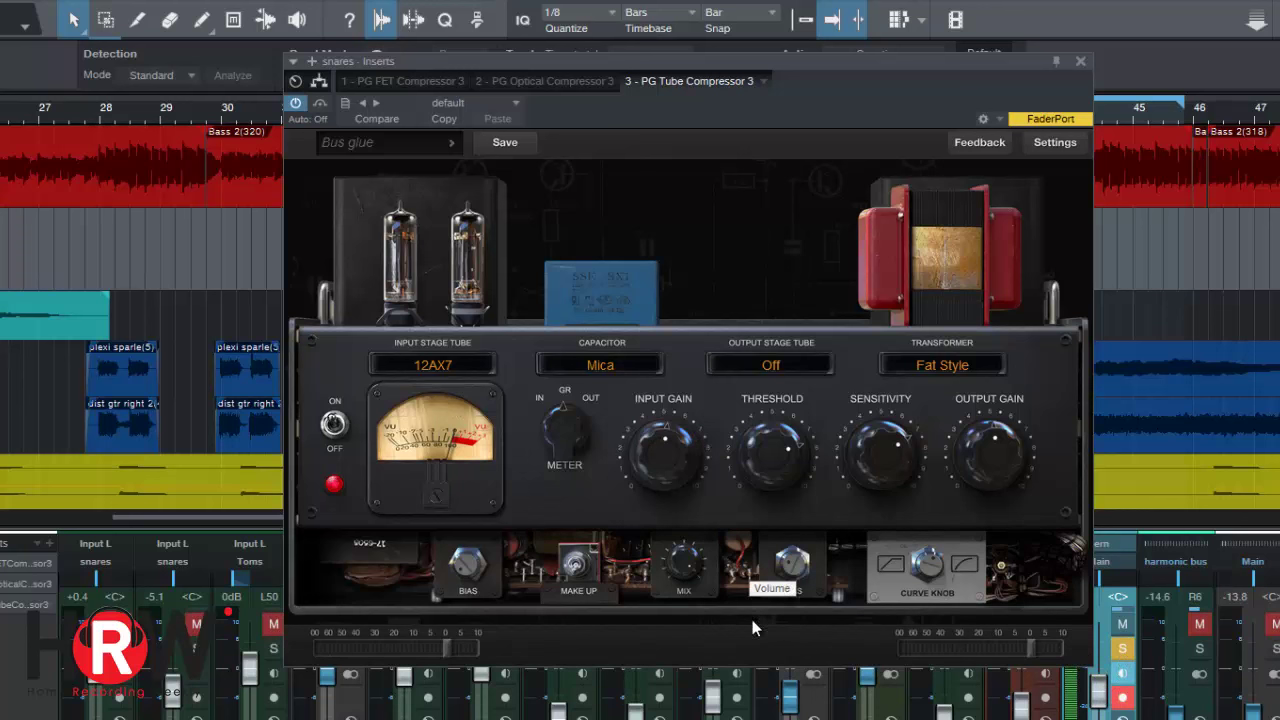
click(320, 104)
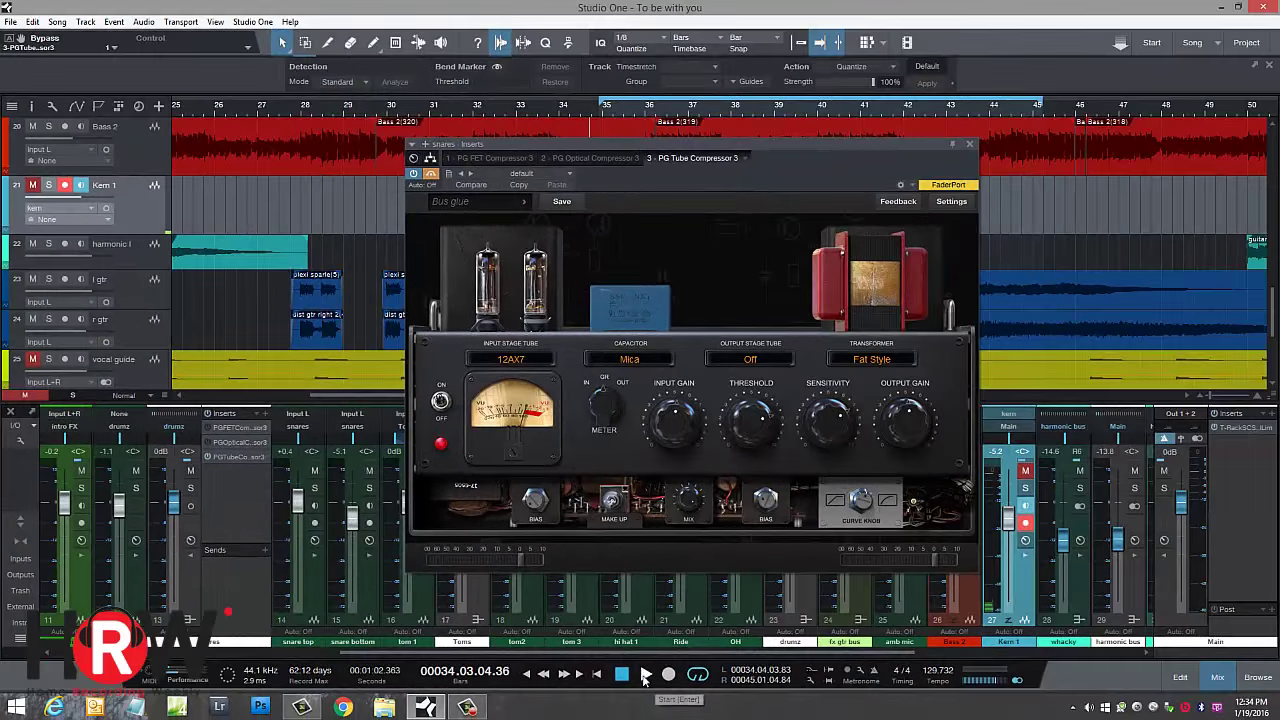
Play the full mix and compare it with the Tube compressor bypassed and active, then solo the voice microphone channel
click(645, 675)
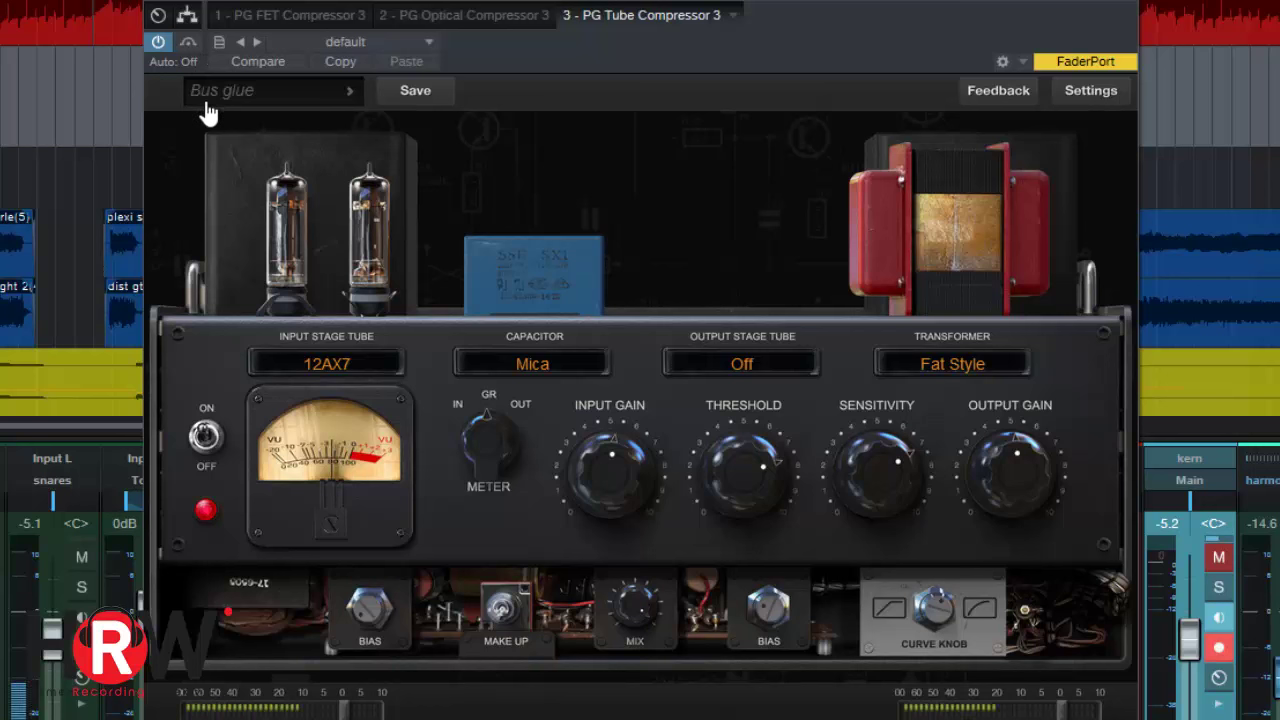
click(189, 41)
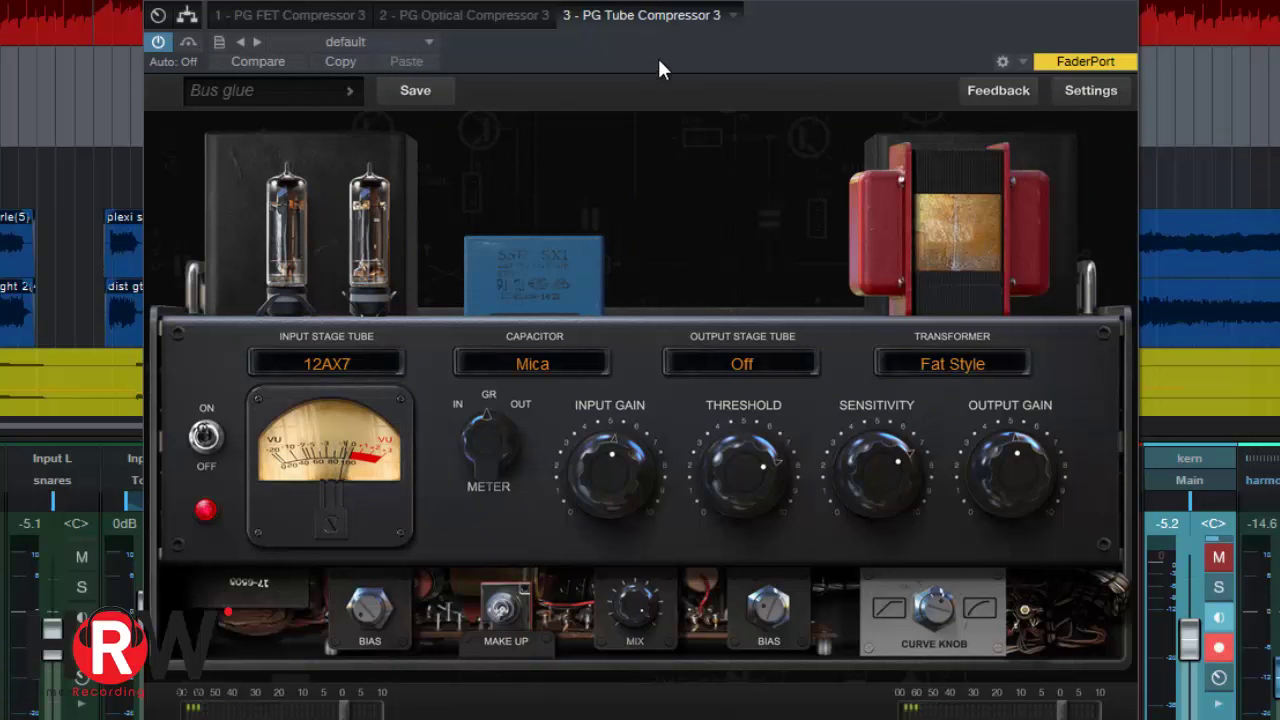
drag(657, 64, 655, 15)
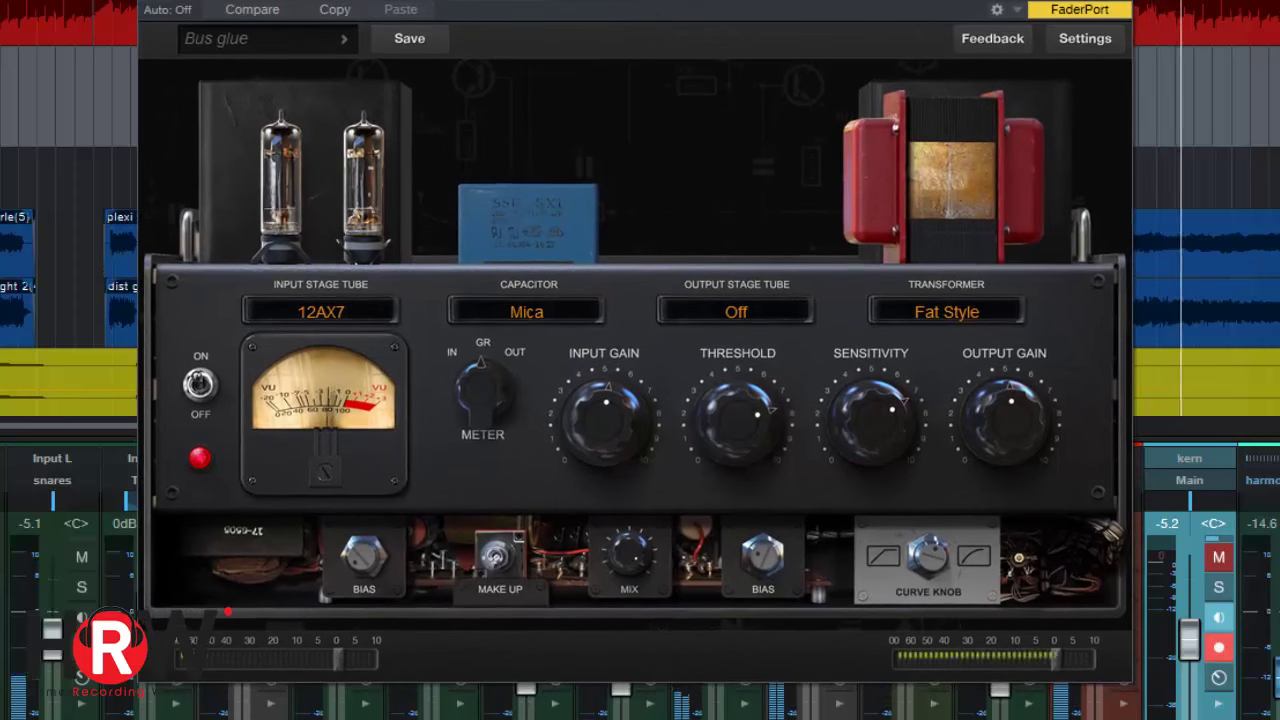
click(1219, 587)
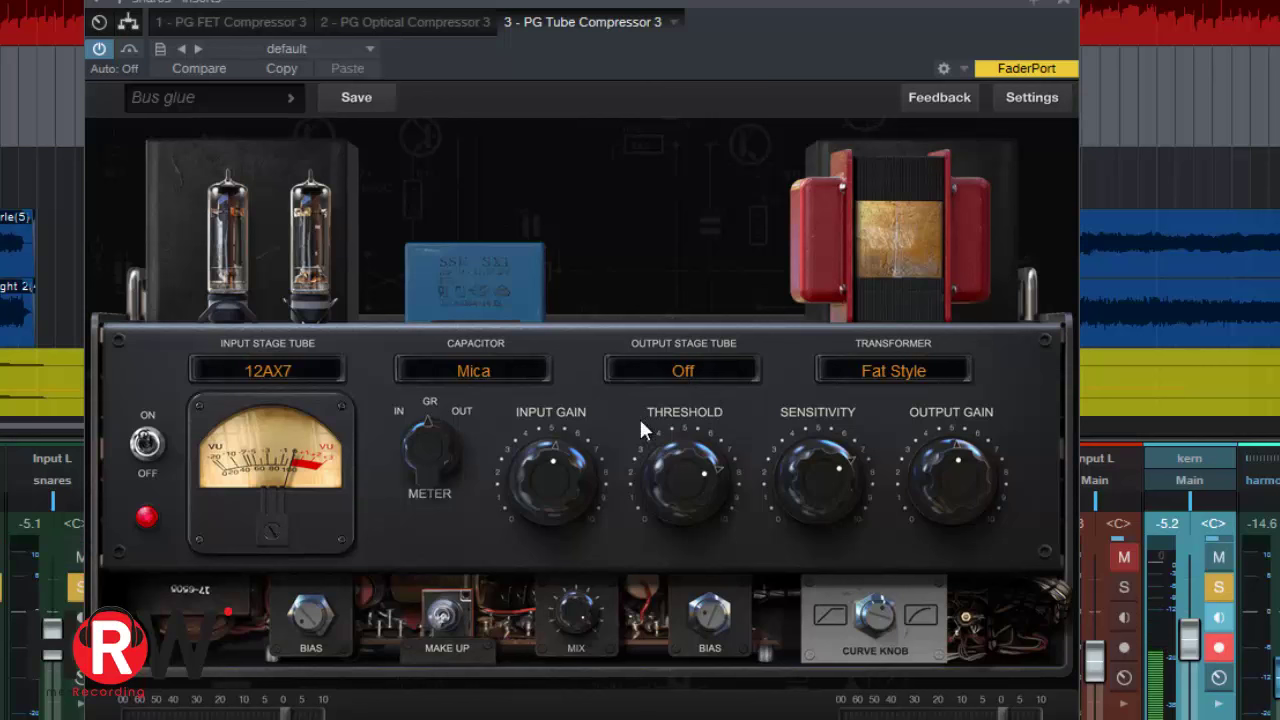
Switch the Tube compressor's output stage tube to 6L6GB and back to Off
click(677, 378)
click(675, 432)
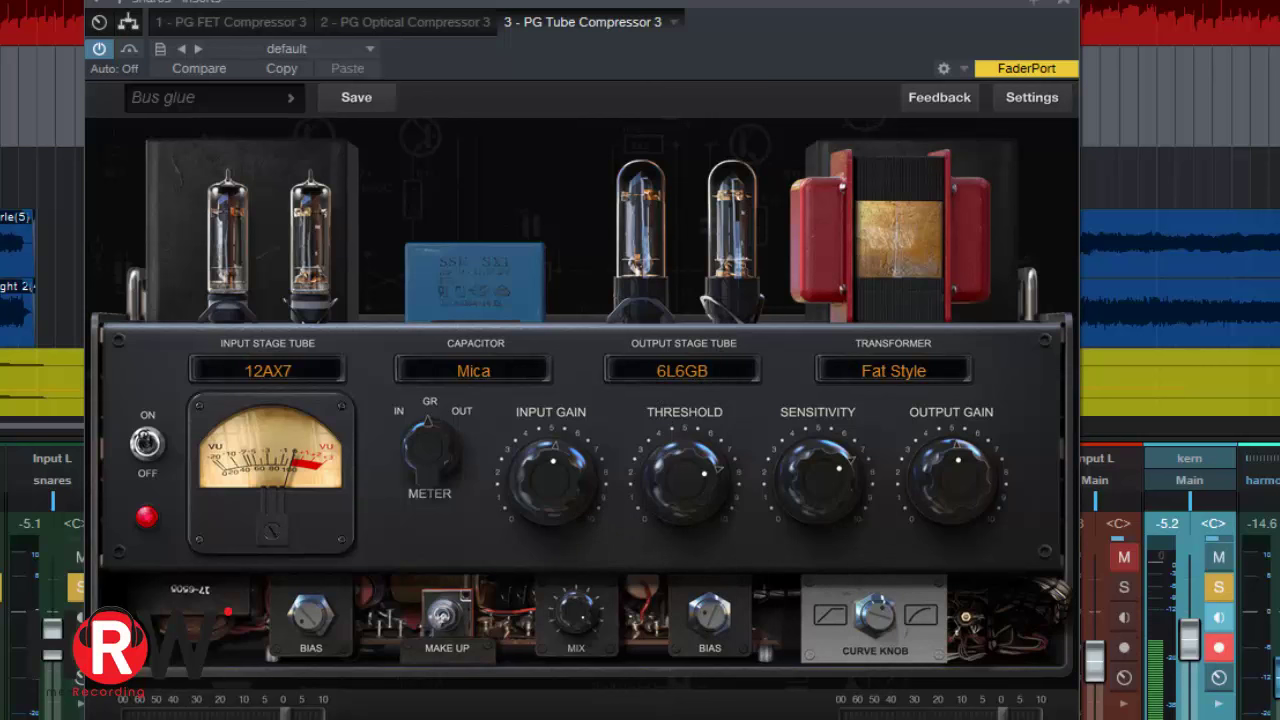
click(692, 384)
click(638, 403)
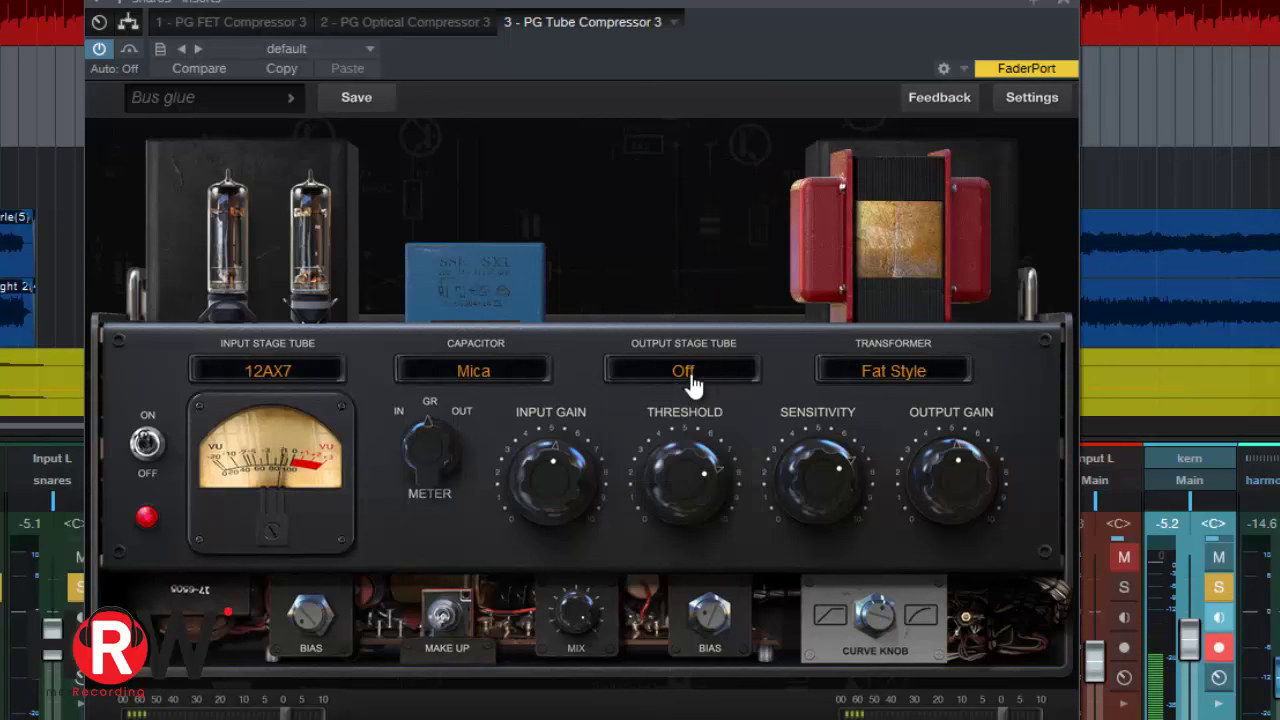
Audition the 6L6GB and EL 34 output stage tubes on the Tube compressor during playback, and return the setting to Off
click(695, 380)
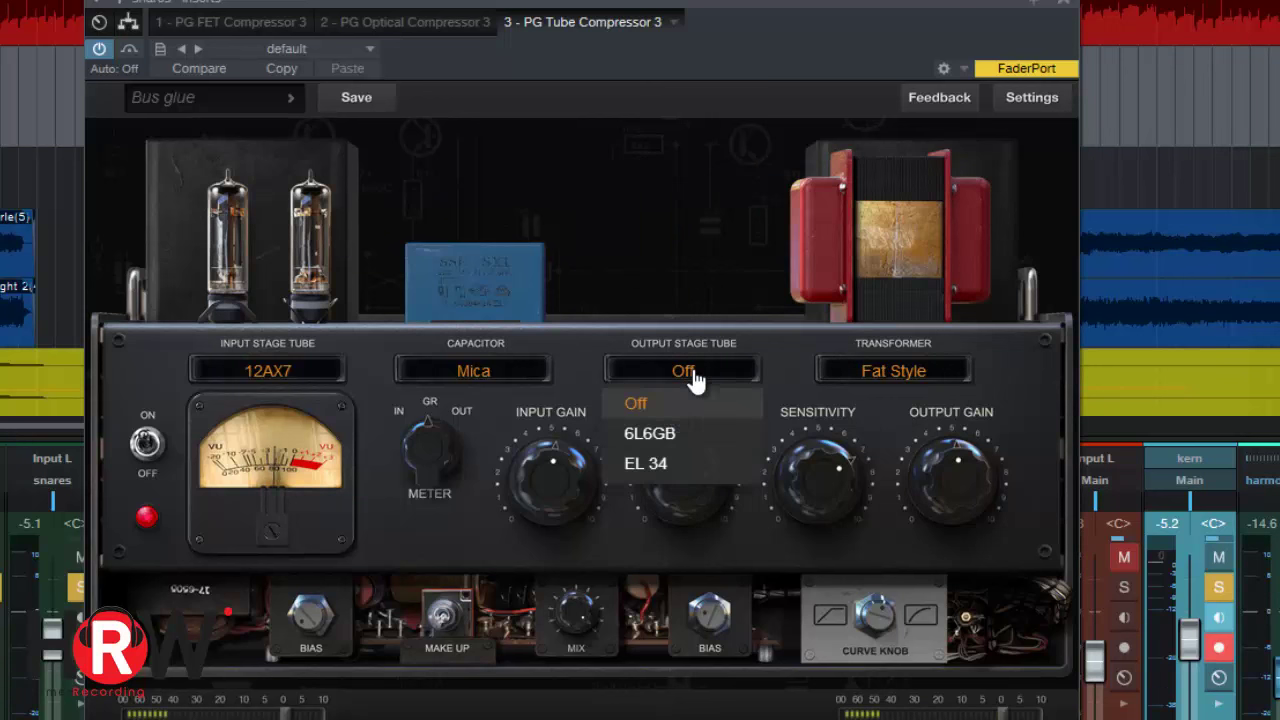
click(677, 437)
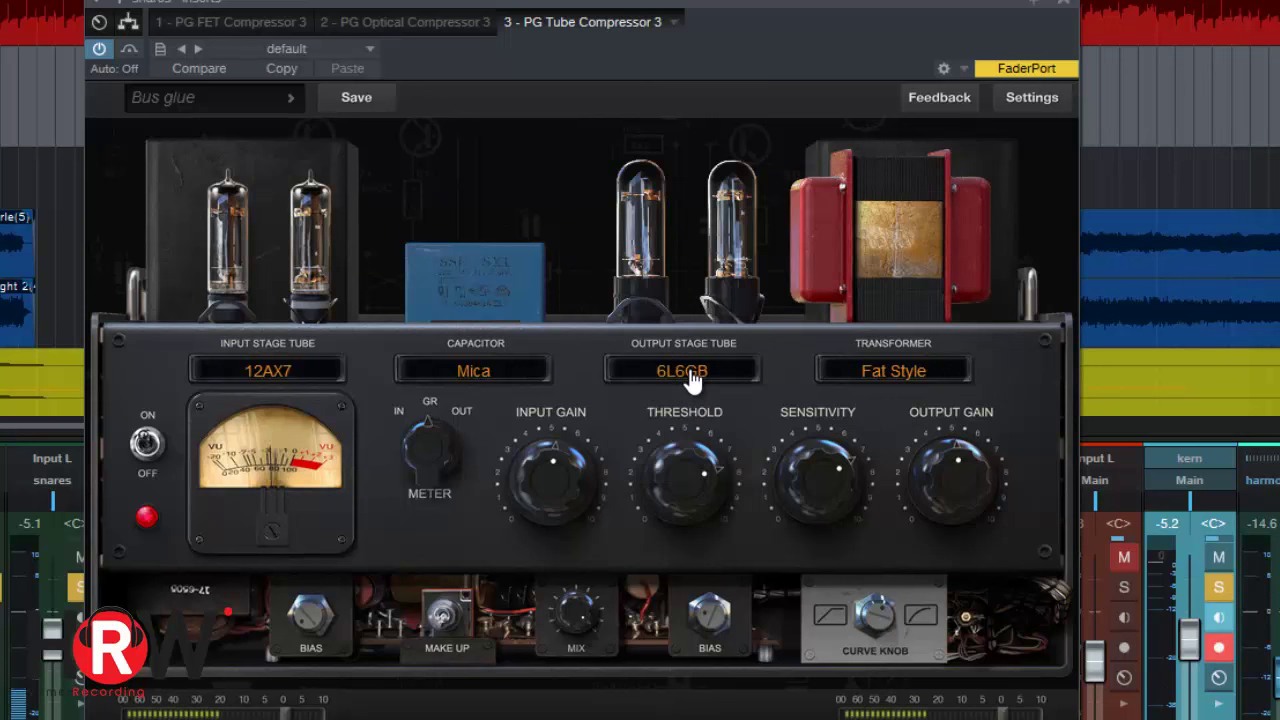
click(690, 384)
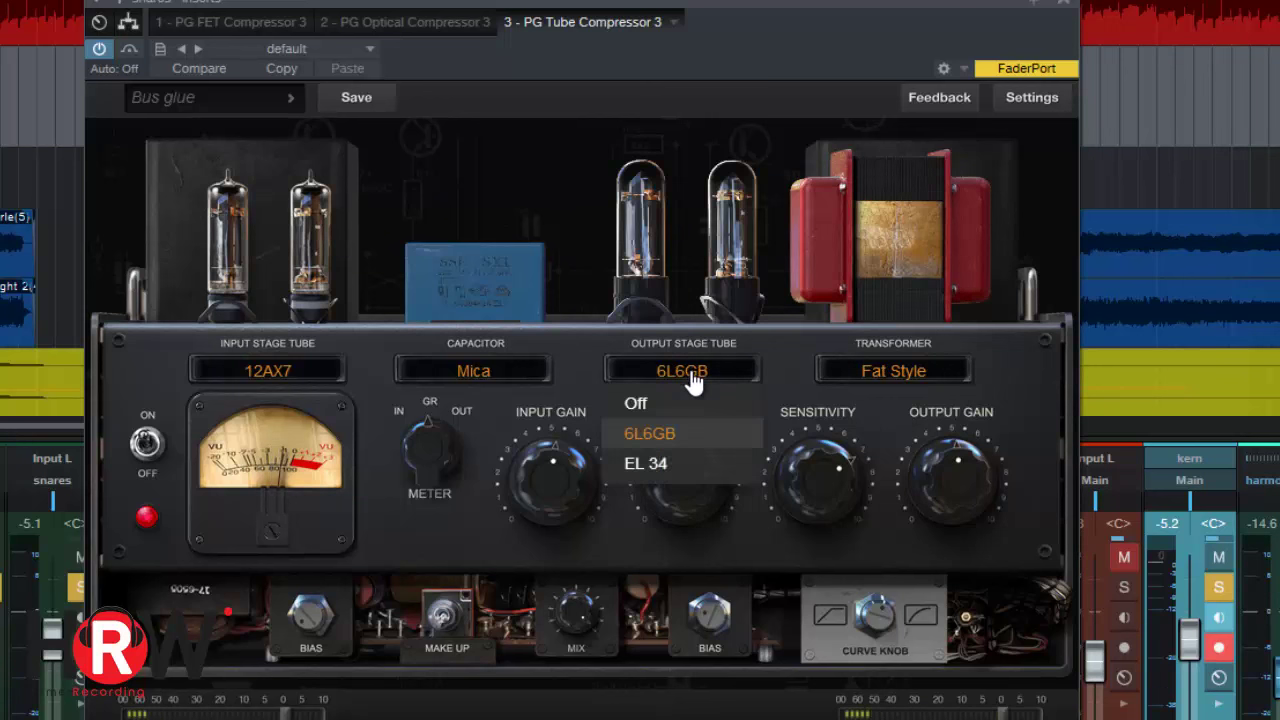
click(668, 464)
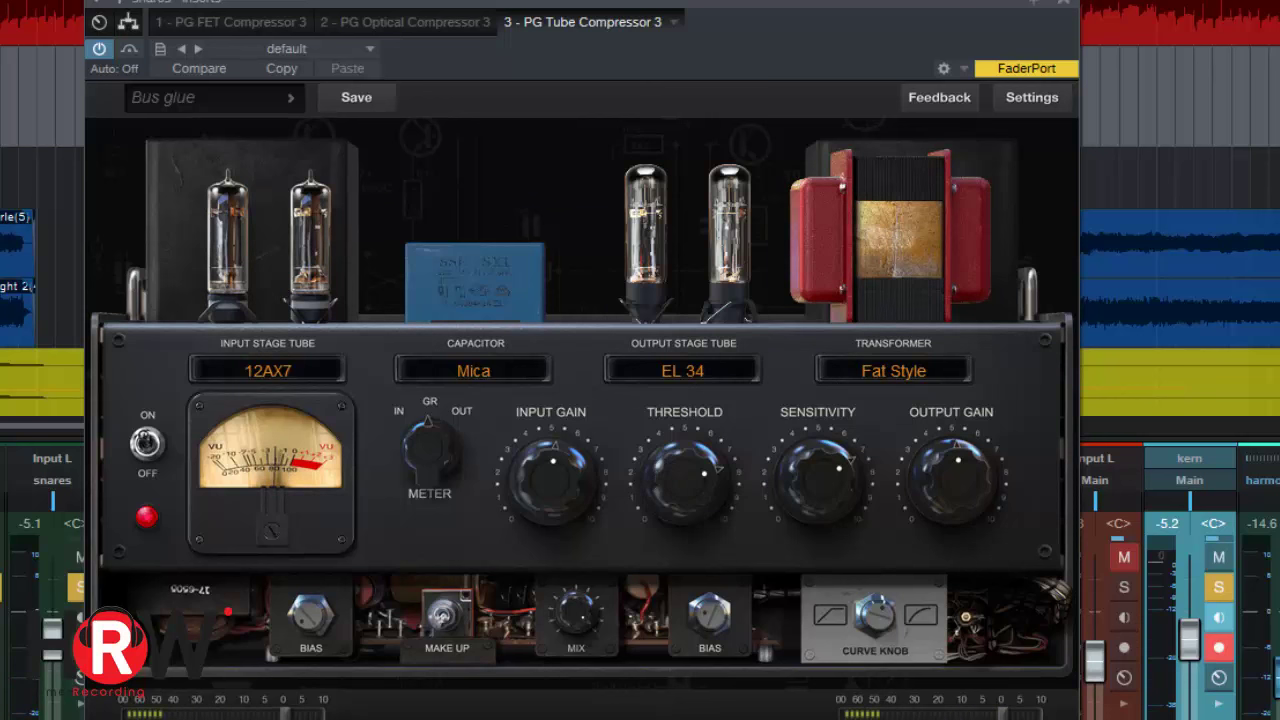
click(684, 374)
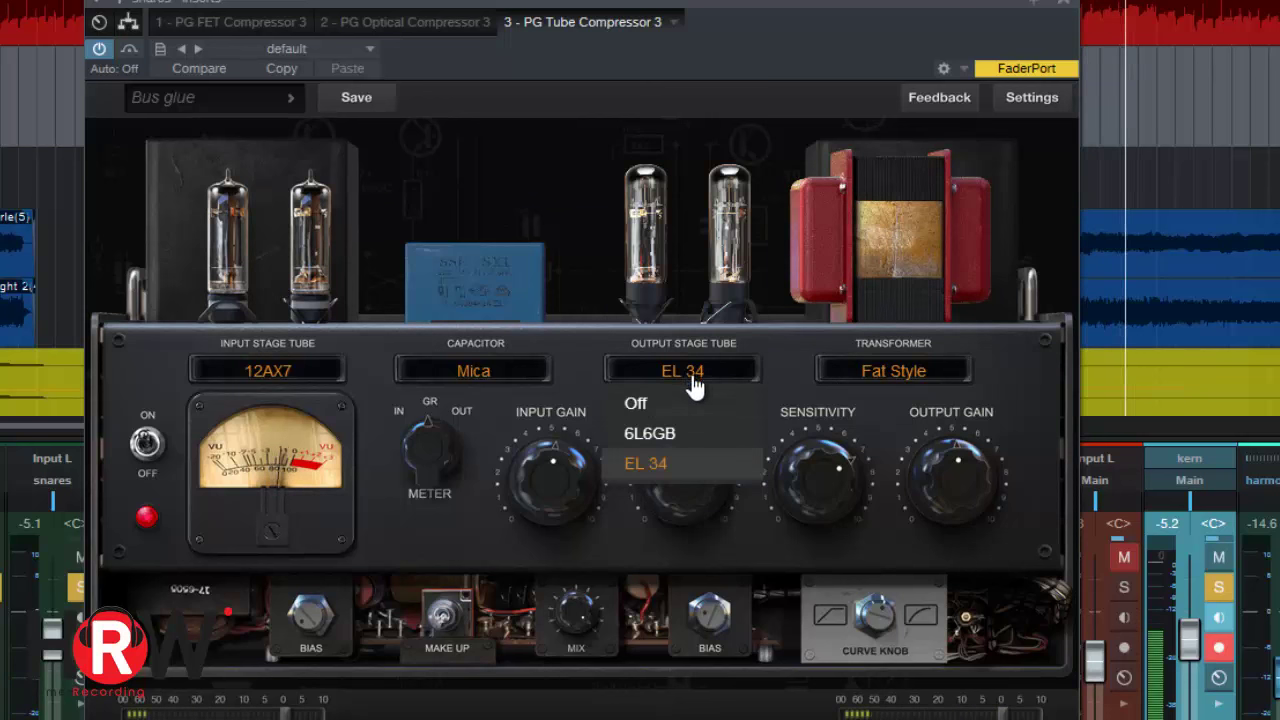
click(636, 404)
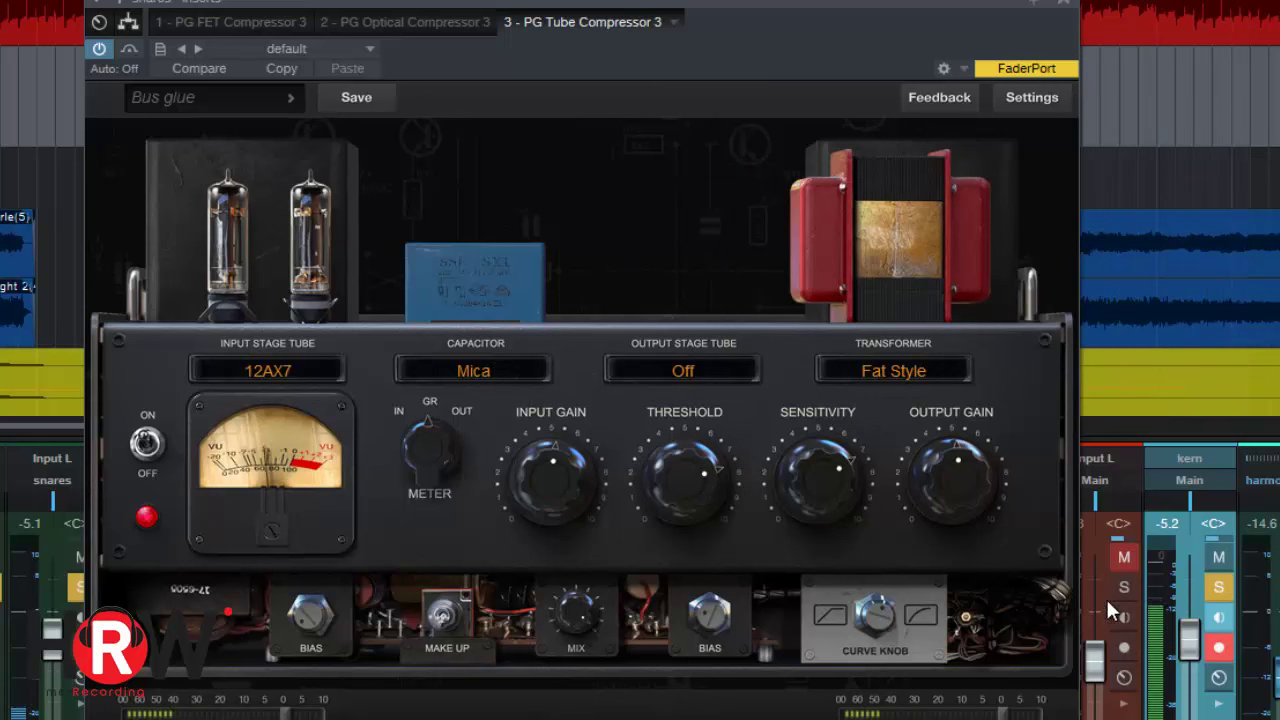
Unsolo and mute the voice microphone channel, and audition the input stage tube at Off before setting it to 12AT7
click(1219, 587)
click(1219, 557)
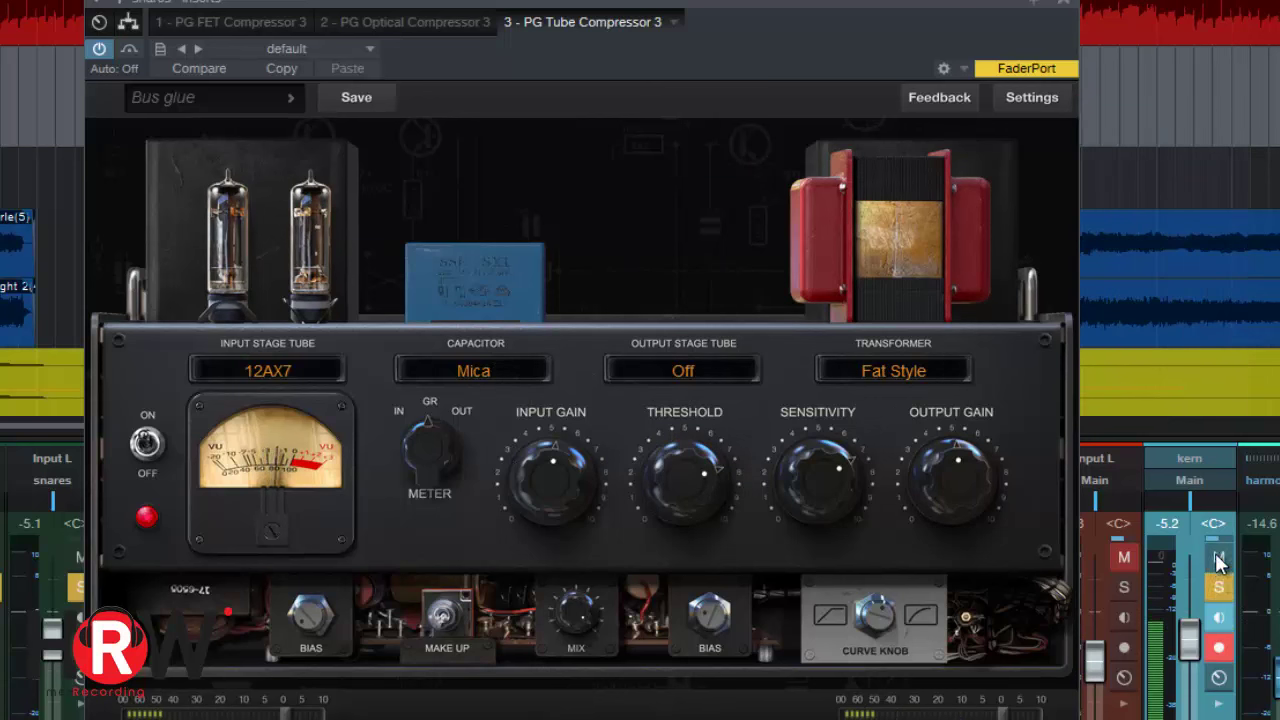
click(274, 370)
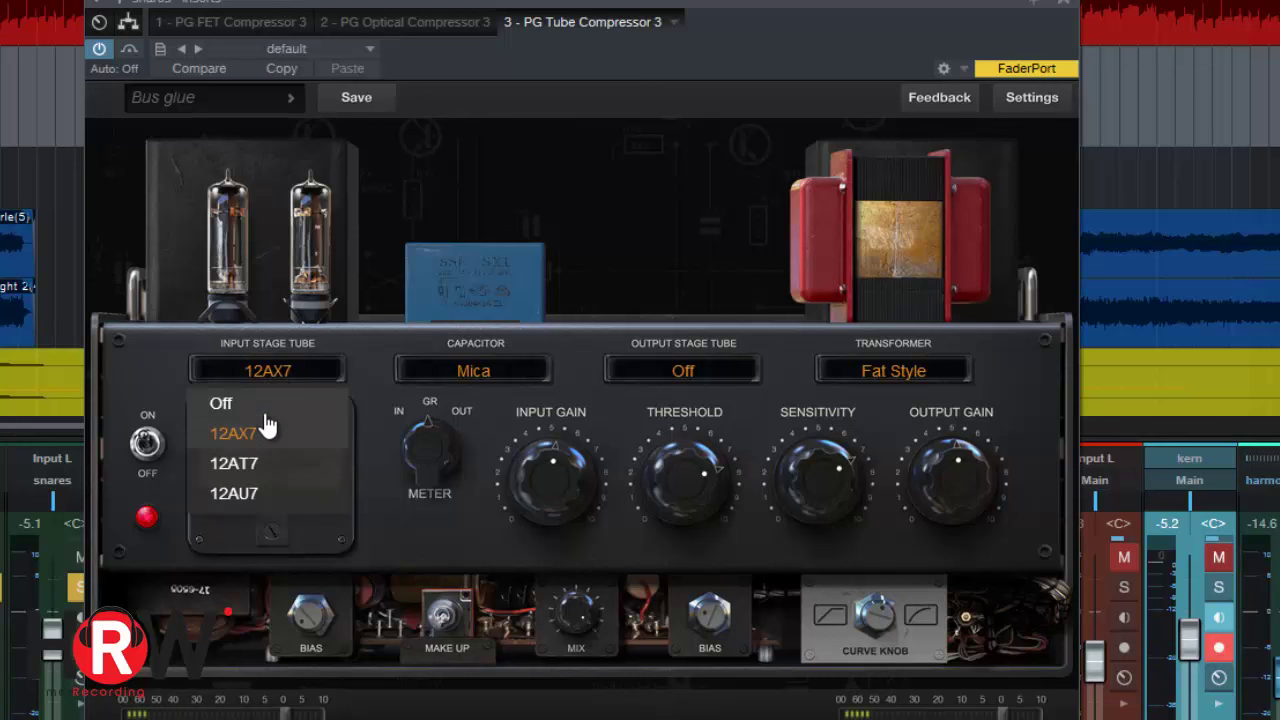
click(266, 405)
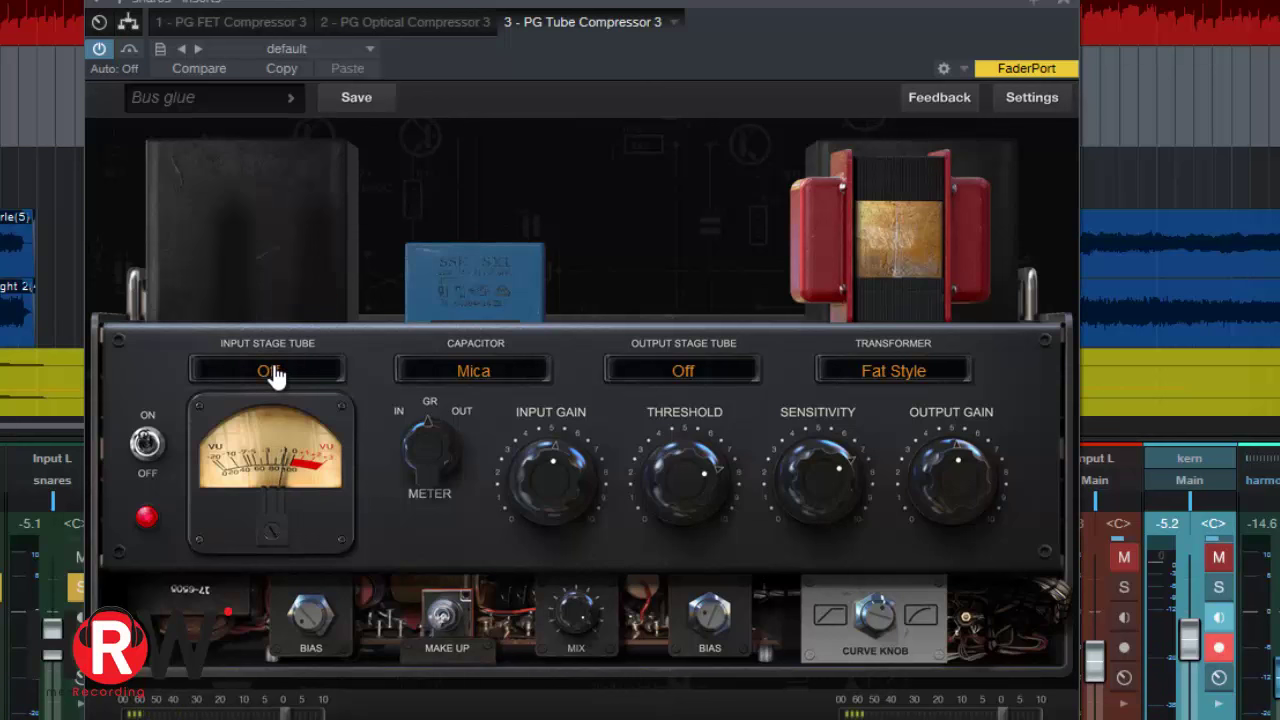
click(277, 374)
click(264, 466)
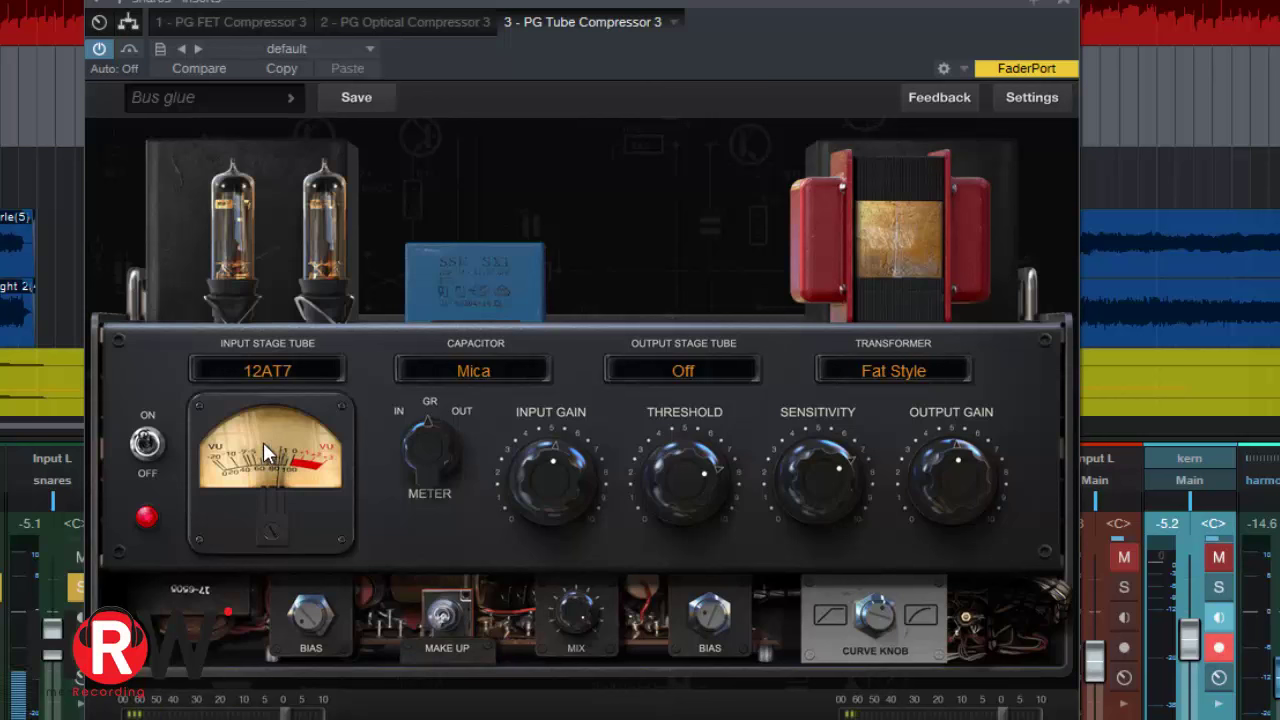
Set the Tube compressor's capacitor to Aluminium, output stage tube to 6L6GB and transformer to British Style
click(521, 371)
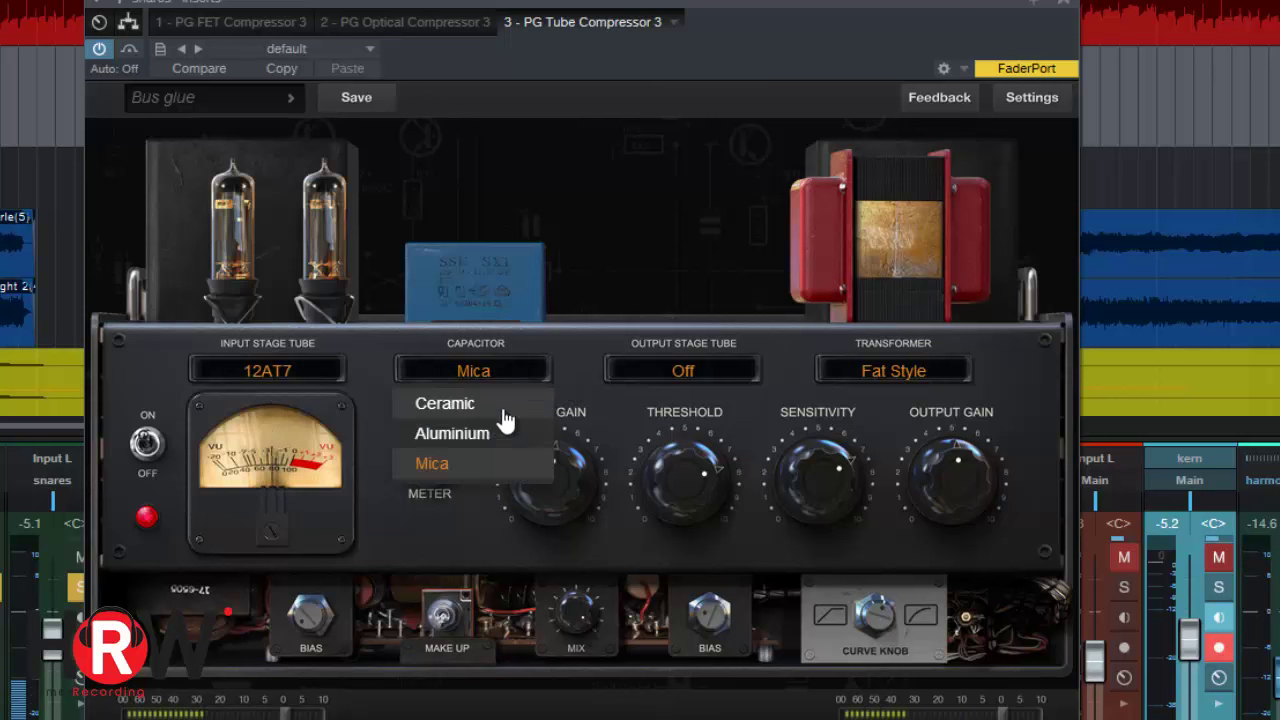
click(502, 435)
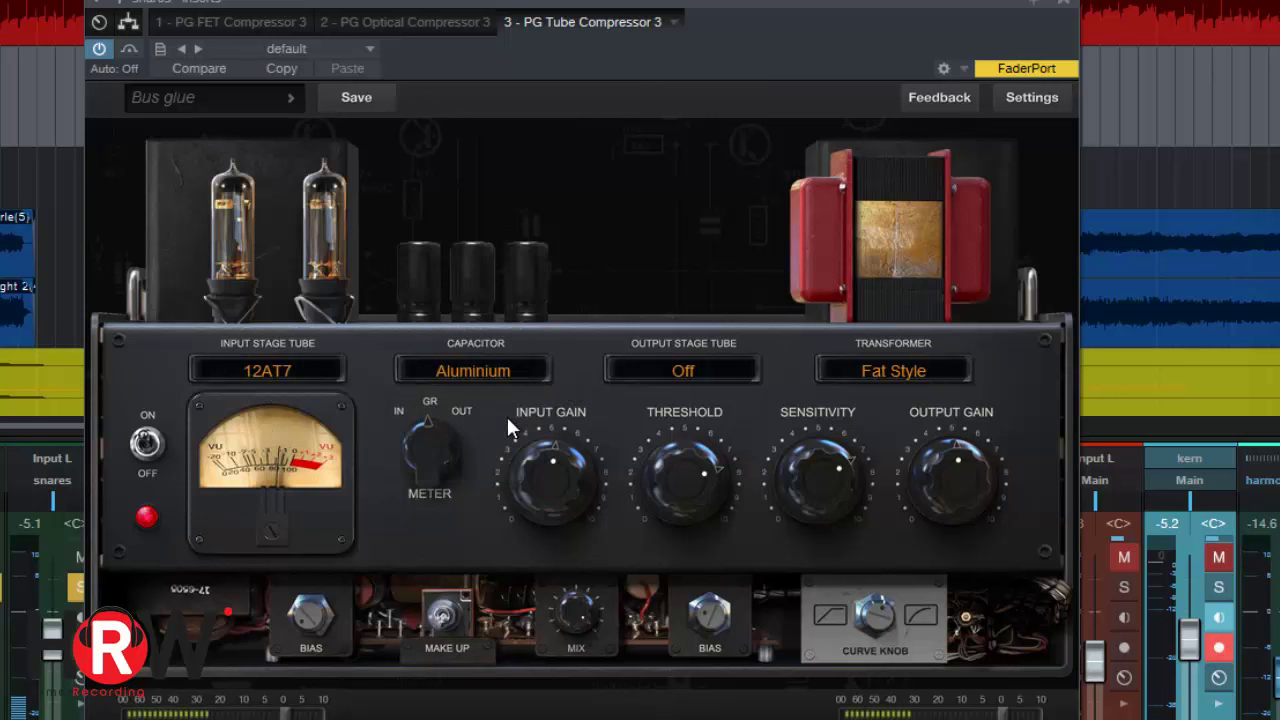
click(673, 373)
click(674, 434)
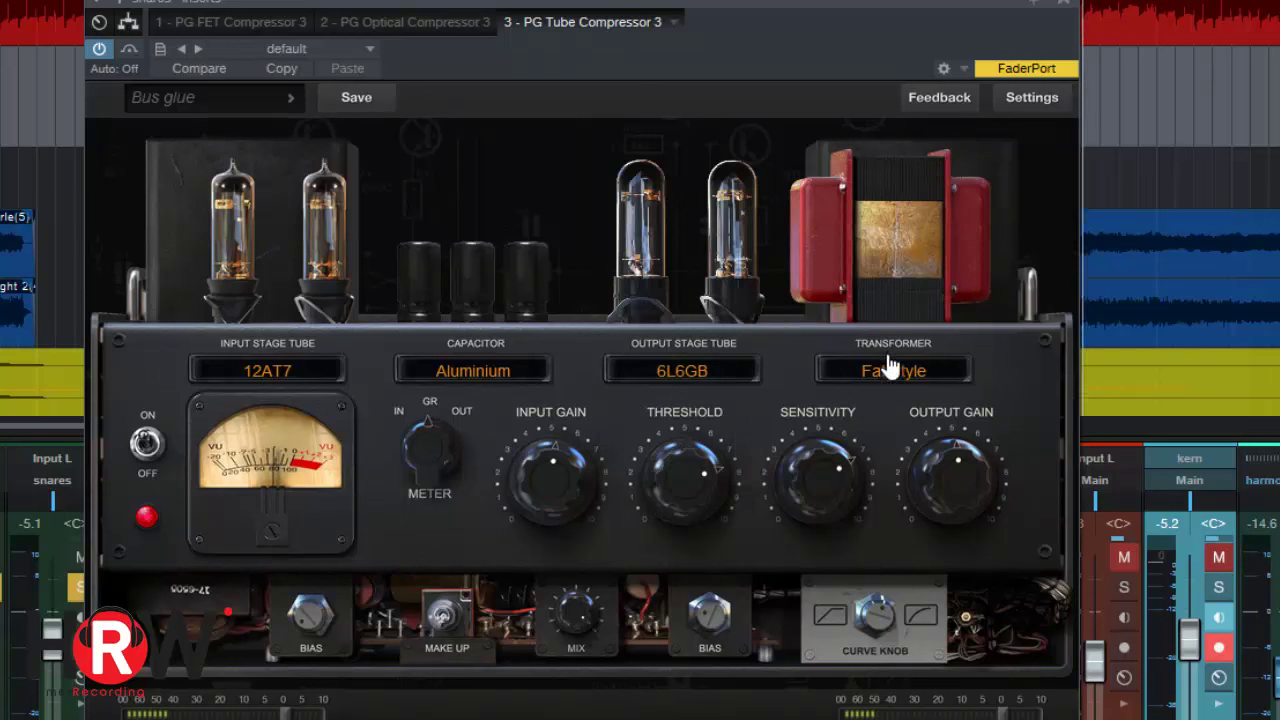
click(889, 368)
click(880, 463)
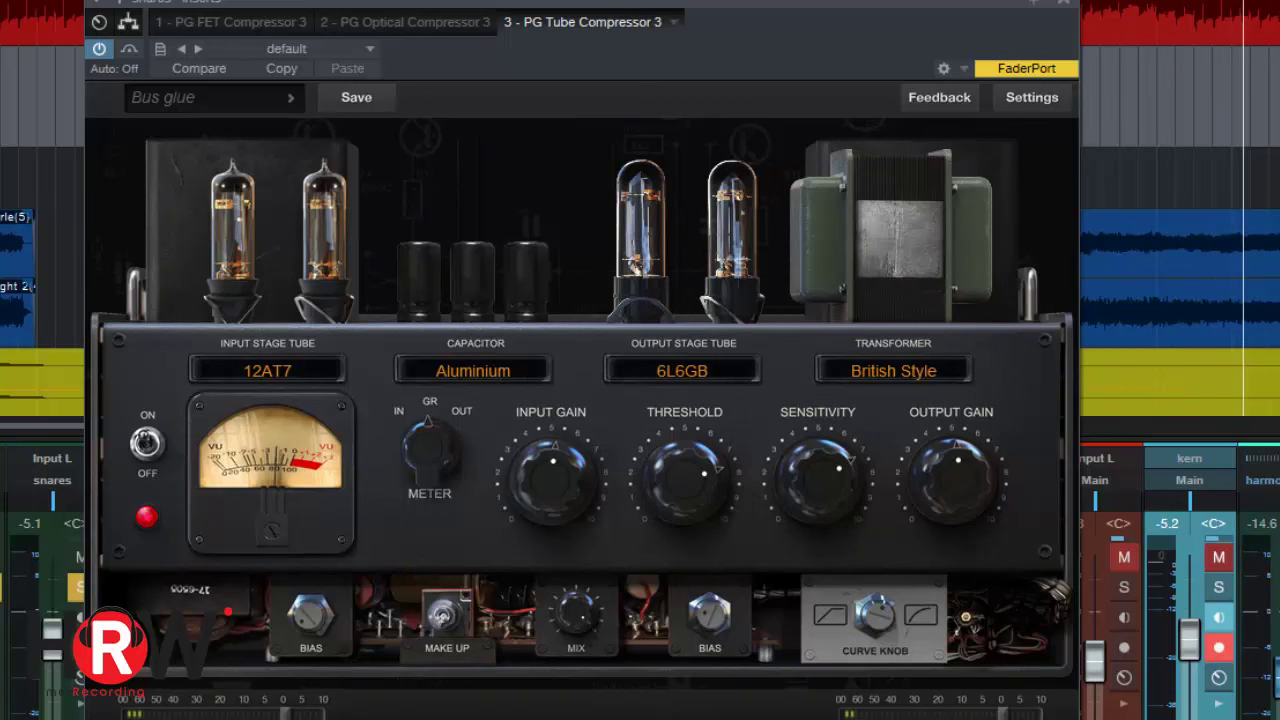
Briefly solo the voice microphone channel, and change the Tube compressor's capacitor to Ceramic and its transformer to American Style
click(1219, 617)
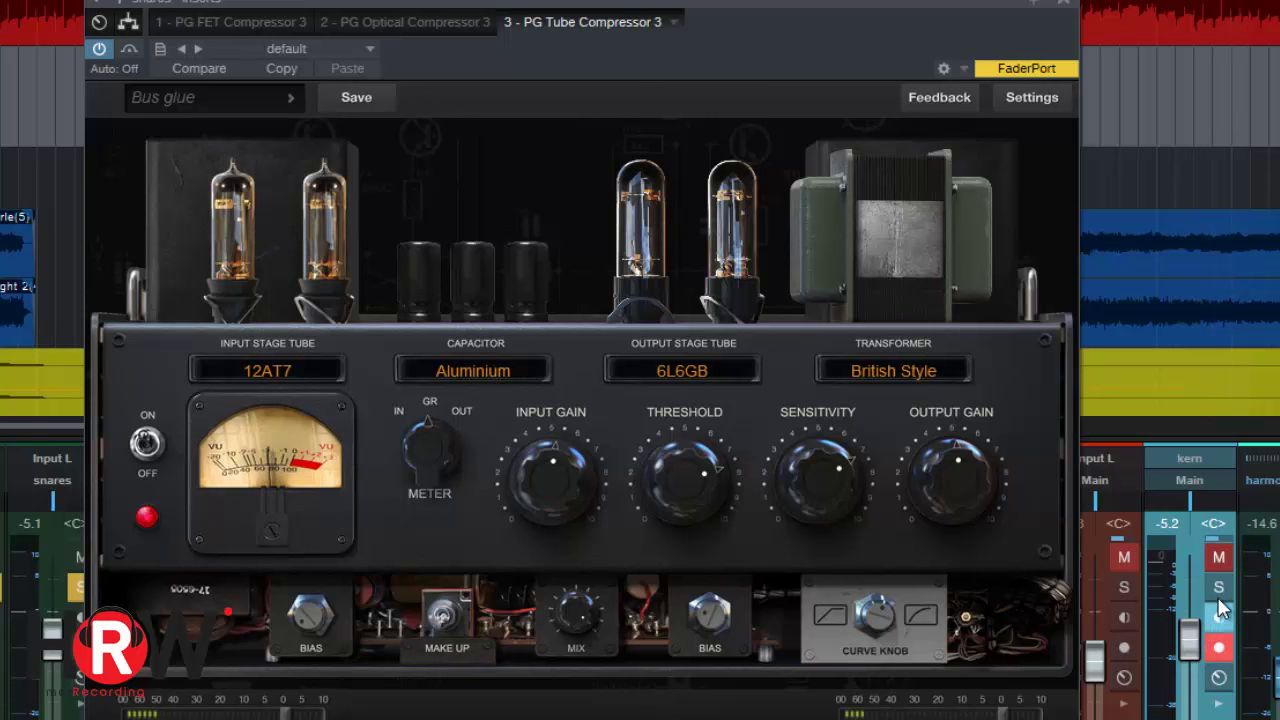
click(1218, 587)
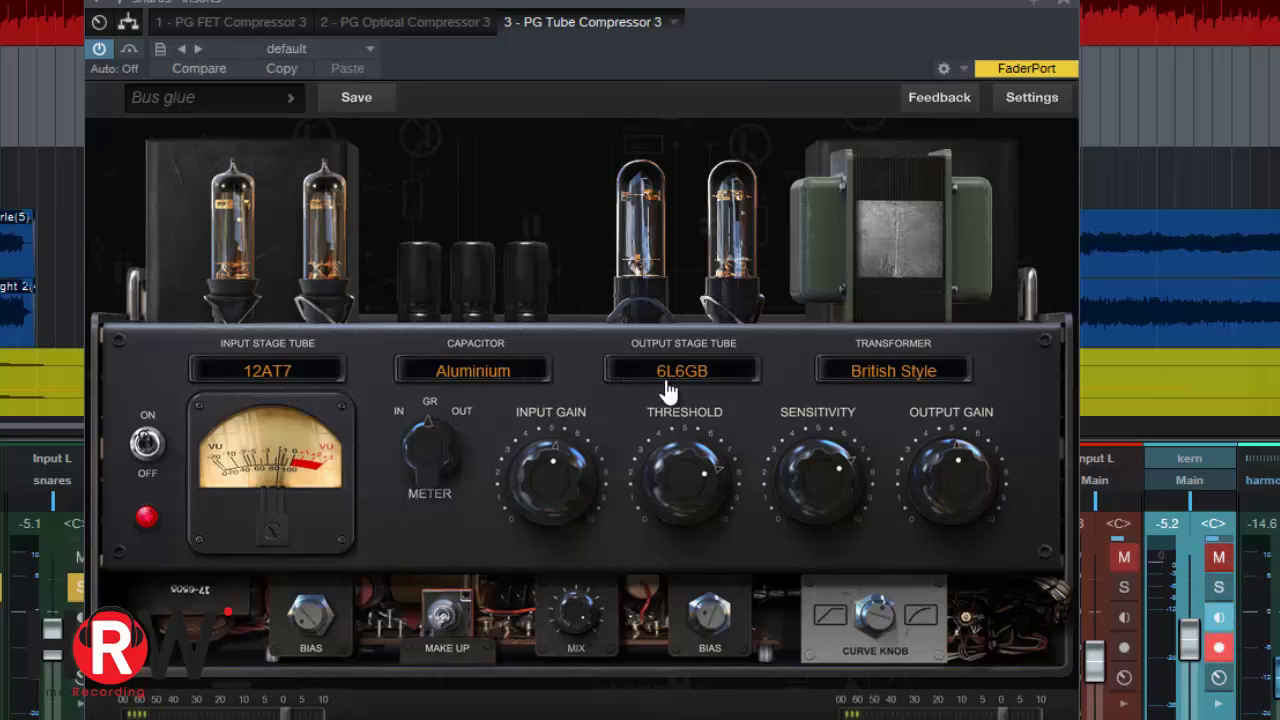
click(527, 373)
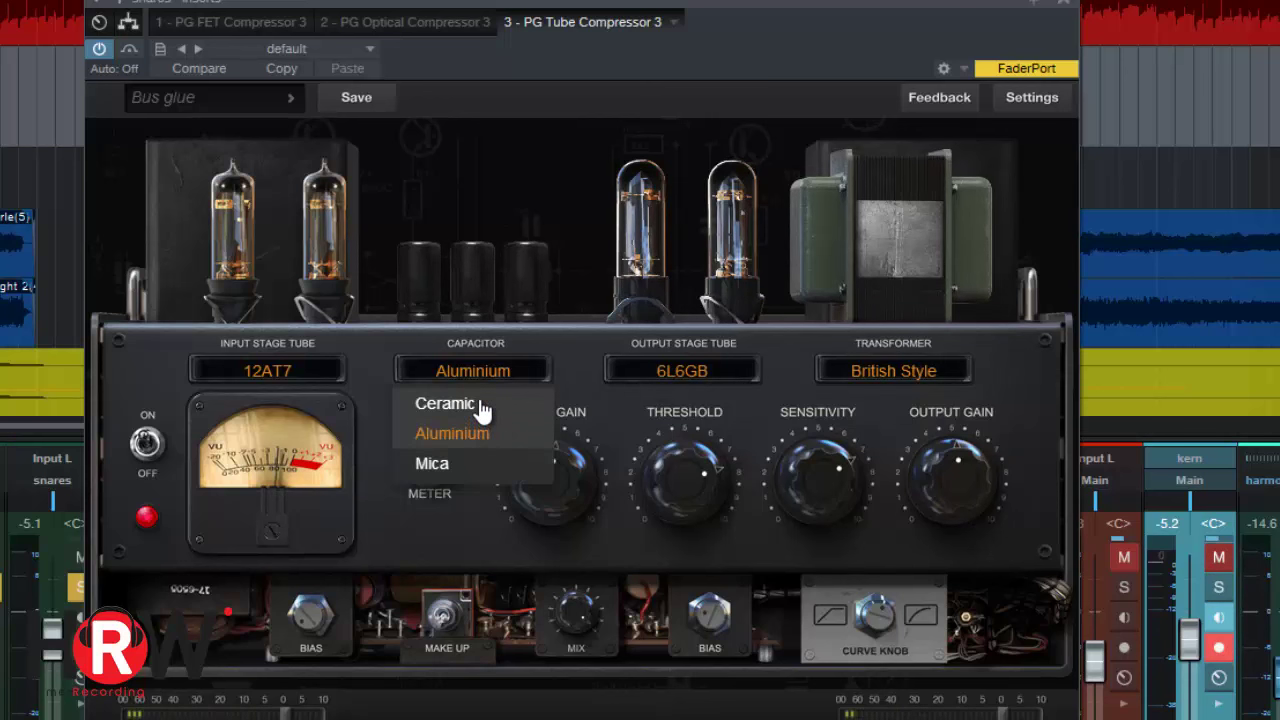
click(481, 404)
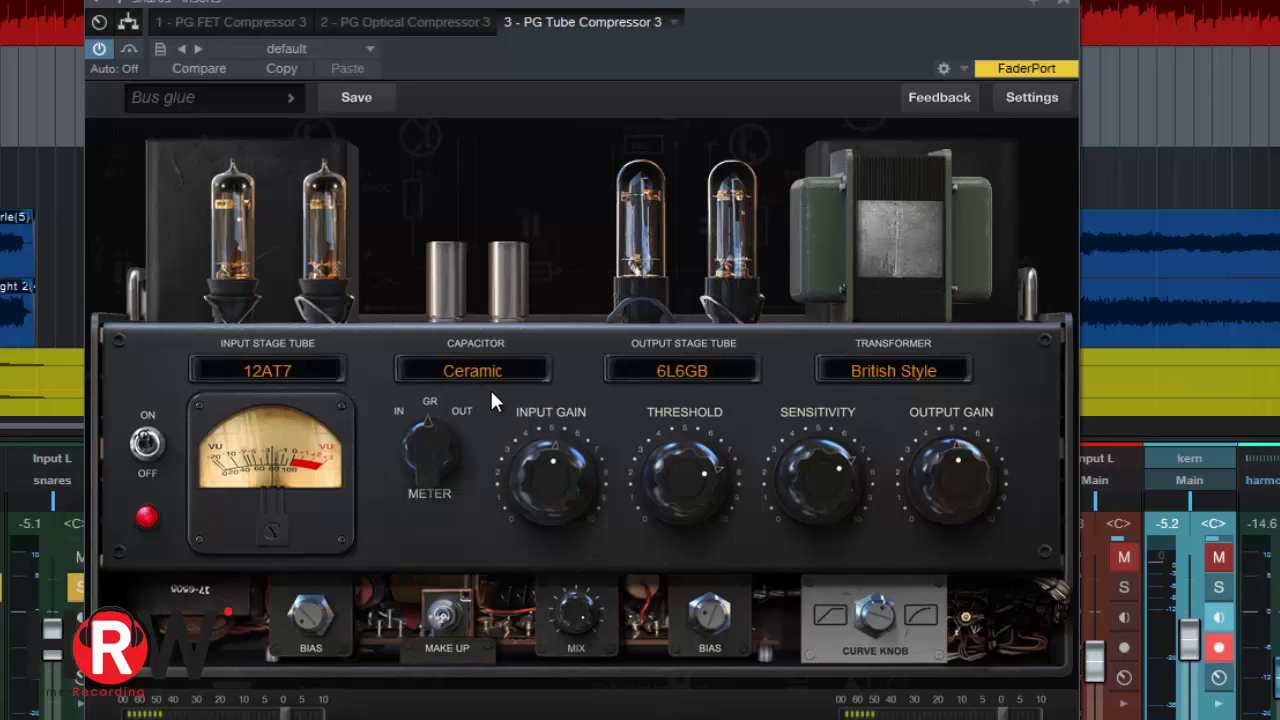
click(915, 375)
click(906, 432)
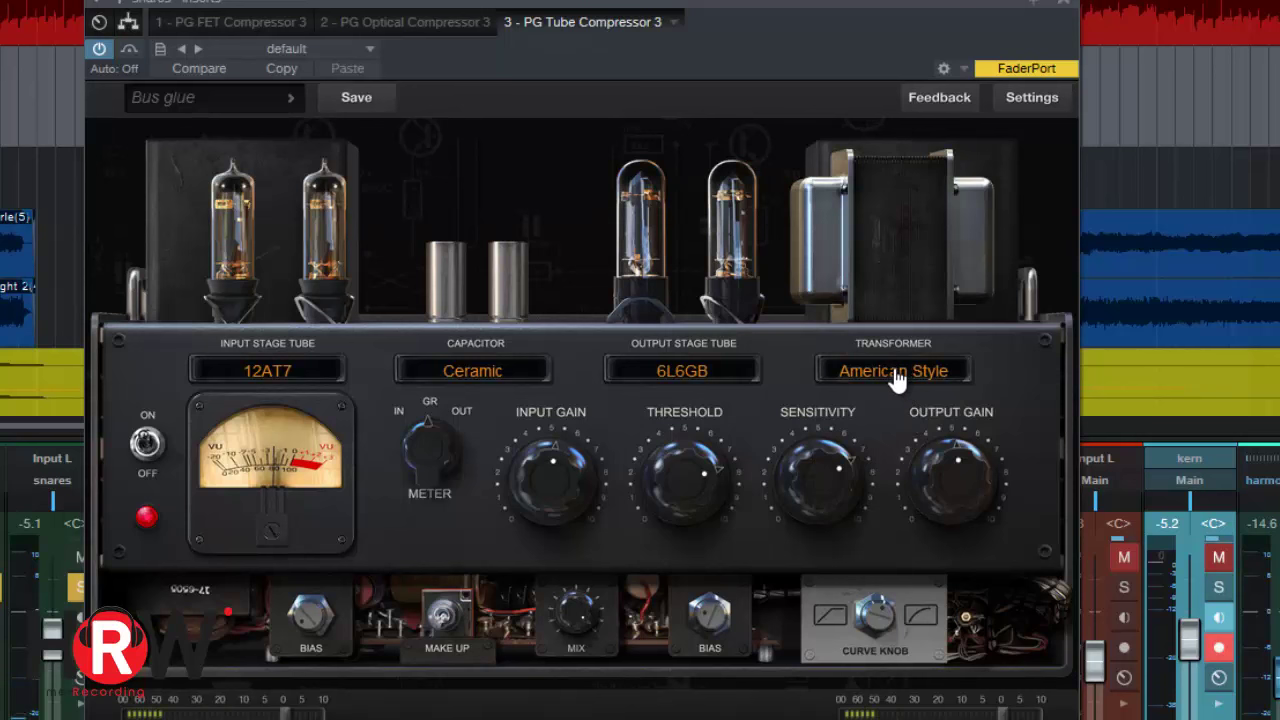
Audition the transformer at Off and Fat Style, and return it to American Style
click(897, 375)
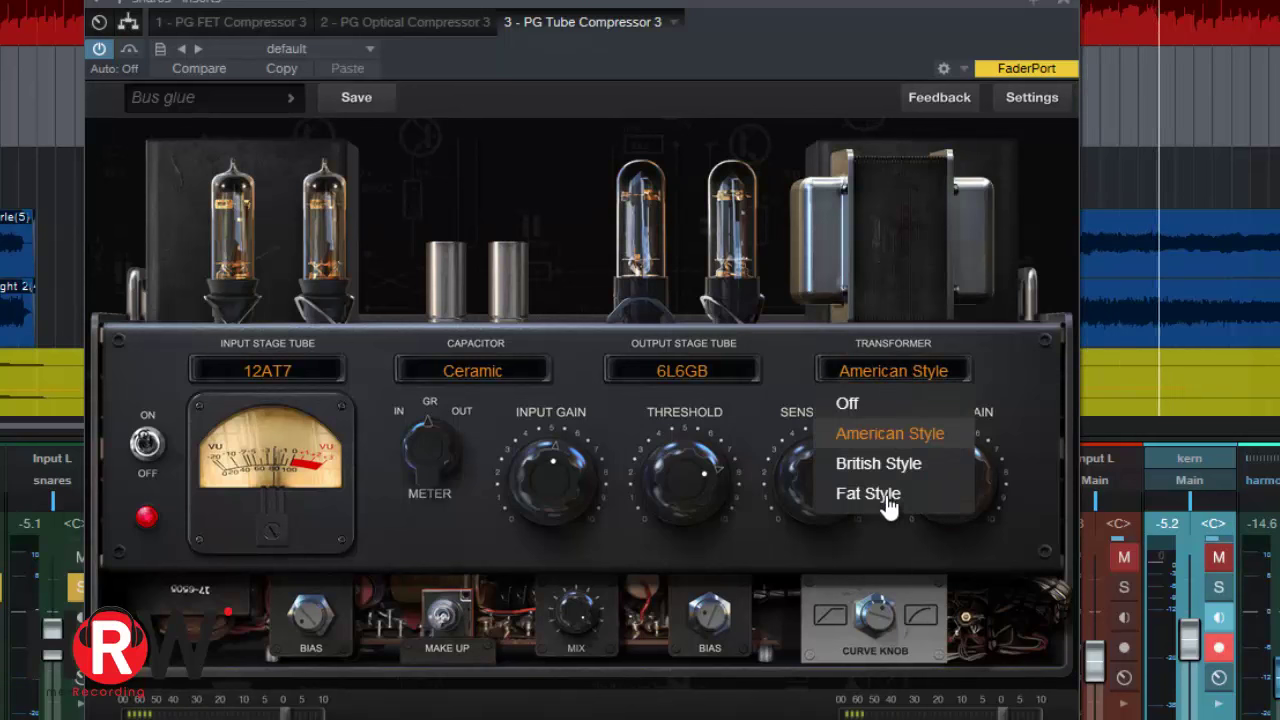
click(885, 402)
click(907, 378)
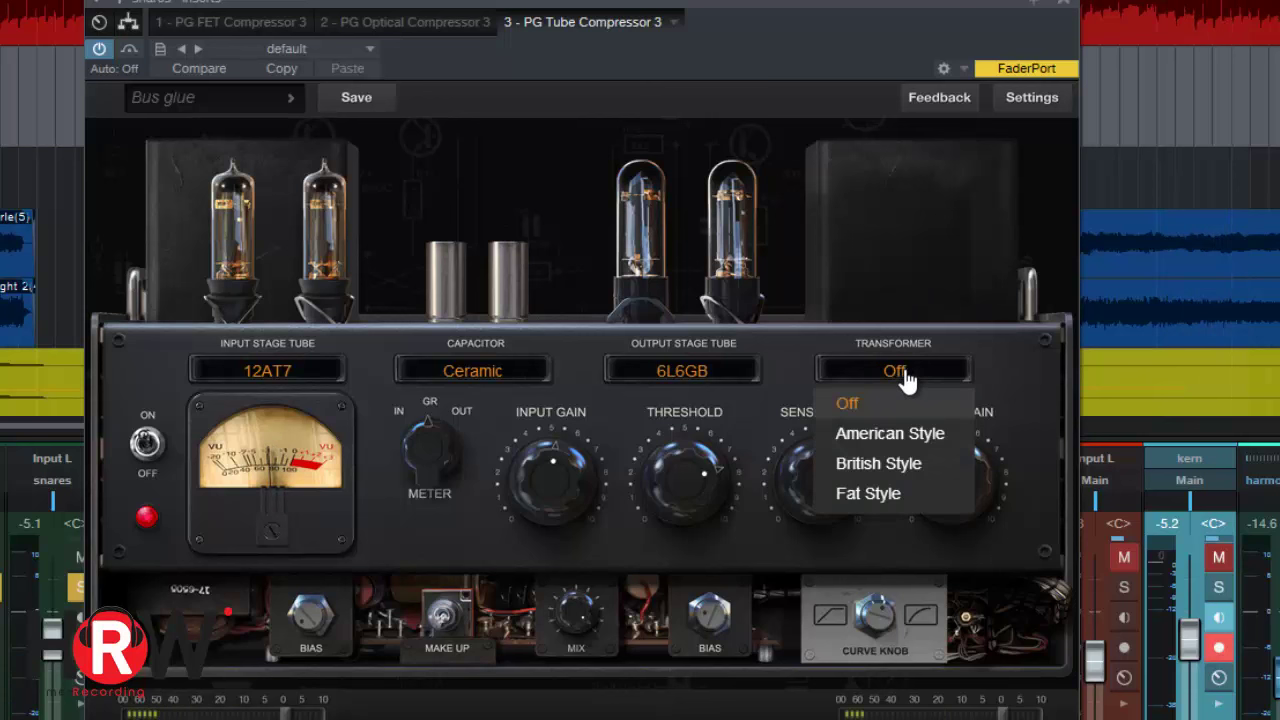
click(895, 494)
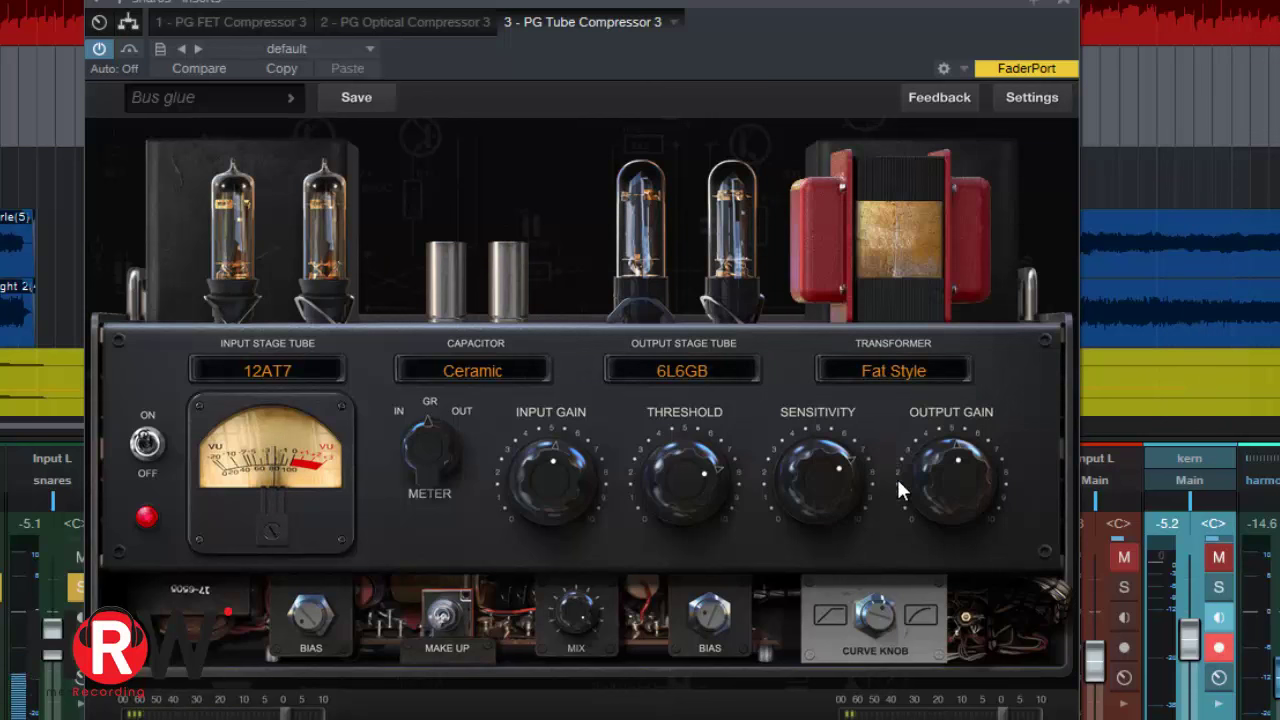
click(893, 378)
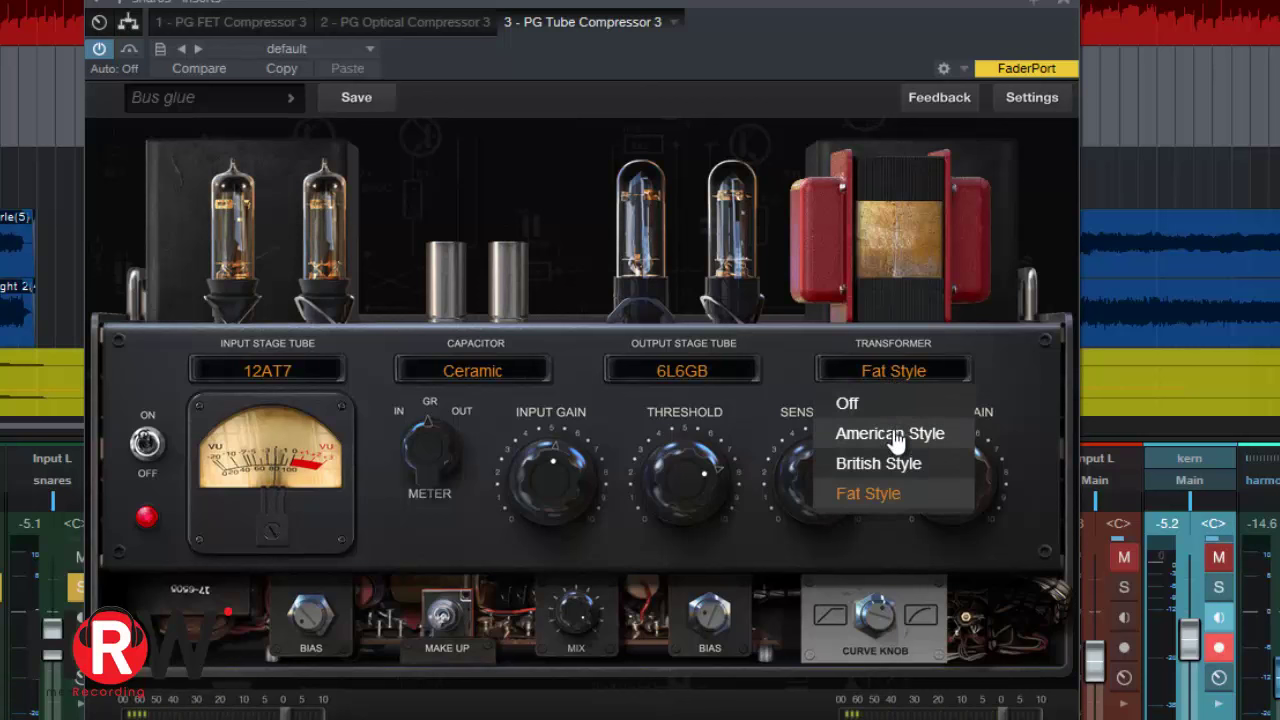
click(893, 435)
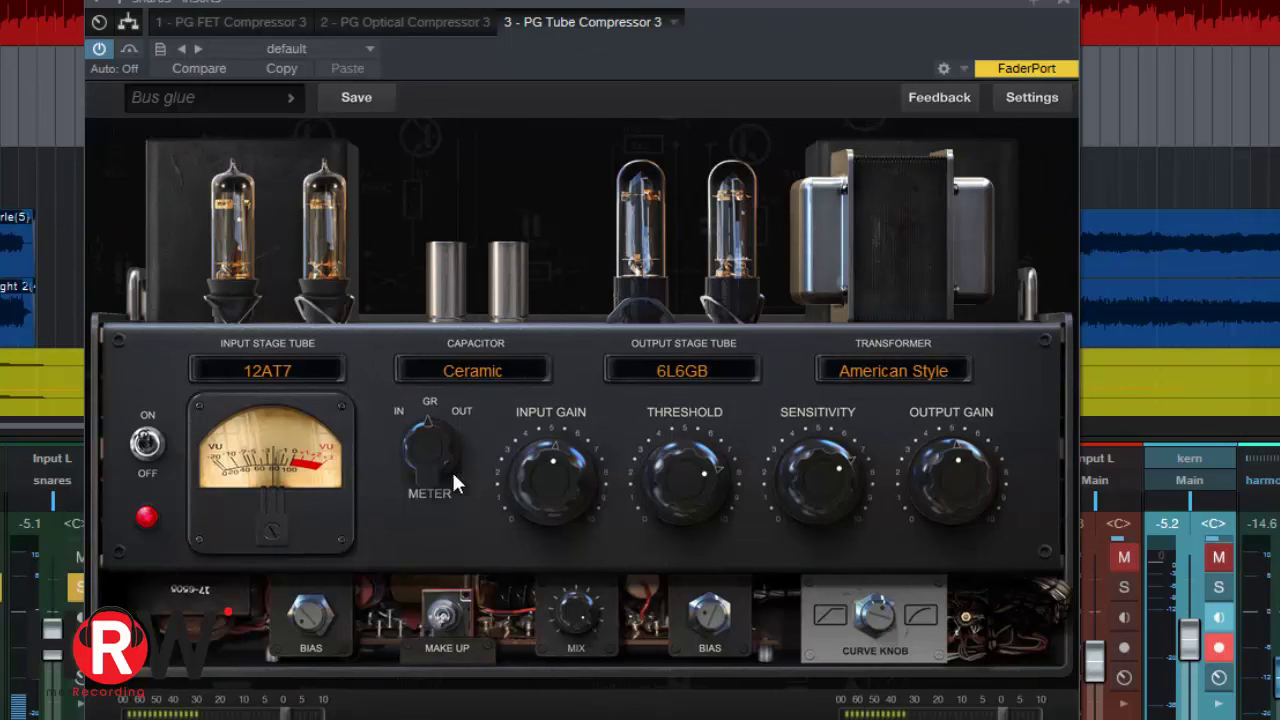
Set the input stage tube to 12AX7, the capacitor to Mica and the output stage tube to Off
click(329, 418)
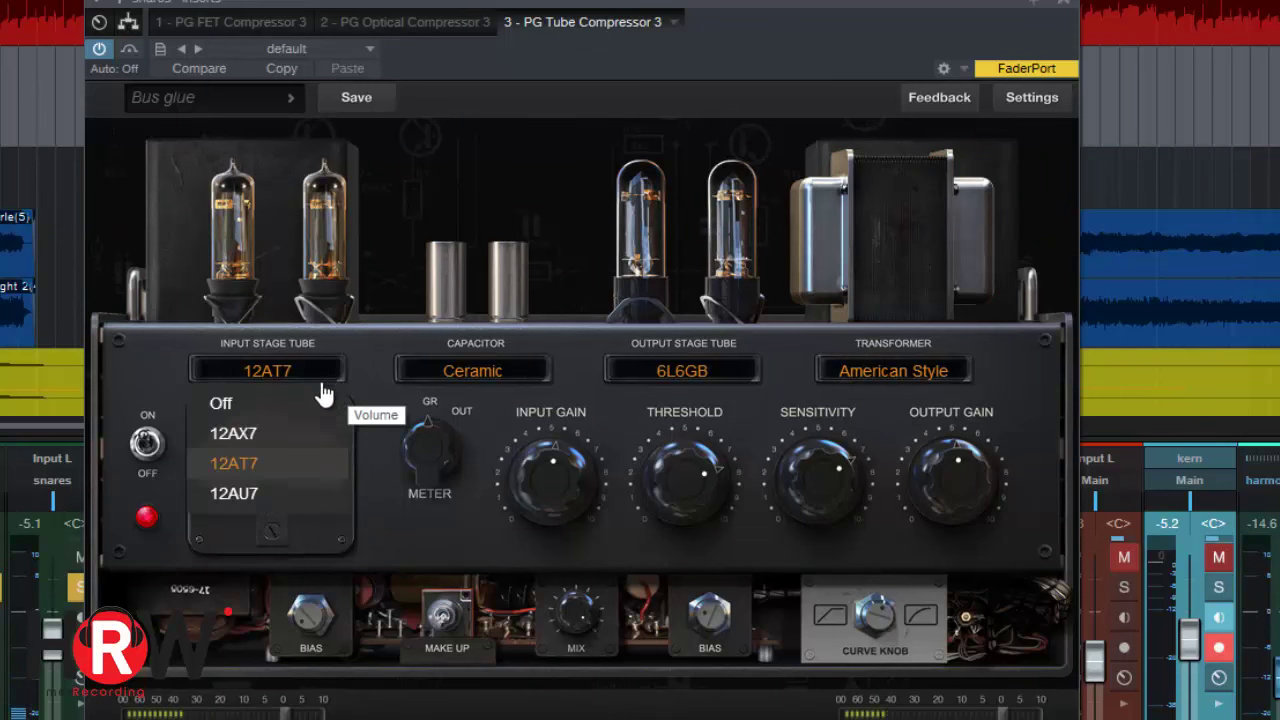
click(297, 438)
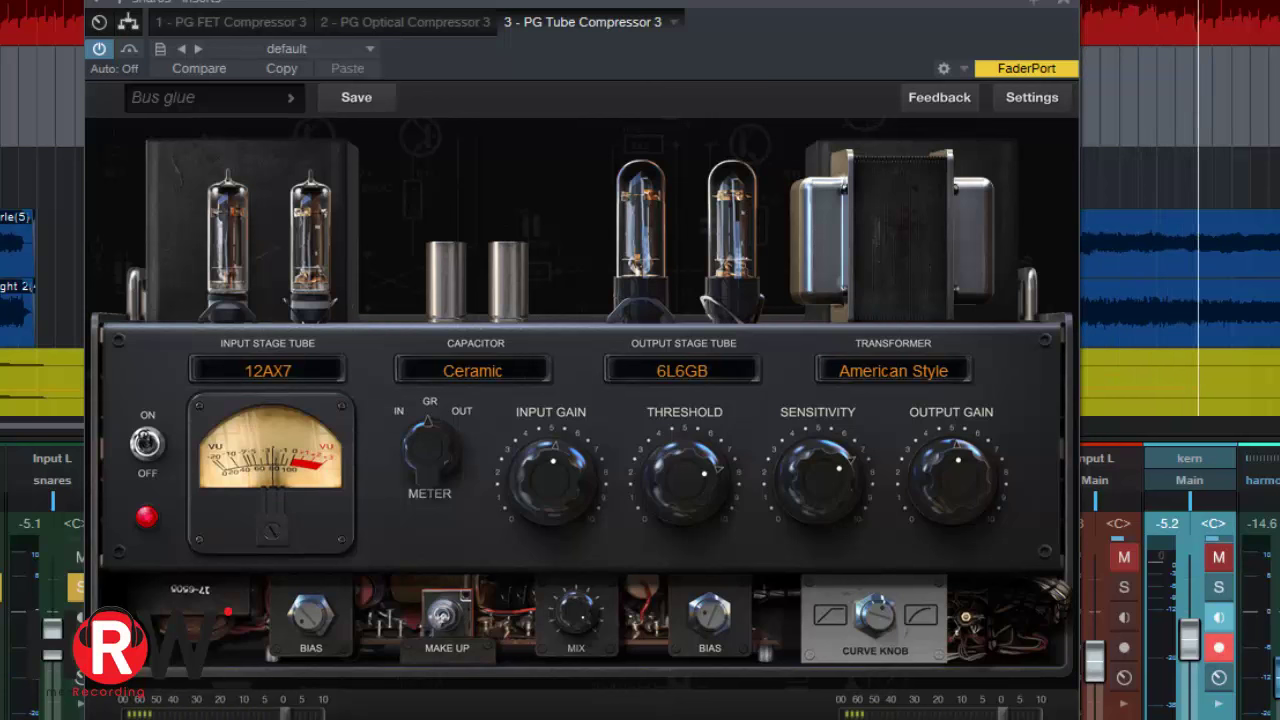
click(466, 371)
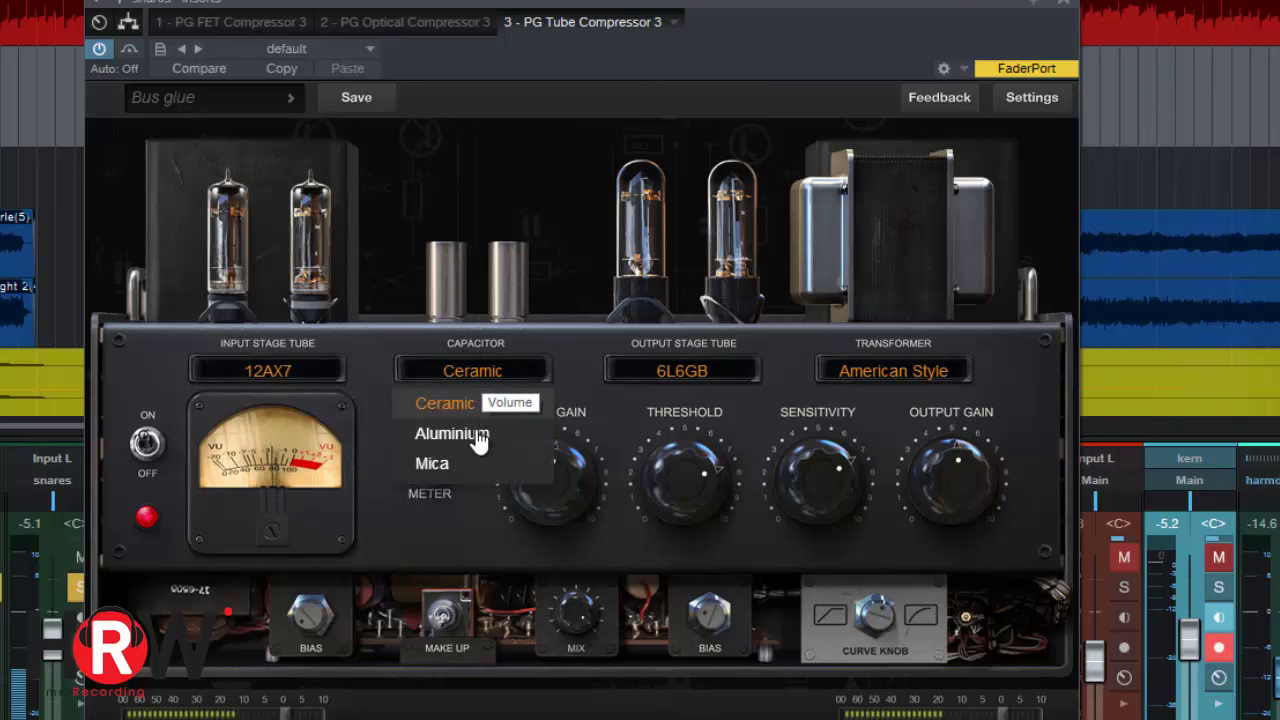
click(484, 460)
click(715, 378)
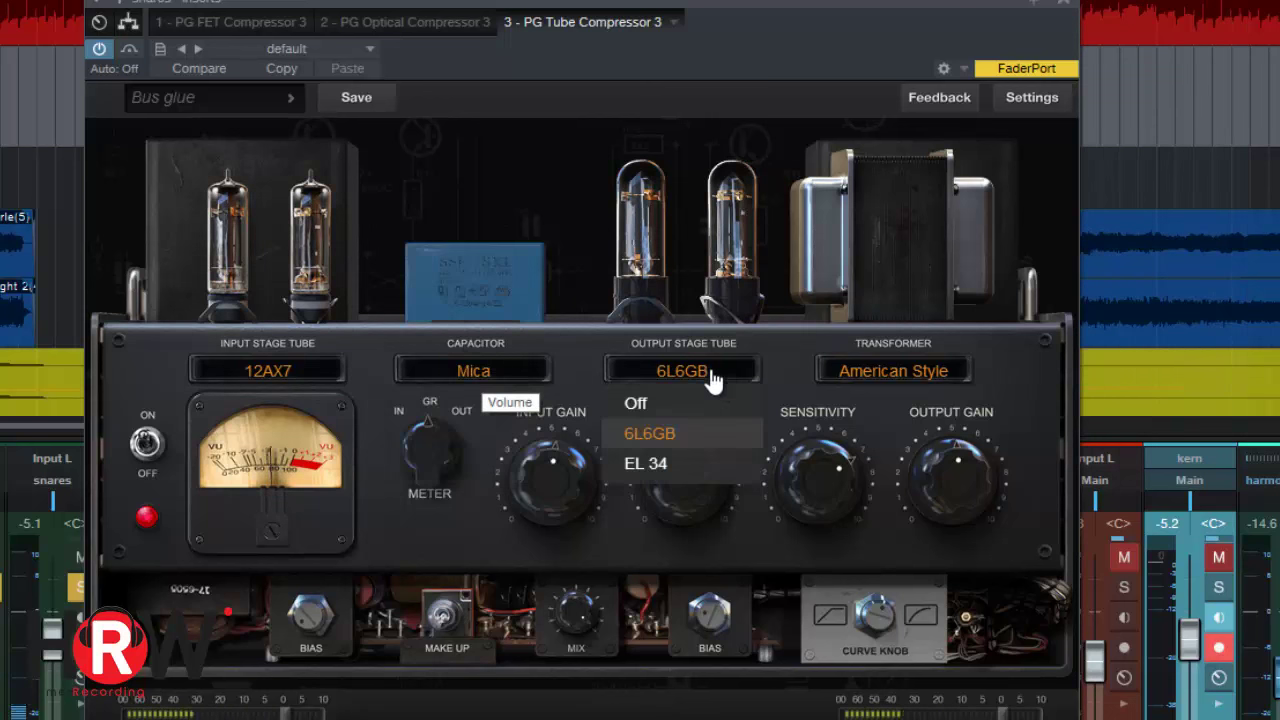
click(700, 405)
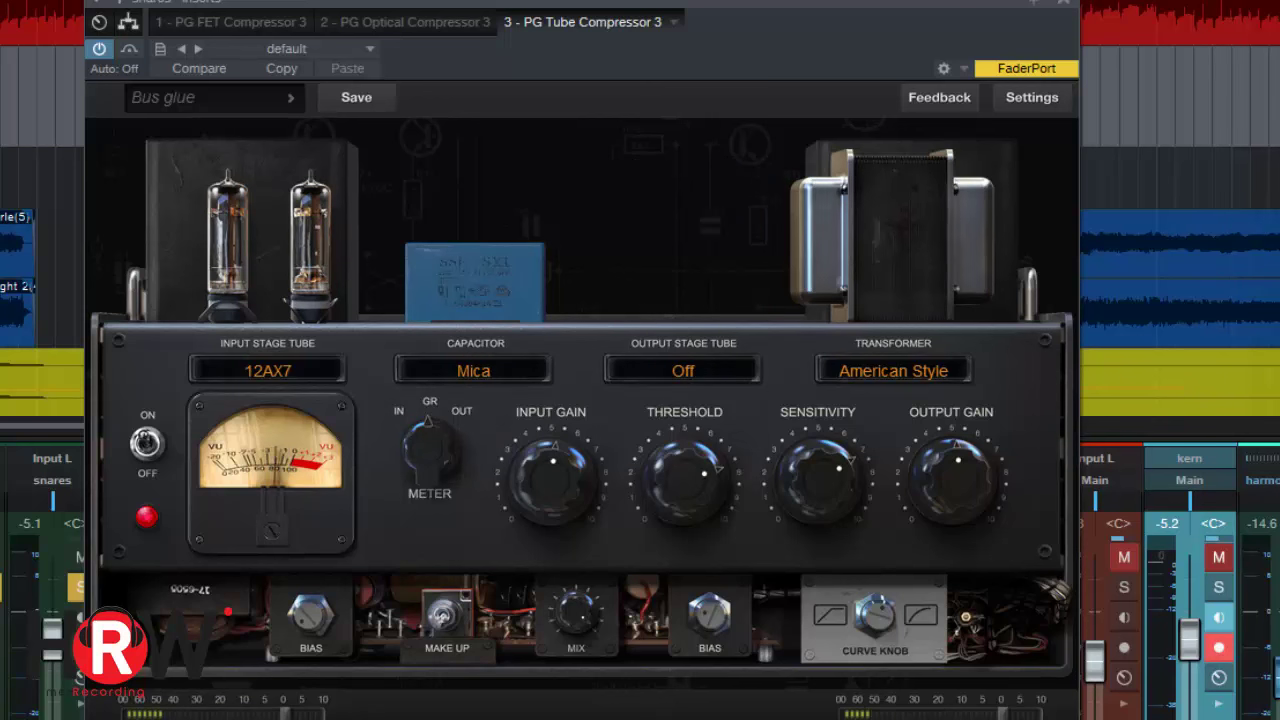
Solo the voice microphone channel, and set the Tube compressor's transformer to Fat Style and its output stage tube to 6L6GB
click(1219, 588)
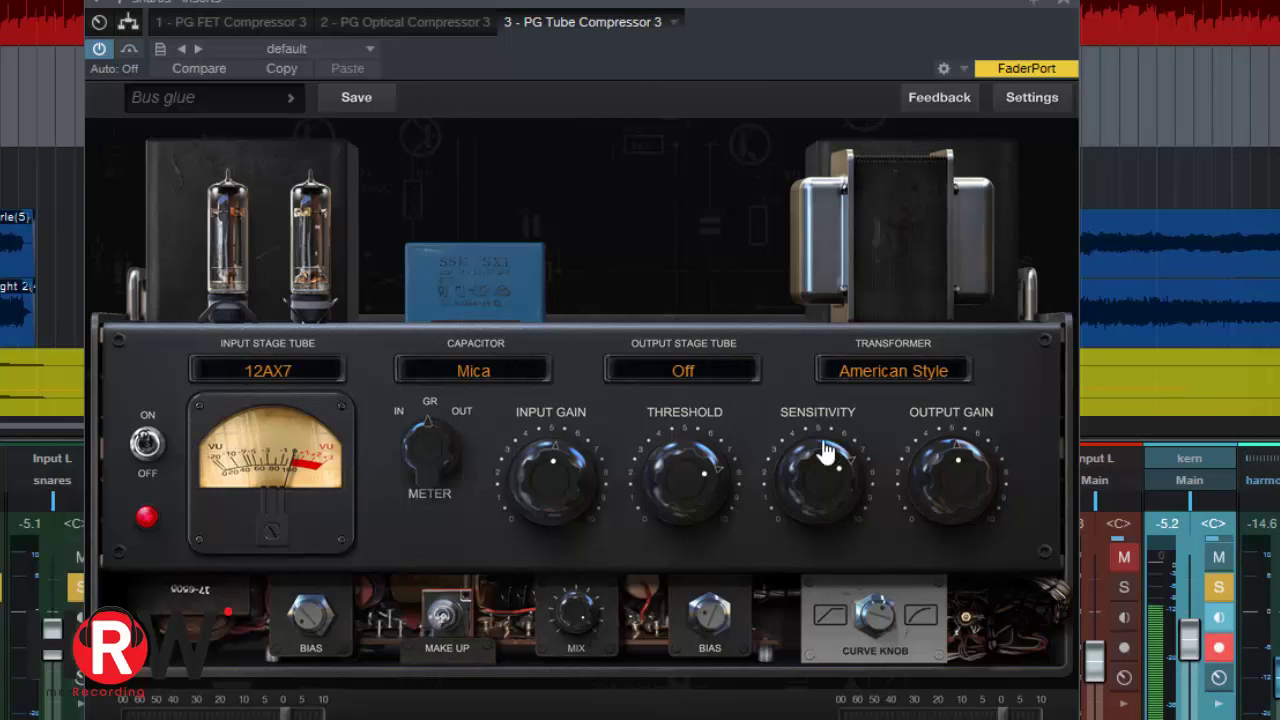
click(893, 376)
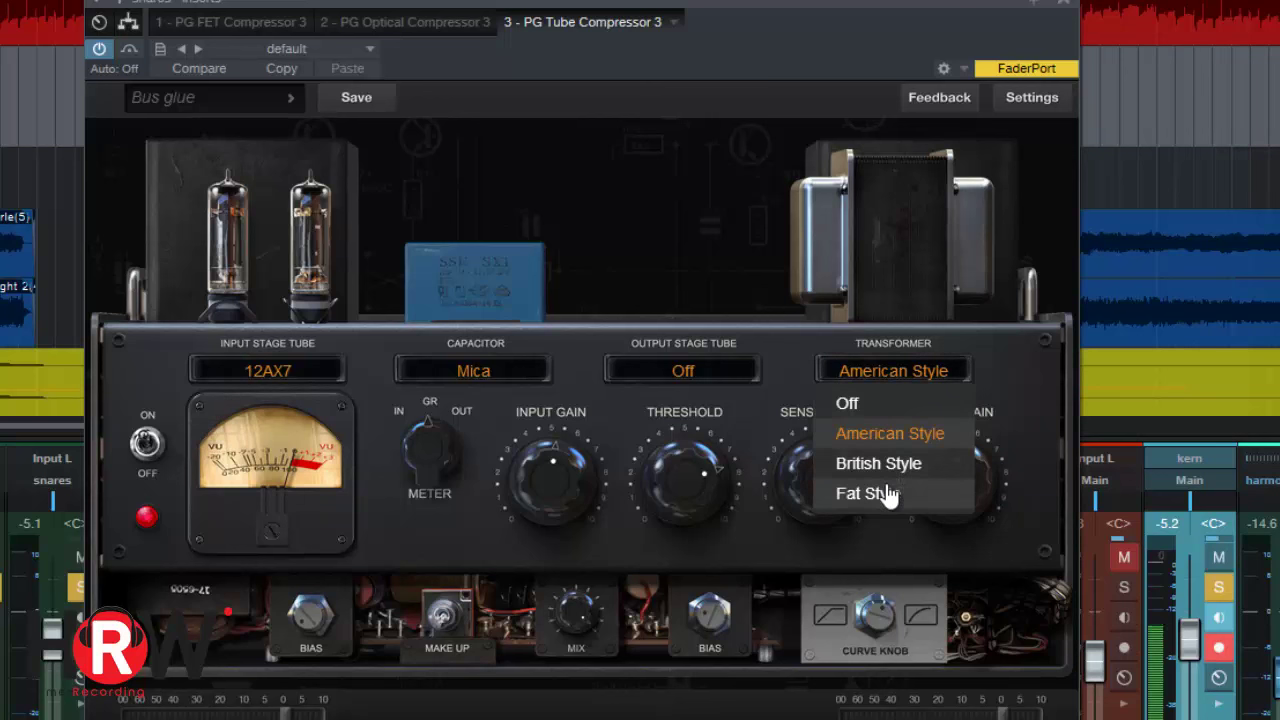
click(890, 492)
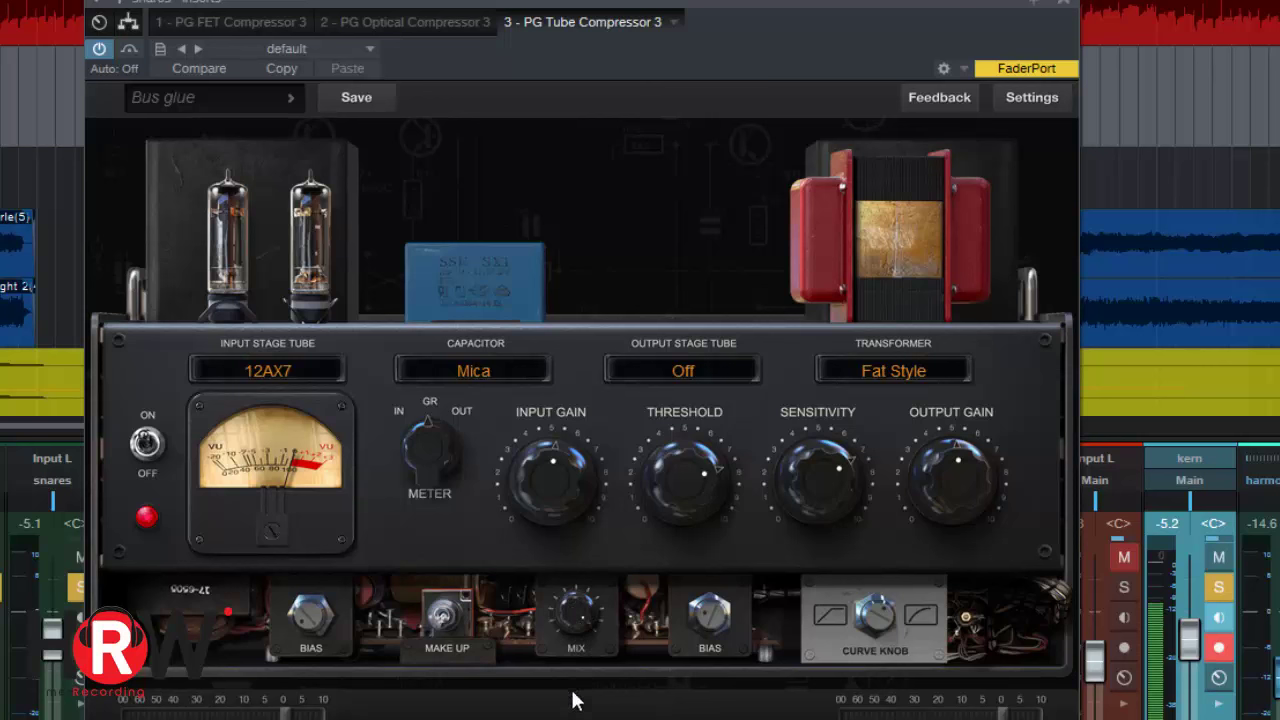
click(684, 380)
click(686, 438)
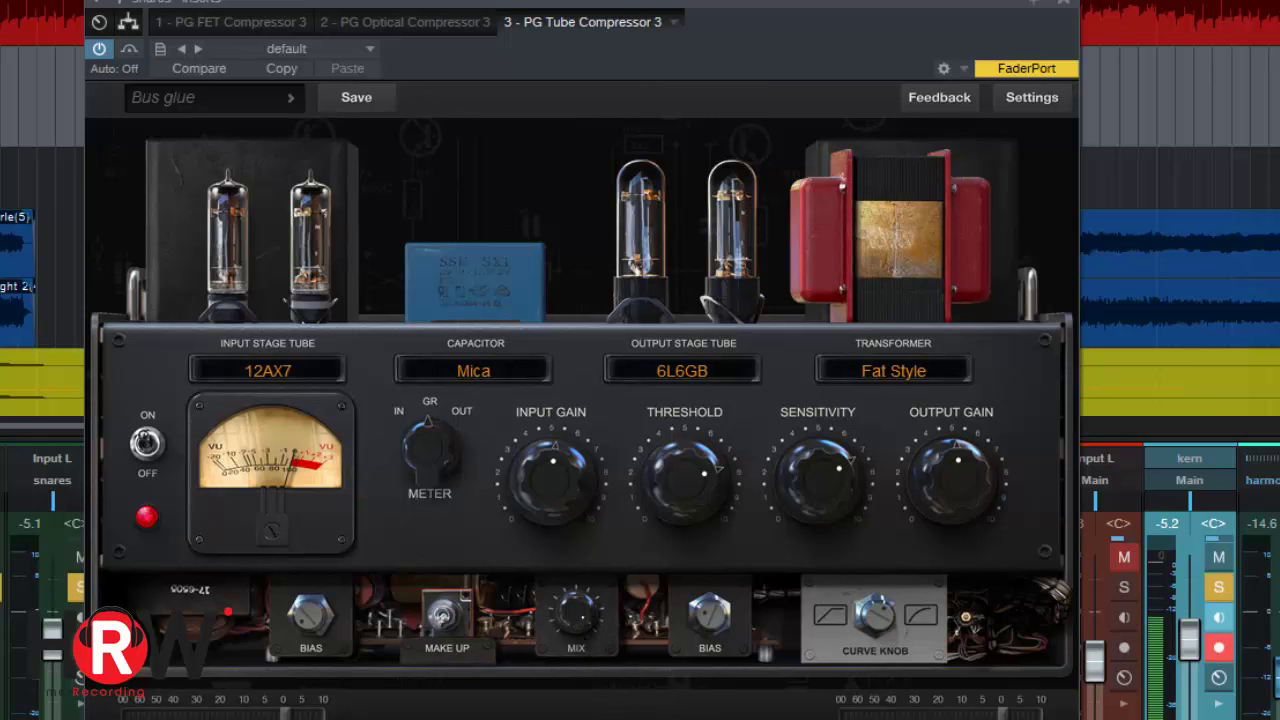
Unsolo the voice microphone channel to compare the Tube compressor with bypass, and solo the channel again
click(1219, 558)
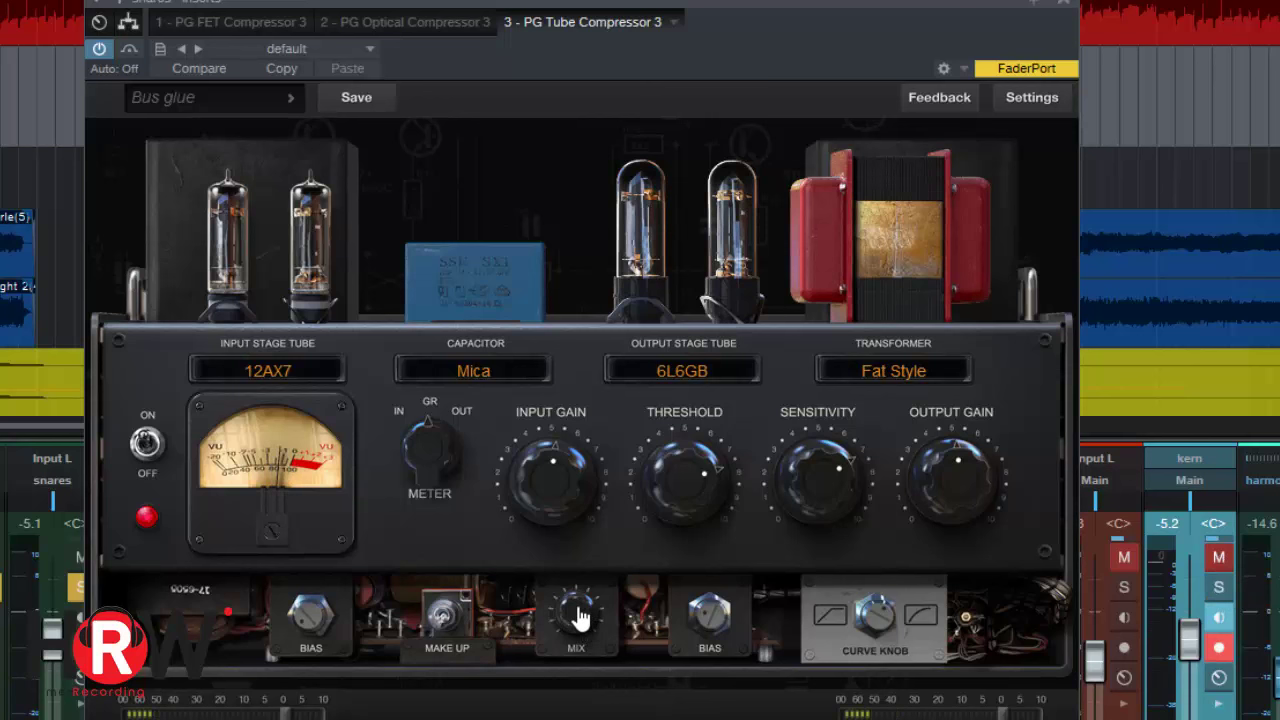
drag(580, 618, 580, 671)
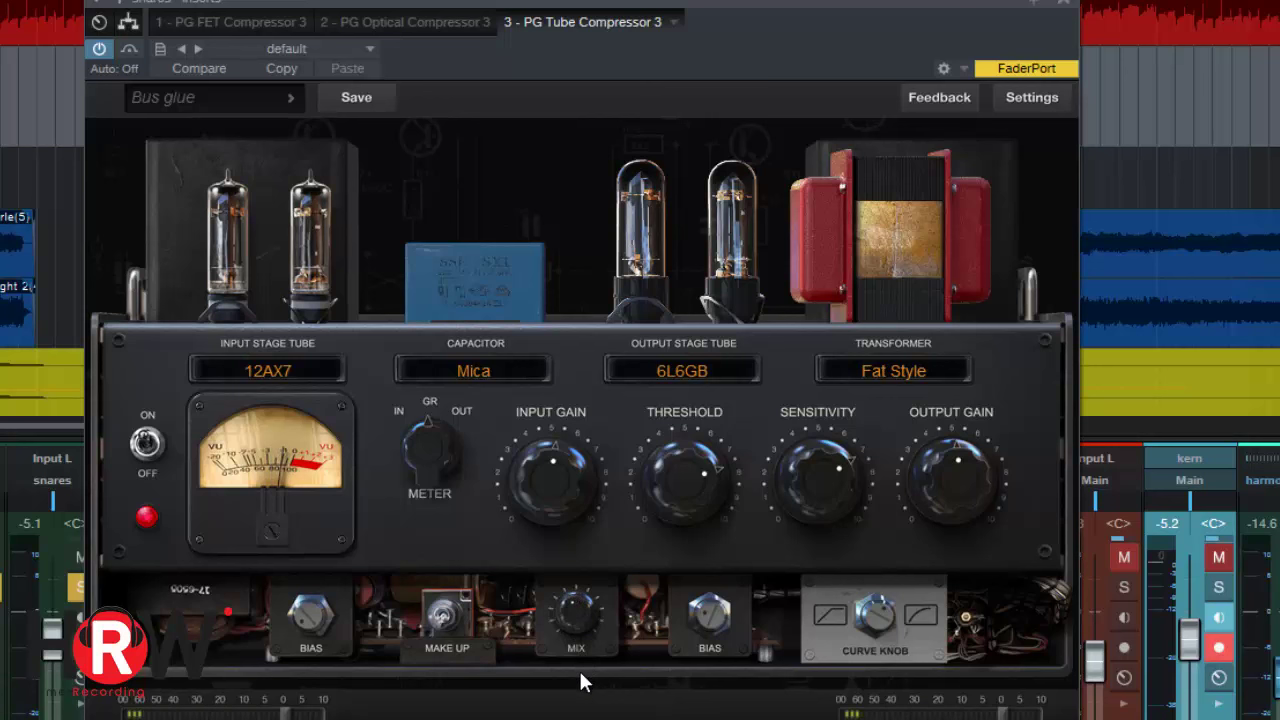
click(128, 48)
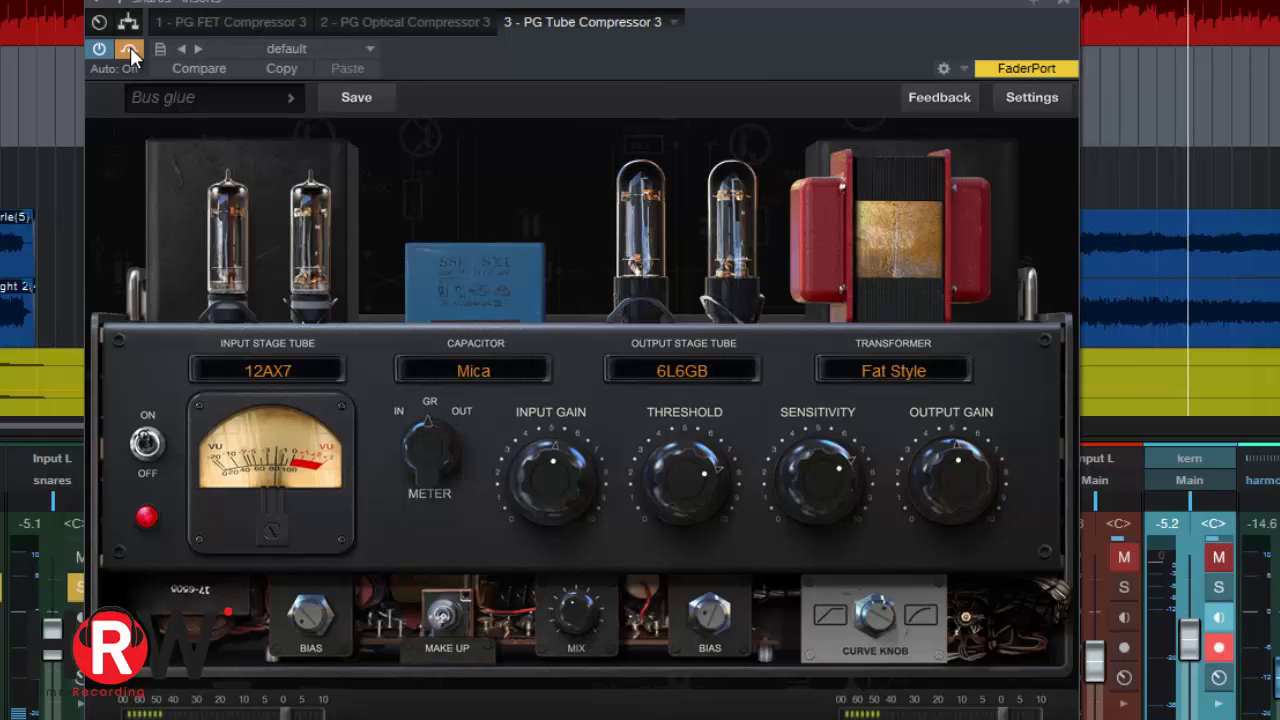
click(130, 48)
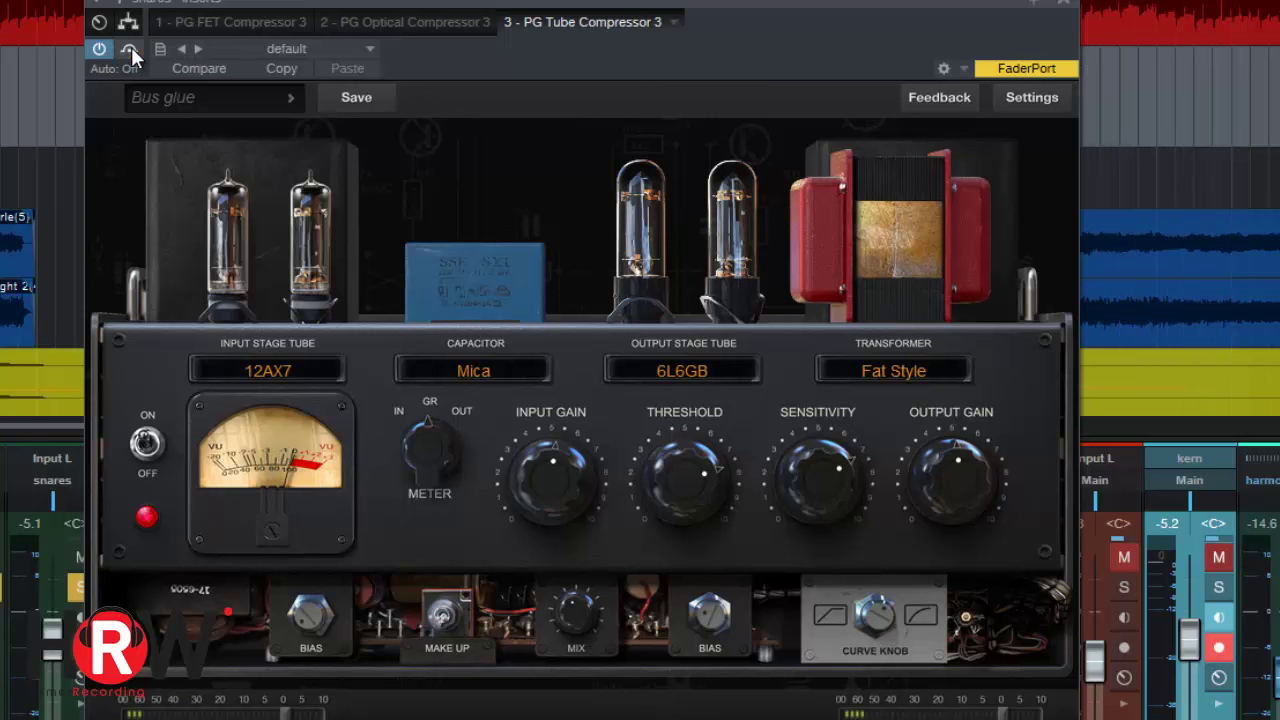
click(130, 48)
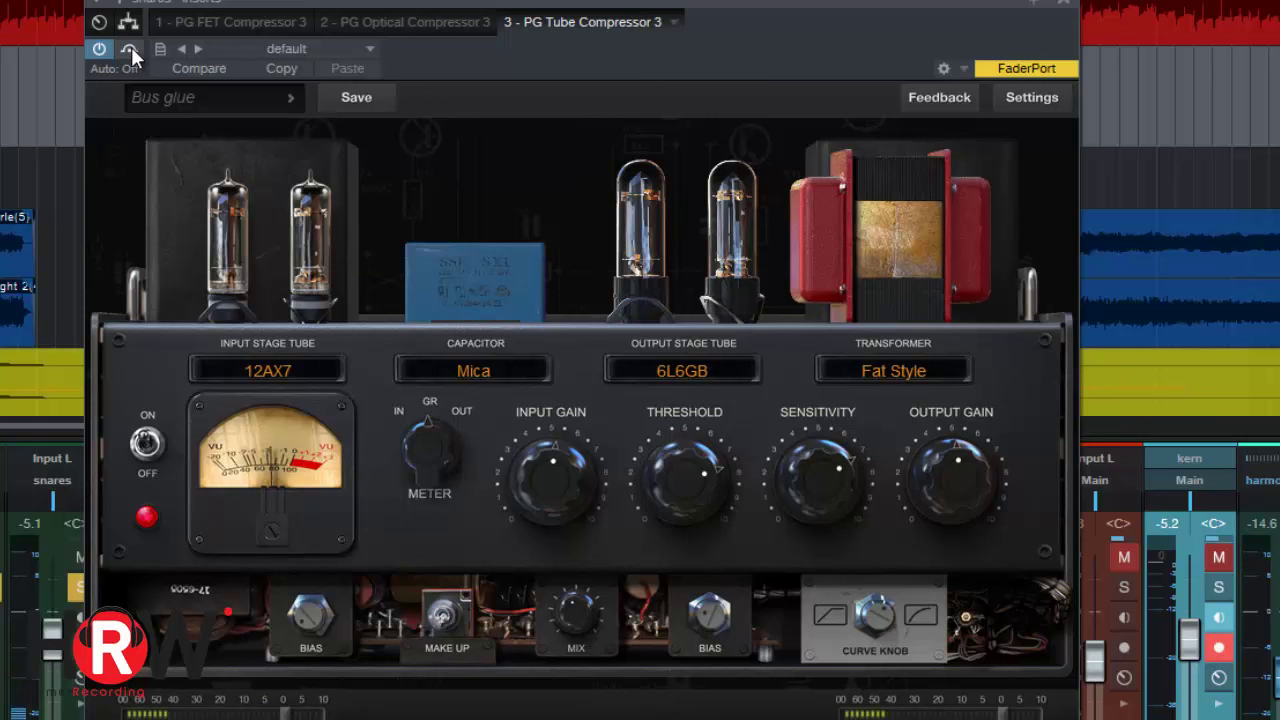
click(130, 48)
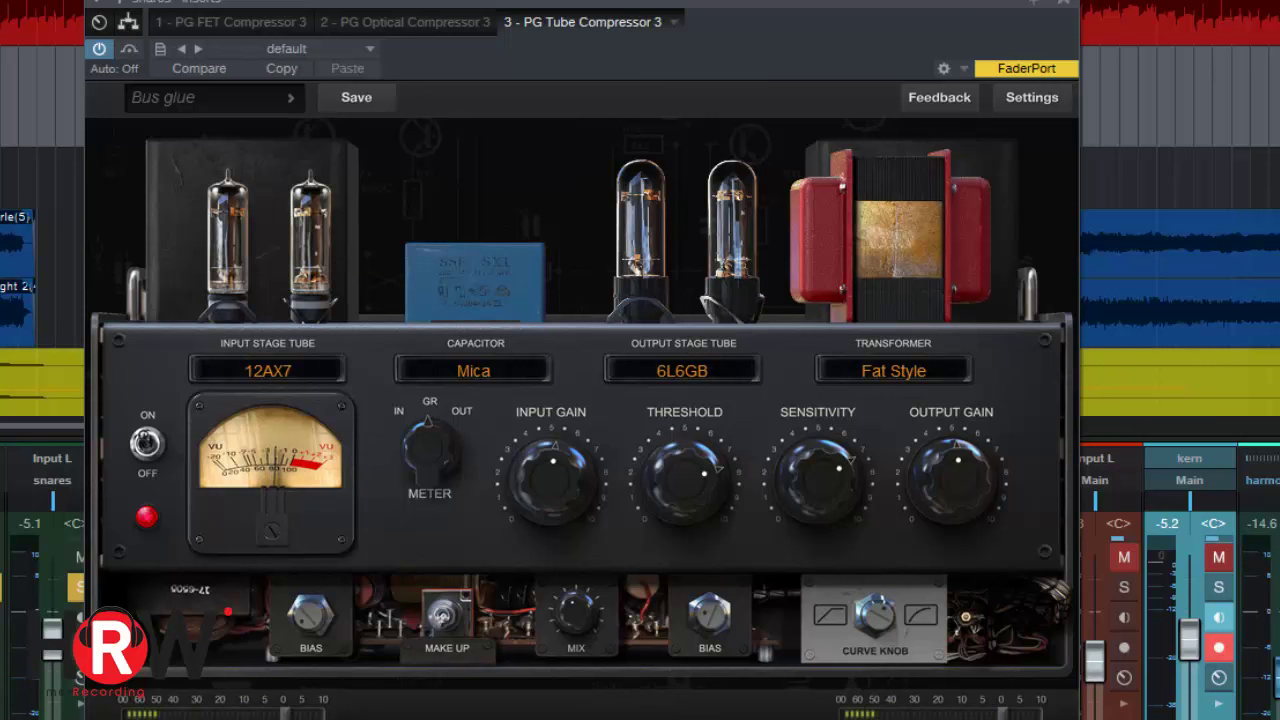
key(s)
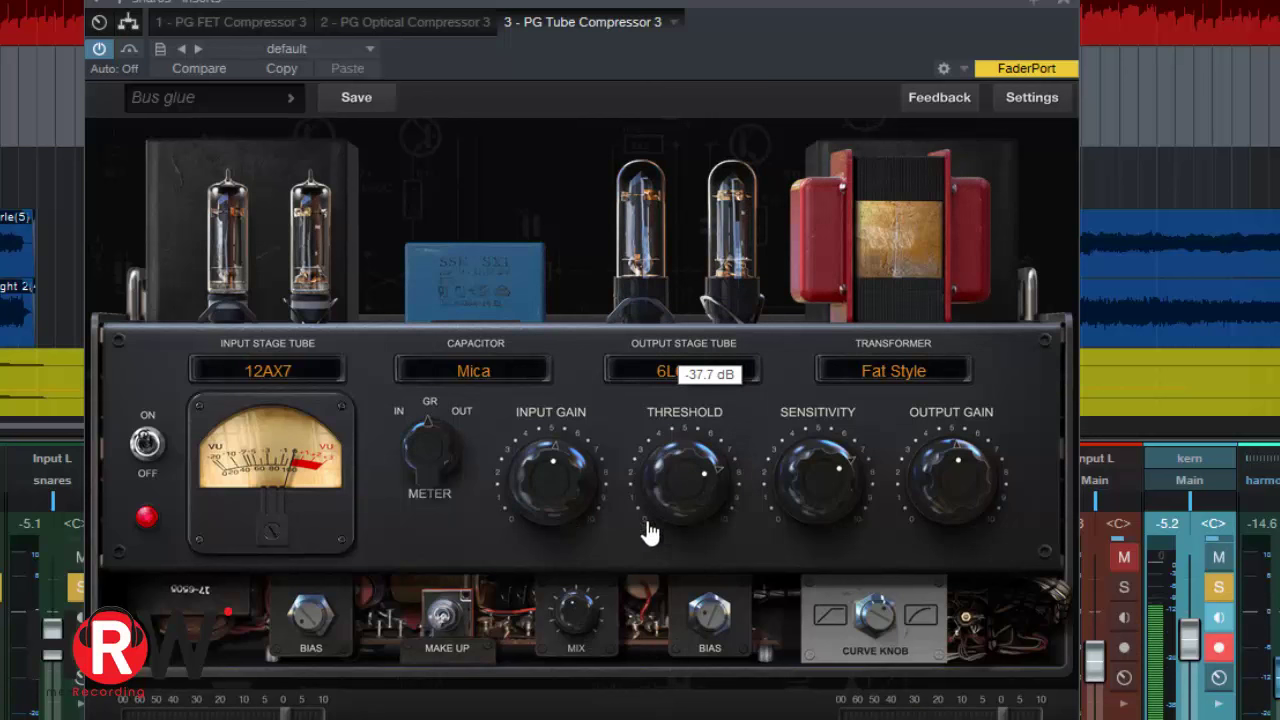
Bypass and deactivate the Tube compressor on the snares bus, and close its window
mouse_move(585, 620)
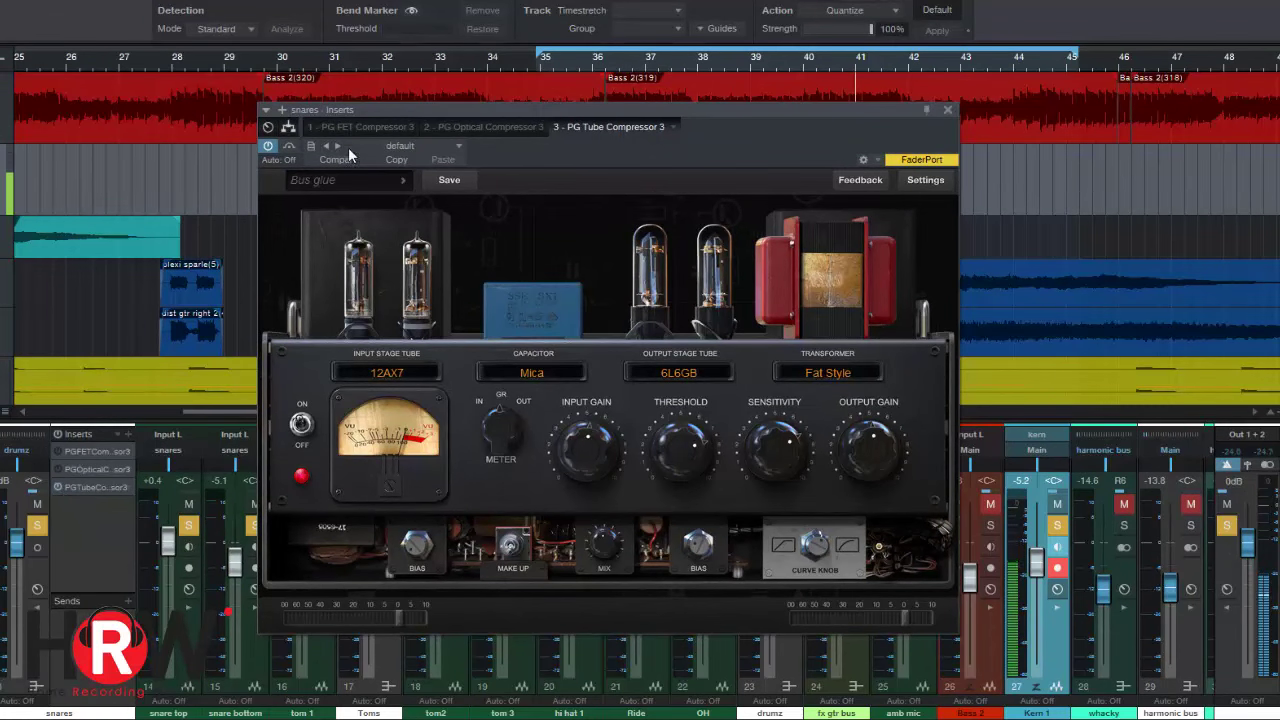
click(289, 146)
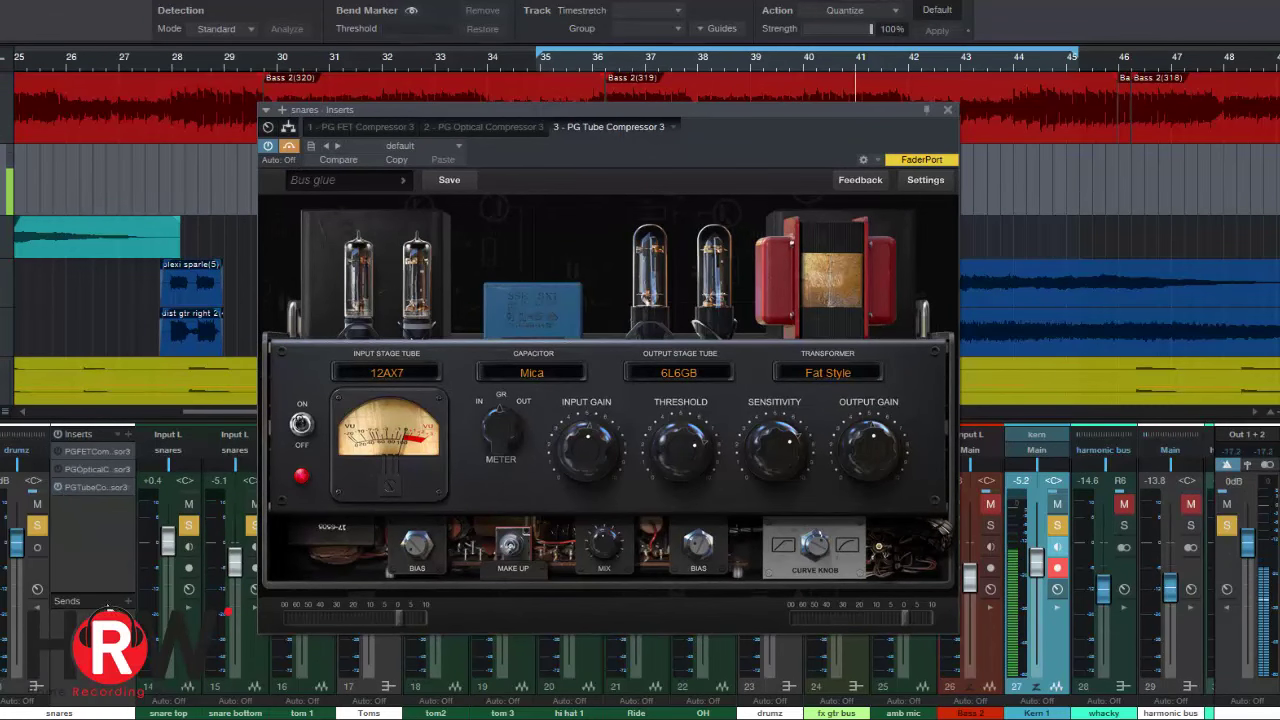
click(58, 487)
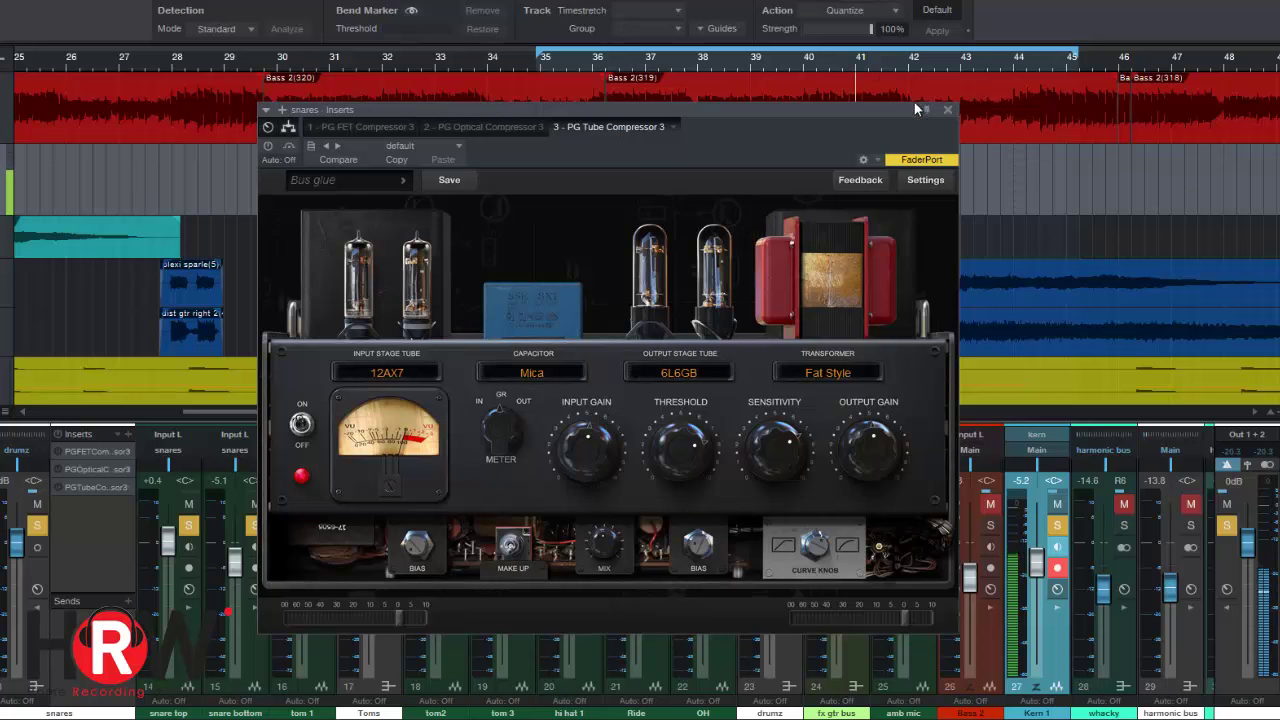
click(947, 110)
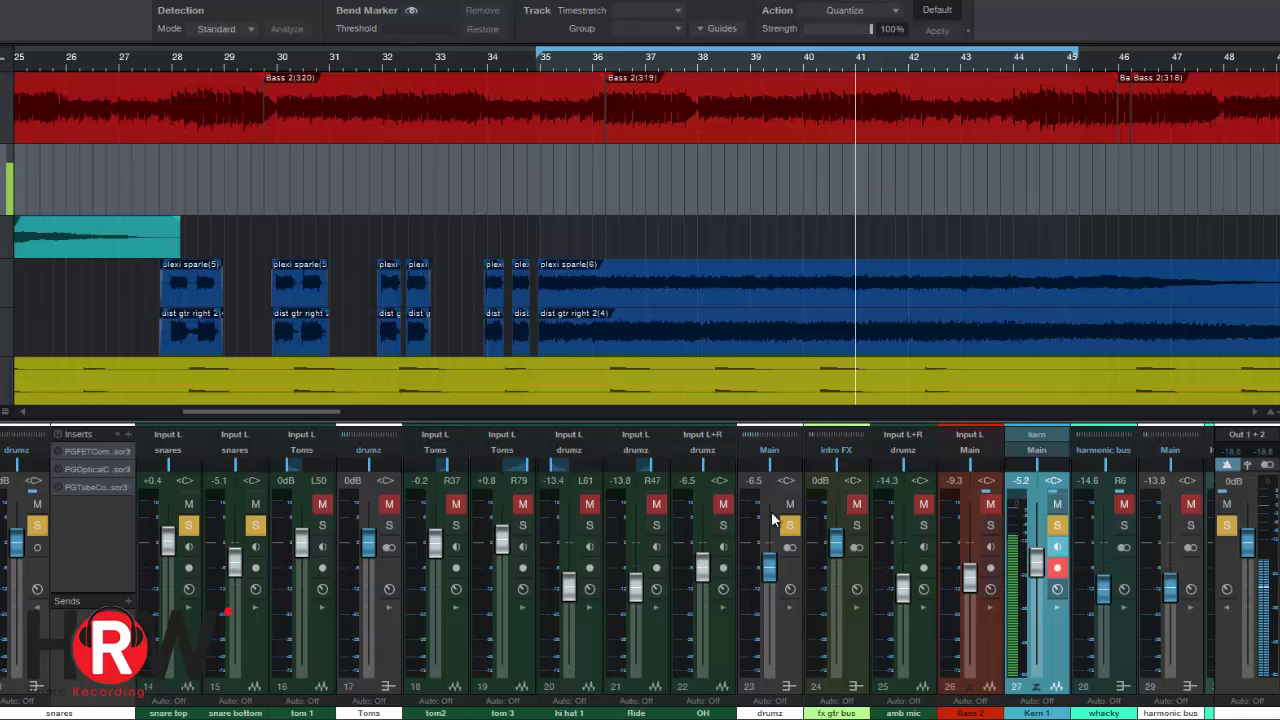
Take the FET compressor on the Bass 2 channel out of bypass and adjust its detector Low Cut
click(532, 62)
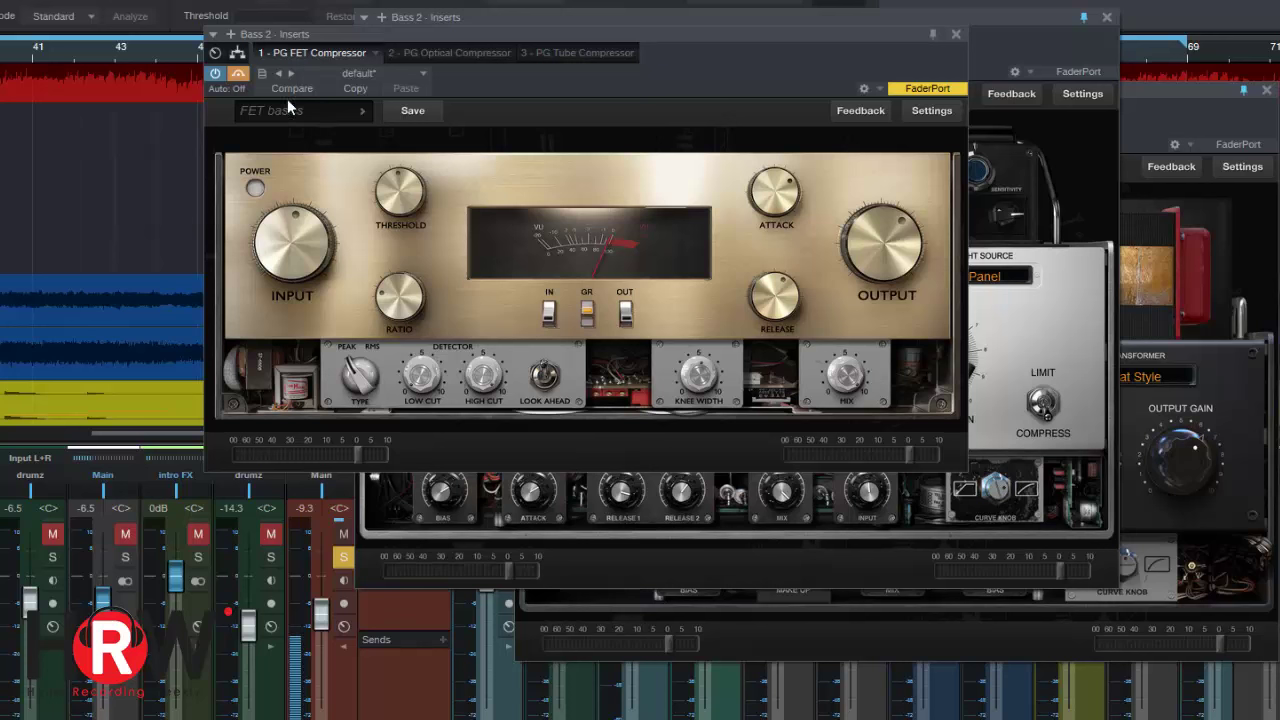
click(238, 73)
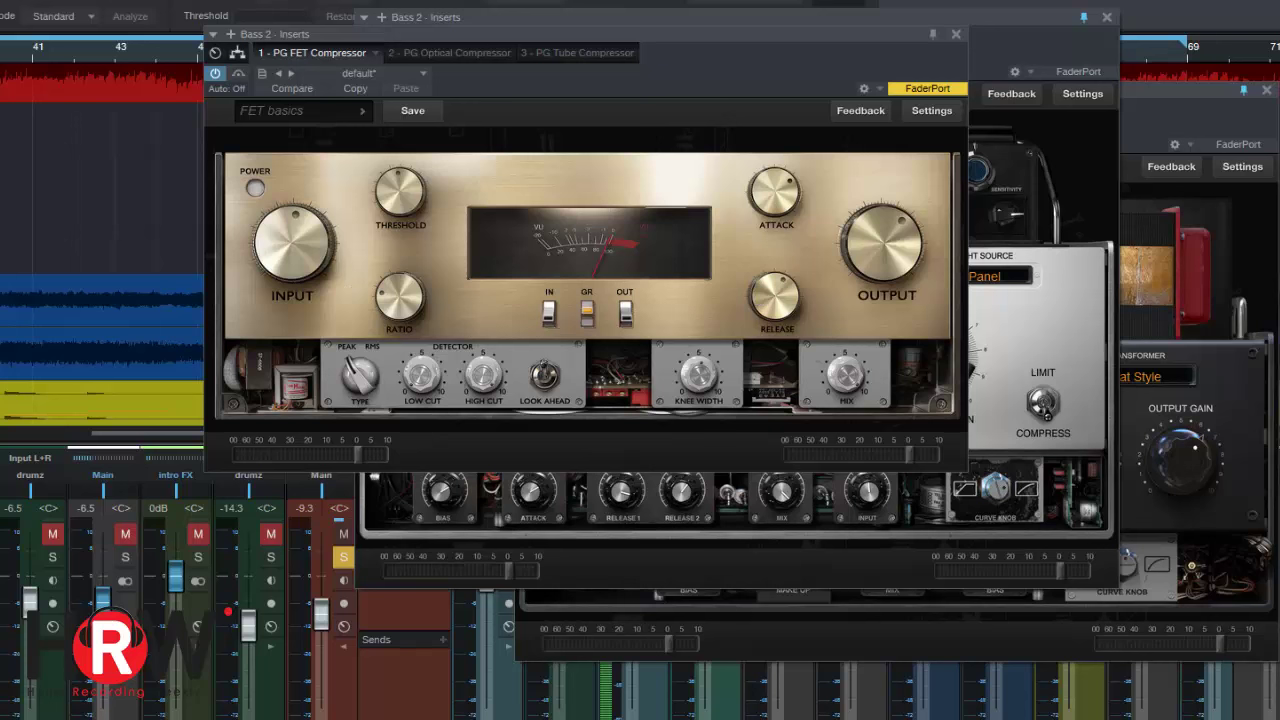
mouse_move(452, 382)
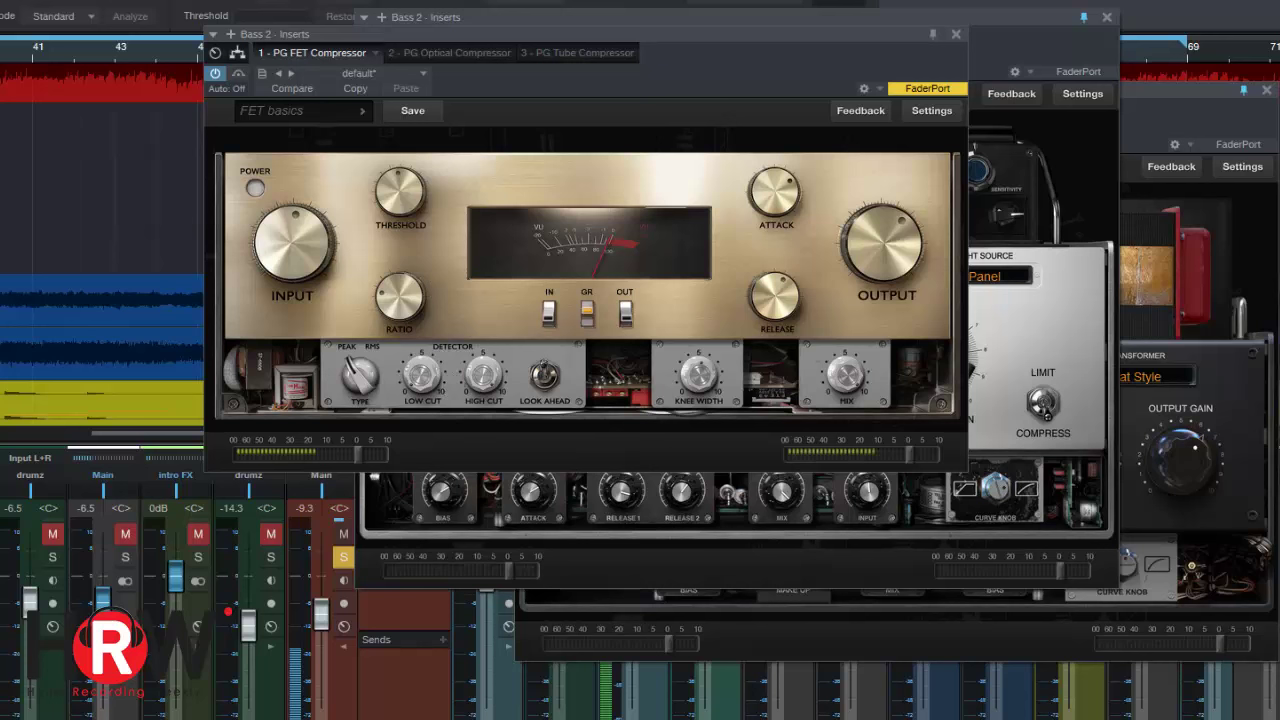
drag(424, 397, 434, 328)
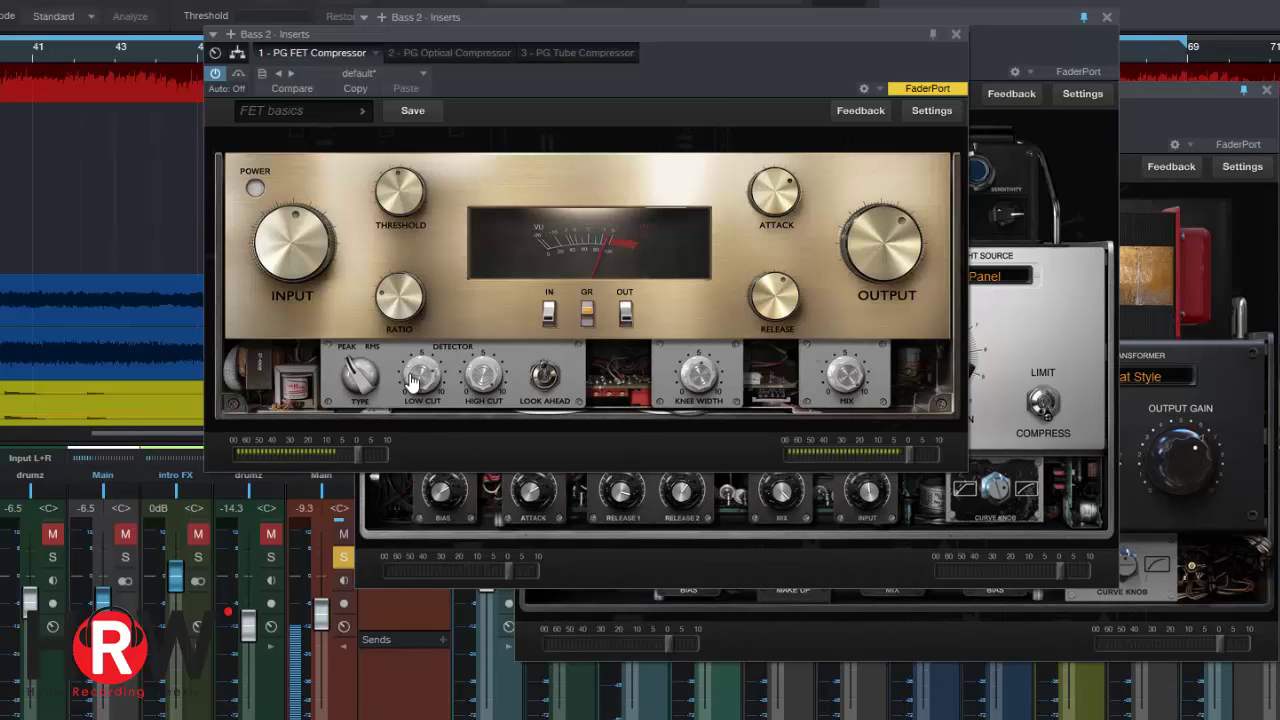
drag(426, 376, 440, 532)
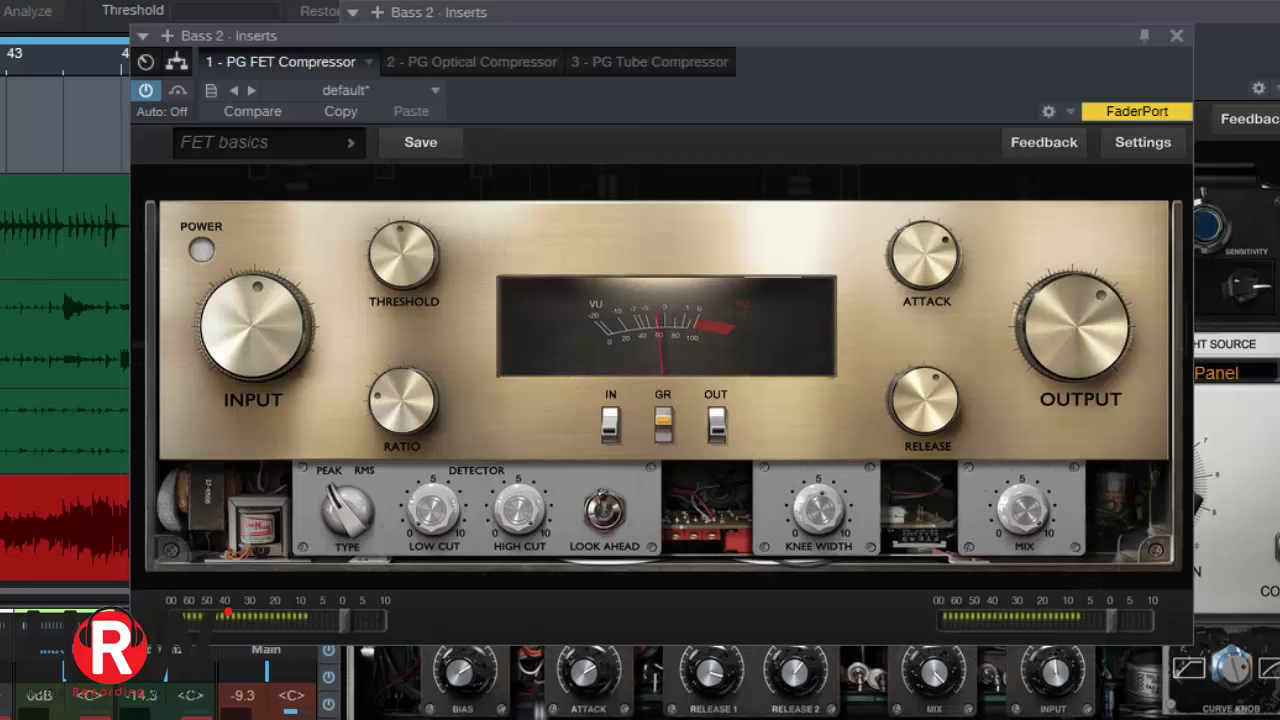
Compare the Bass 2 FET compressor with bypass, leave it bypassed and close its window
click(176, 88)
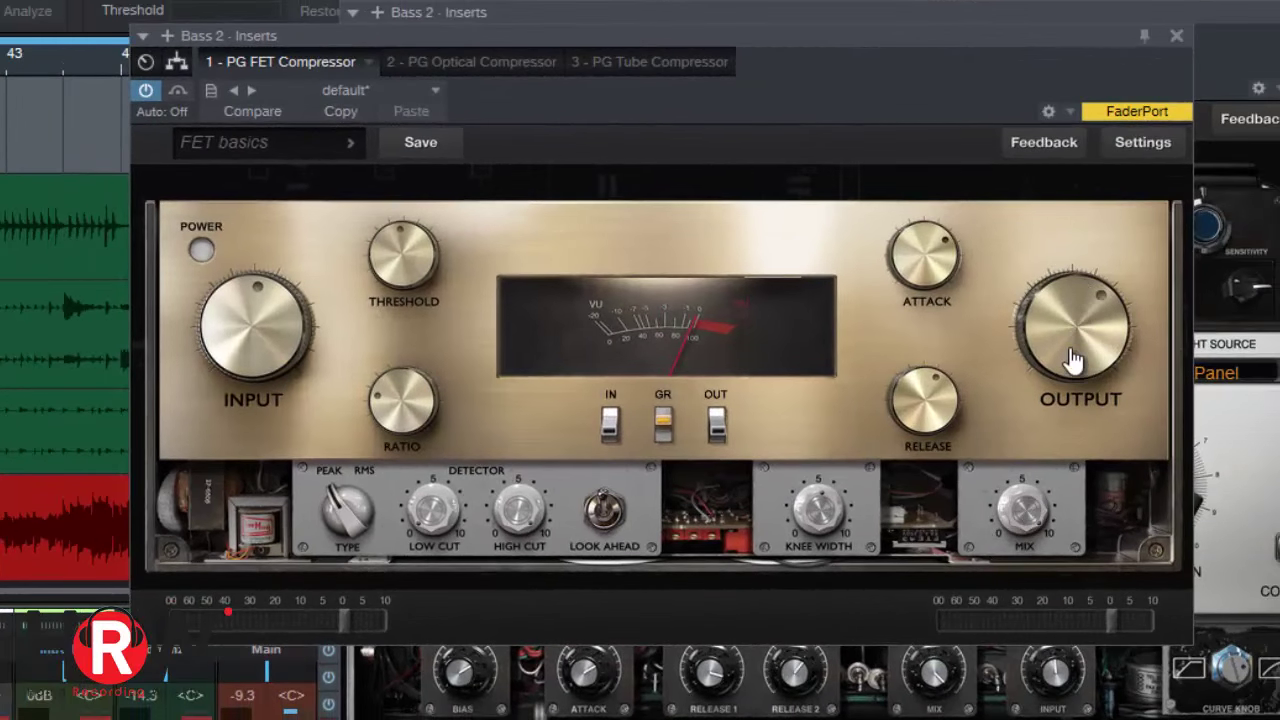
click(180, 88)
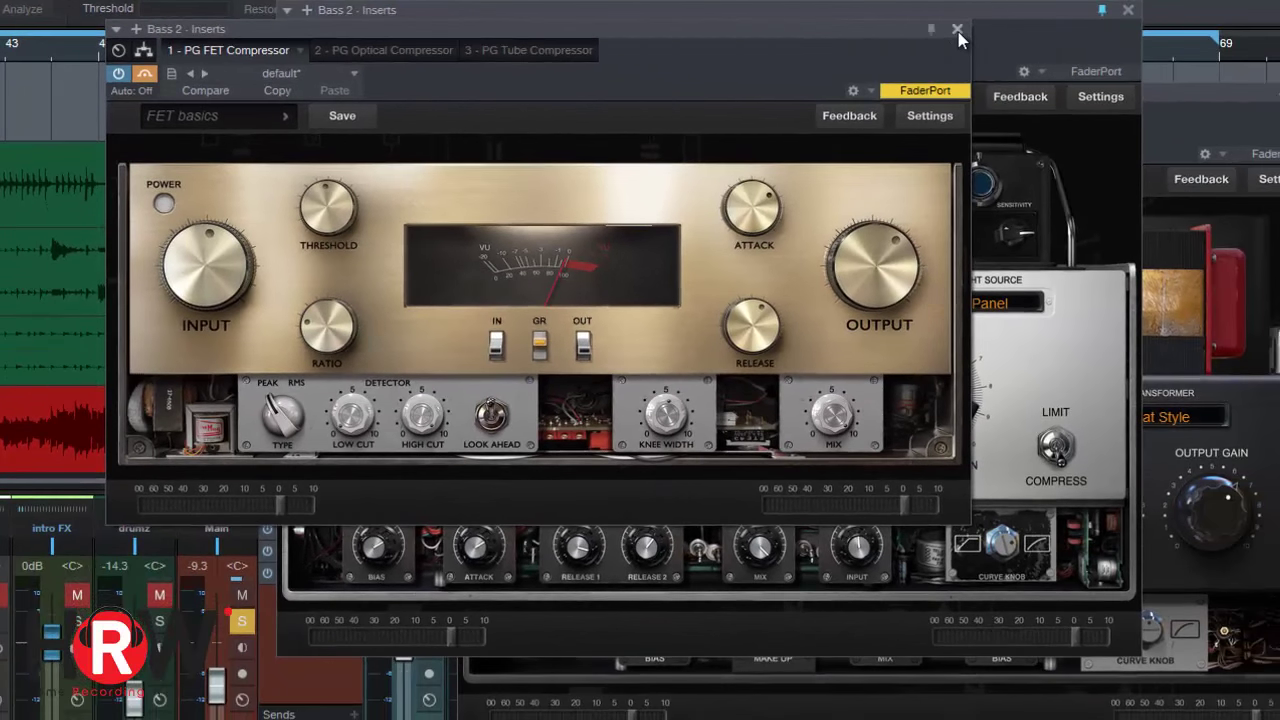
click(957, 31)
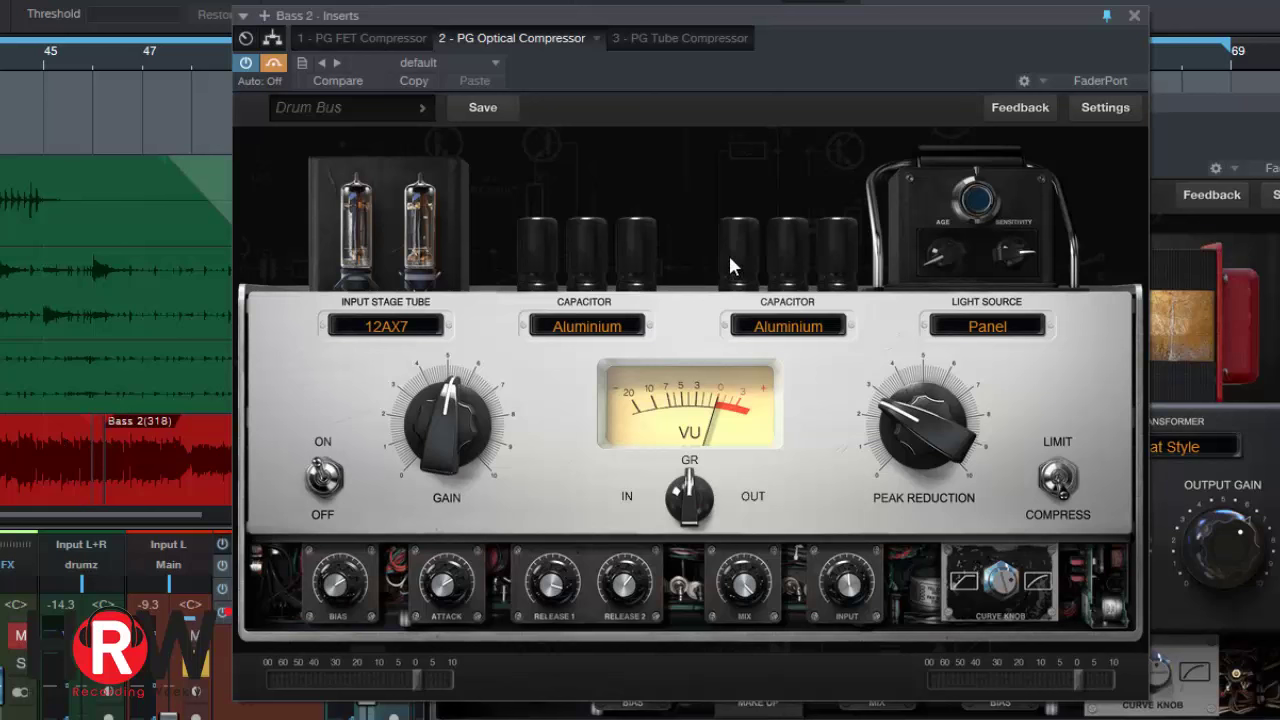
Take the Optical compressor on Bass 2 out of bypass and compare it with the bypassed signal
click(274, 64)
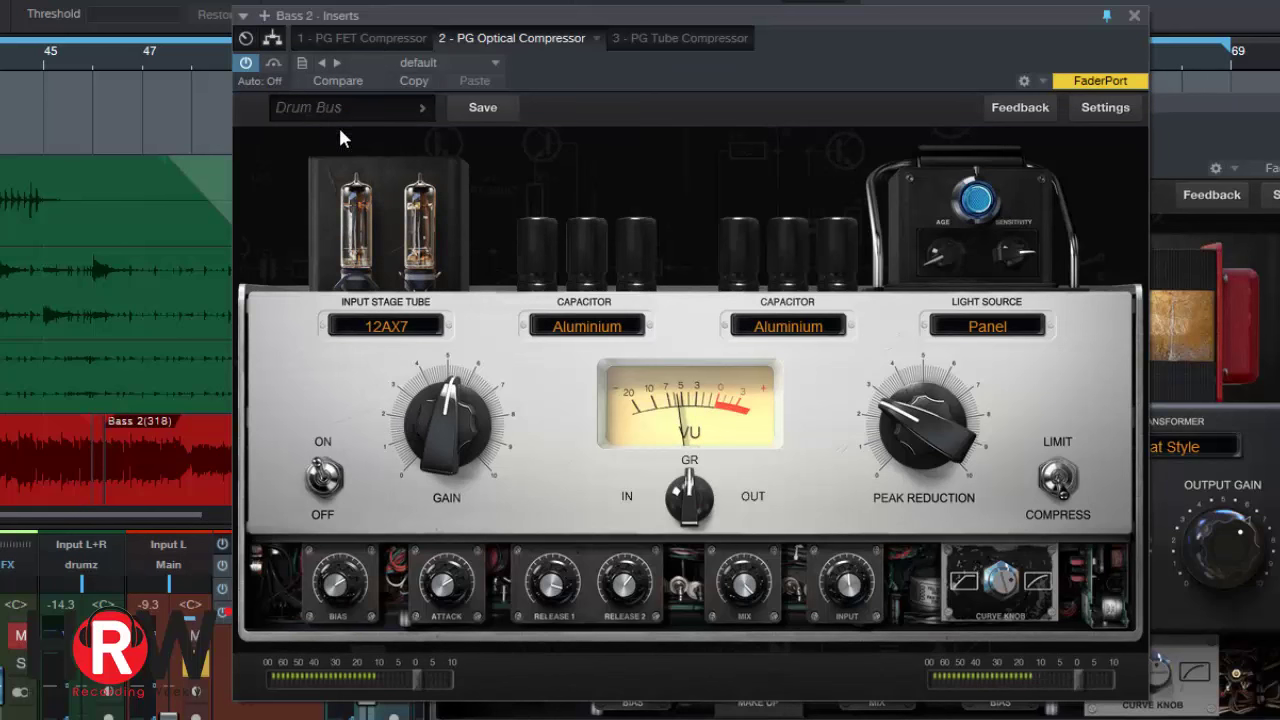
click(276, 65)
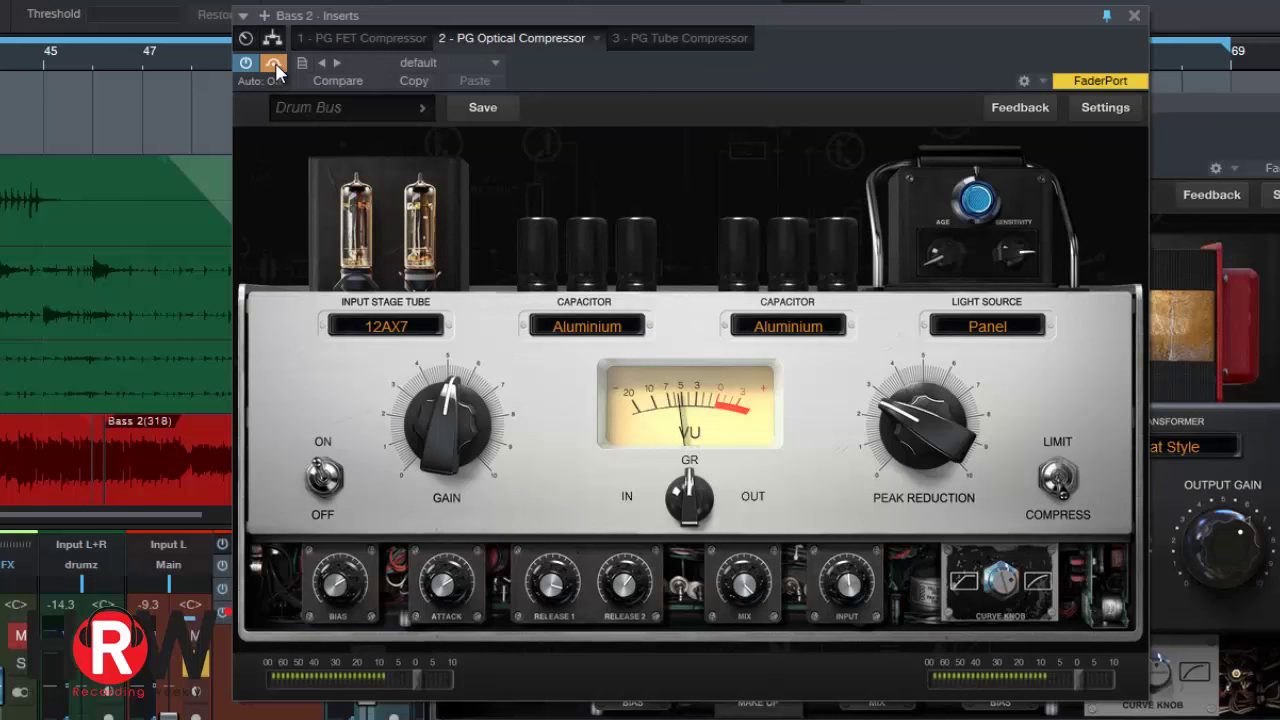
click(274, 65)
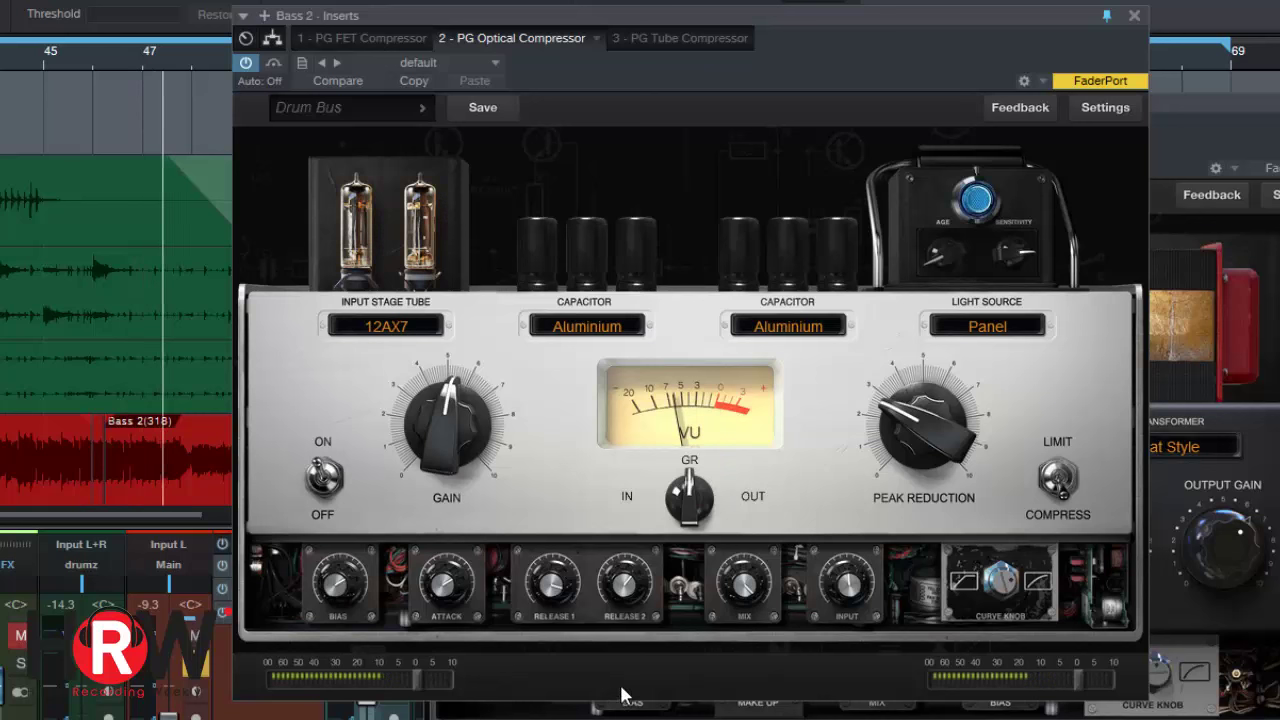
Set the Optical compressor's Mix to 50% and compare the blended sound with bypass
drag(745, 592, 743, 662)
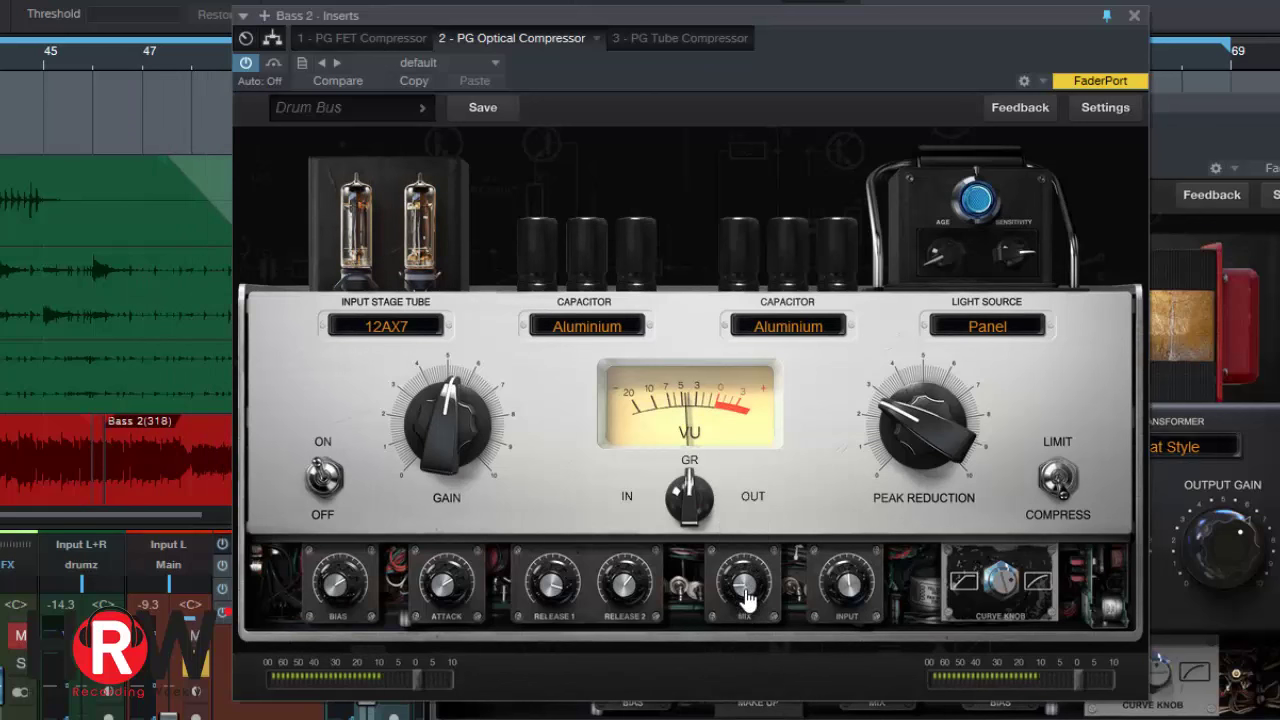
scroll(748, 590, down, 5)
scroll(748, 590, up, 4)
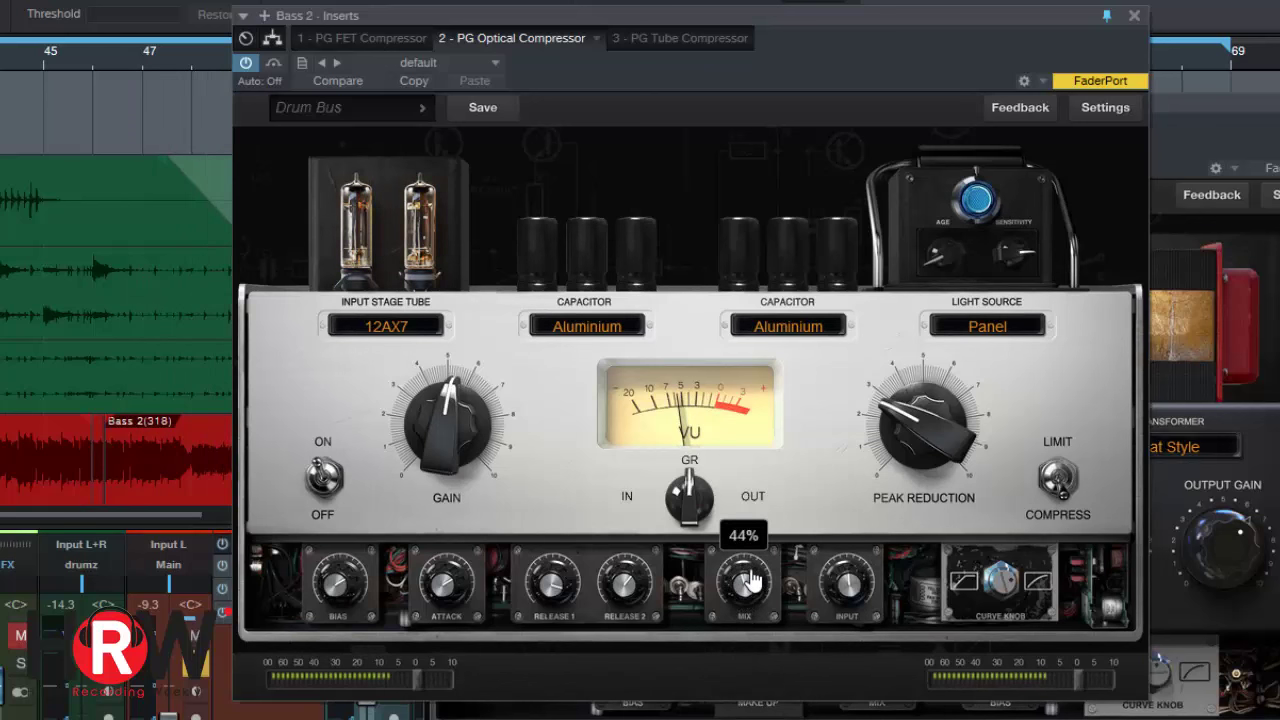
scroll(748, 585, up, 1)
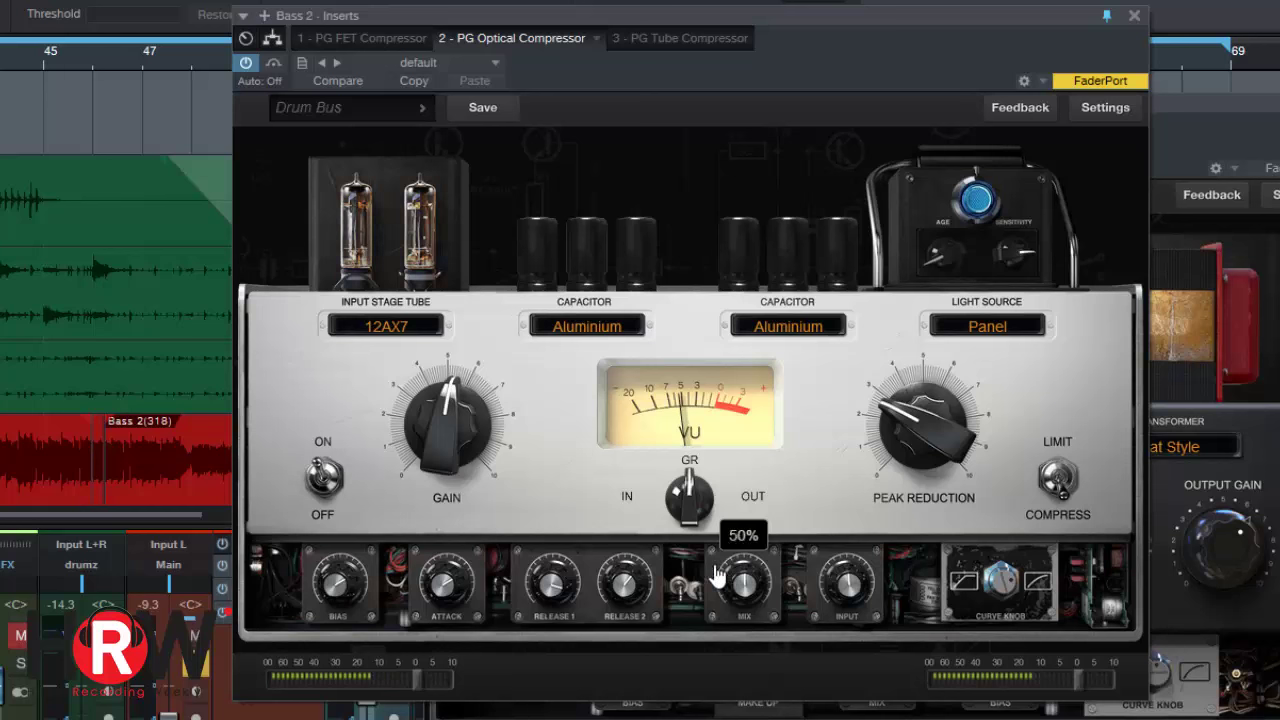
click(273, 64)
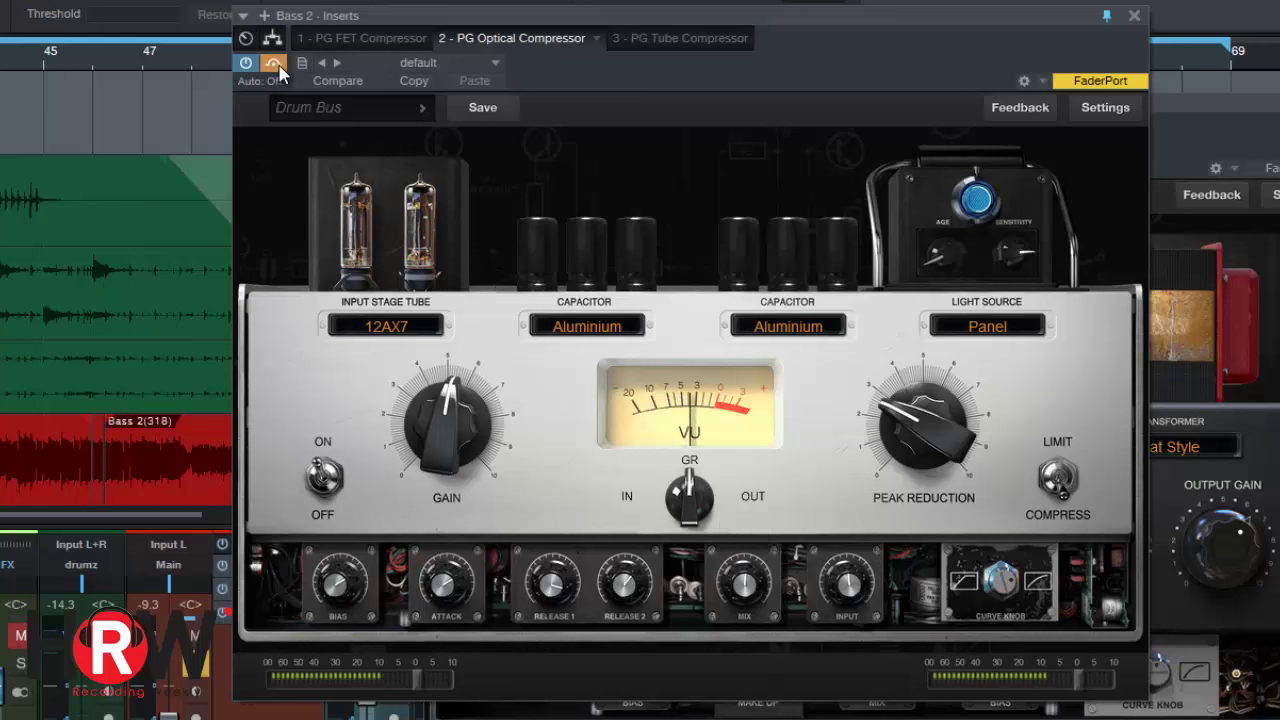
click(273, 64)
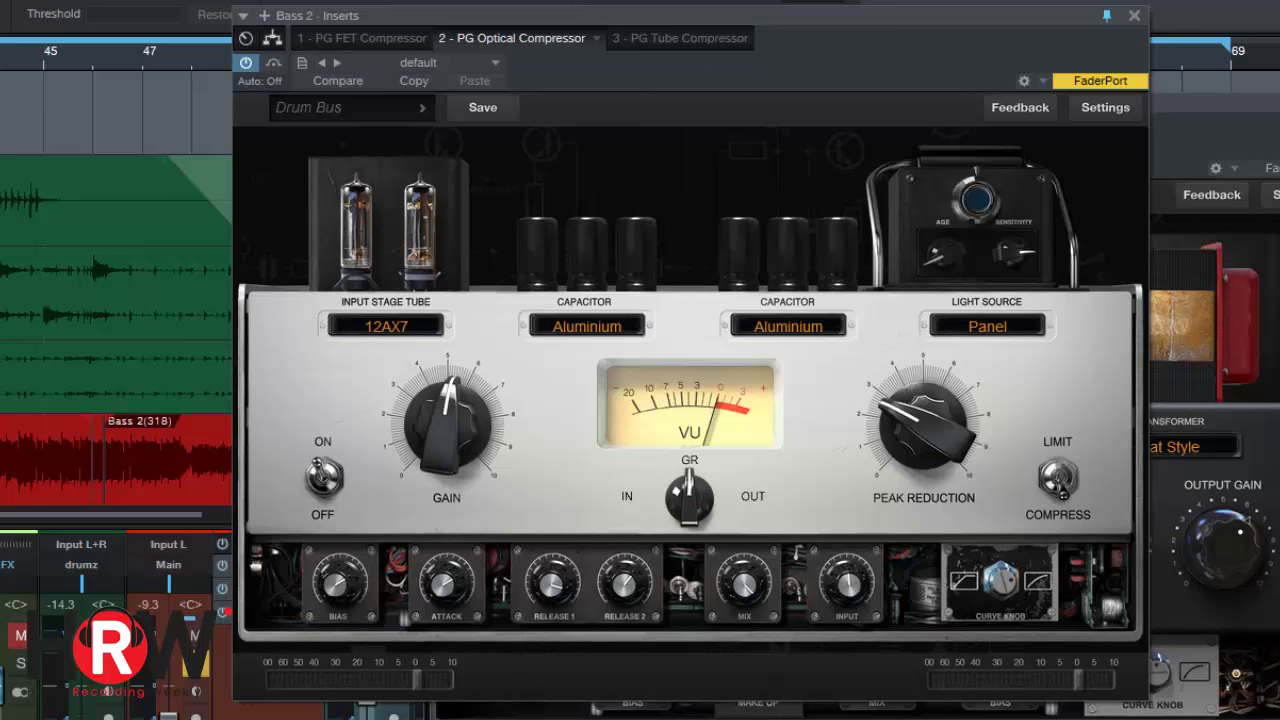
Flip the Optical compressor's Limit/Compress switch to the other mode and back
mouse_move(831, 366)
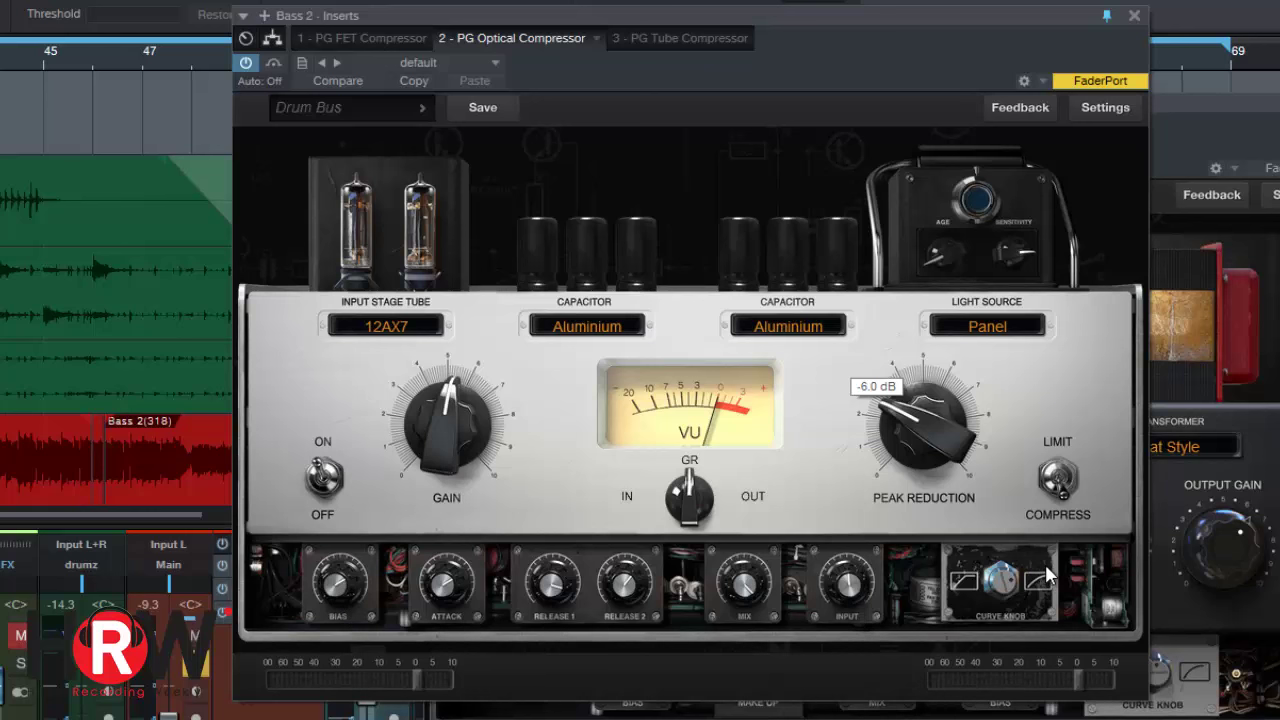
click(1062, 482)
click(1062, 482)
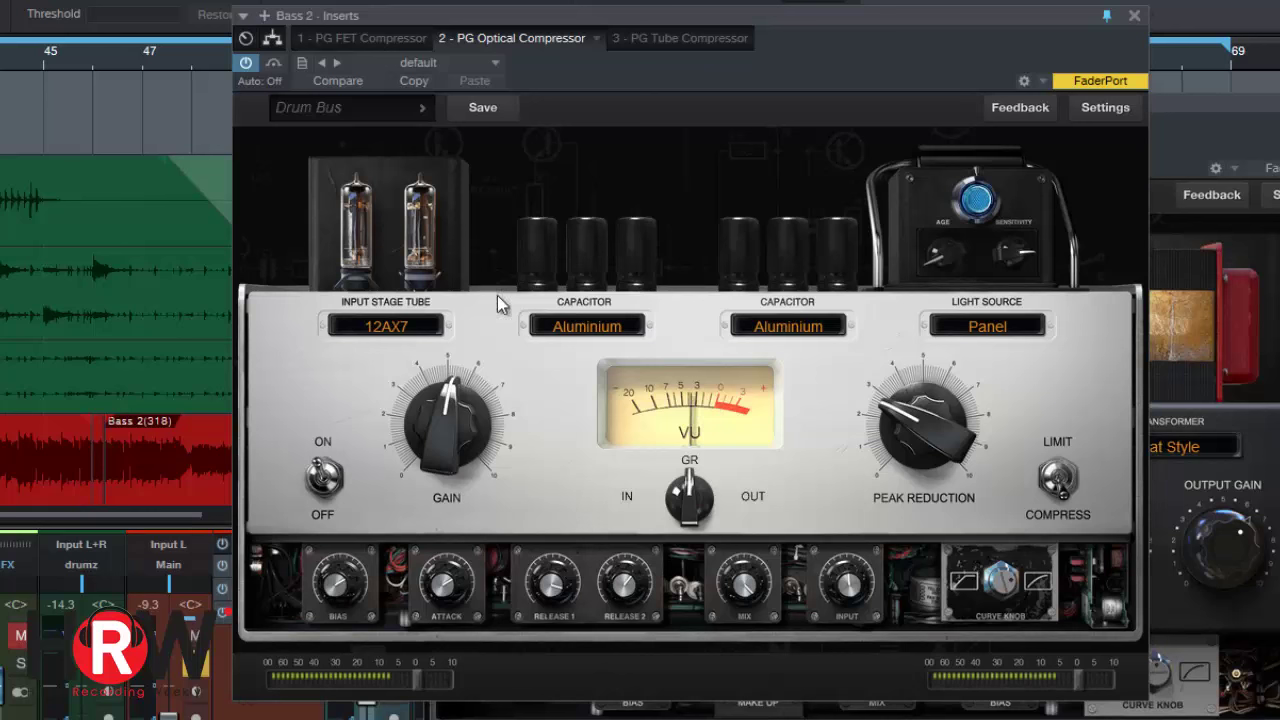
Audition the Optical compressor's input stage tube at Off and 12AU7, and set it to 12AT7
click(422, 328)
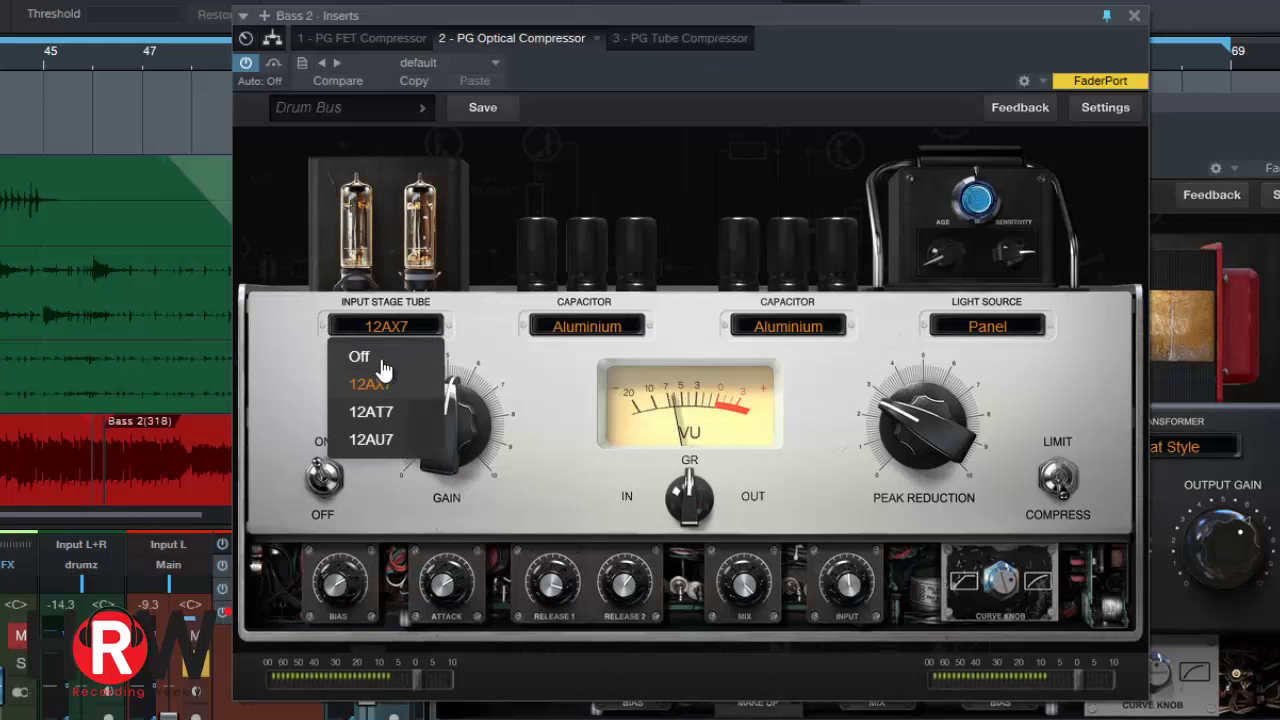
click(372, 356)
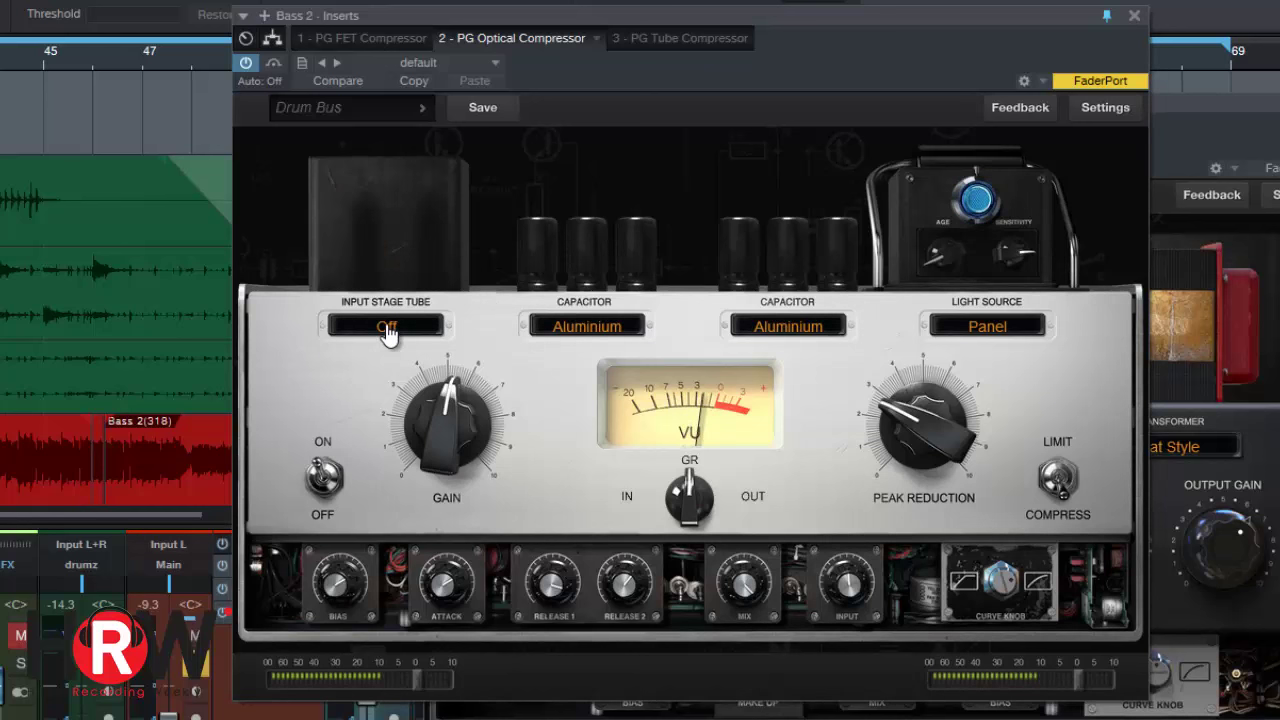
click(388, 334)
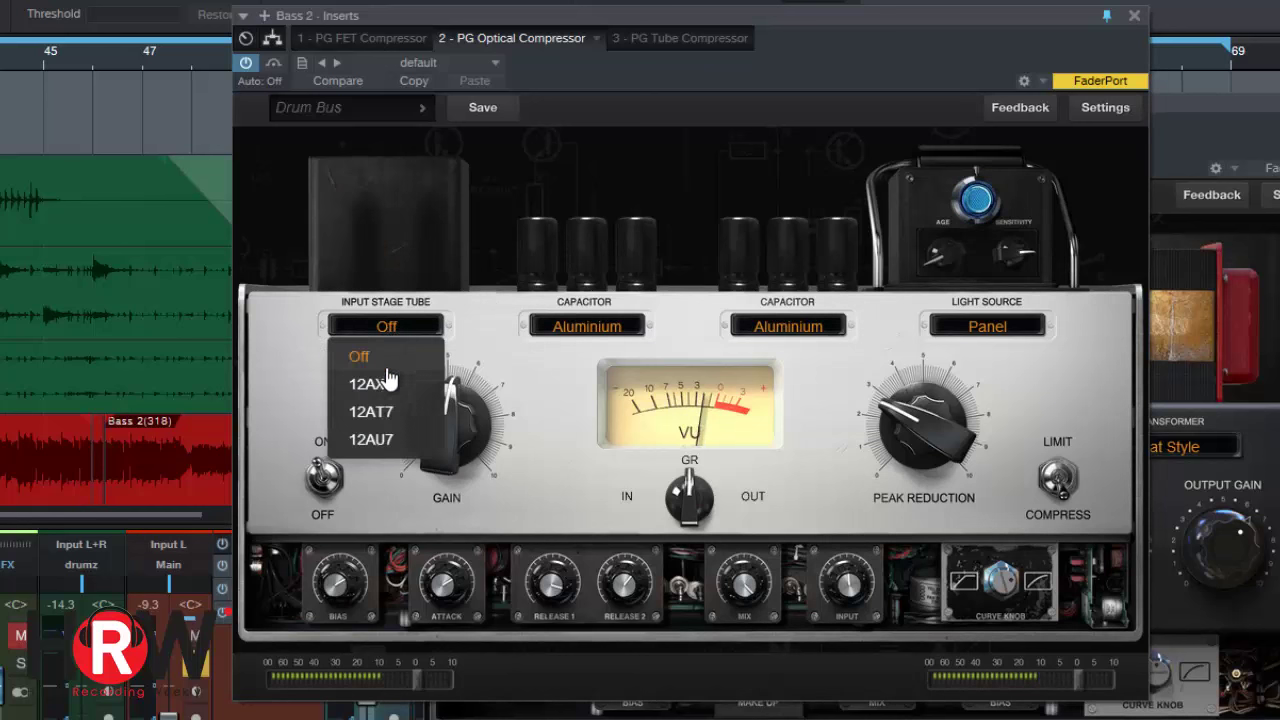
click(378, 441)
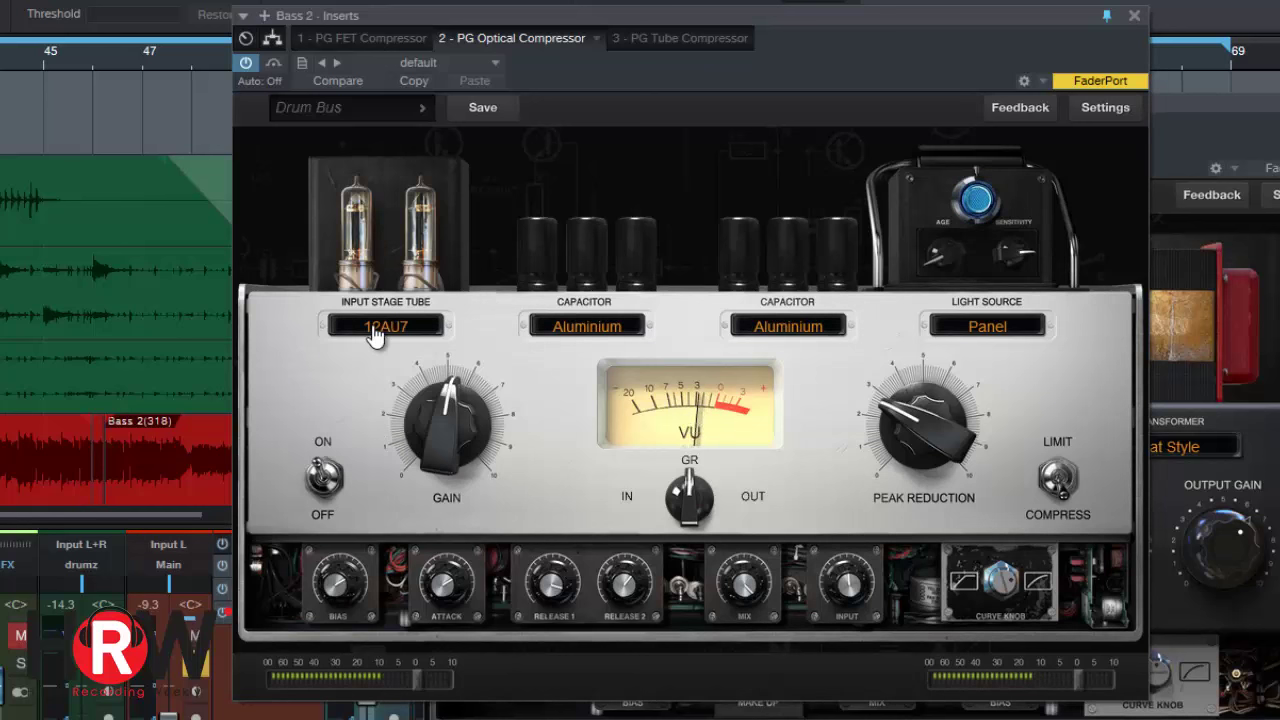
click(390, 334)
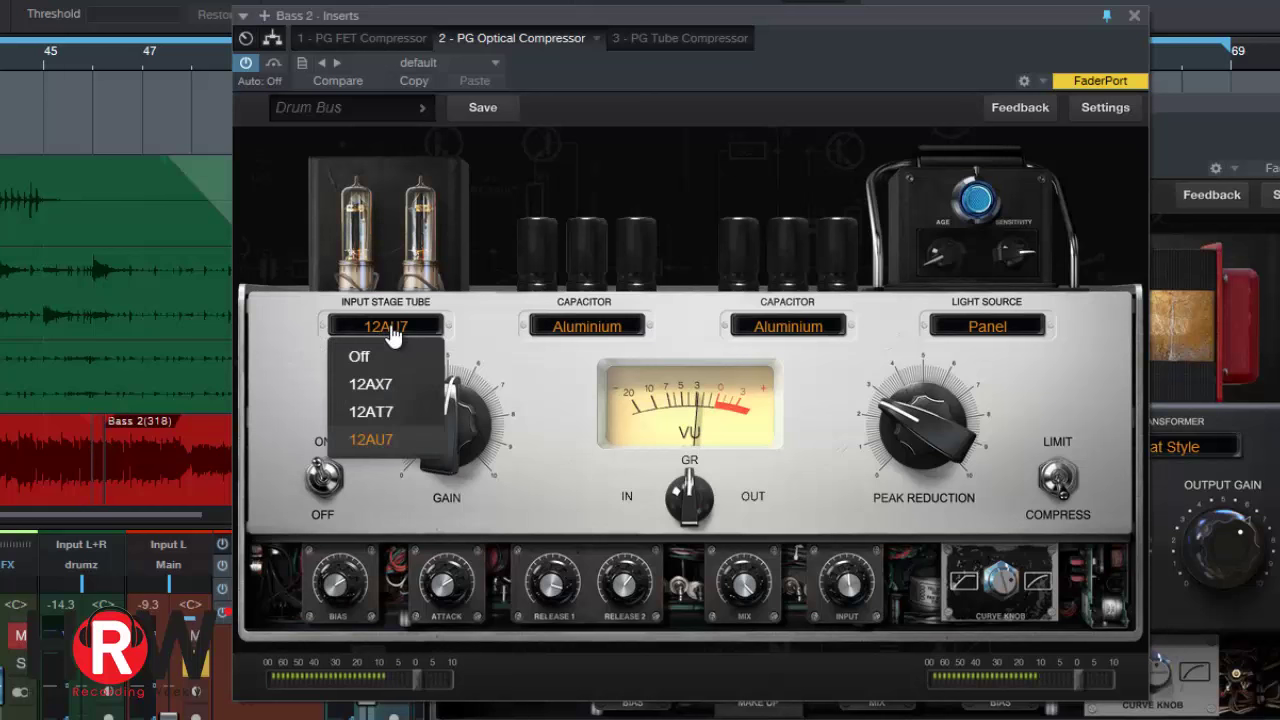
click(385, 417)
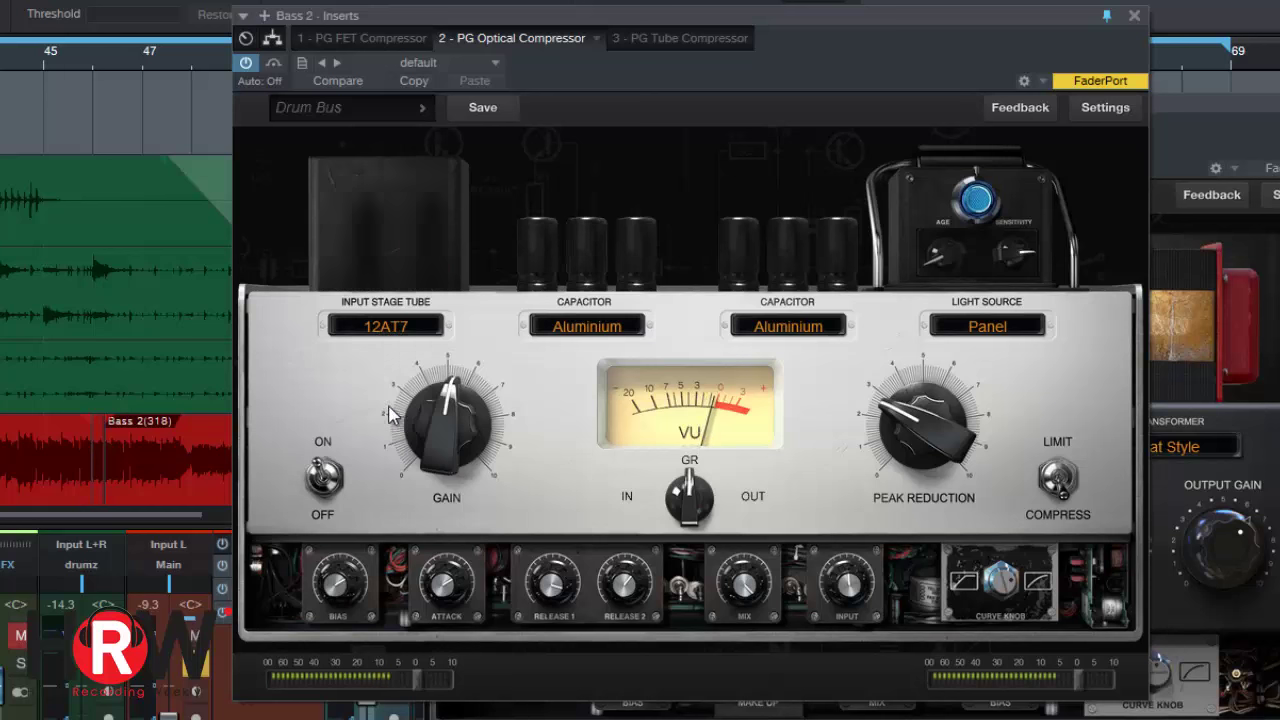
Audition the Optical compressor's input stage tube at 12AX7
drag(918, 453, 921, 425)
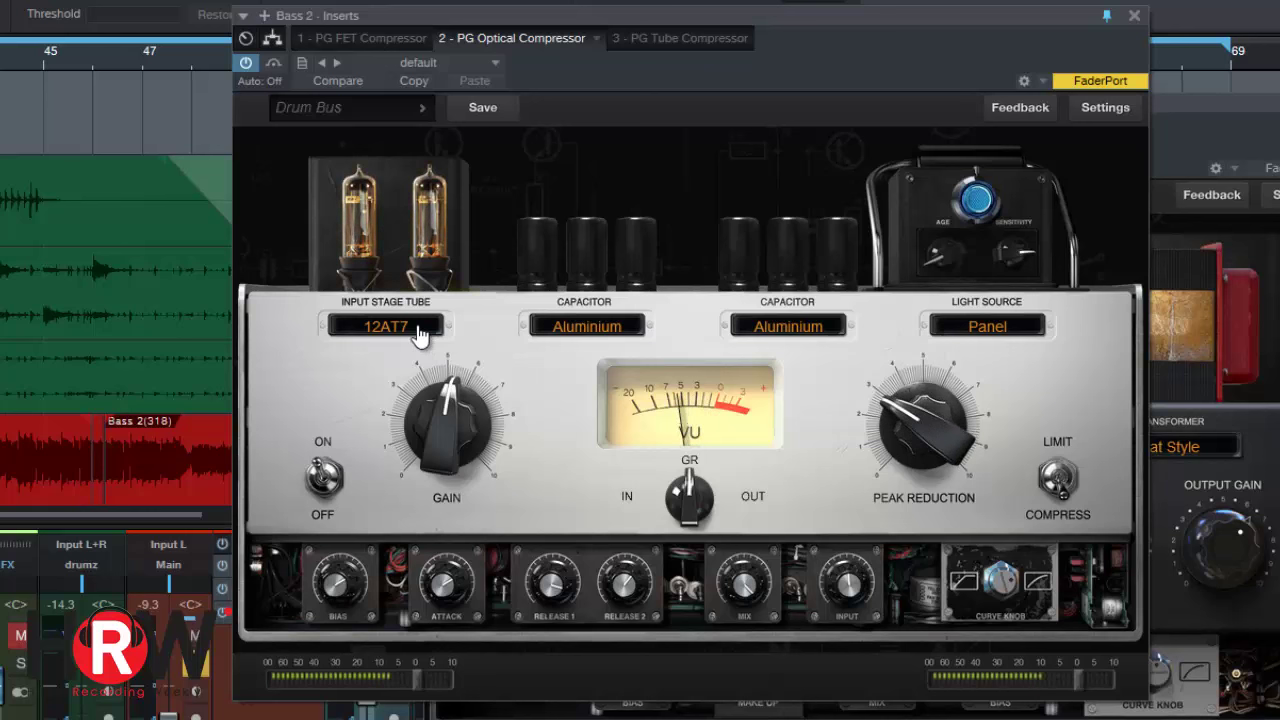
click(420, 332)
click(400, 386)
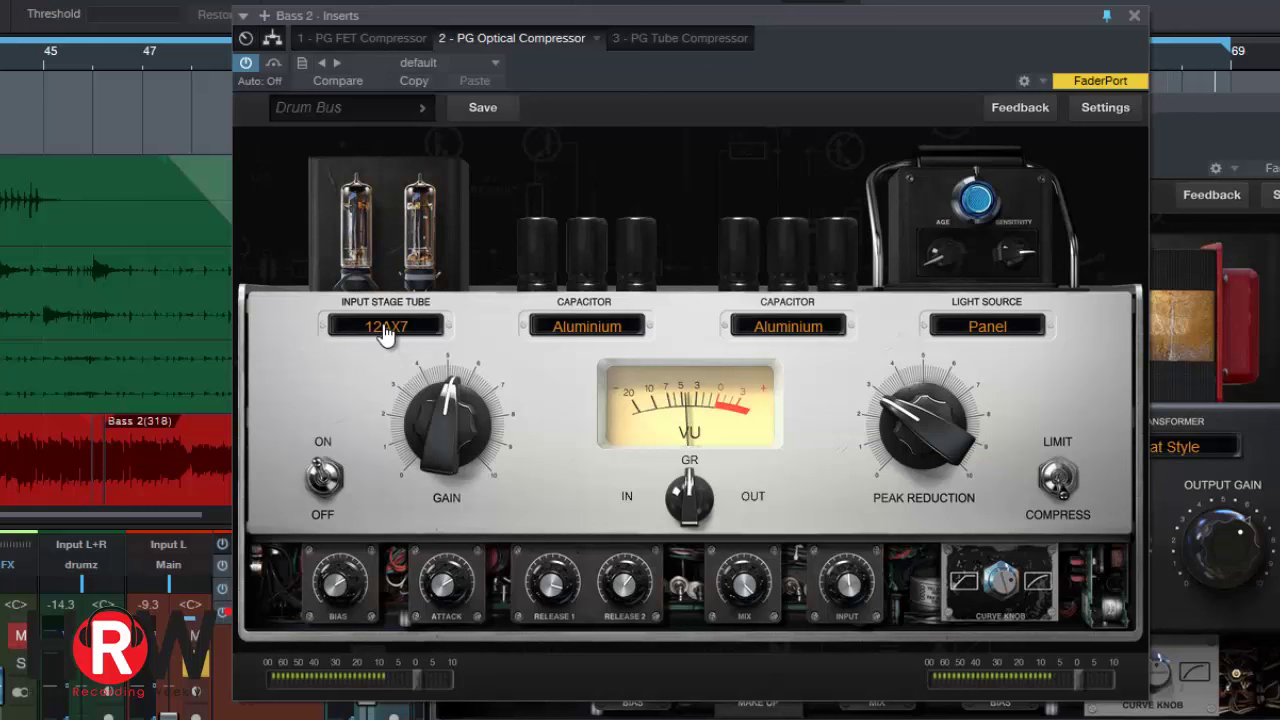
Set the Optical compressor's first capacitor to Ceramic and its second capacitor to Mica
click(594, 327)
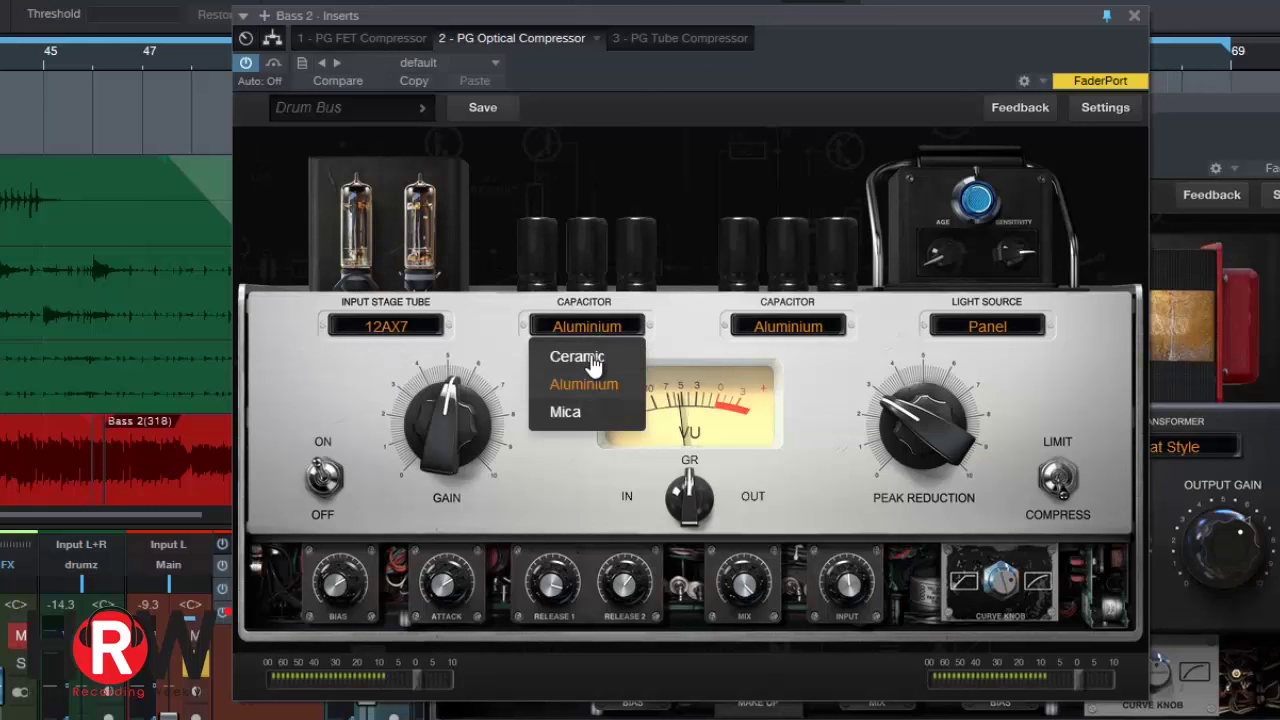
click(592, 355)
click(800, 332)
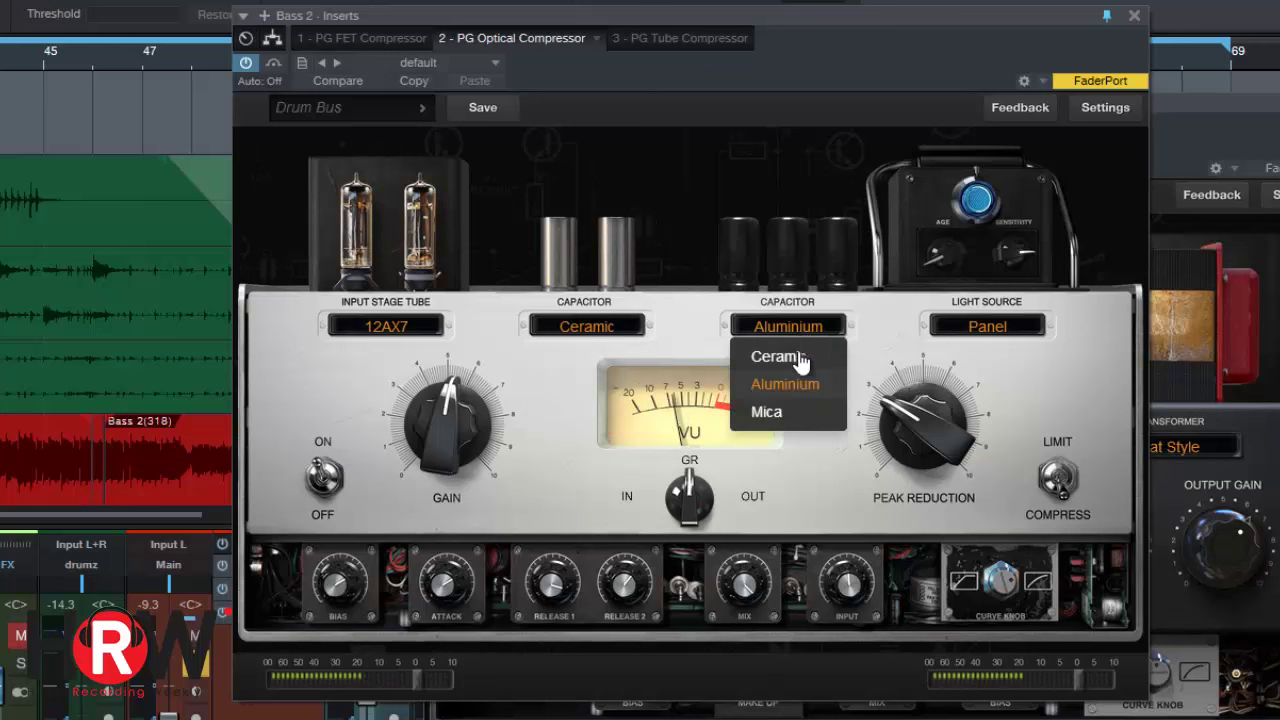
click(802, 412)
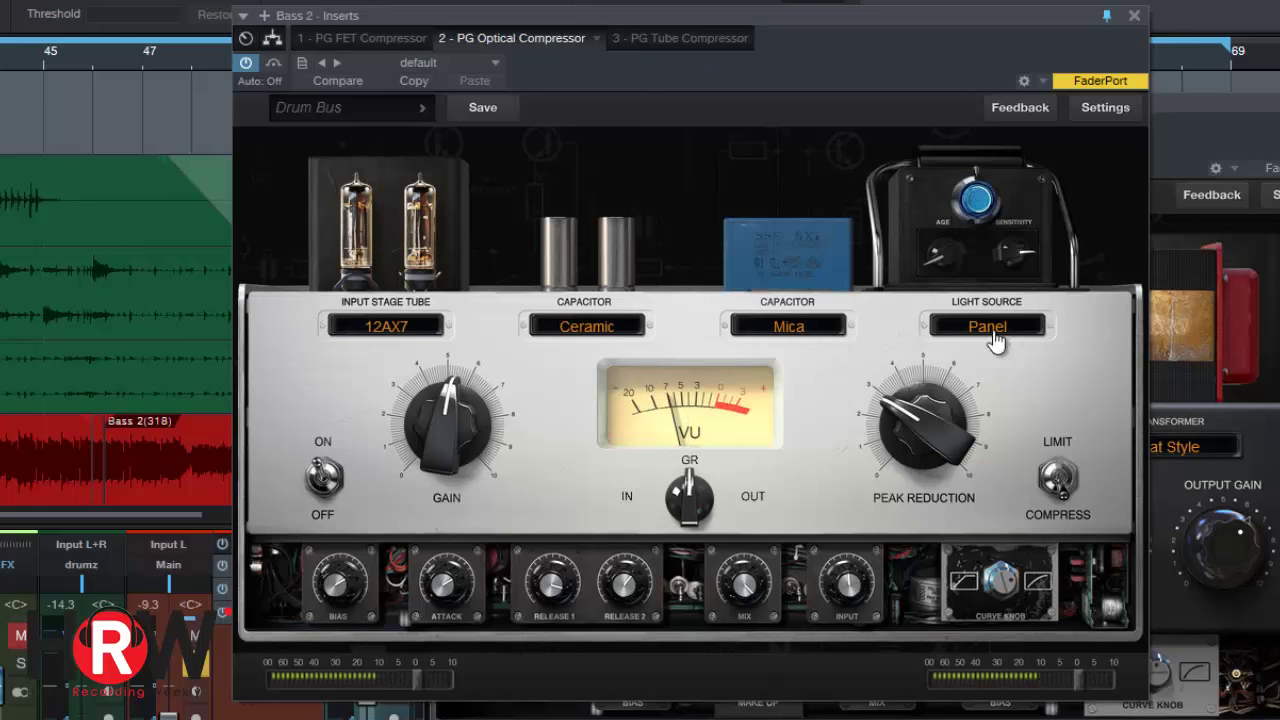
Switch the Optical compressor's light source to Bulb and raise Peak Reduction slightly
click(998, 332)
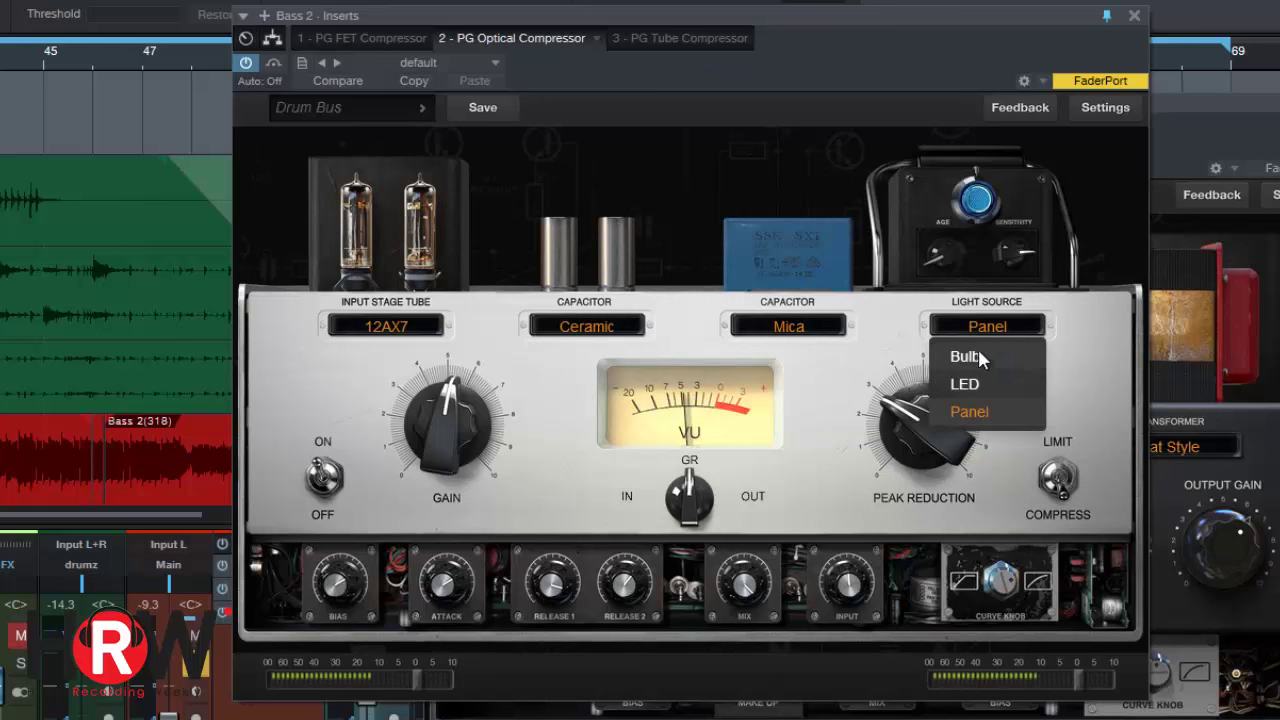
click(966, 357)
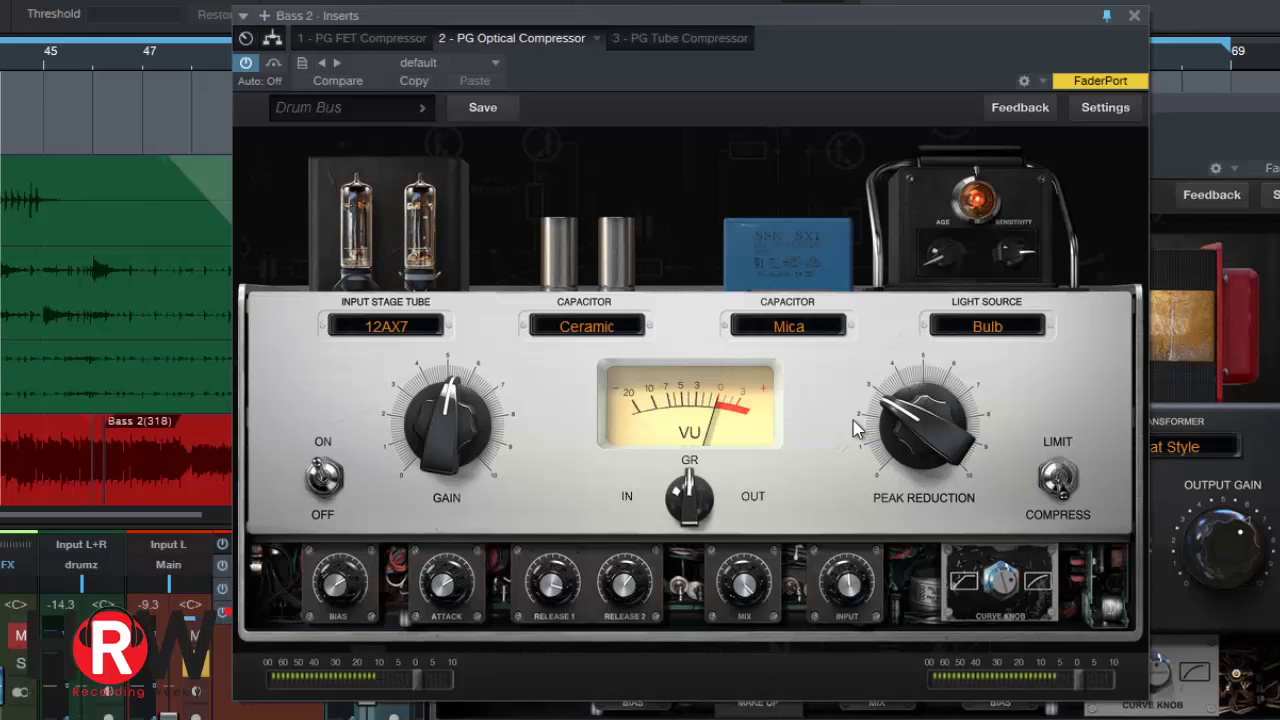
mouse_move(918, 426)
mouse_down()
mouse_move(920, 405)
mouse_move(922, 427)
mouse_up()
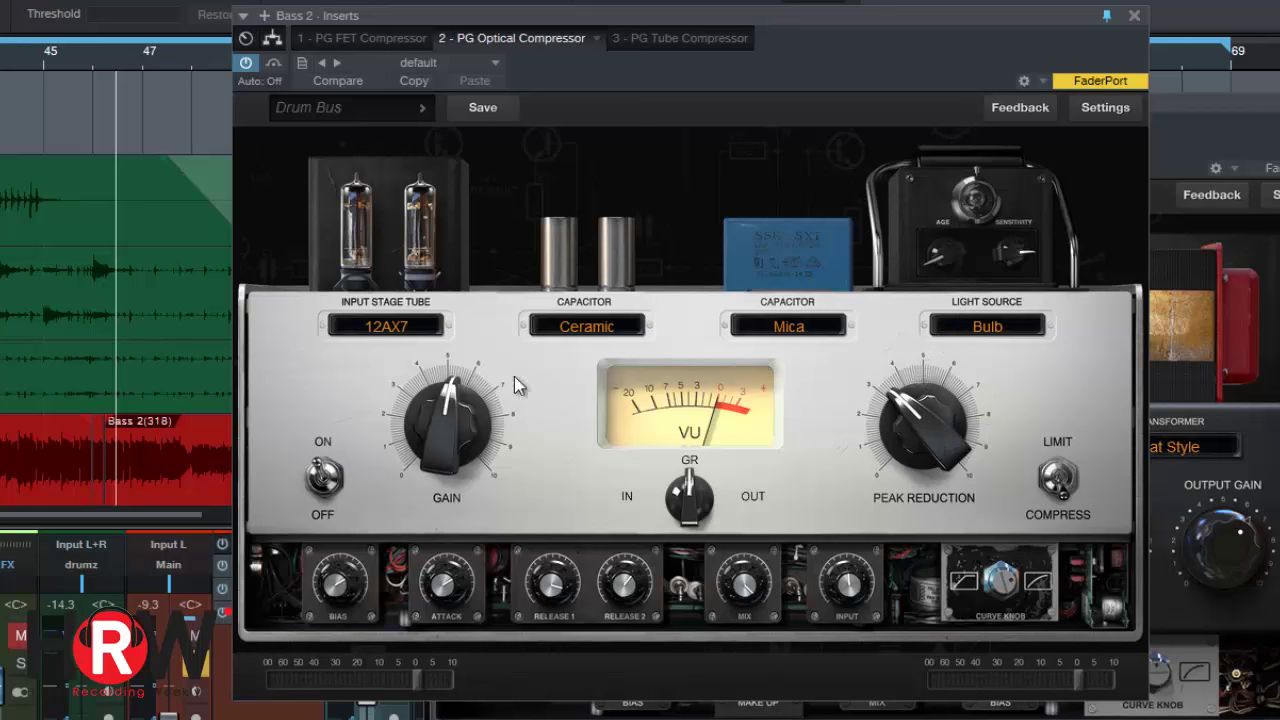
Set the Optical compressor's input stage tube to 12AT7 and its light source to Panel
click(407, 325)
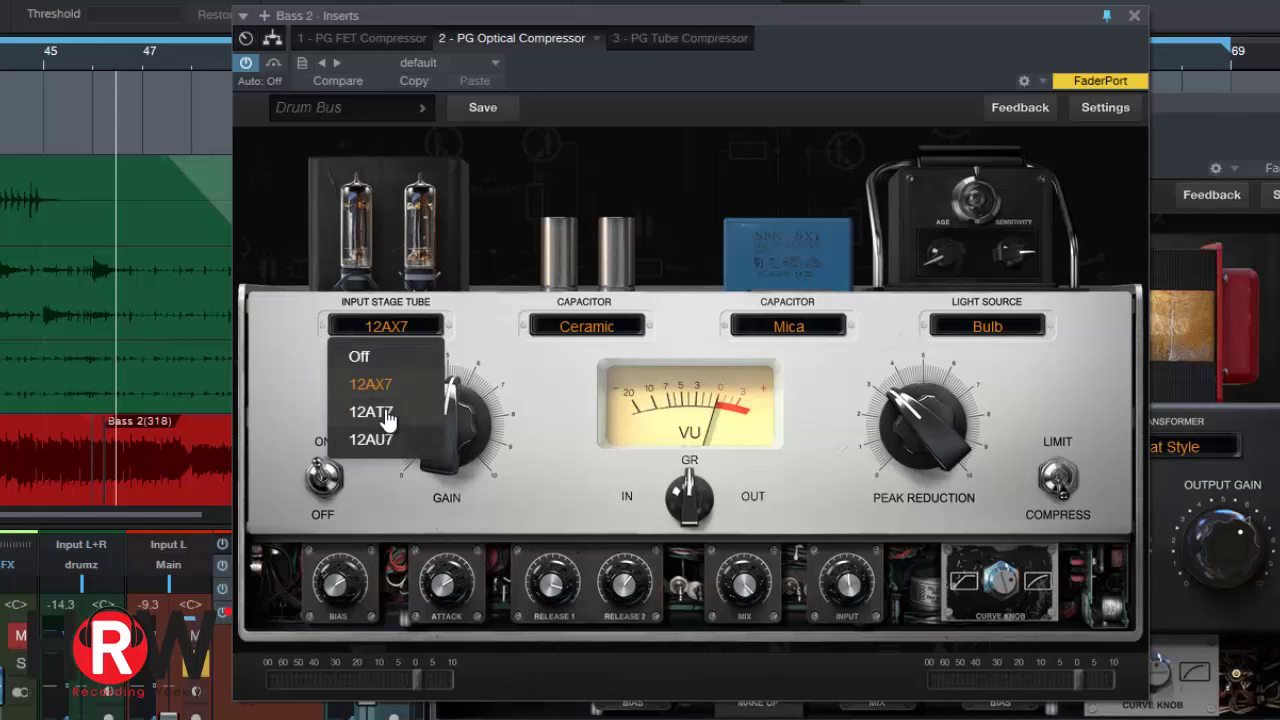
click(387, 418)
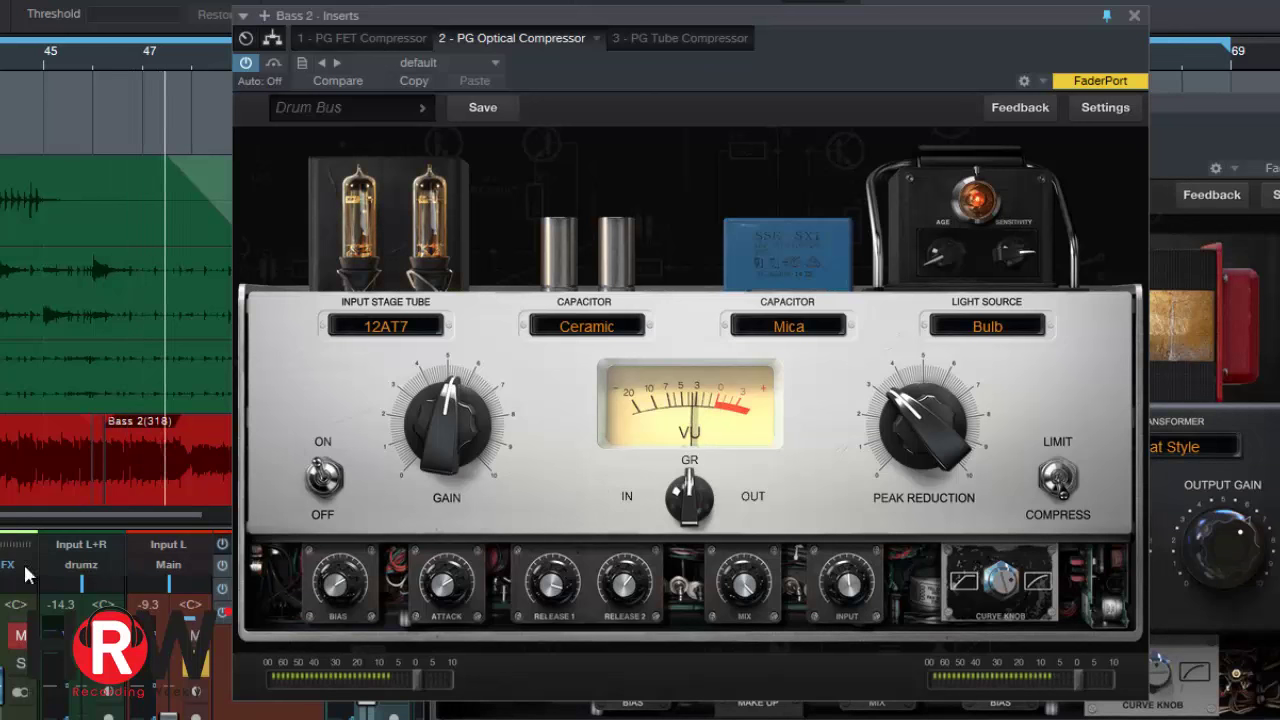
click(1003, 325)
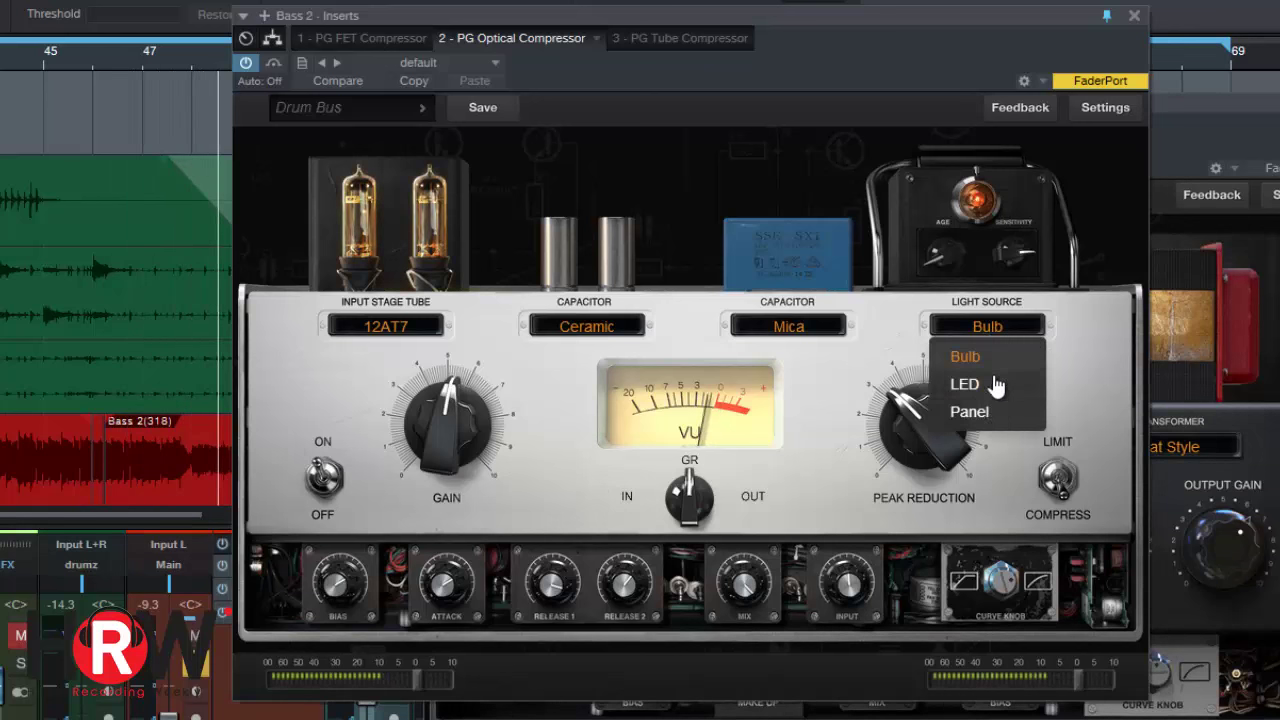
click(994, 412)
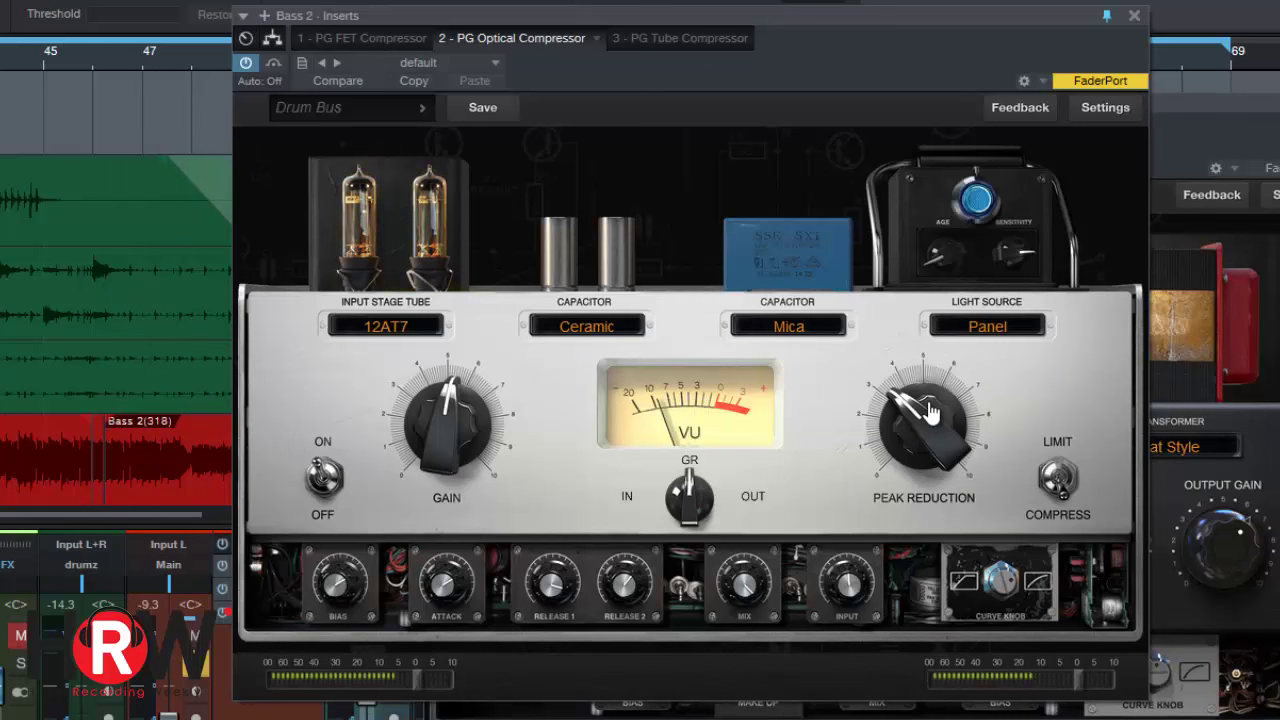
Compare the reconfigured Optical compressor on Bass 2 with the bypassed signal
drag(930, 412, 936, 414)
click(273, 63)
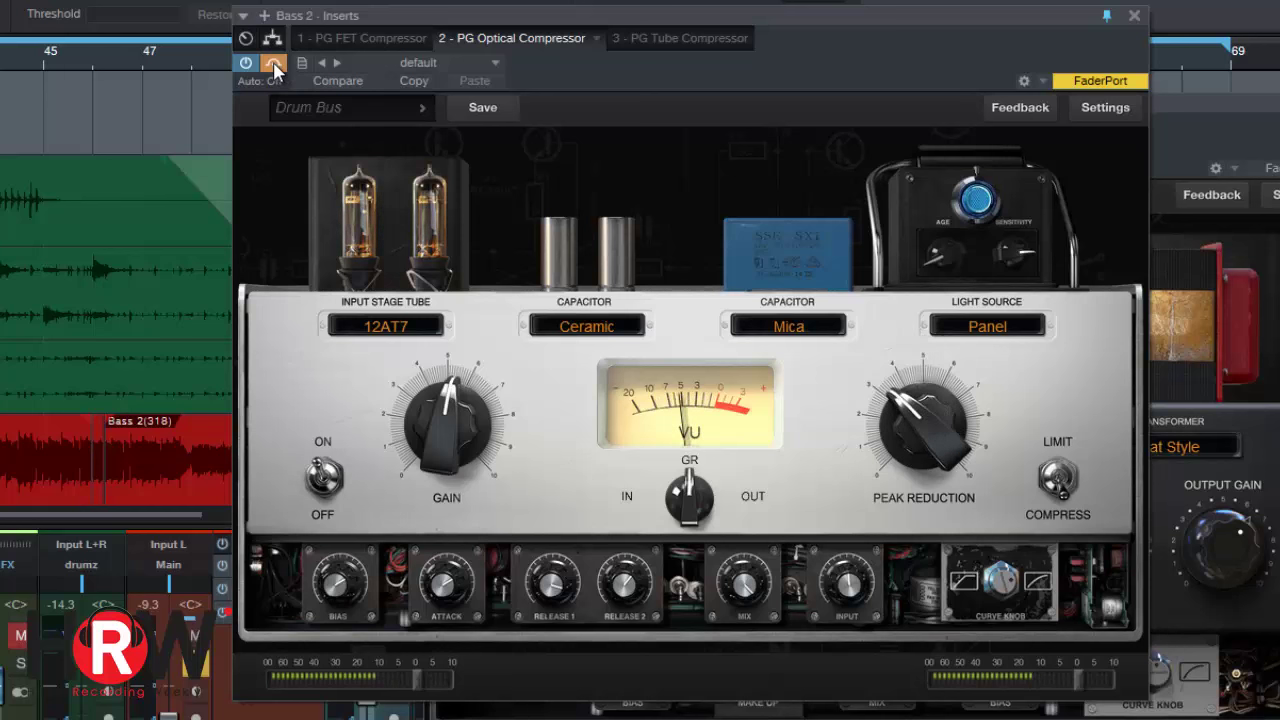
click(273, 63)
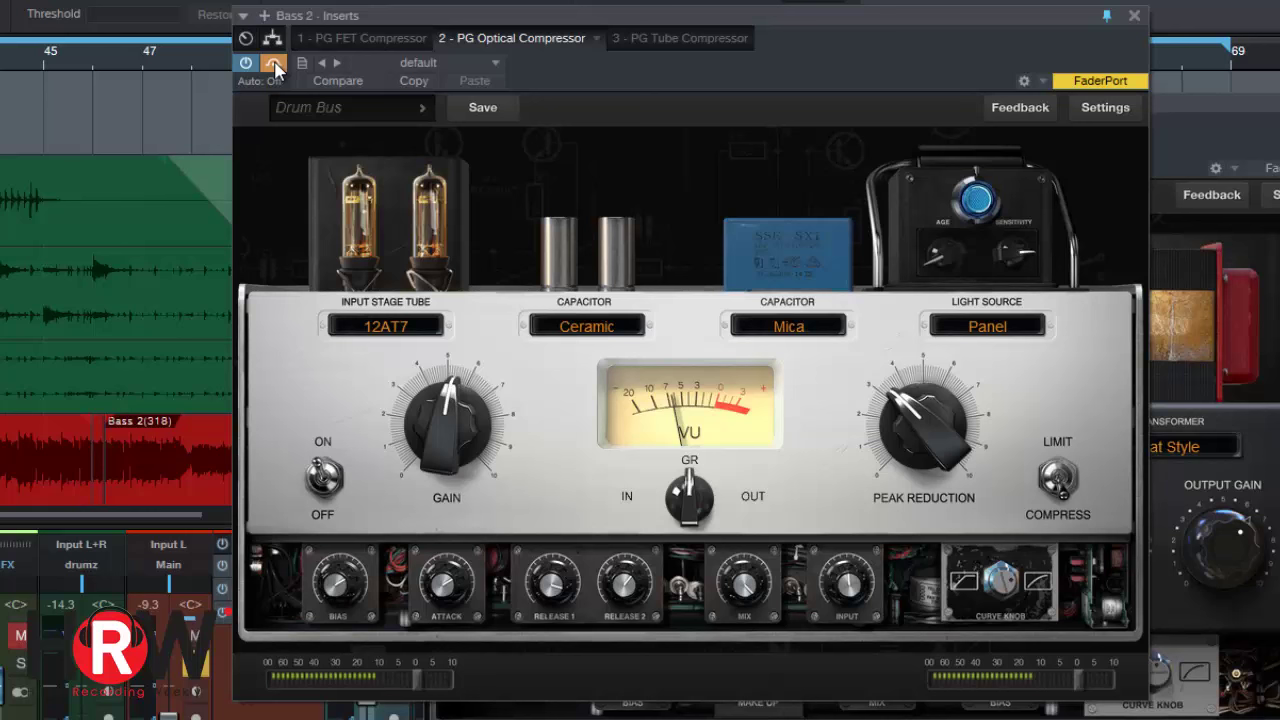
click(274, 64)
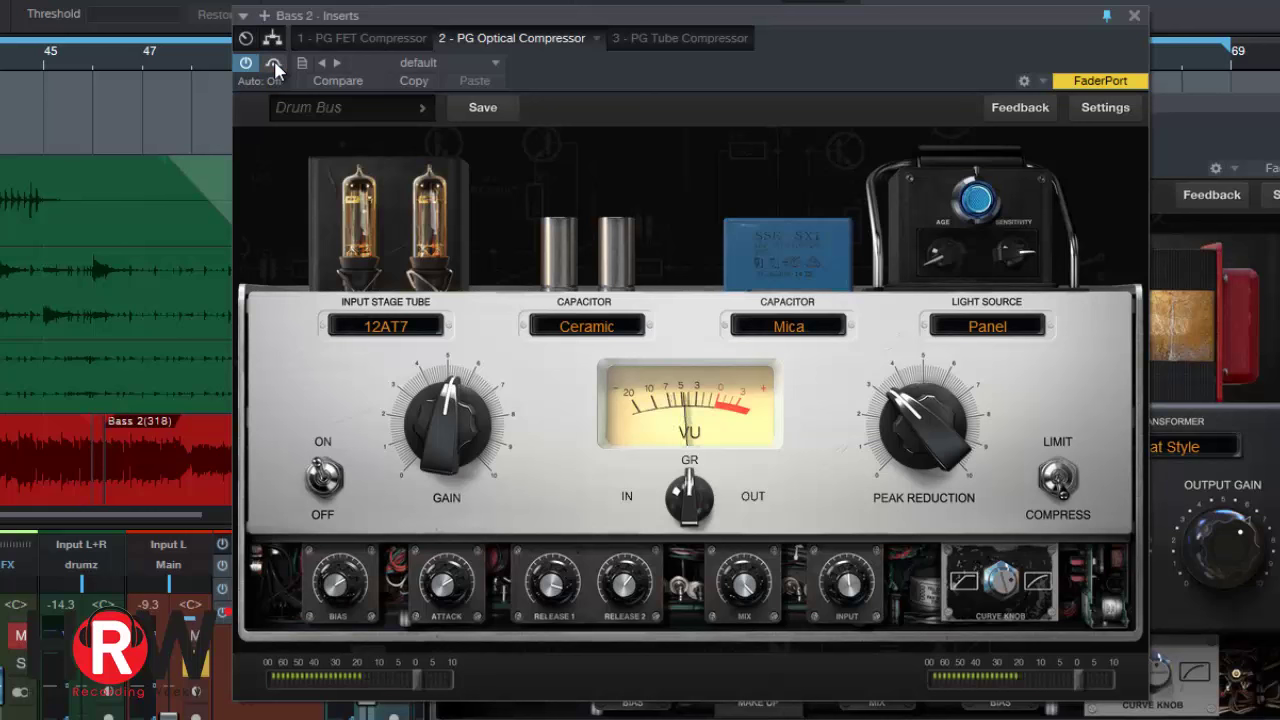
Bypass the Optical compressor on Bass 2 and close its window
drag(560, 588, 552, 656)
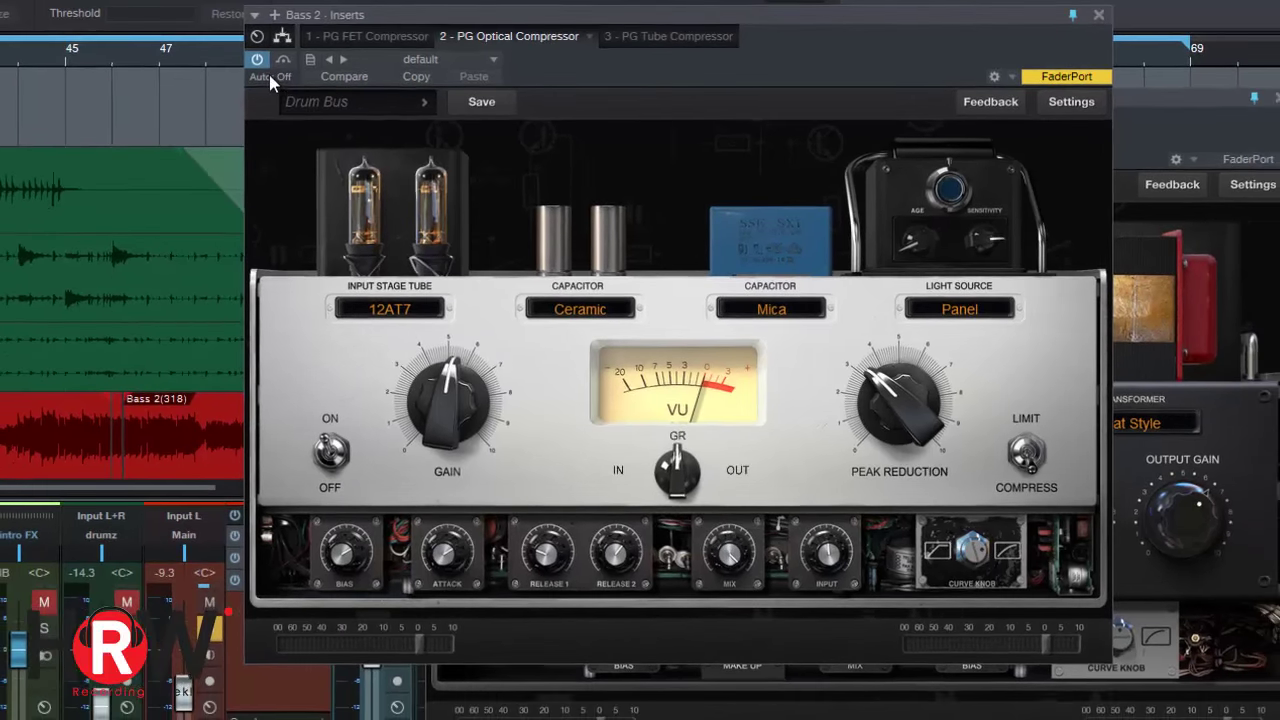
click(273, 62)
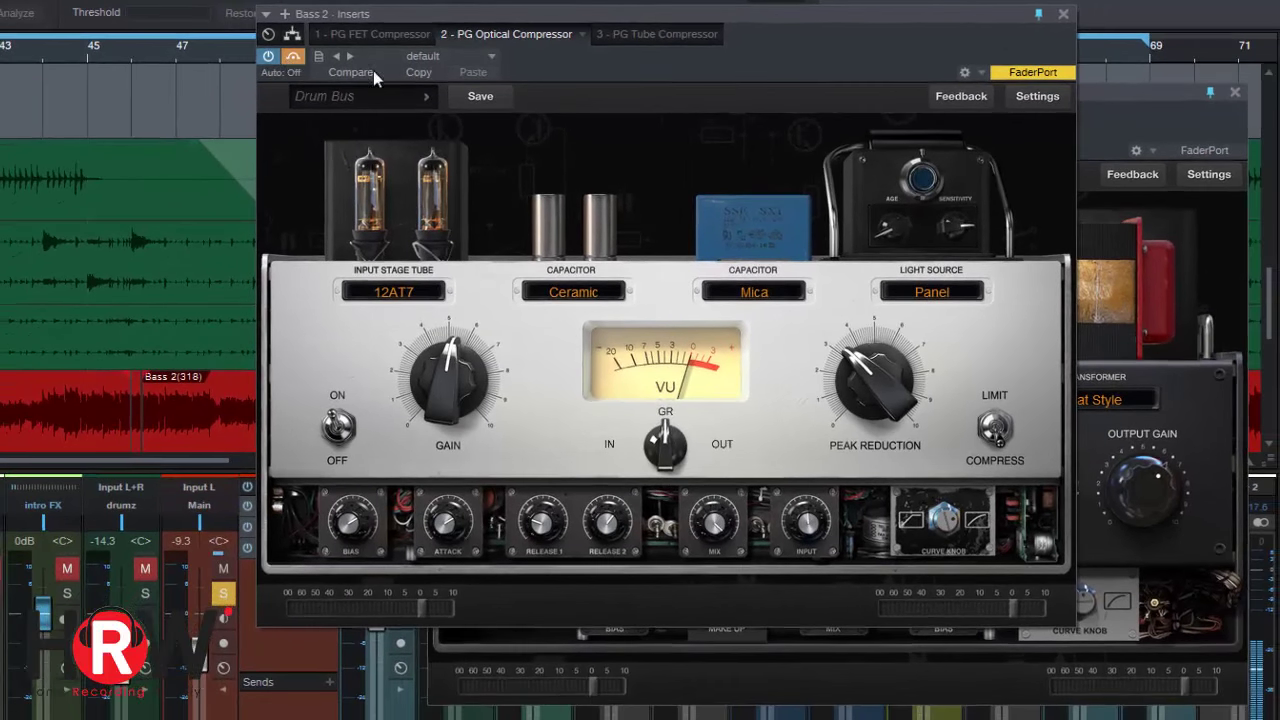
click(1066, 15)
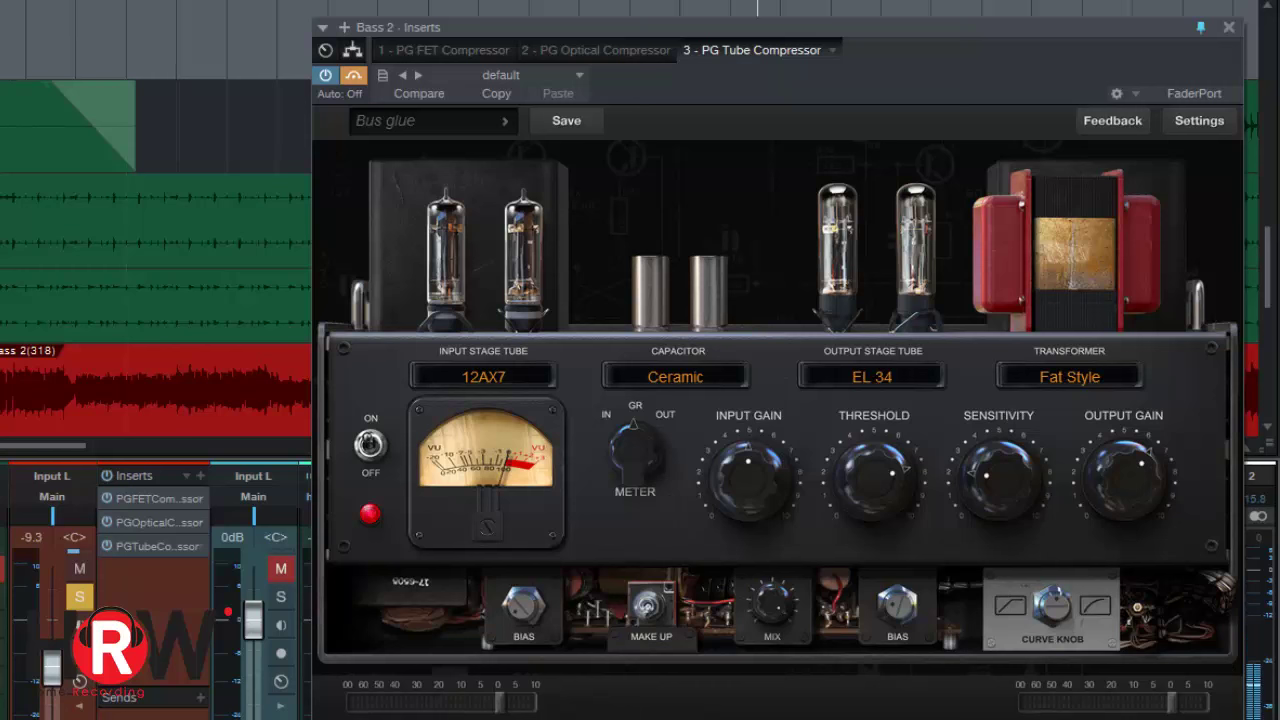
Audition the Bass 2 Tube compressor's input stage tube at Off and 12AX7, and raise its Threshold to about -24 dB
drag(960, 90, 880, 90)
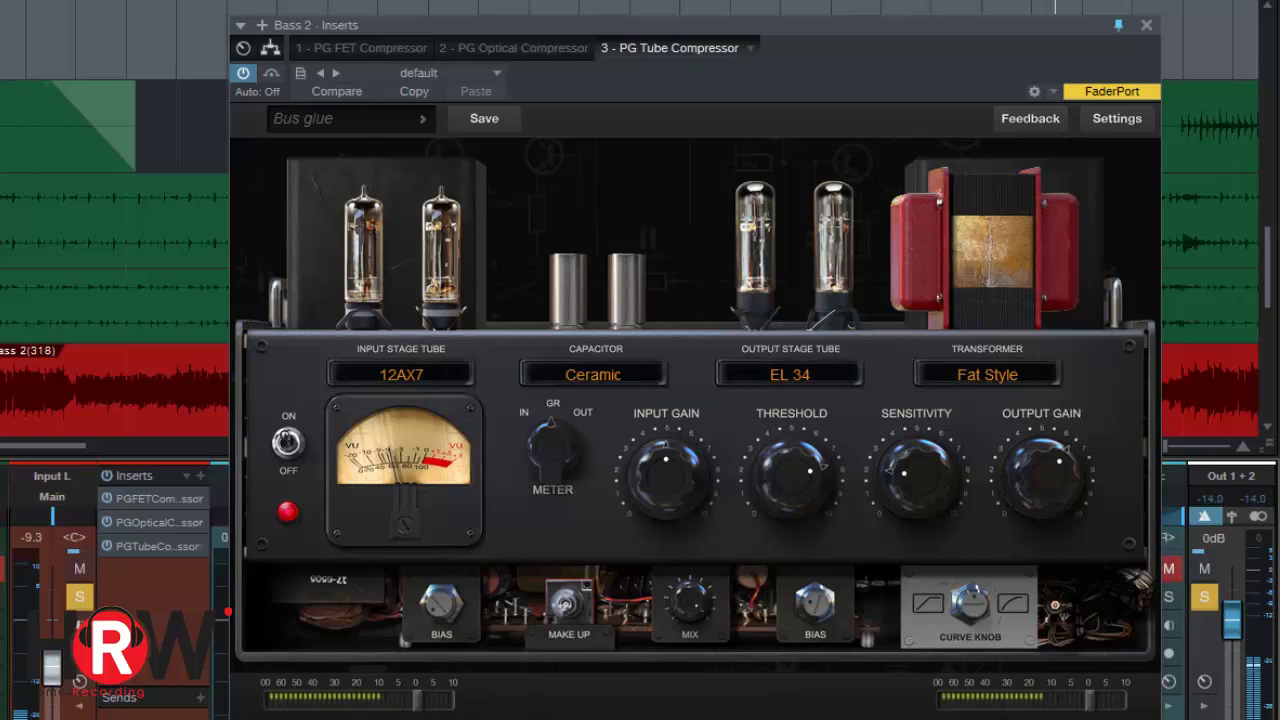
click(446, 372)
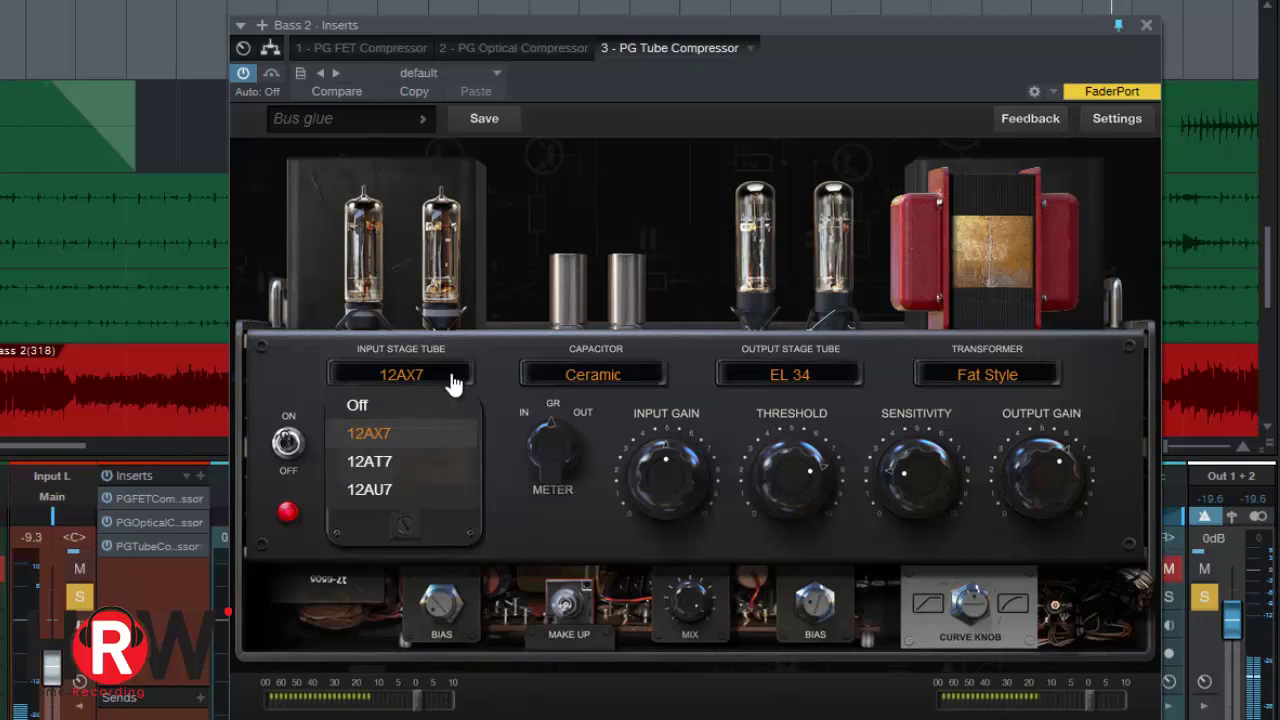
click(444, 405)
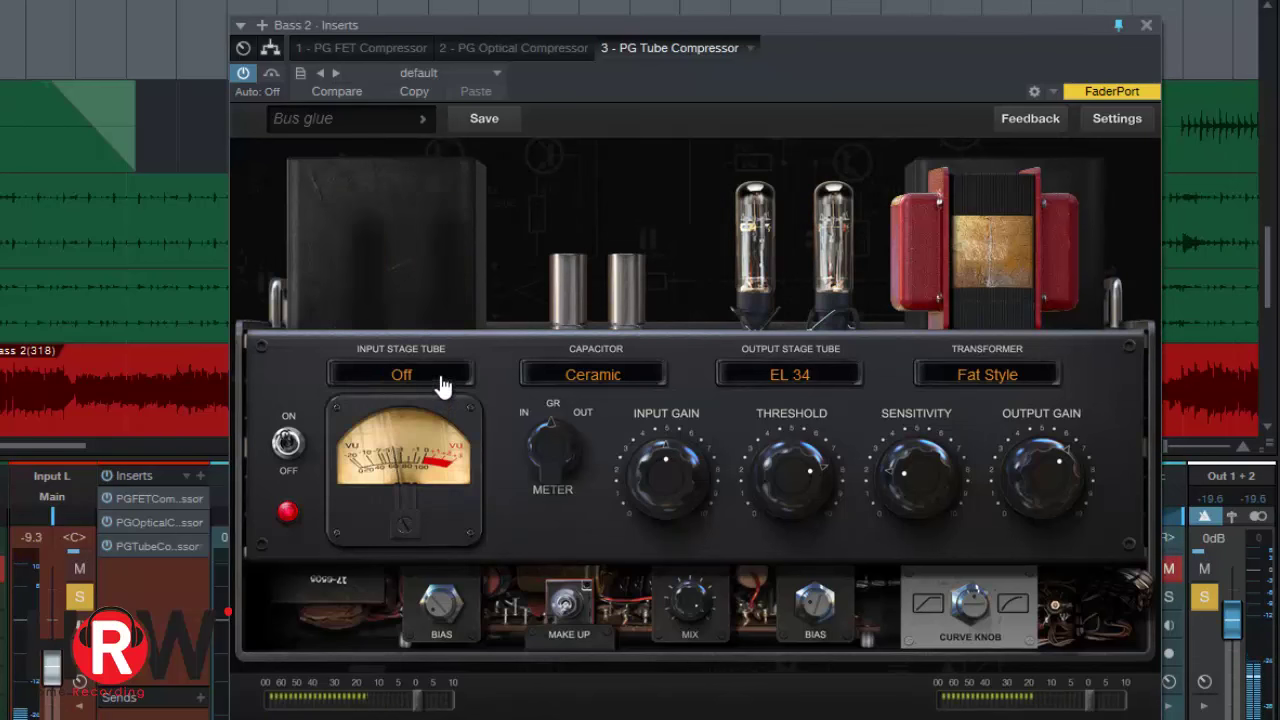
click(437, 378)
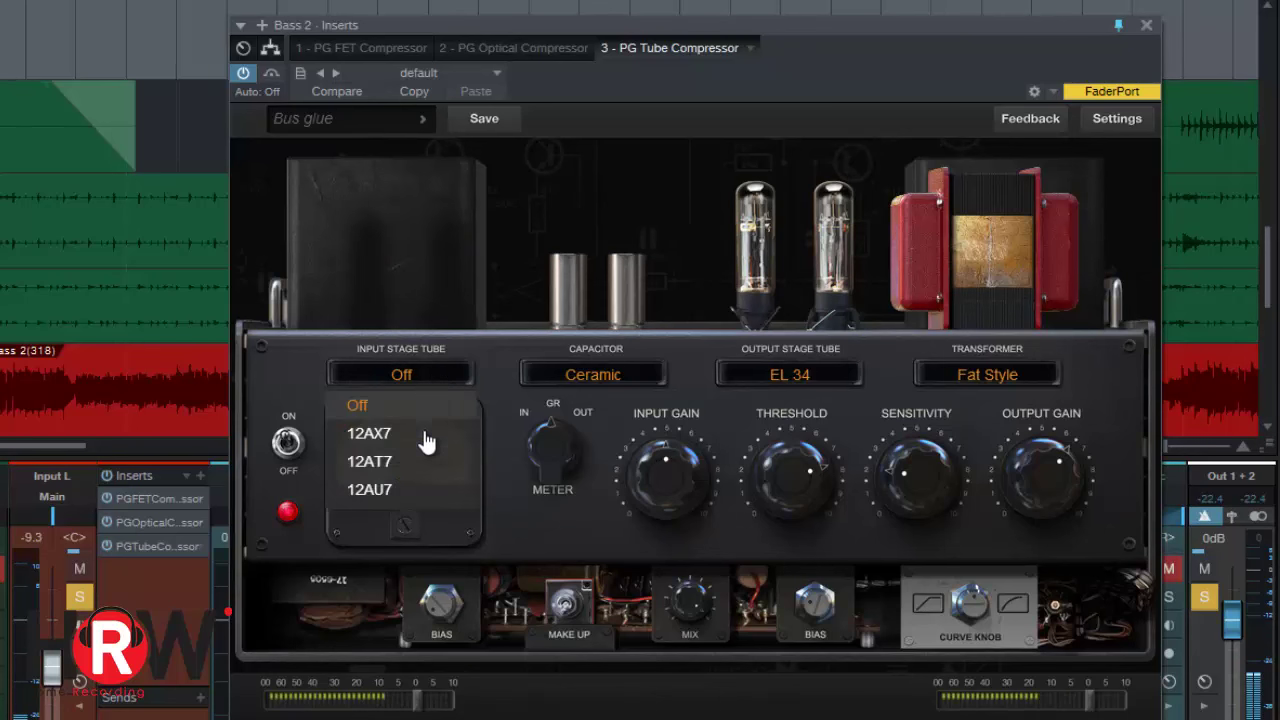
click(424, 433)
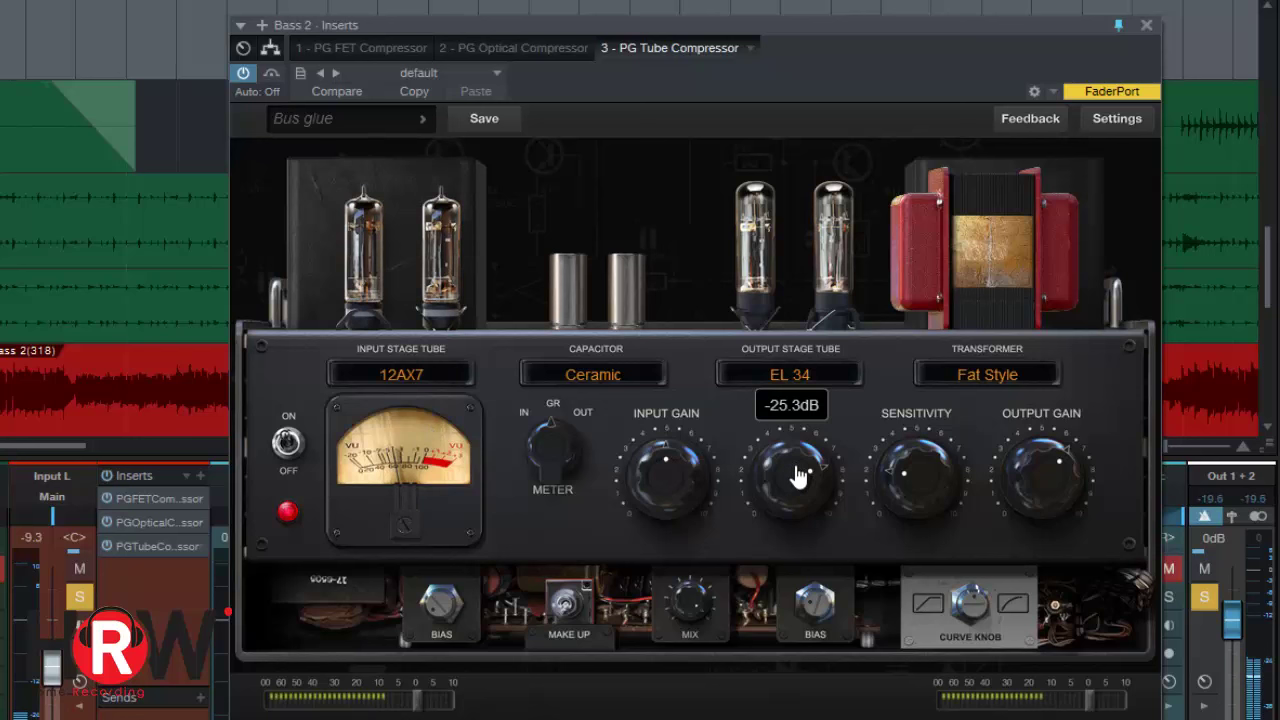
scroll(792, 482, up, 3)
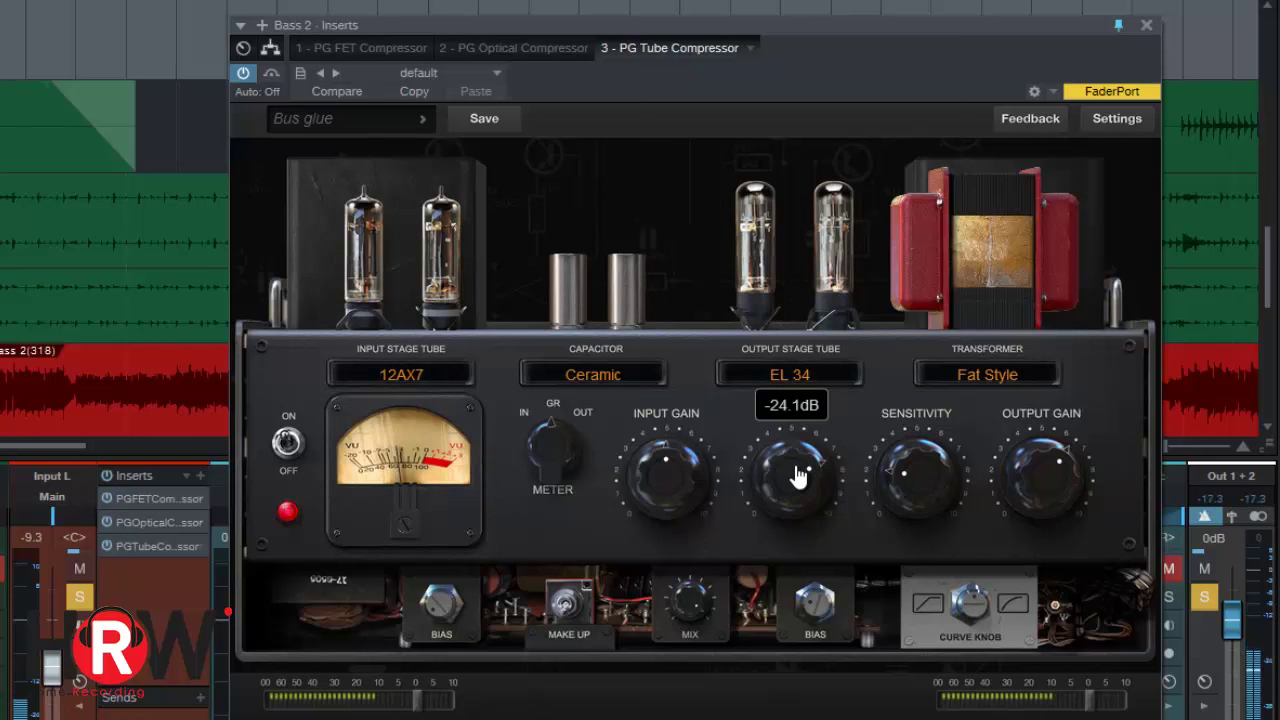
Audition the Tube compressor's input stage tube at 12AT7 and set it to 12AU7
click(440, 378)
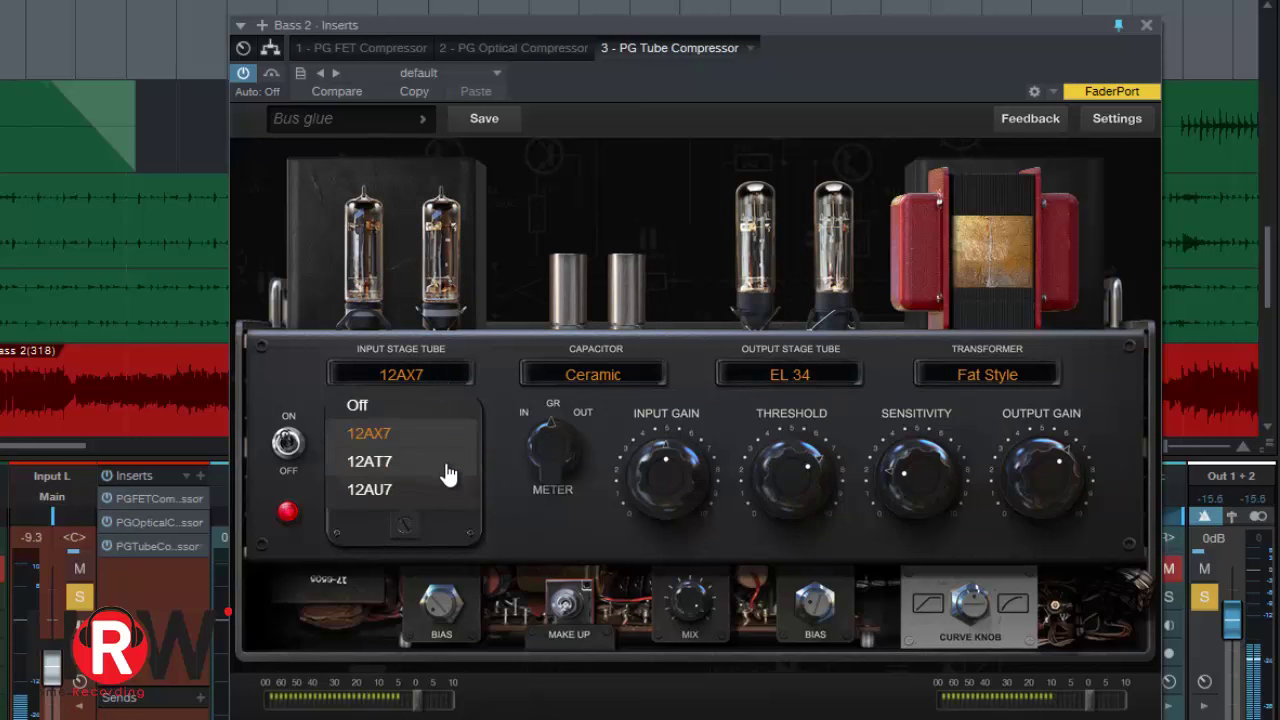
click(448, 463)
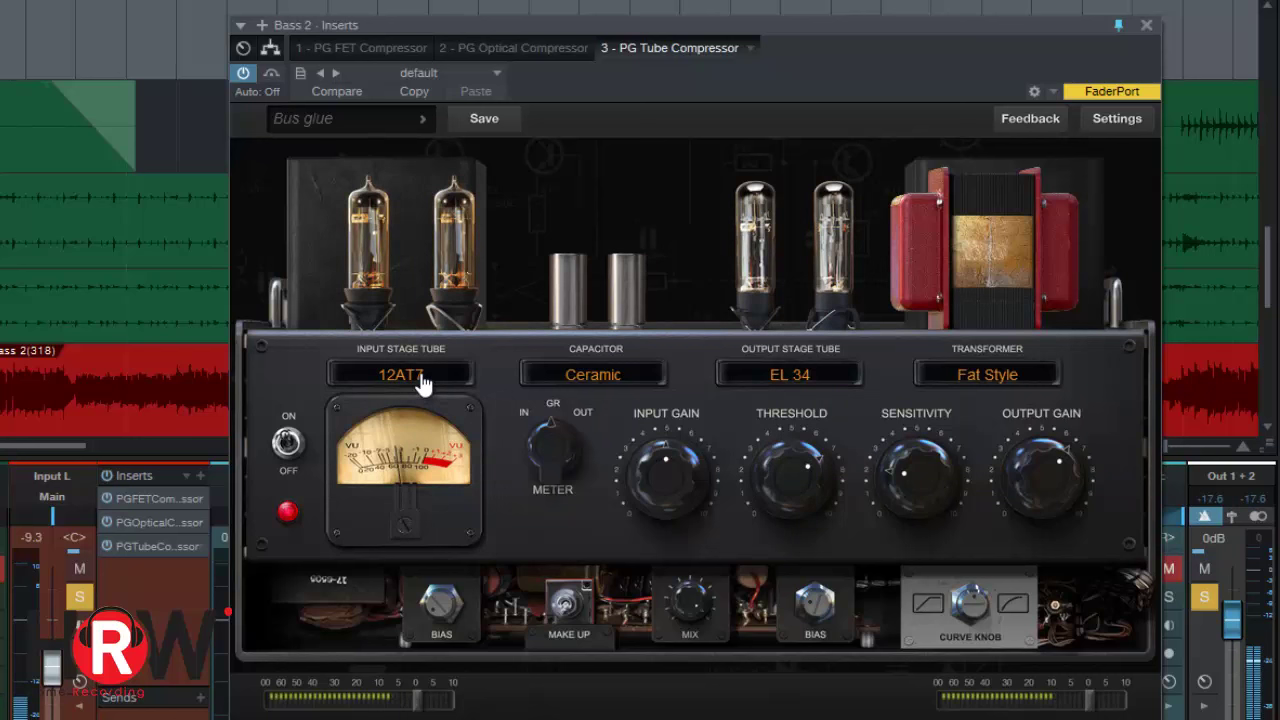
click(422, 383)
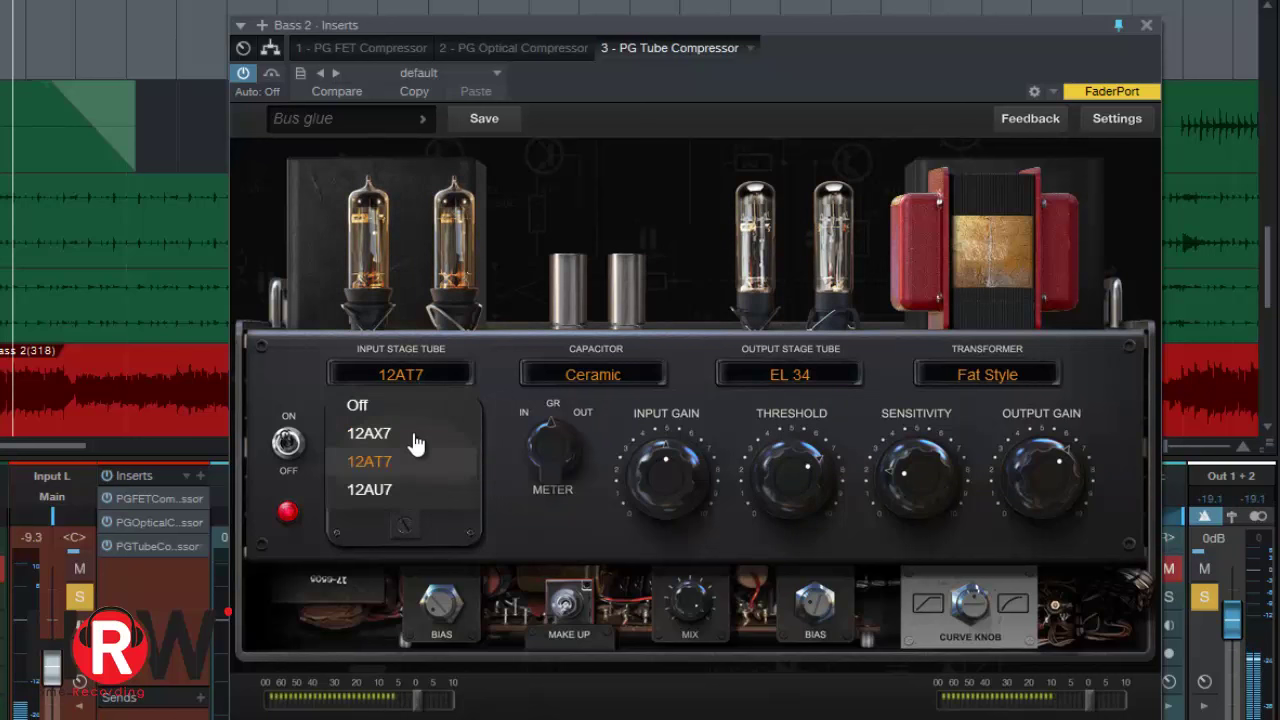
click(410, 490)
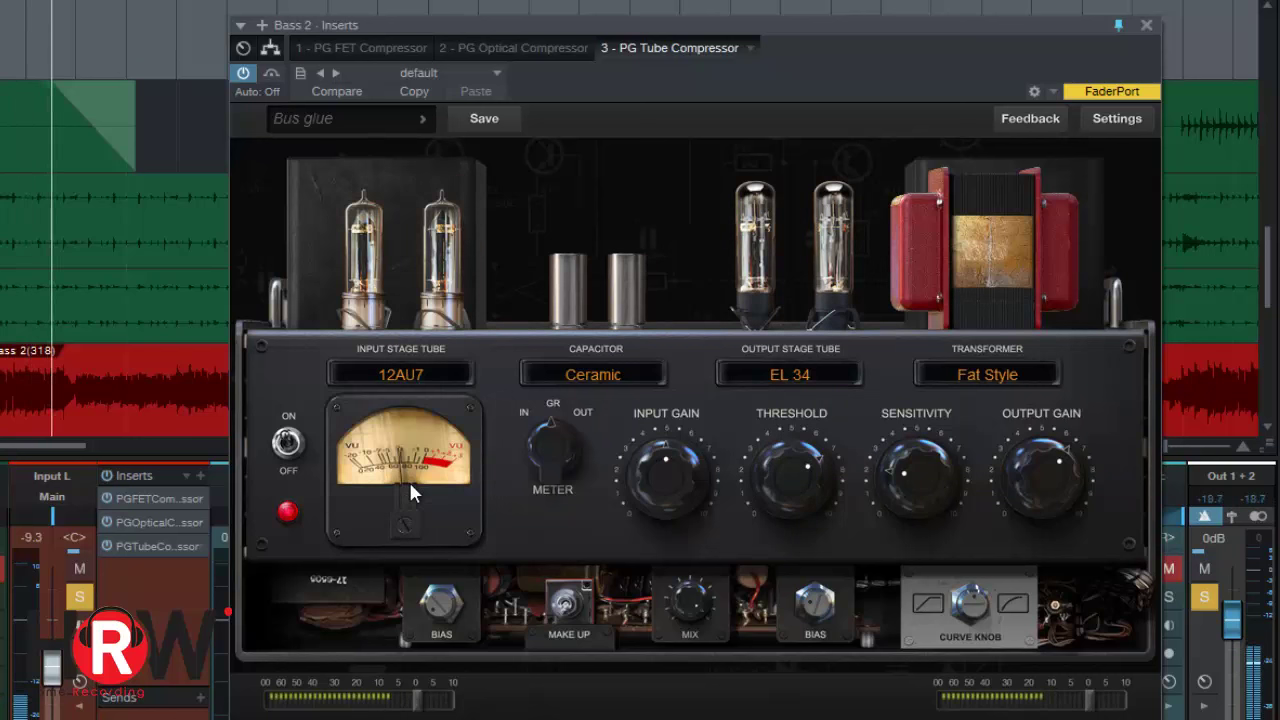
Set the Tube compressor's output stage tube to 6L6GB and its transformer to American Style
click(767, 385)
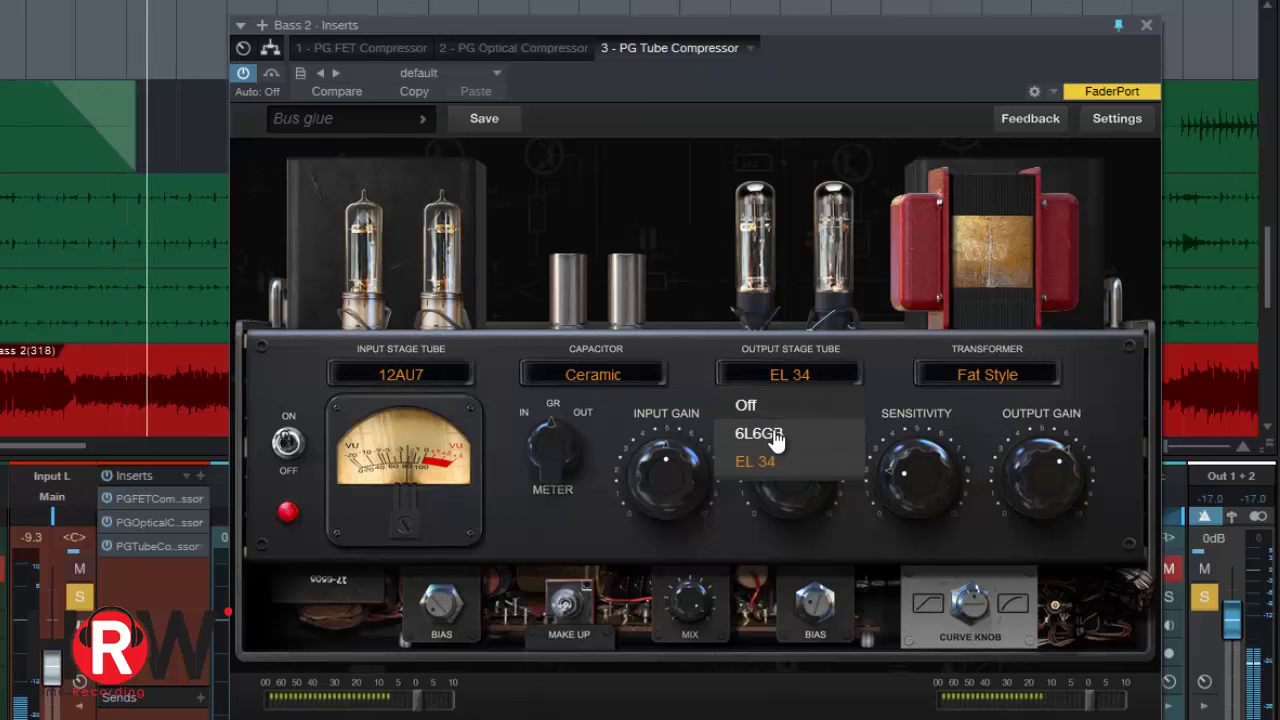
click(779, 433)
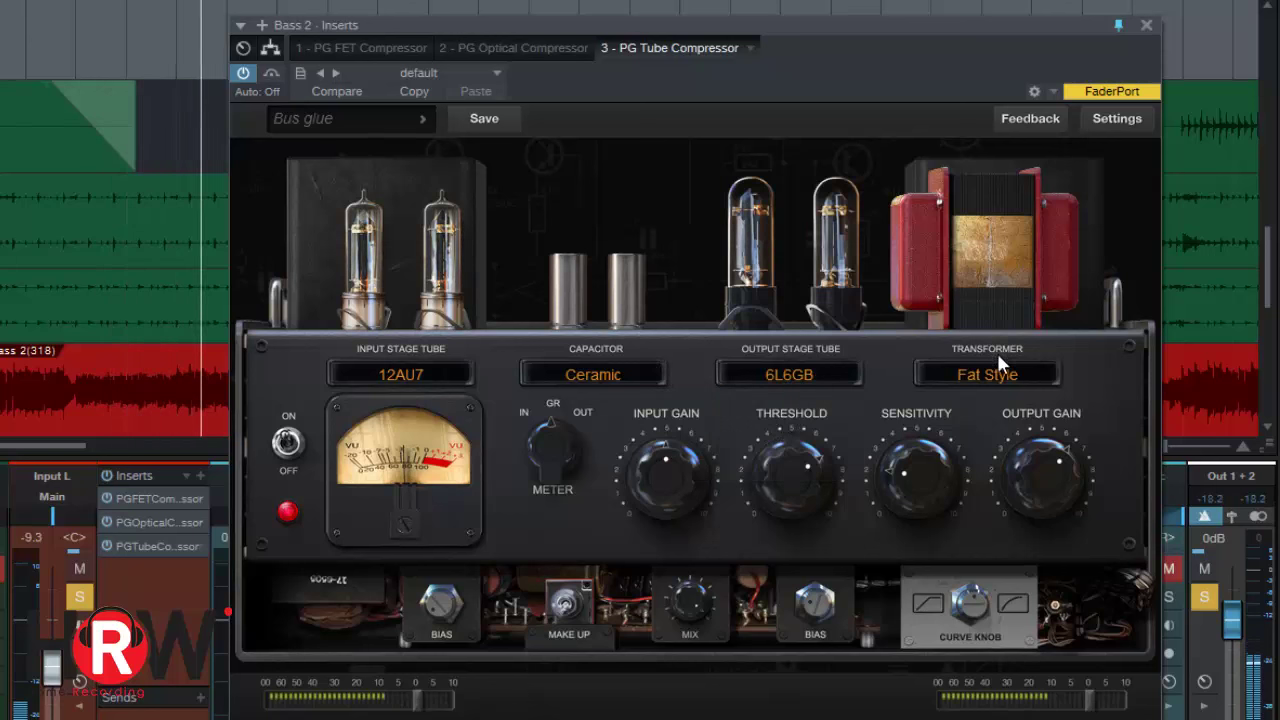
click(1000, 385)
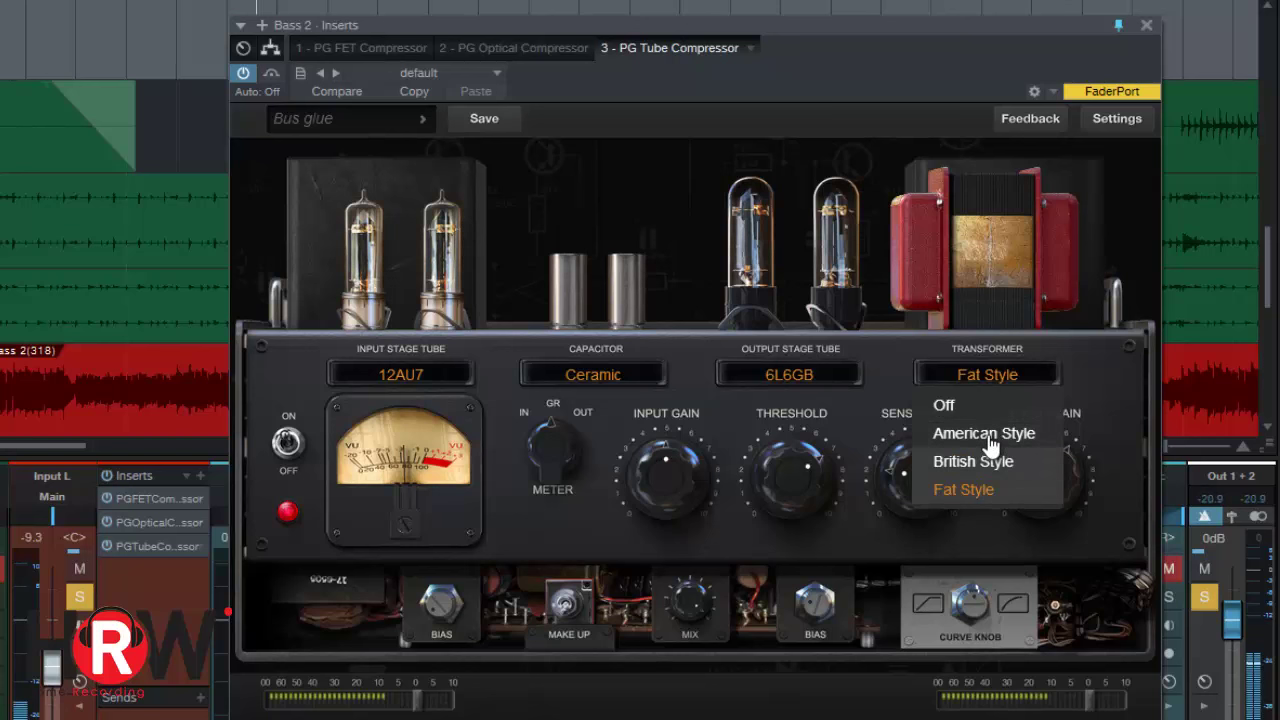
click(988, 434)
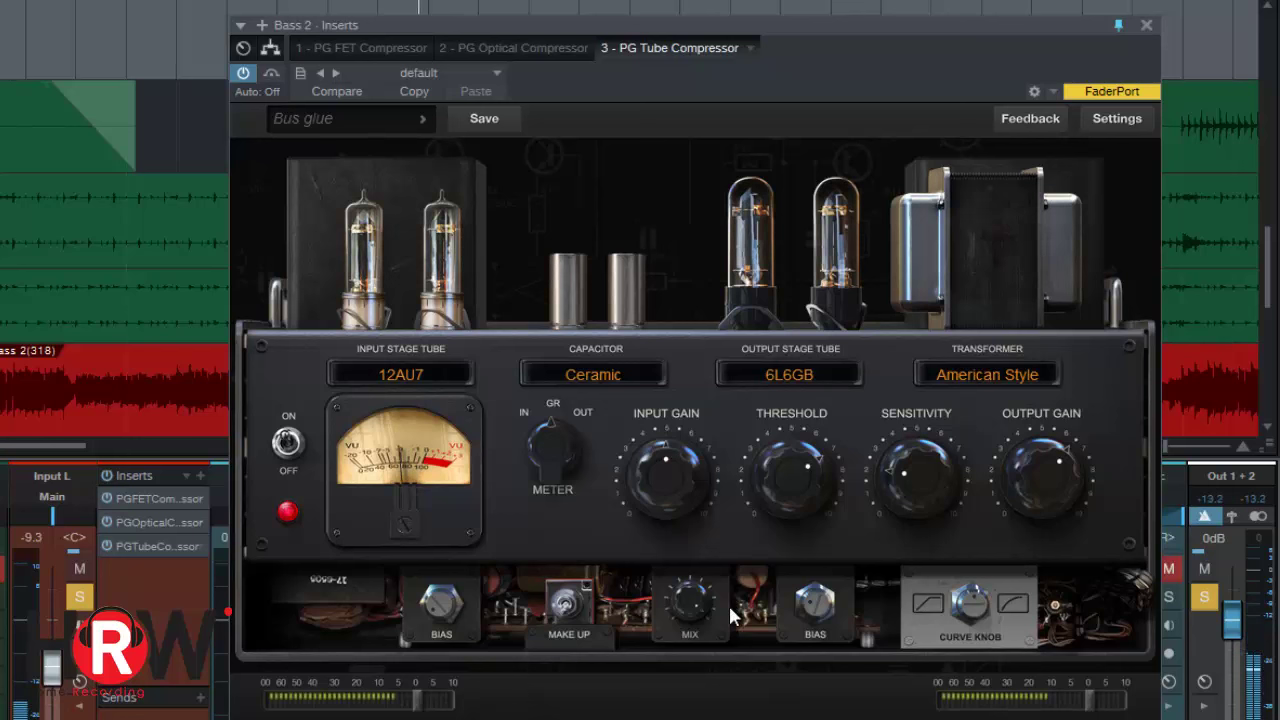
Compare the reconfigured Tube compressor on Bass 2 with the bypassed signal
drag(703, 608, 698, 656)
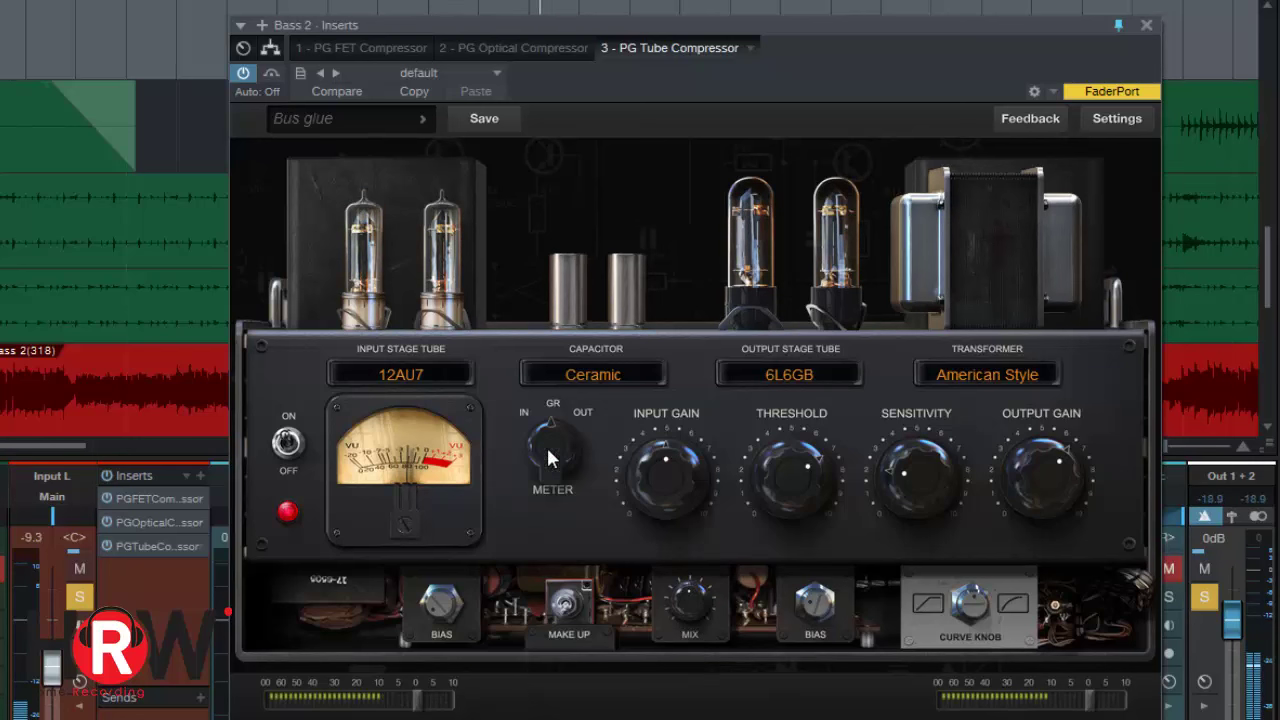
click(271, 73)
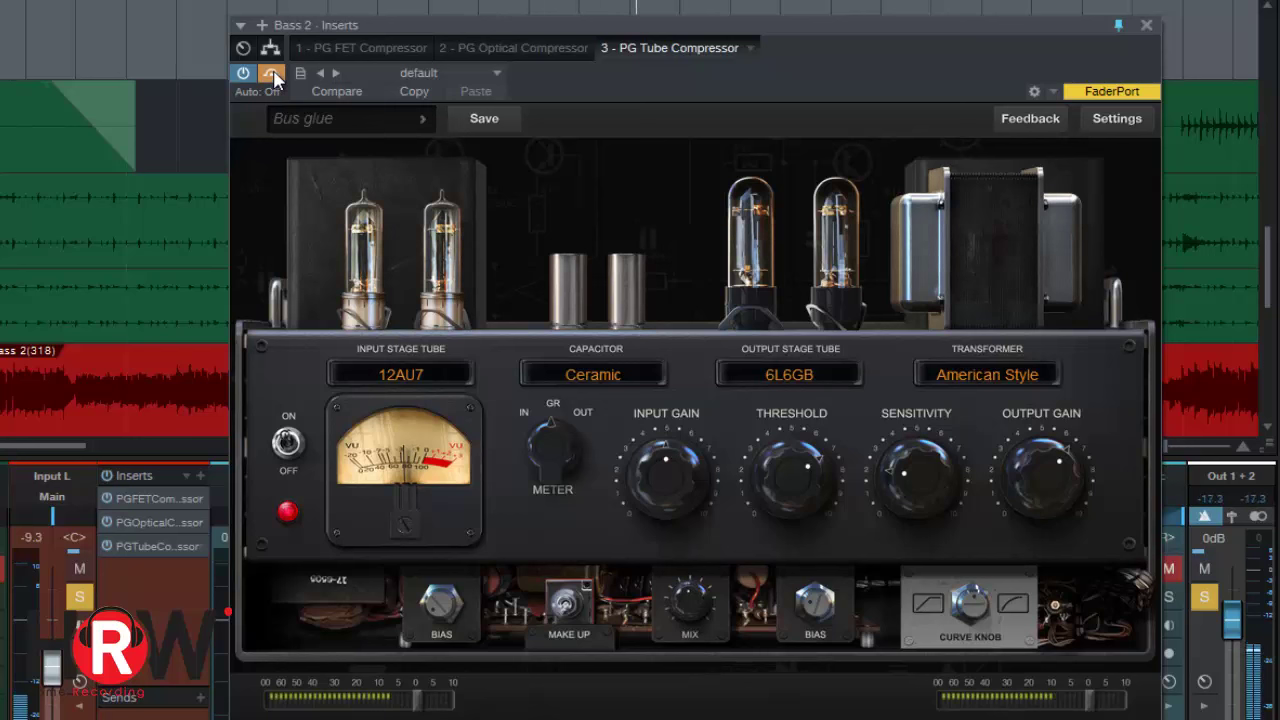
click(274, 73)
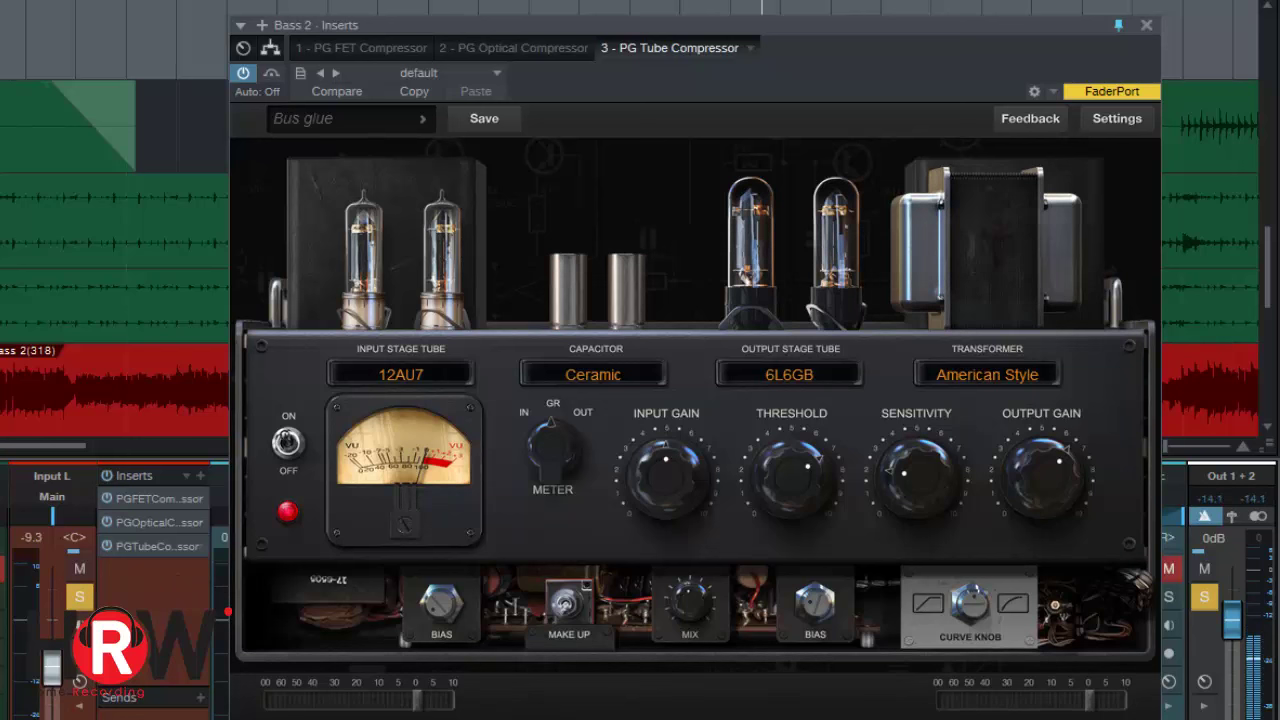
Unsolo Bass 2 and raise its channel fader to -5.2 dB in the full mix
click(84, 599)
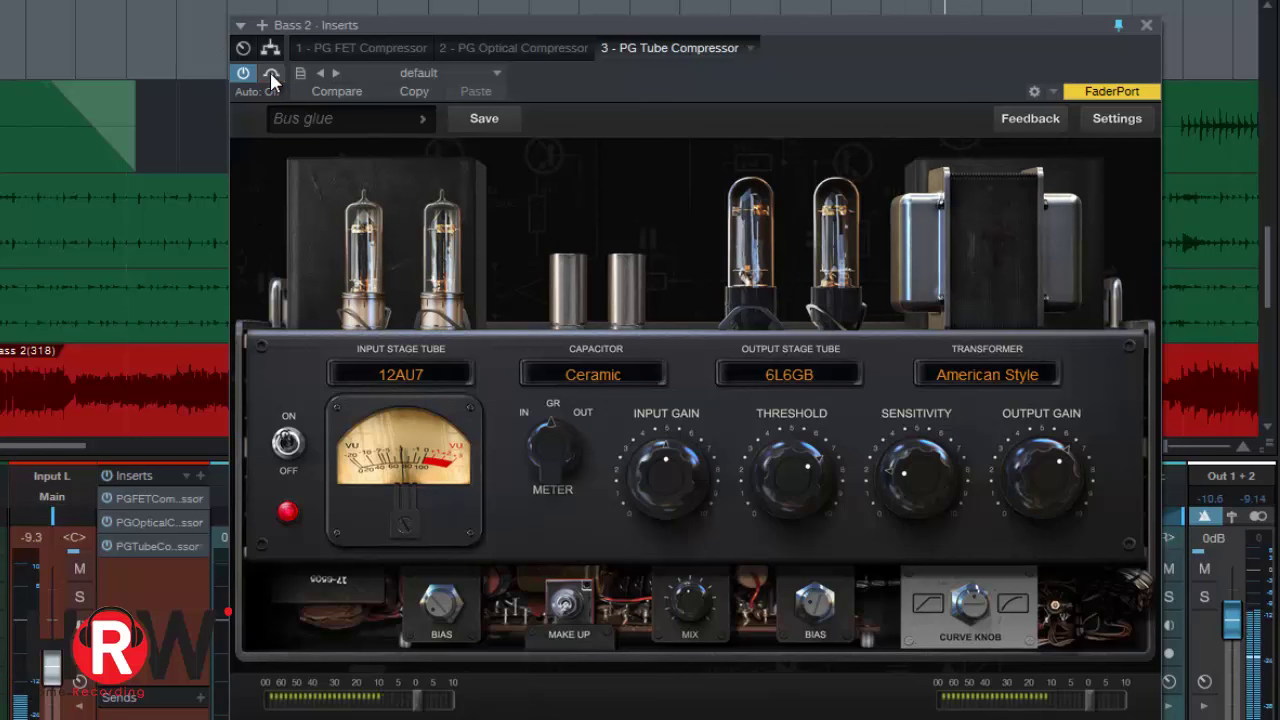
click(53, 678)
drag(53, 680, 53, 647)
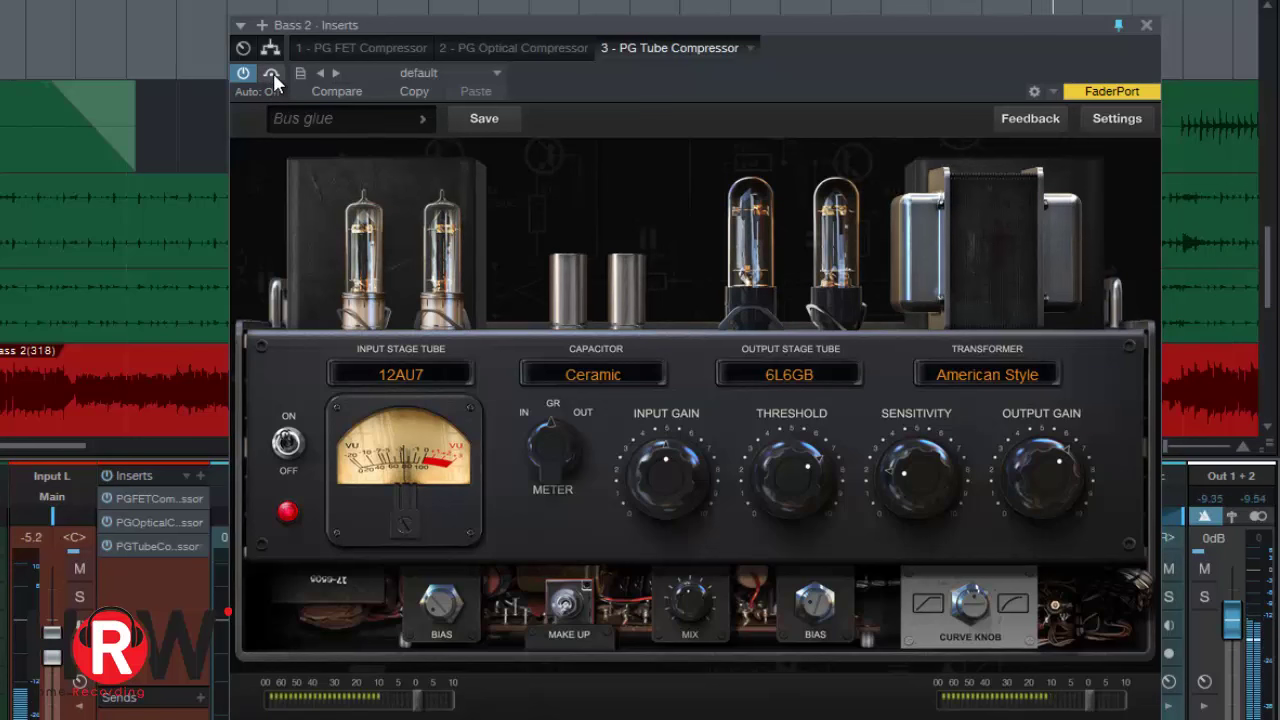
Compare the Bass 2 Tube compressor with bypass in the full mix and set its Output Gain to about 9 dB
click(271, 74)
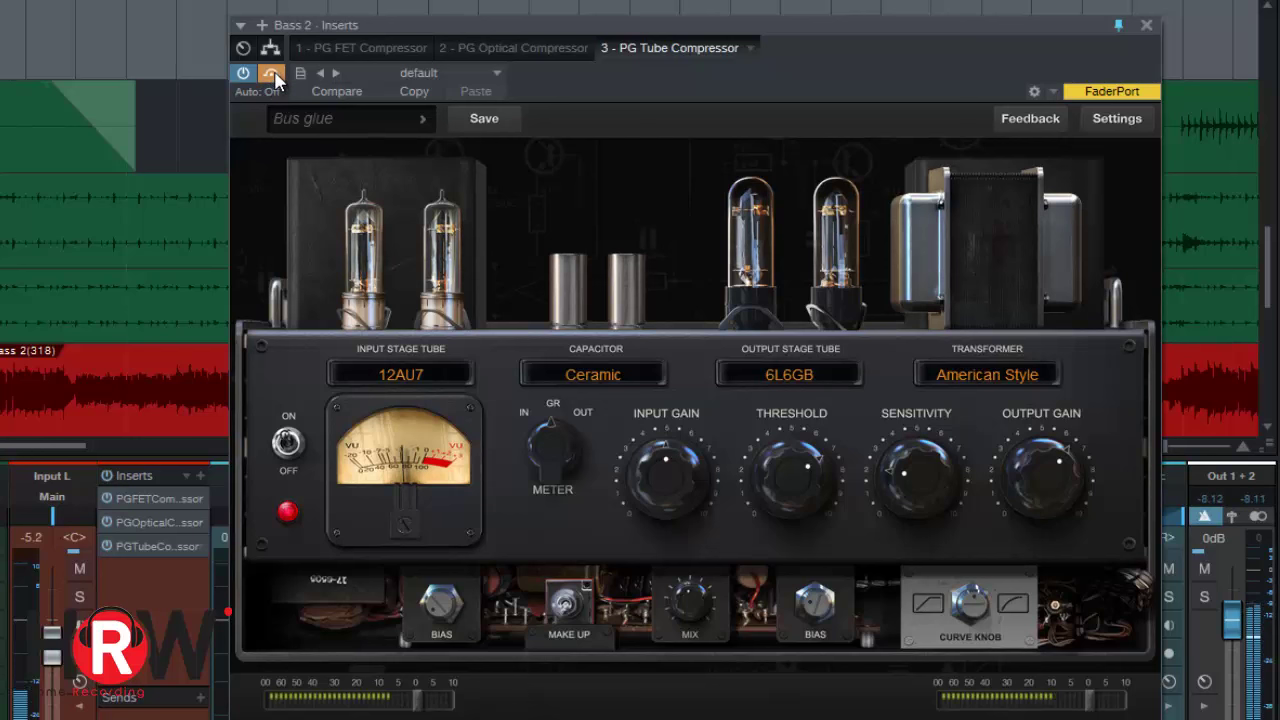
click(271, 74)
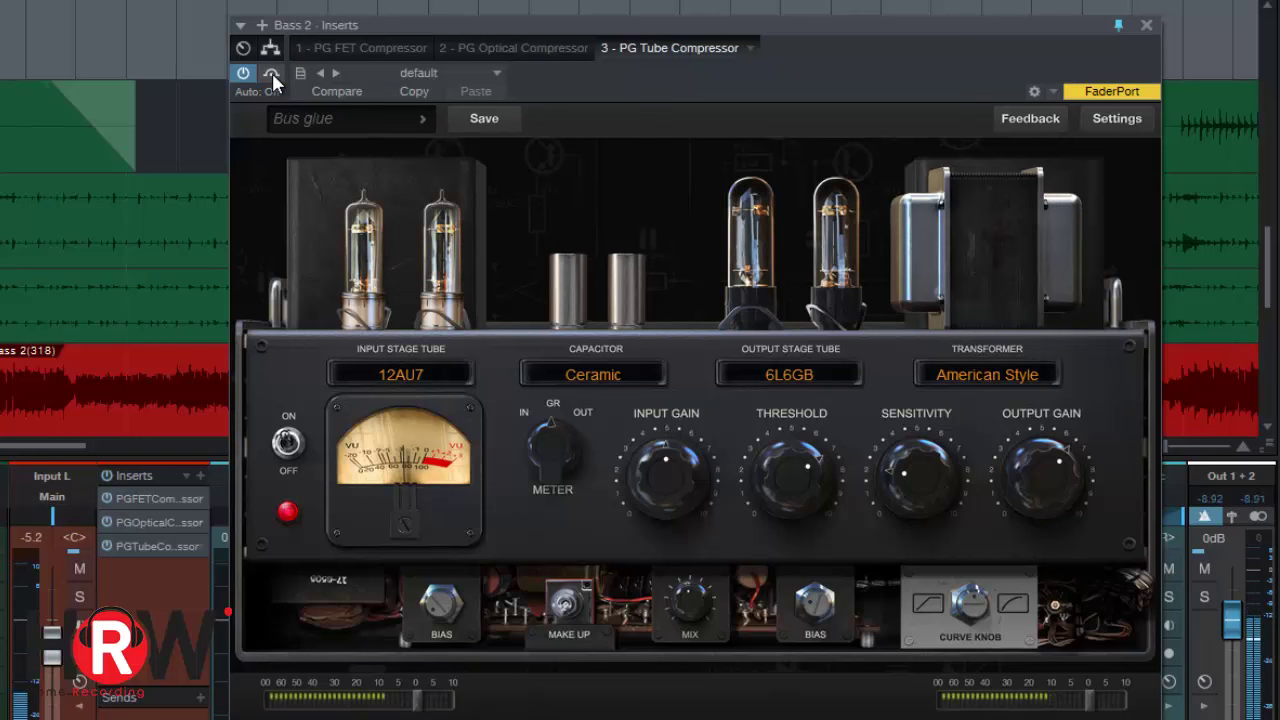
double_click(1045, 487)
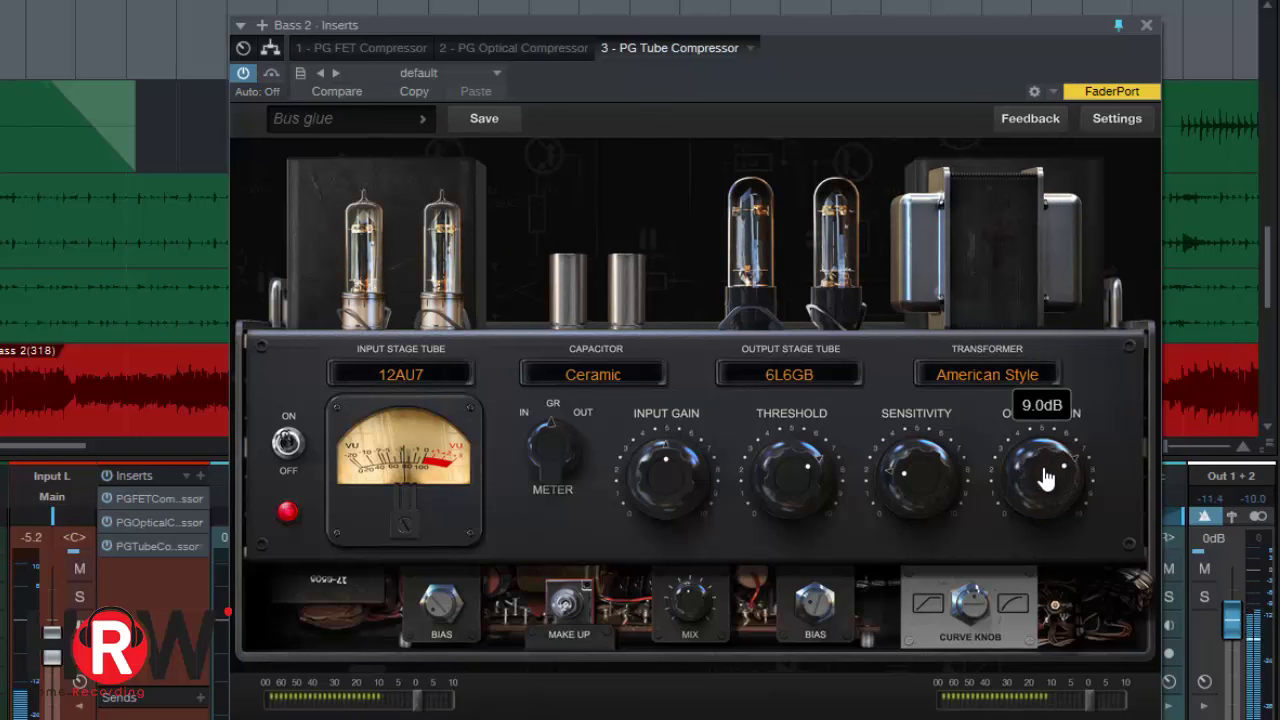
click(275, 72)
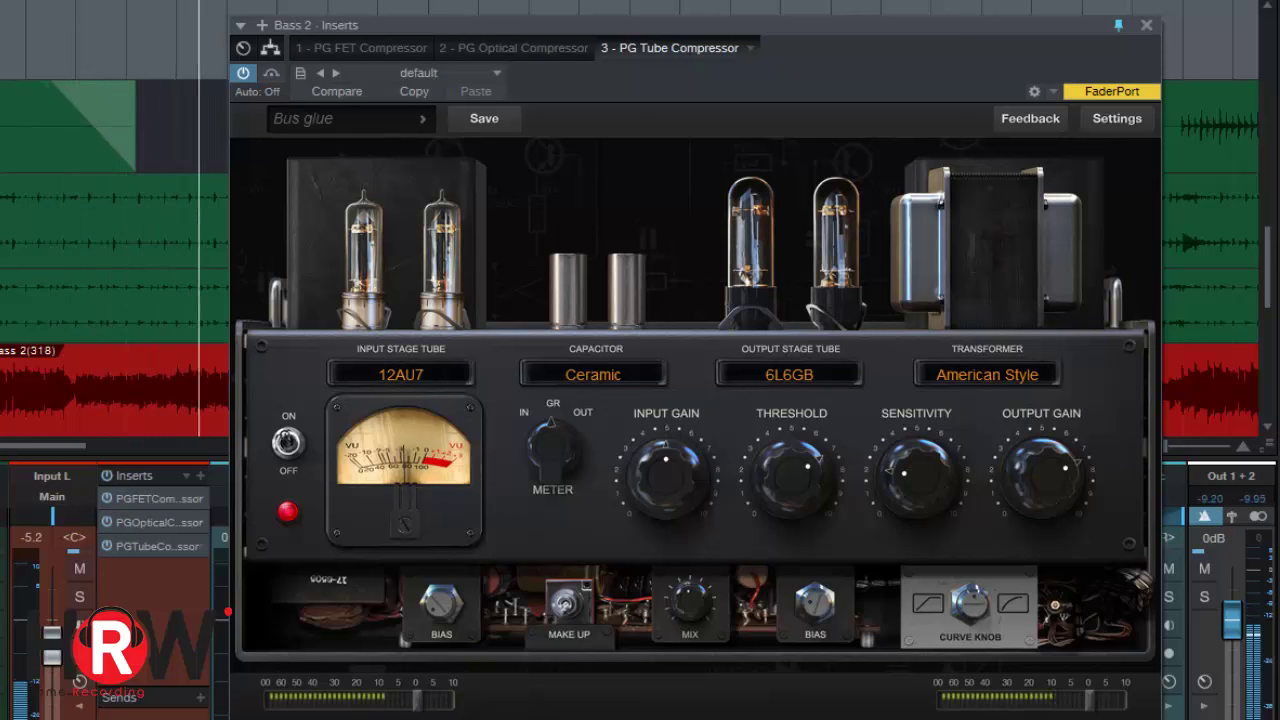
Solo Bass 2 to compare its Tube compressor with the bypassed signal, and close the plug-in window
key(s)
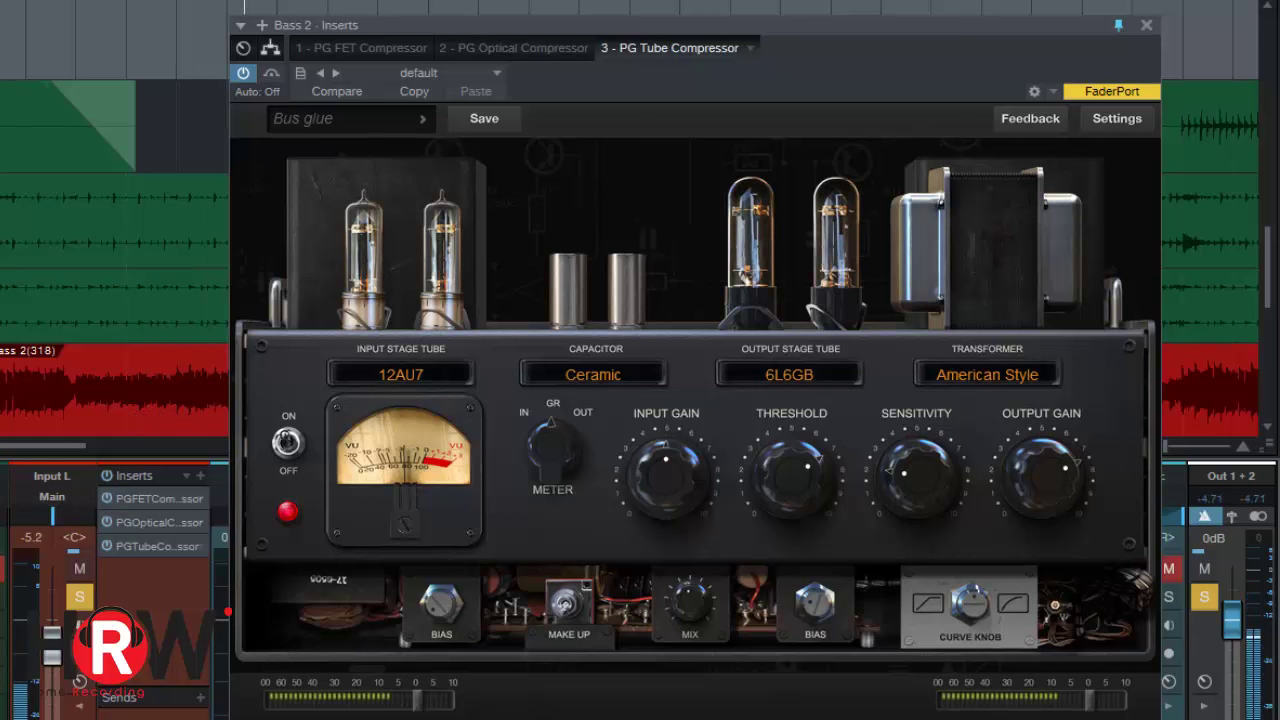
click(272, 73)
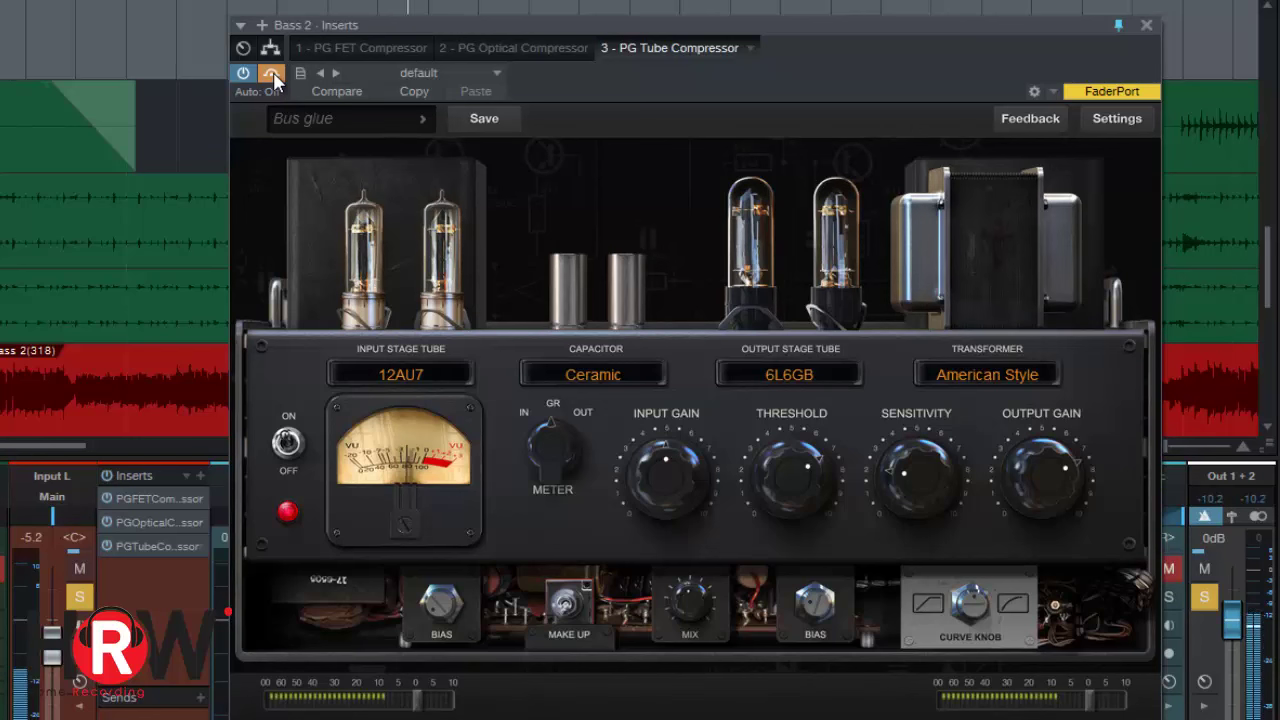
click(272, 73)
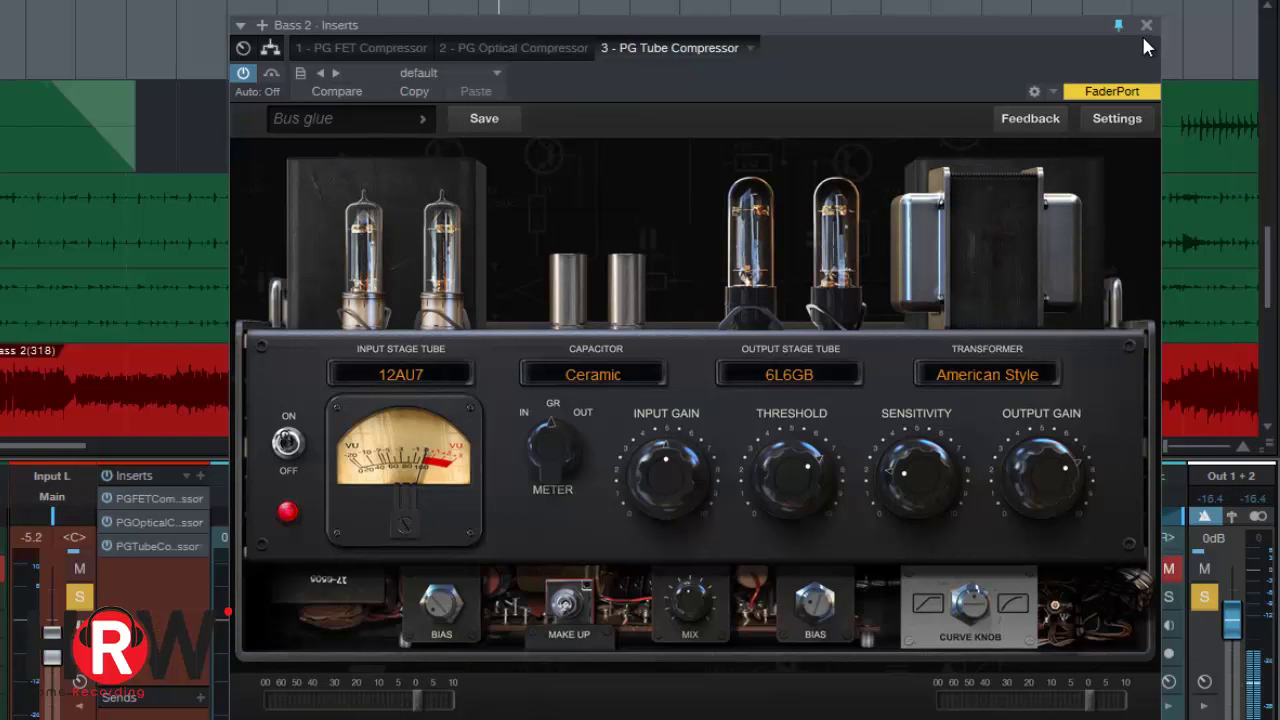
click(1146, 25)
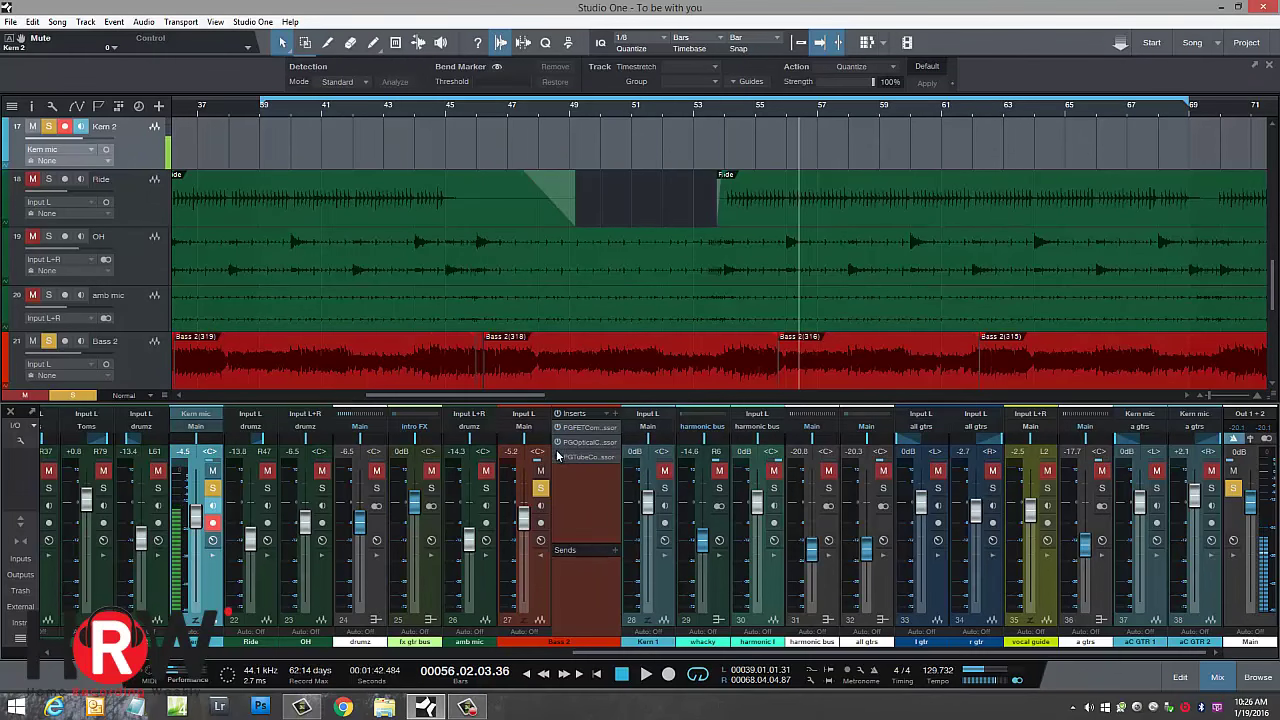
click(543, 557)
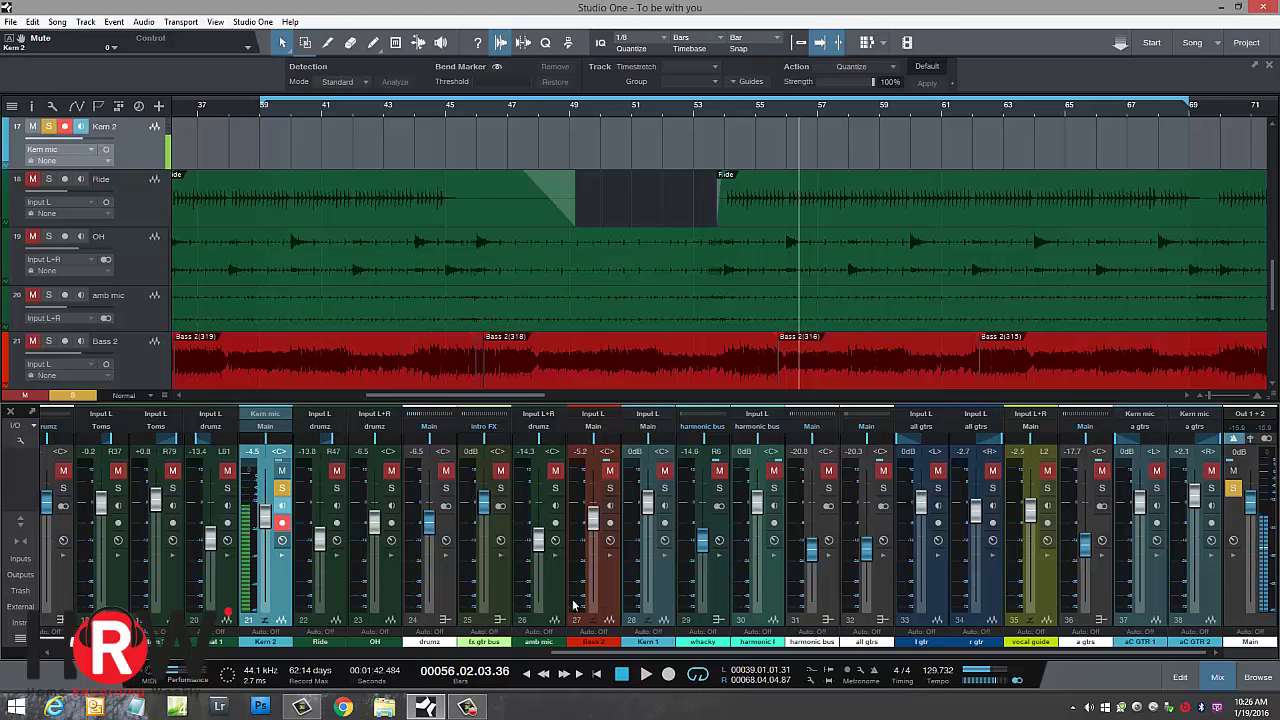
Set the loop range over the last acoustic guitar section, from bar 81 to about bar 107
drag(519, 398, 614, 400)
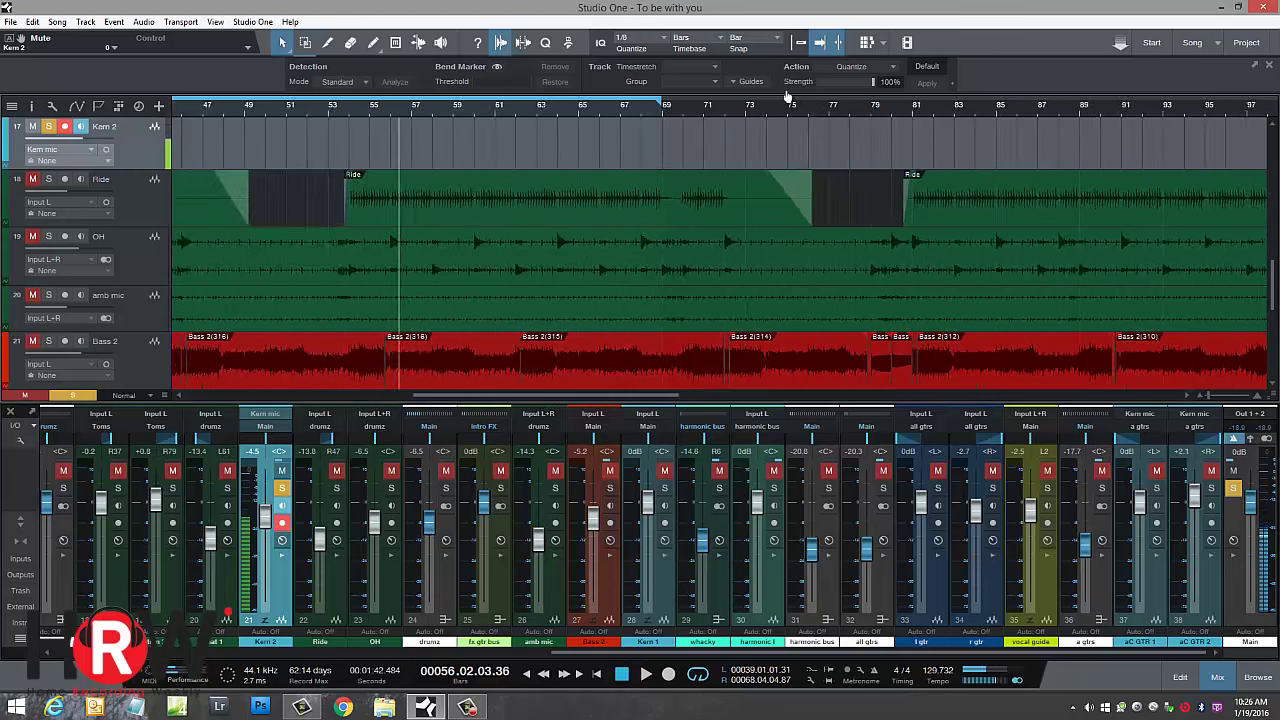
scroll(778, 99, down, 2)
scroll(606, 234, down, 7)
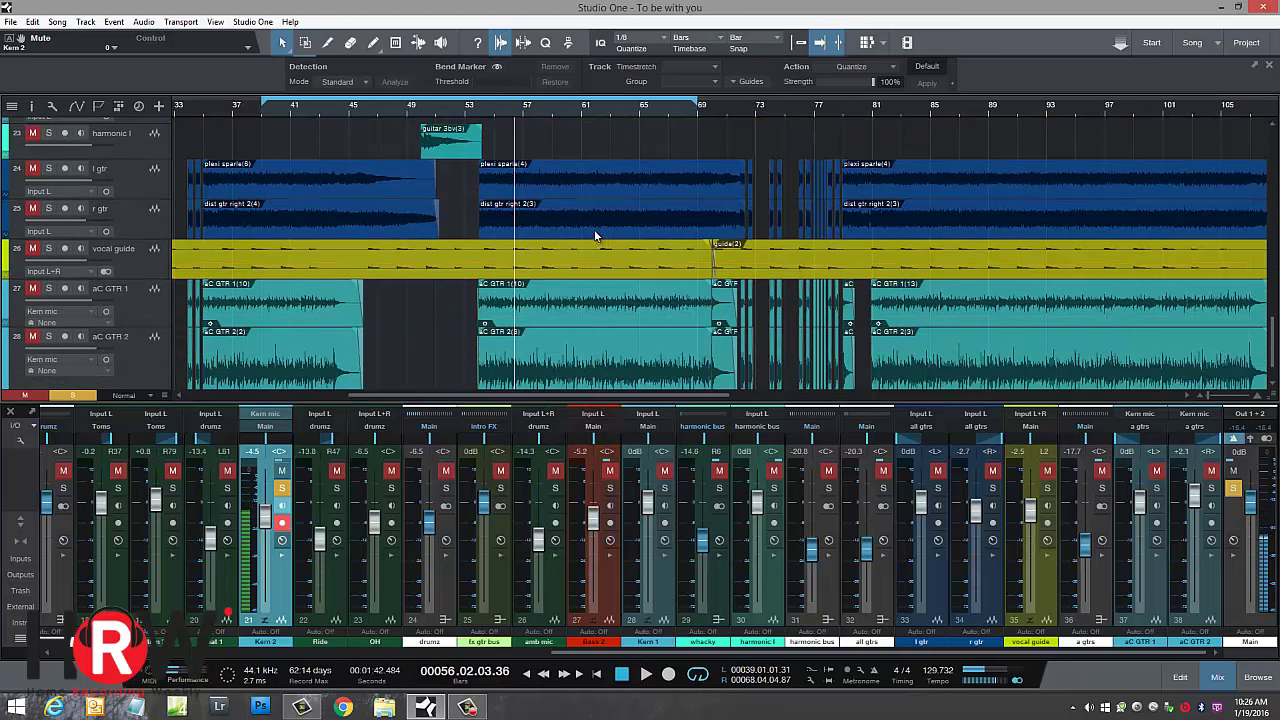
click(480, 108)
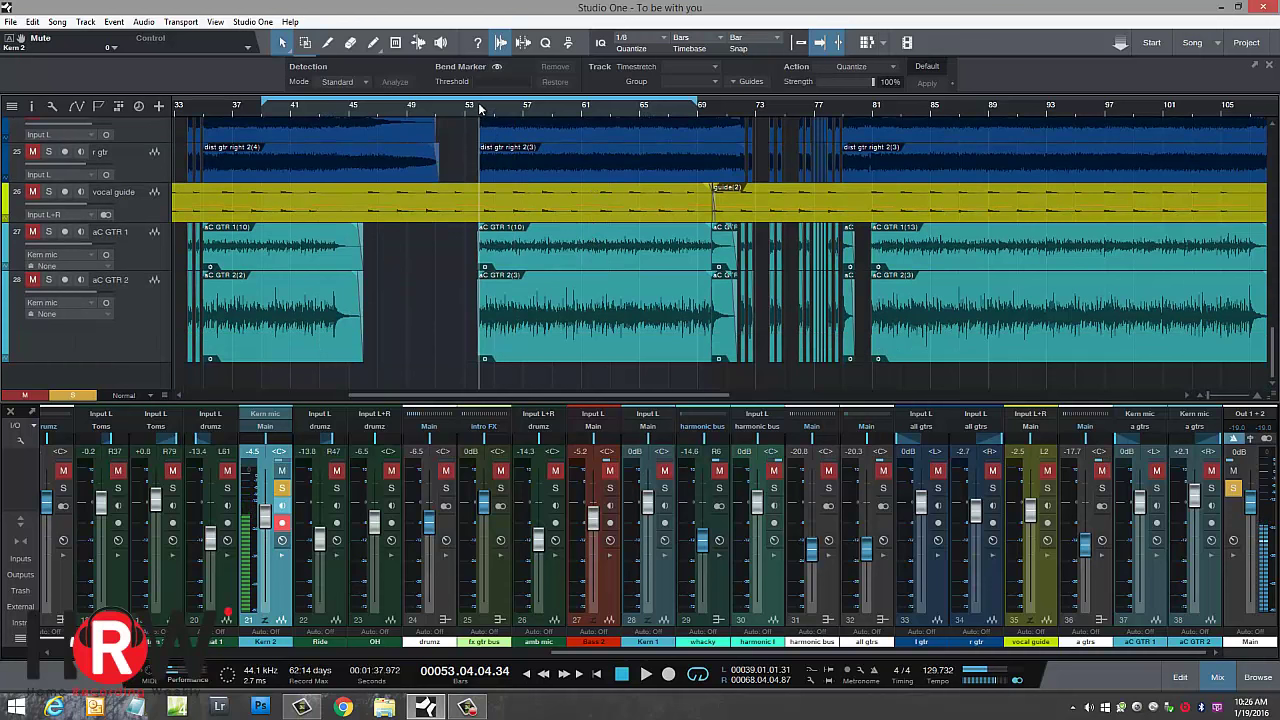
drag(487, 92, 742, 99)
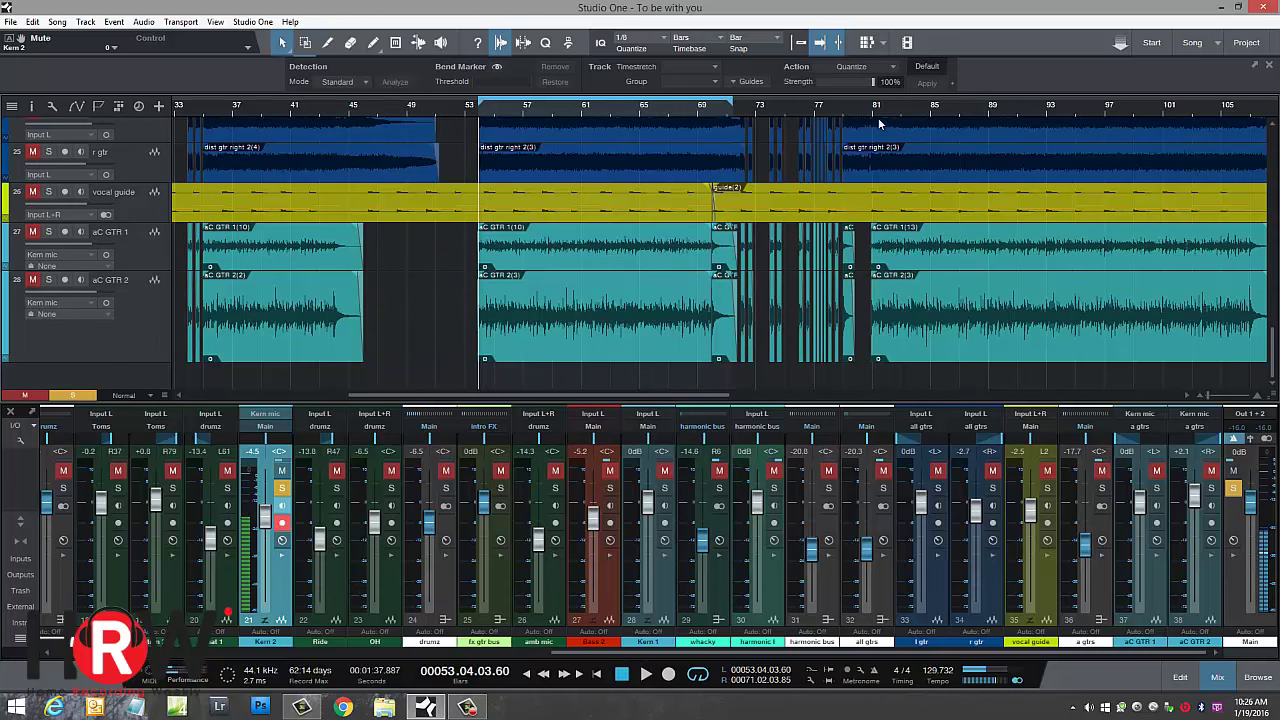
scroll(720, 250, right, 5)
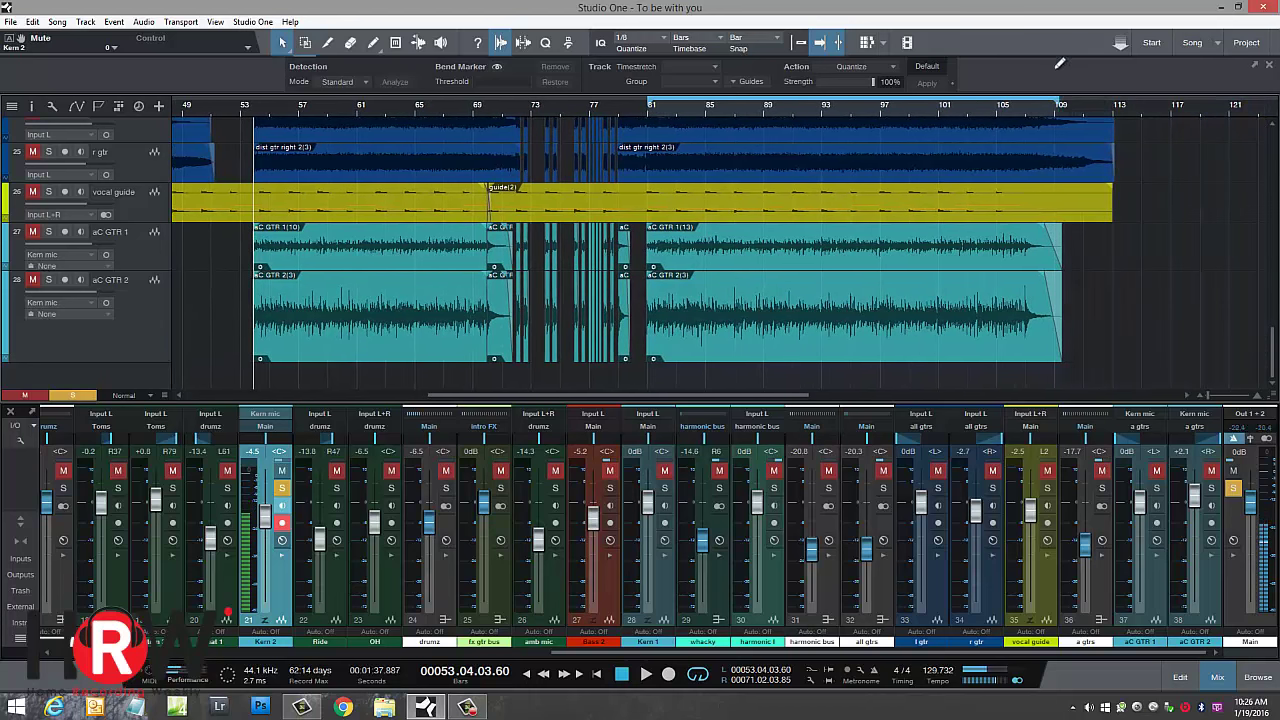
drag(1036, 88, 1030, 94)
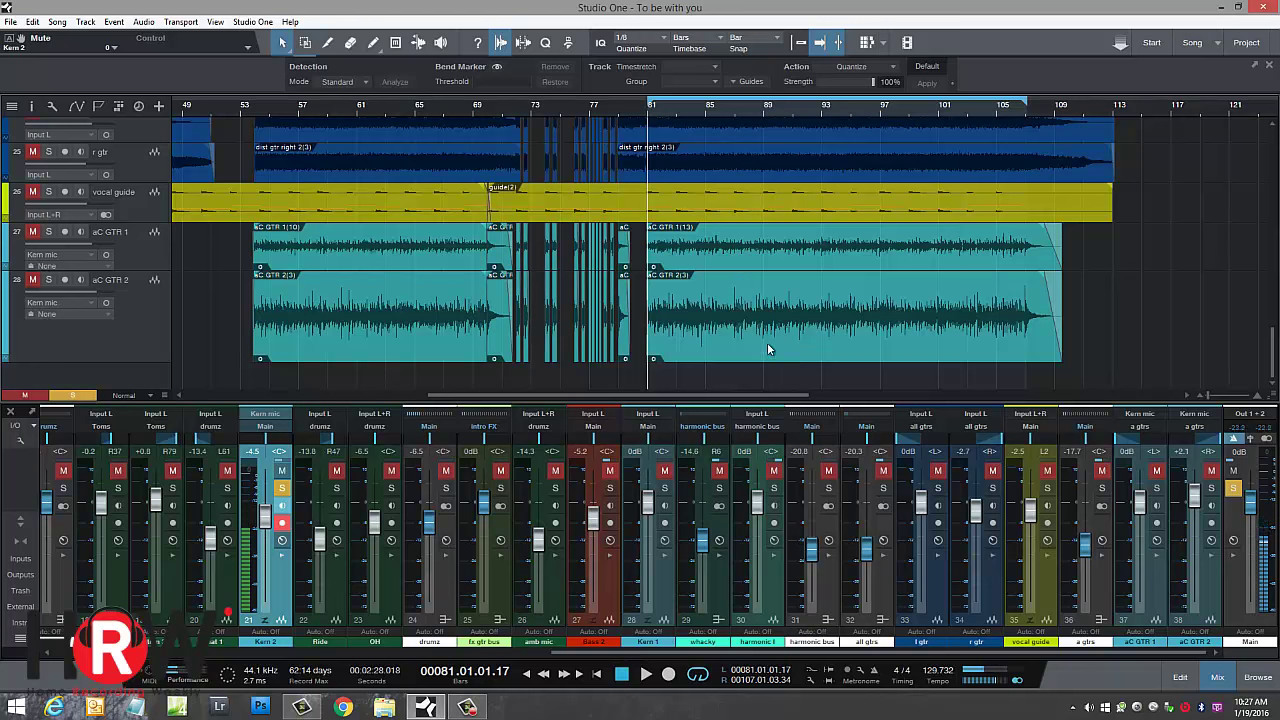
Compare the FET compressor on the a gtrs bus with the bypassed signal
drag(690, 118, 608, 505)
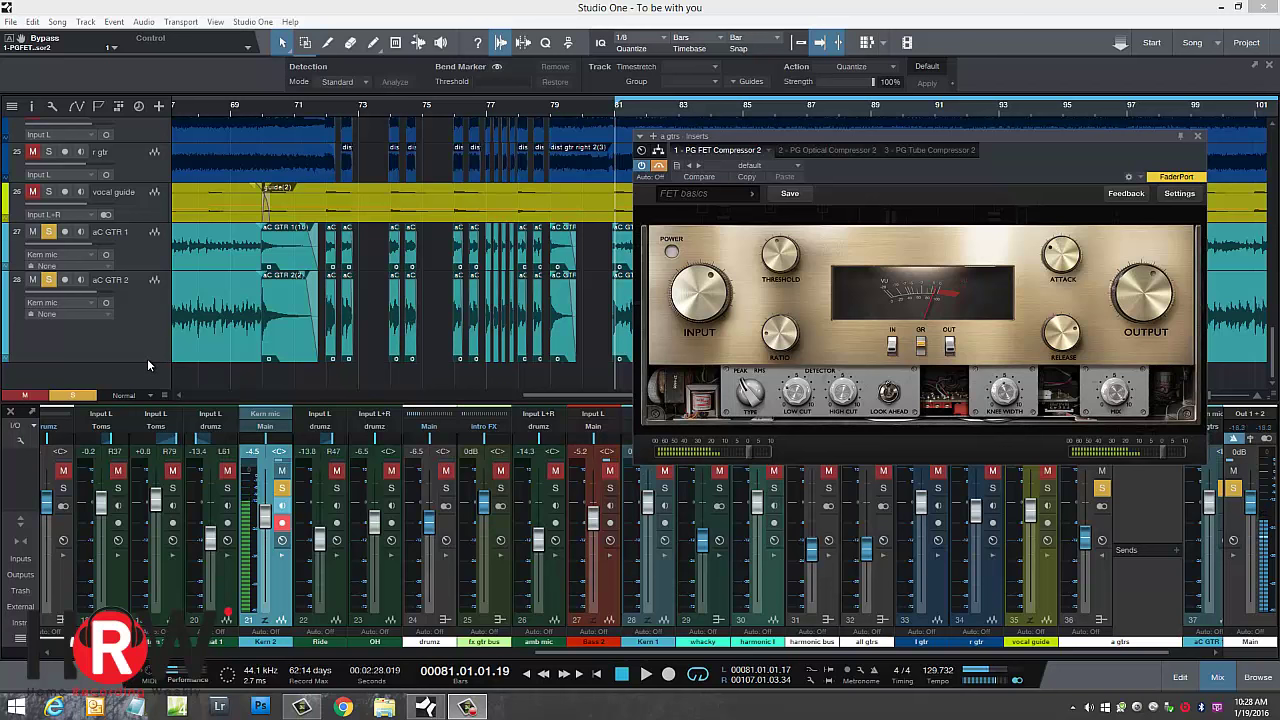
scroll(148, 355, up, 1)
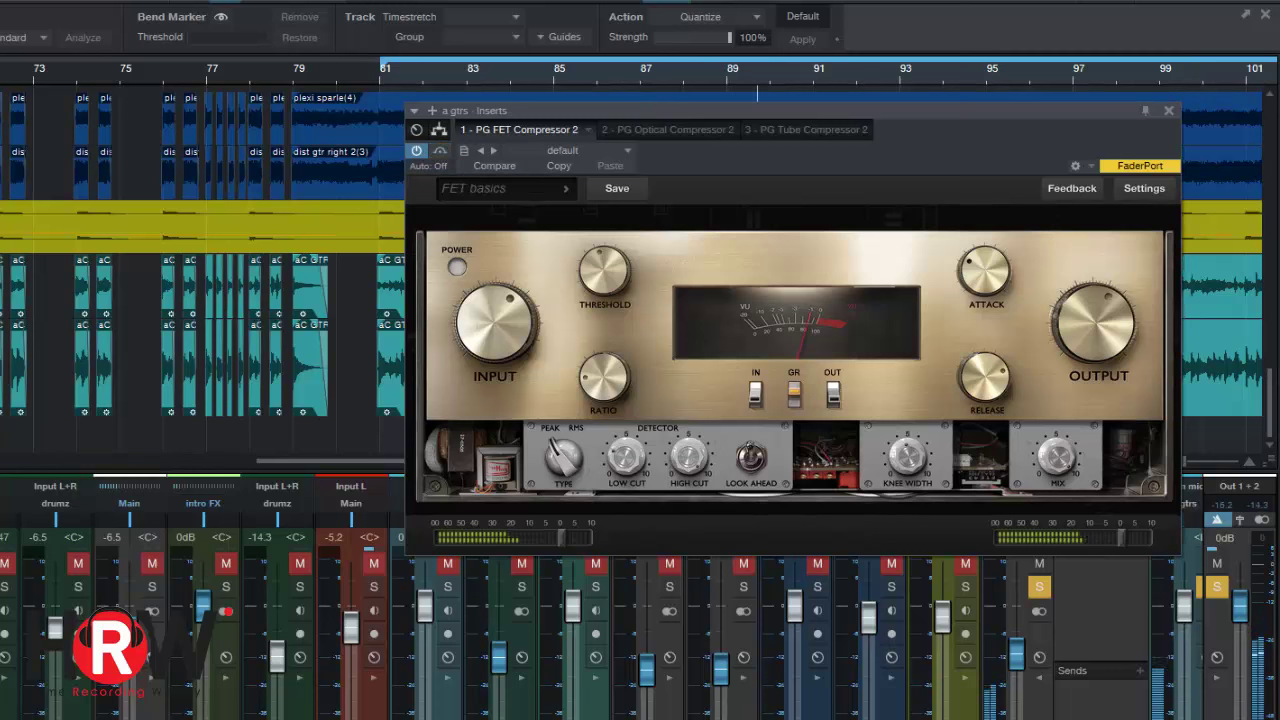
click(440, 151)
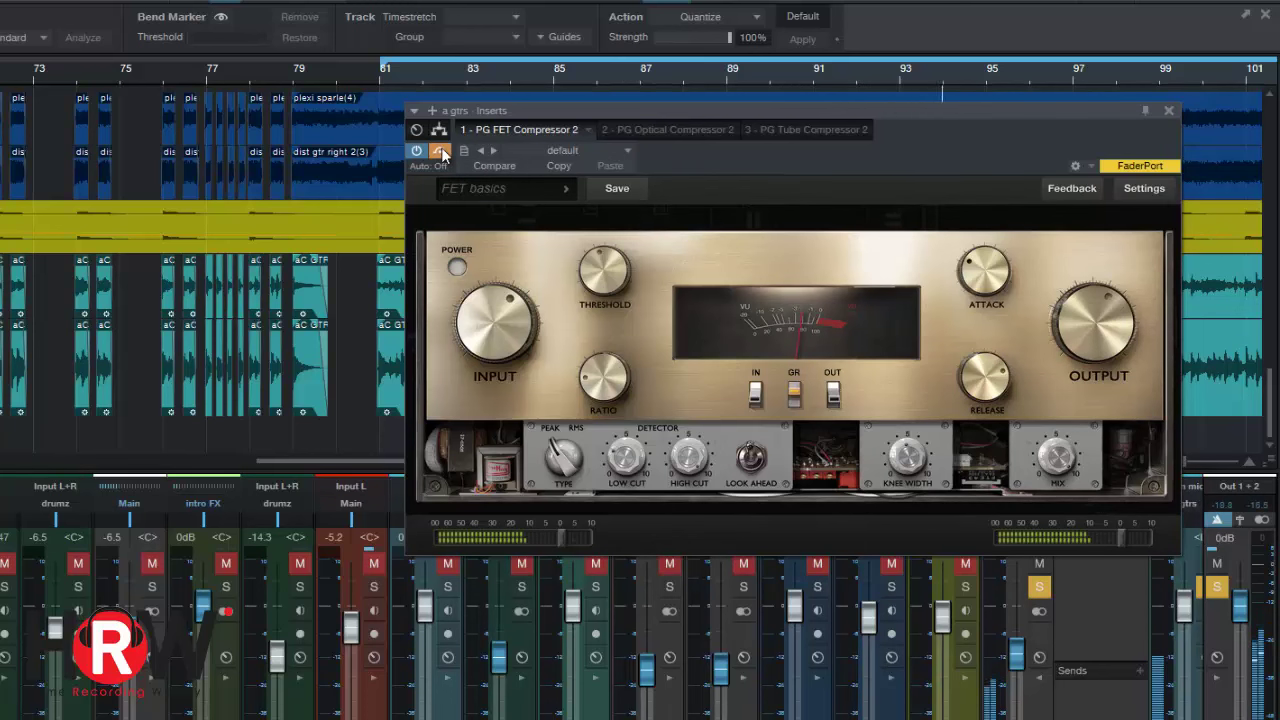
click(441, 151)
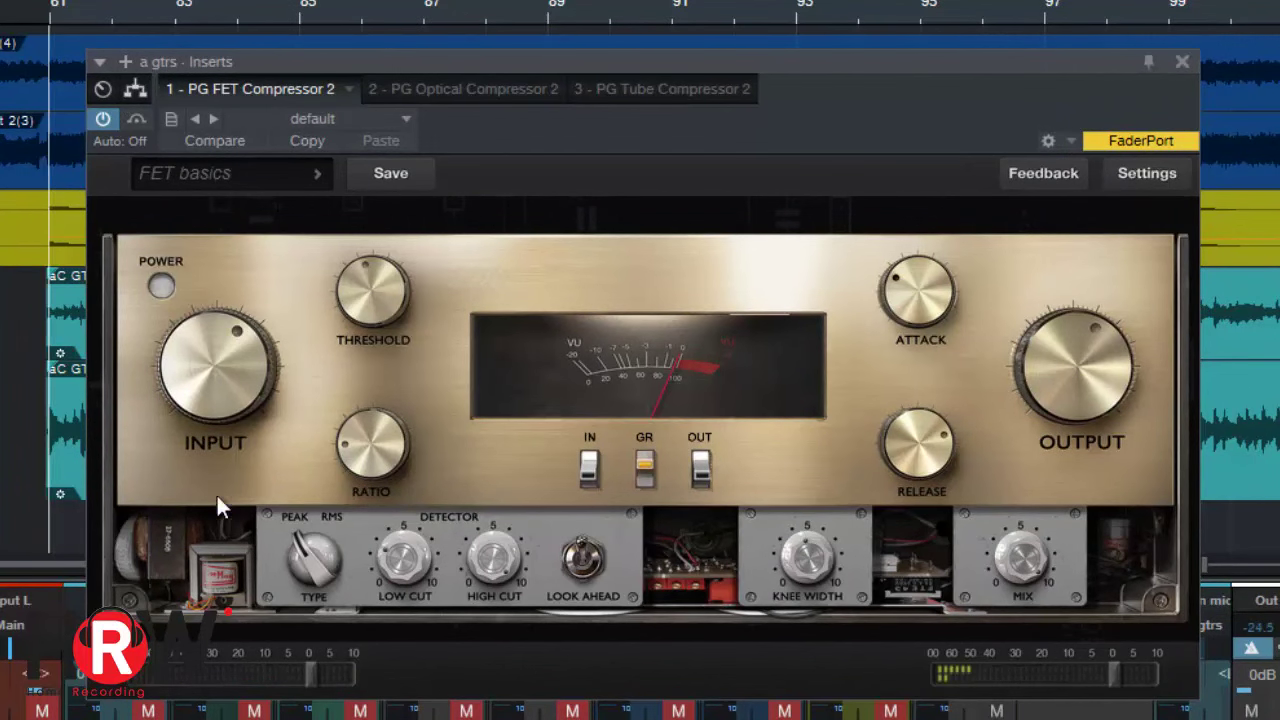
click(138, 120)
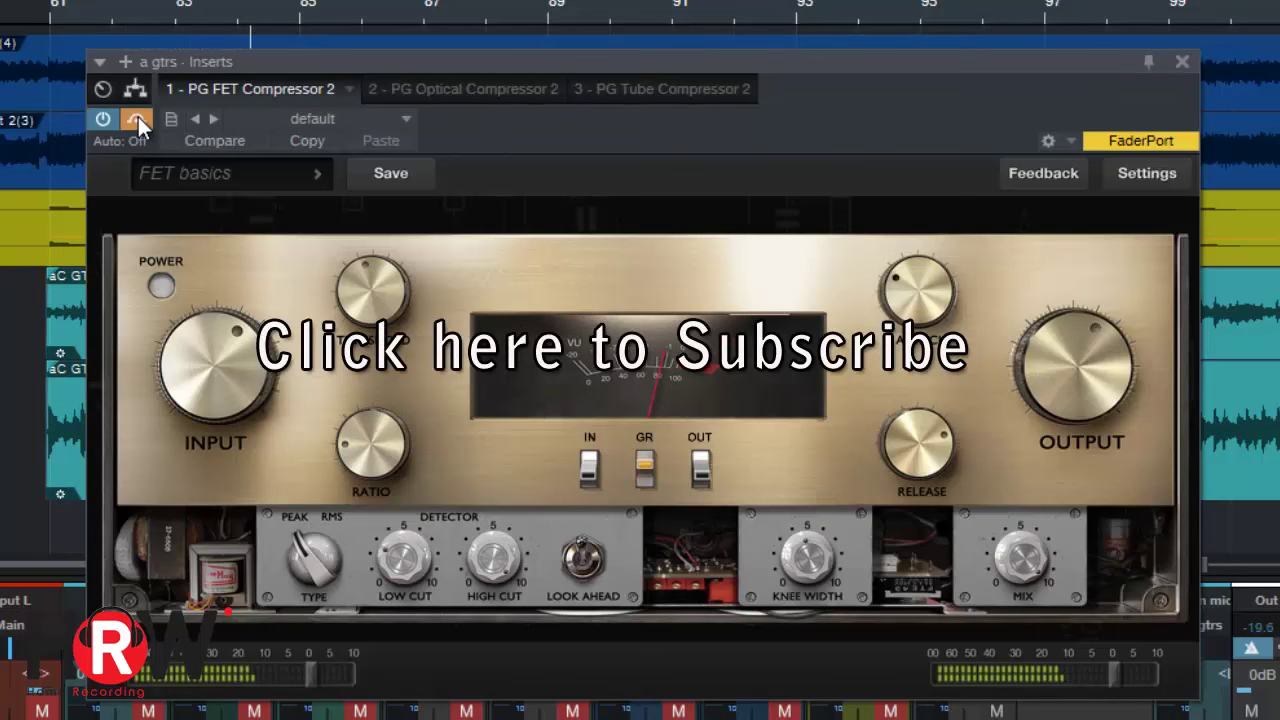
click(138, 120)
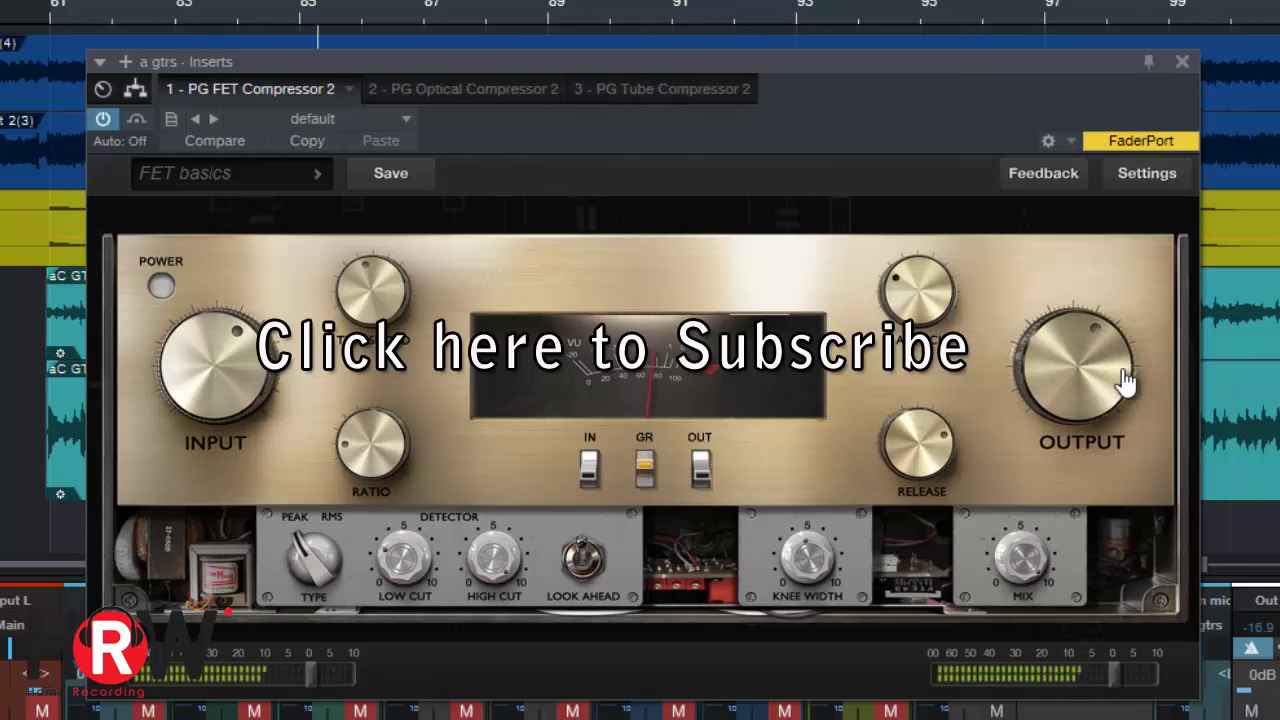
Lower the a gtrs FET compressor's Output to 1.1 dB and compare it with the bypassed signal
mouse_move(1120, 383)
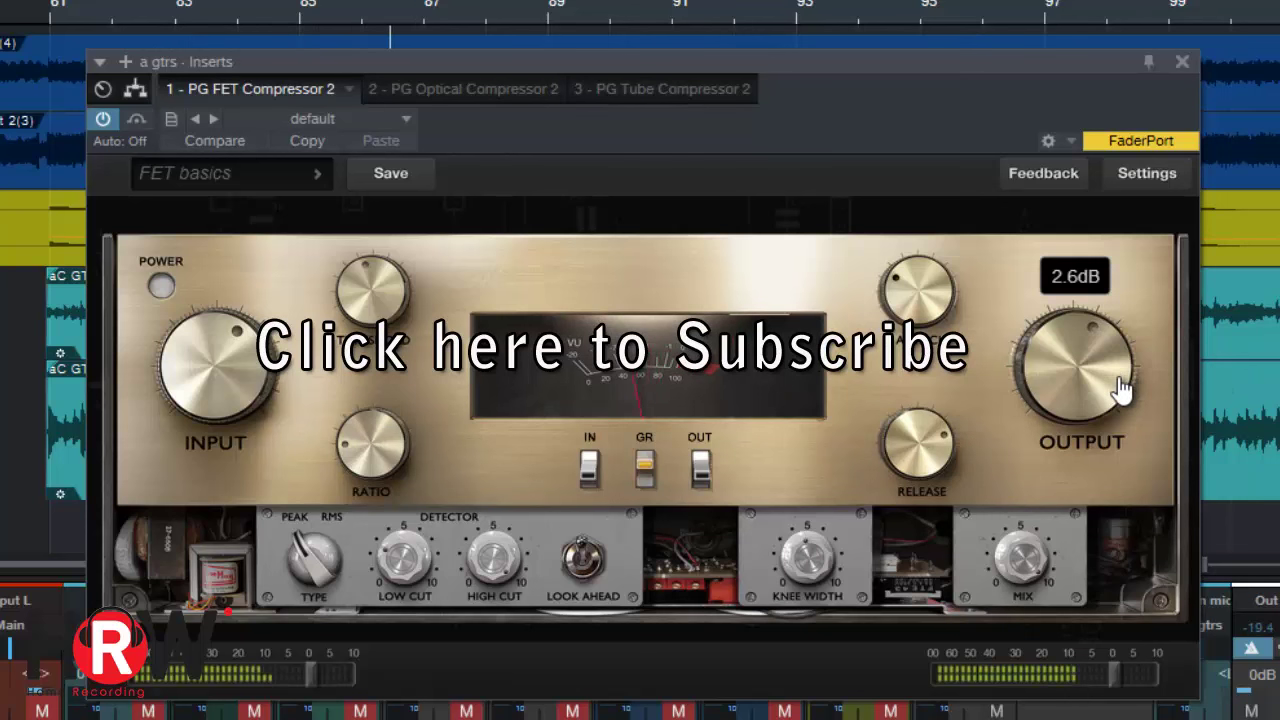
scroll(1120, 383, down, 3)
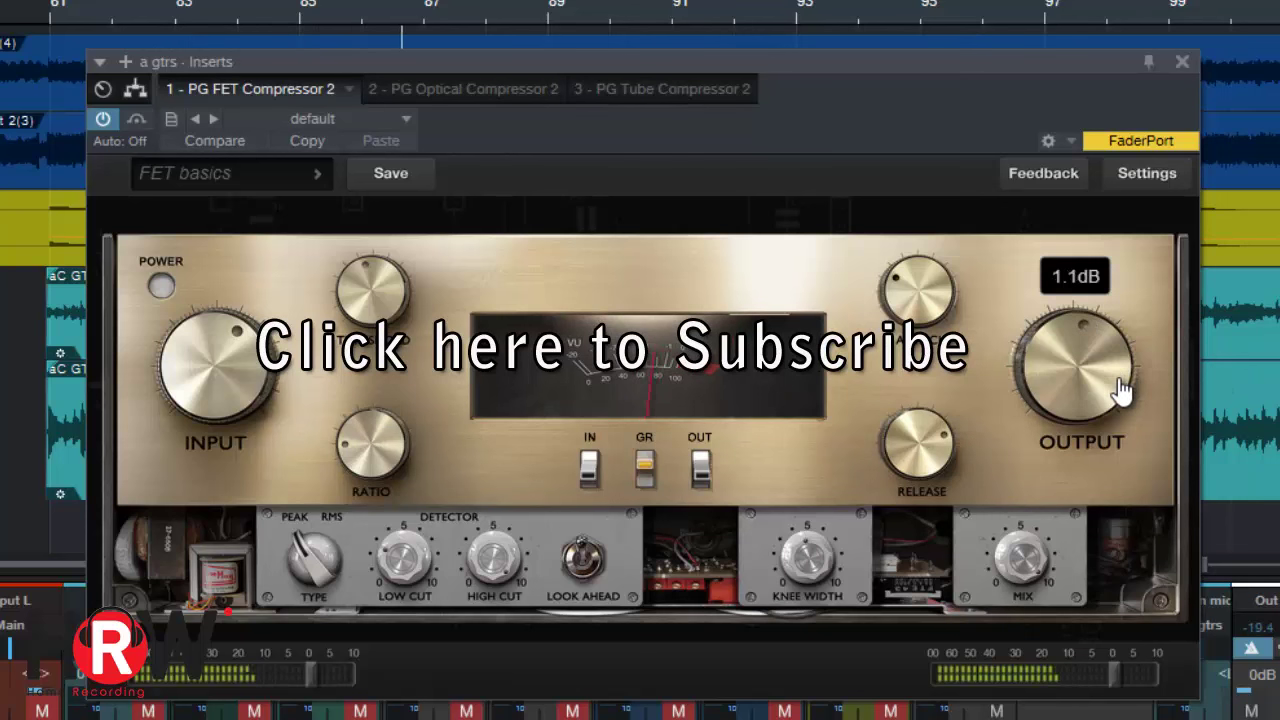
click(138, 119)
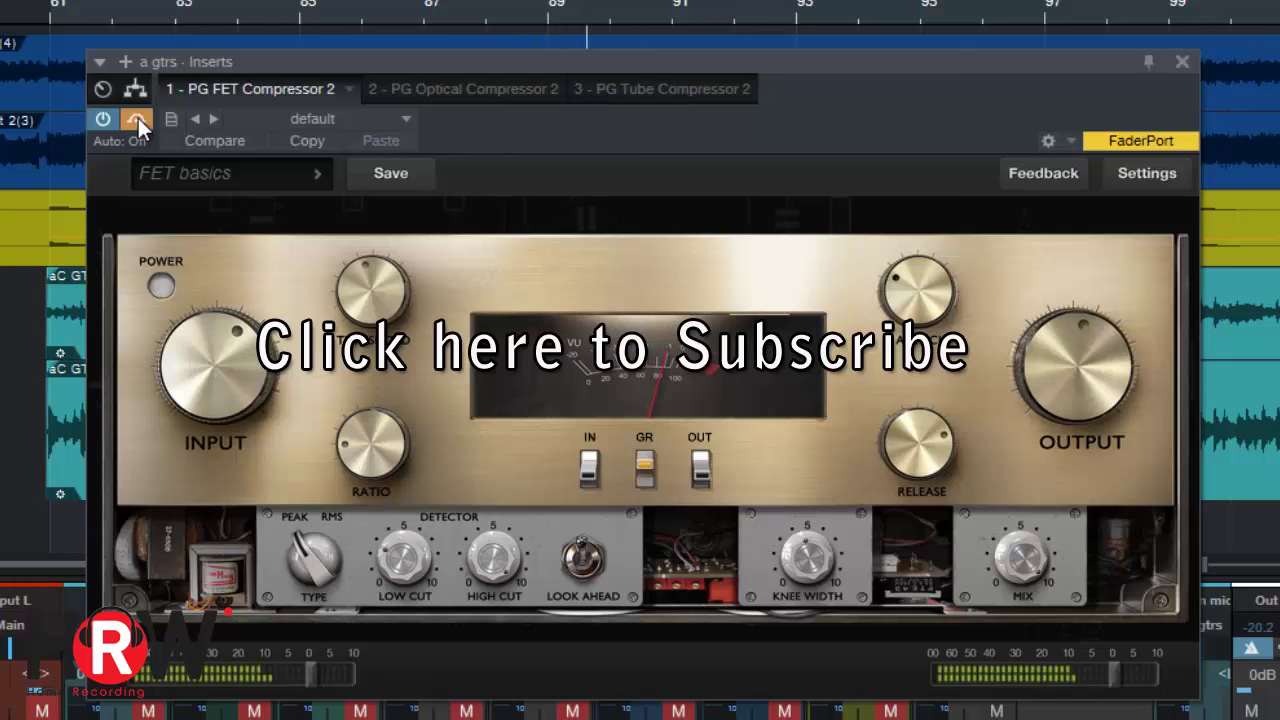
click(138, 119)
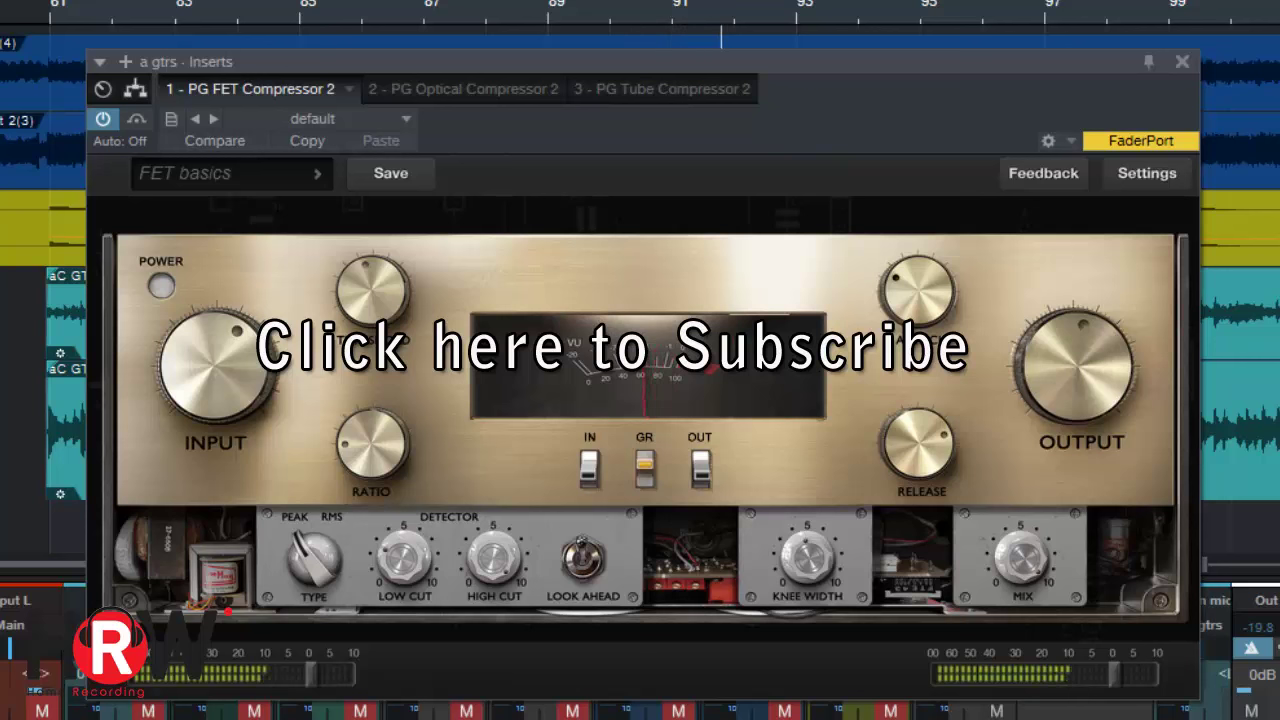
key(space)
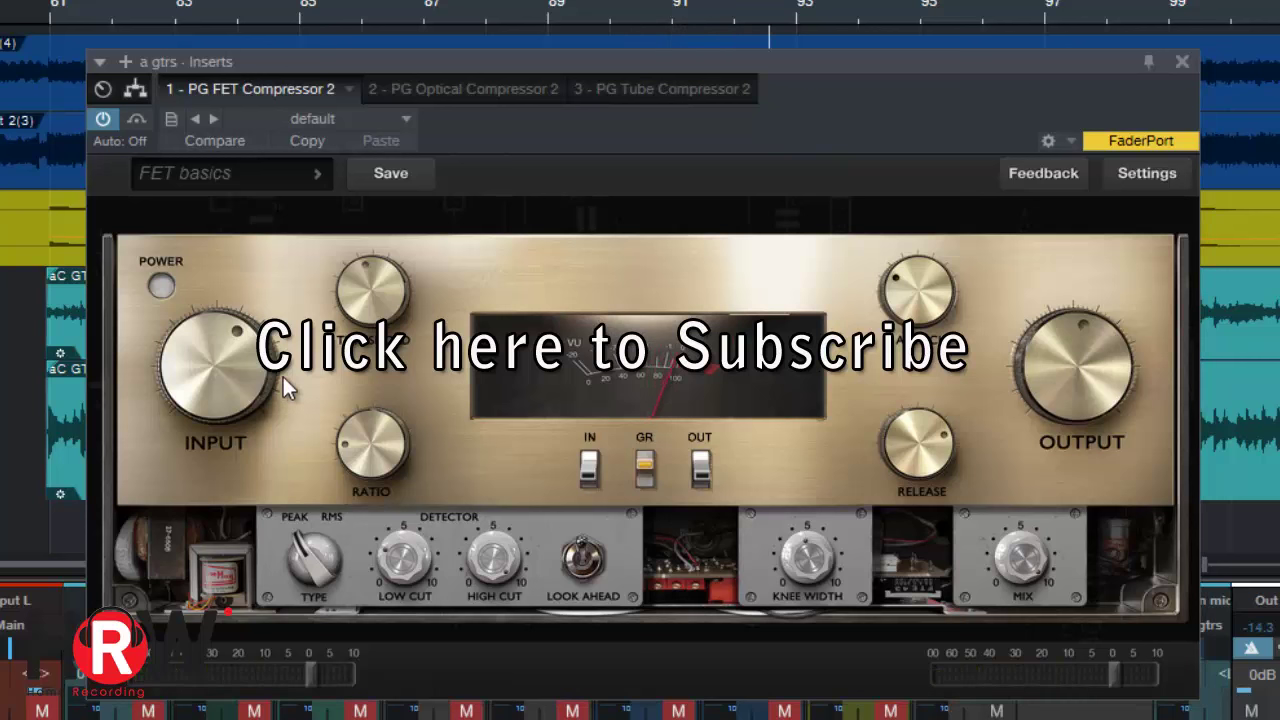
mouse_move(300, 415)
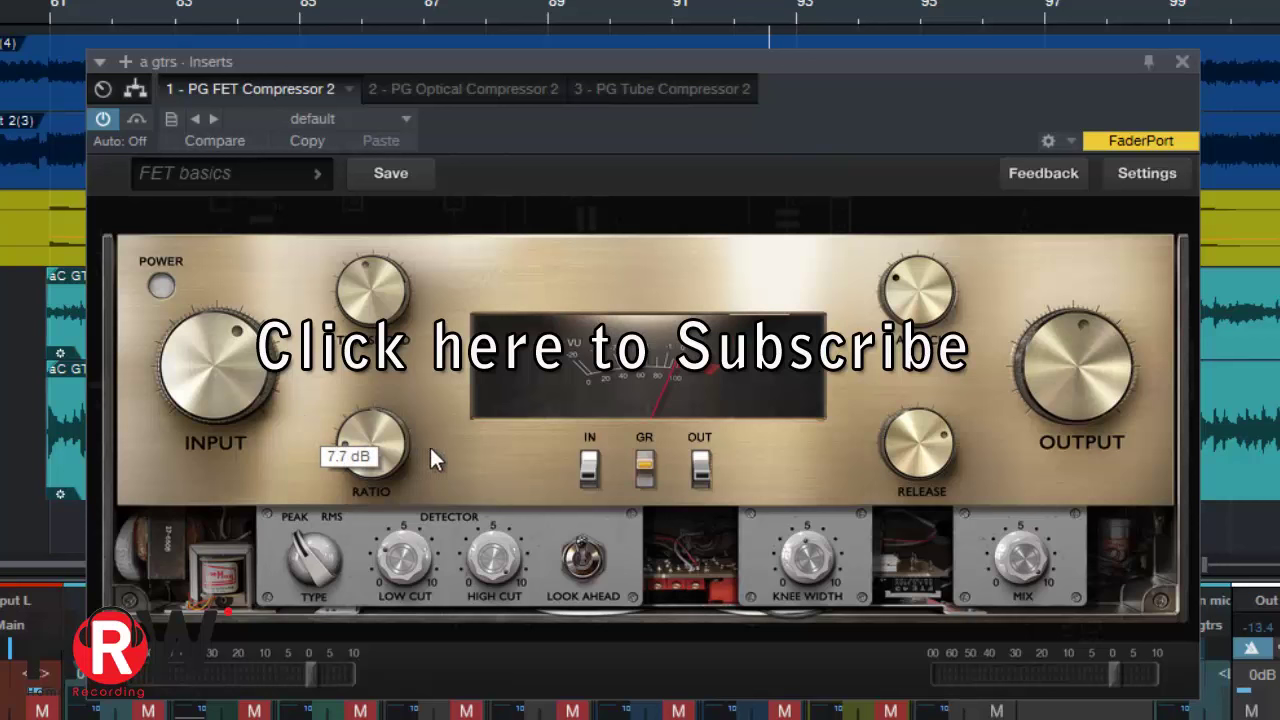
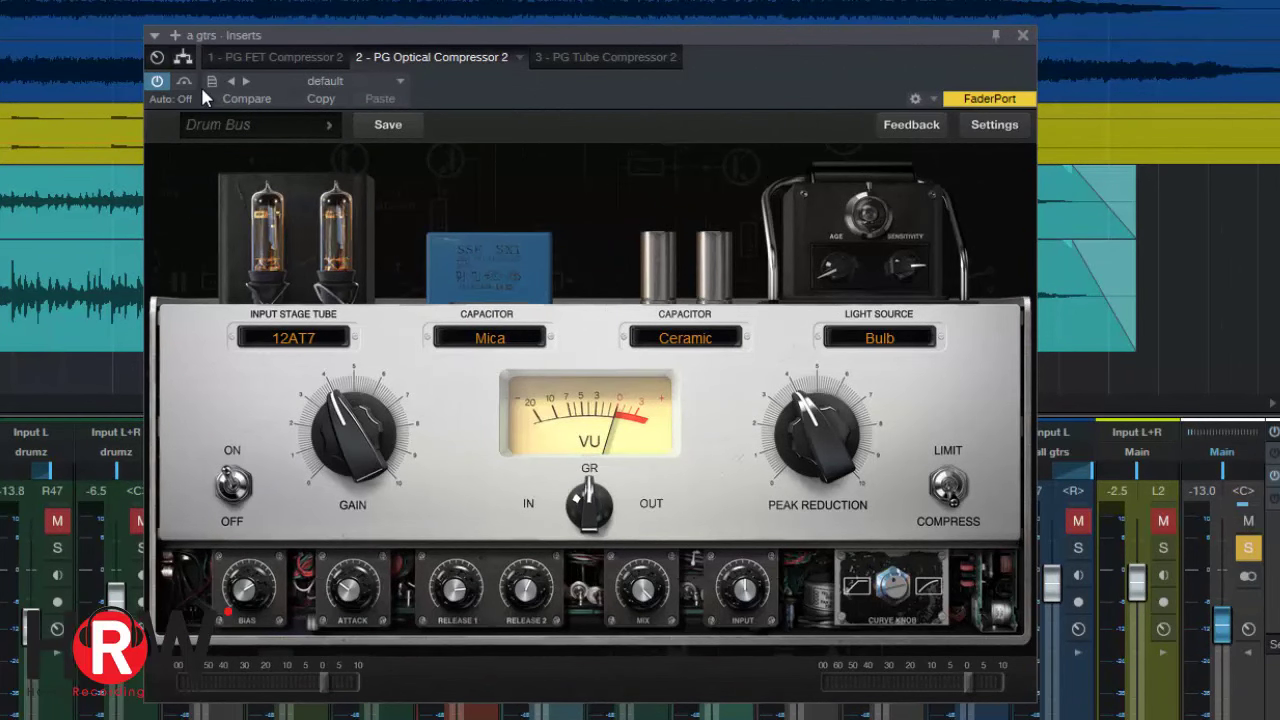
Compare the Optical compressor on the a gtrs bus with the bypassed signal, and expand the channel's insert list
click(184, 81)
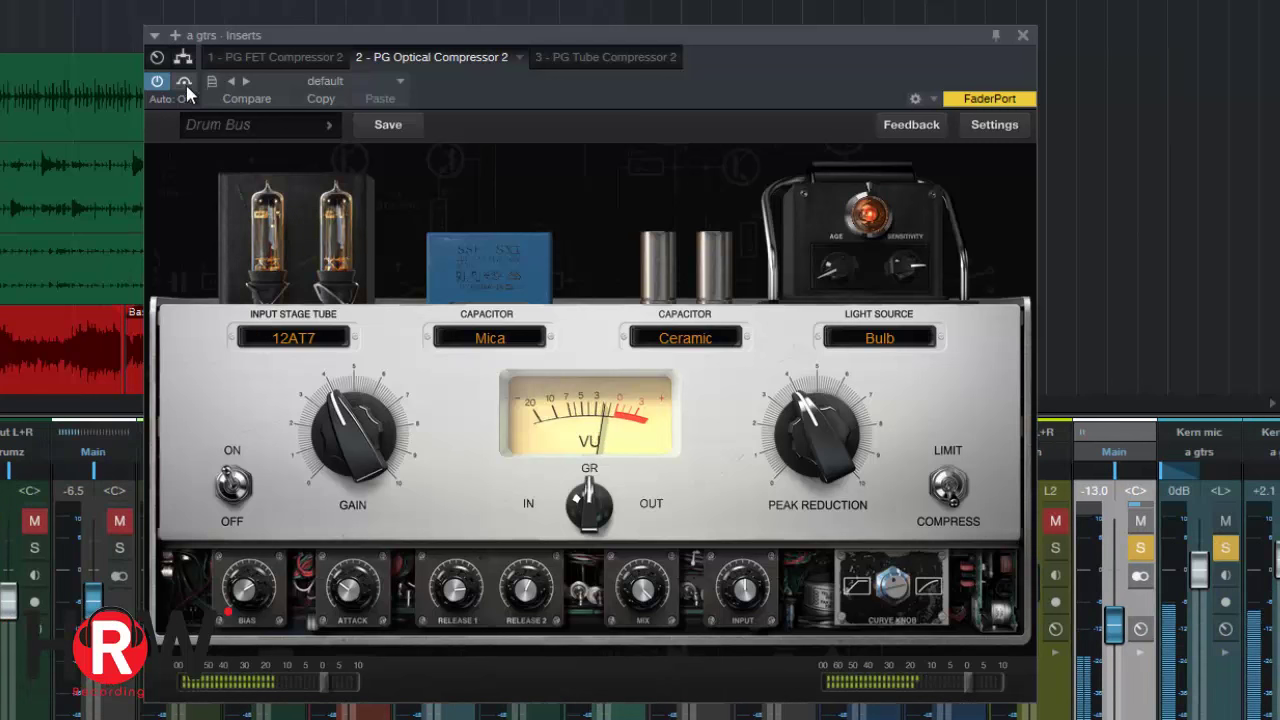
click(184, 84)
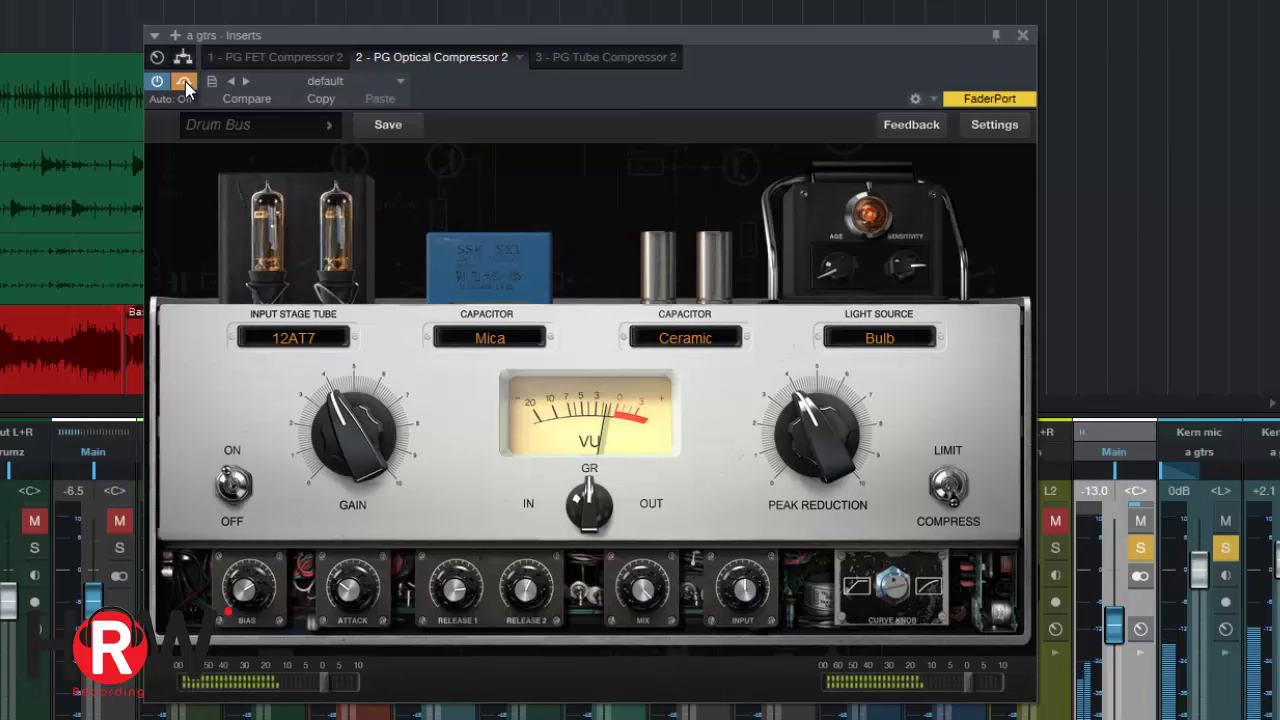
click(185, 81)
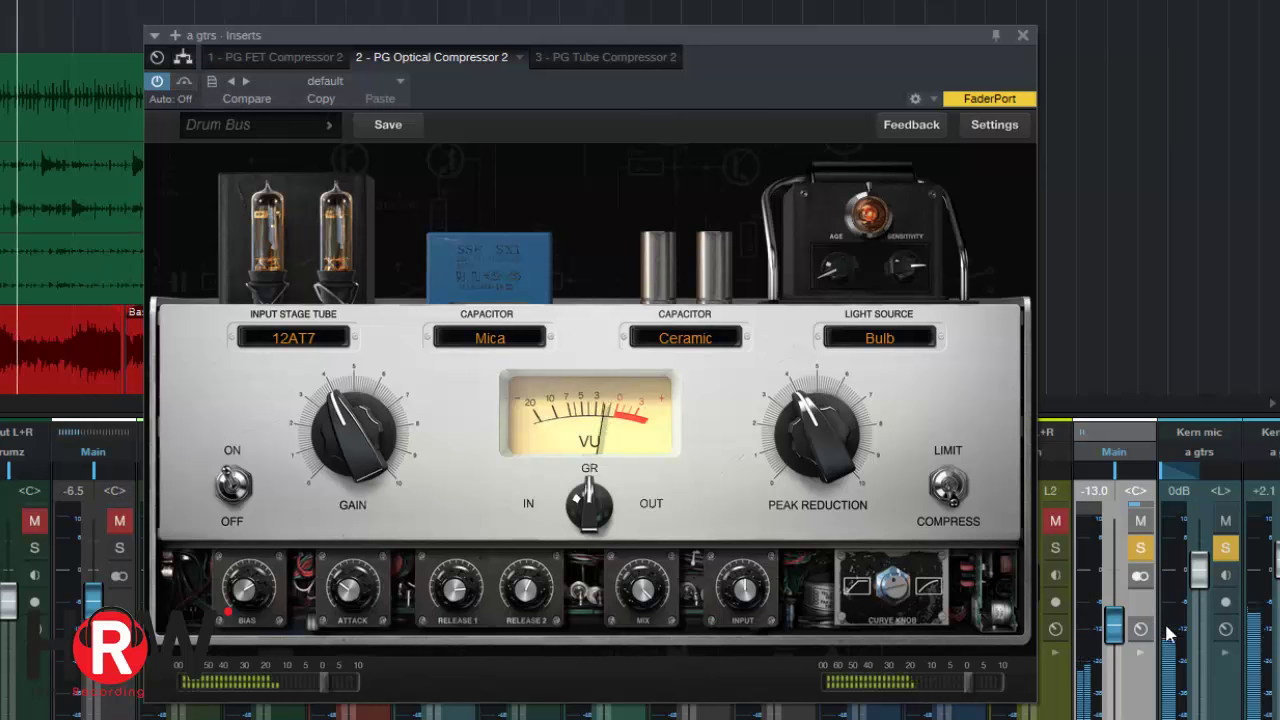
click(1140, 652)
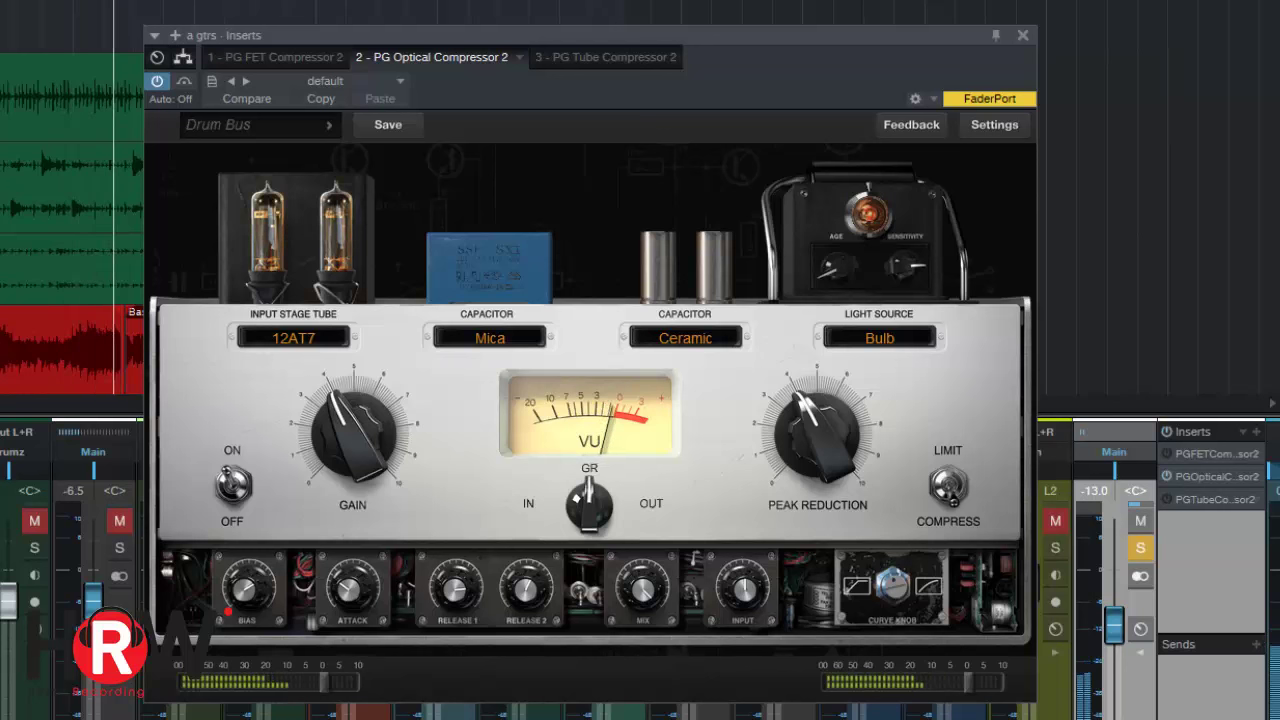
click(186, 82)
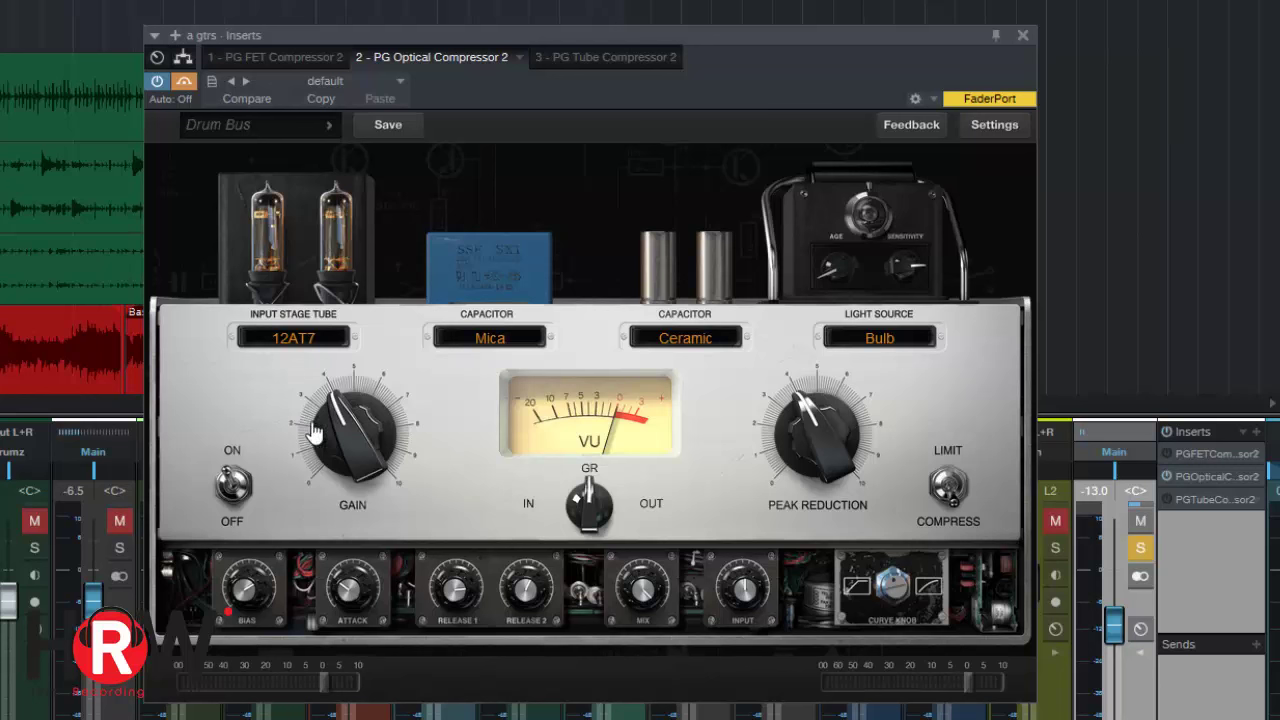
Switch the a gtrs Optical compressor between active and bypassed during playback, leaving it active
click(184, 81)
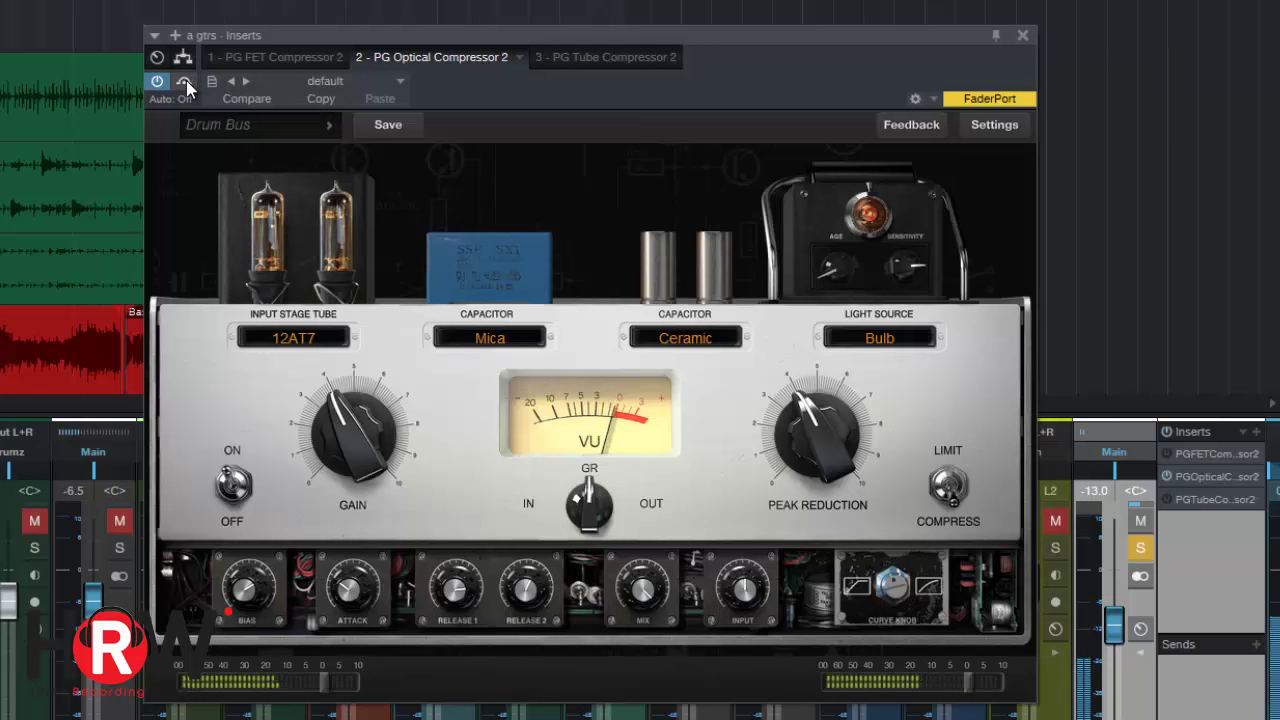
click(186, 81)
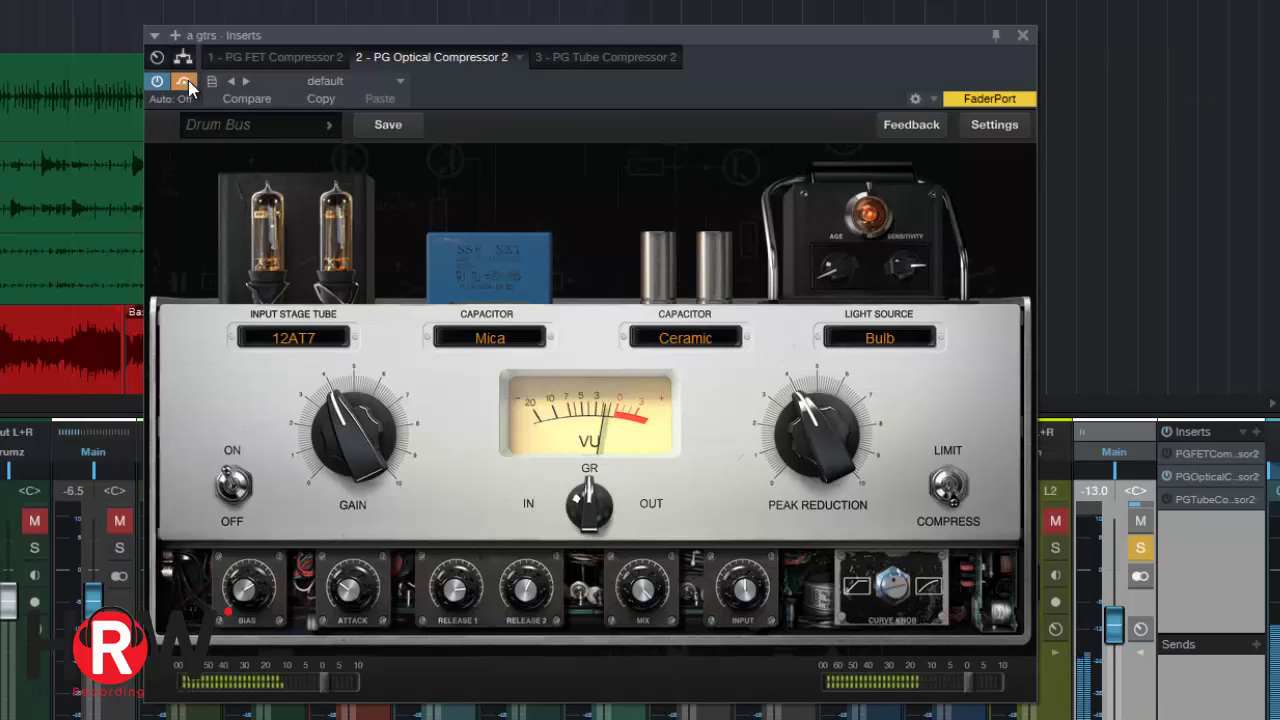
click(186, 81)
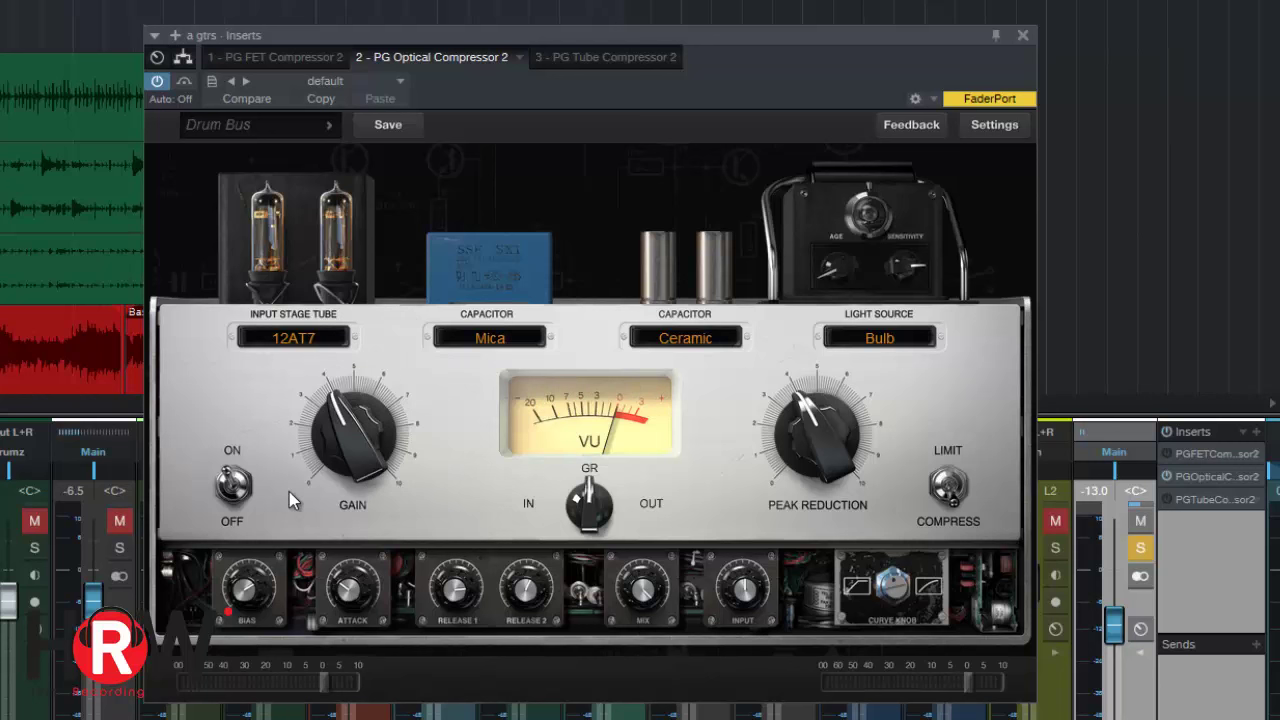
Turn the a gtrs Optical compressor's input stage tube off and set its first capacitor to Ceramic
click(310, 342)
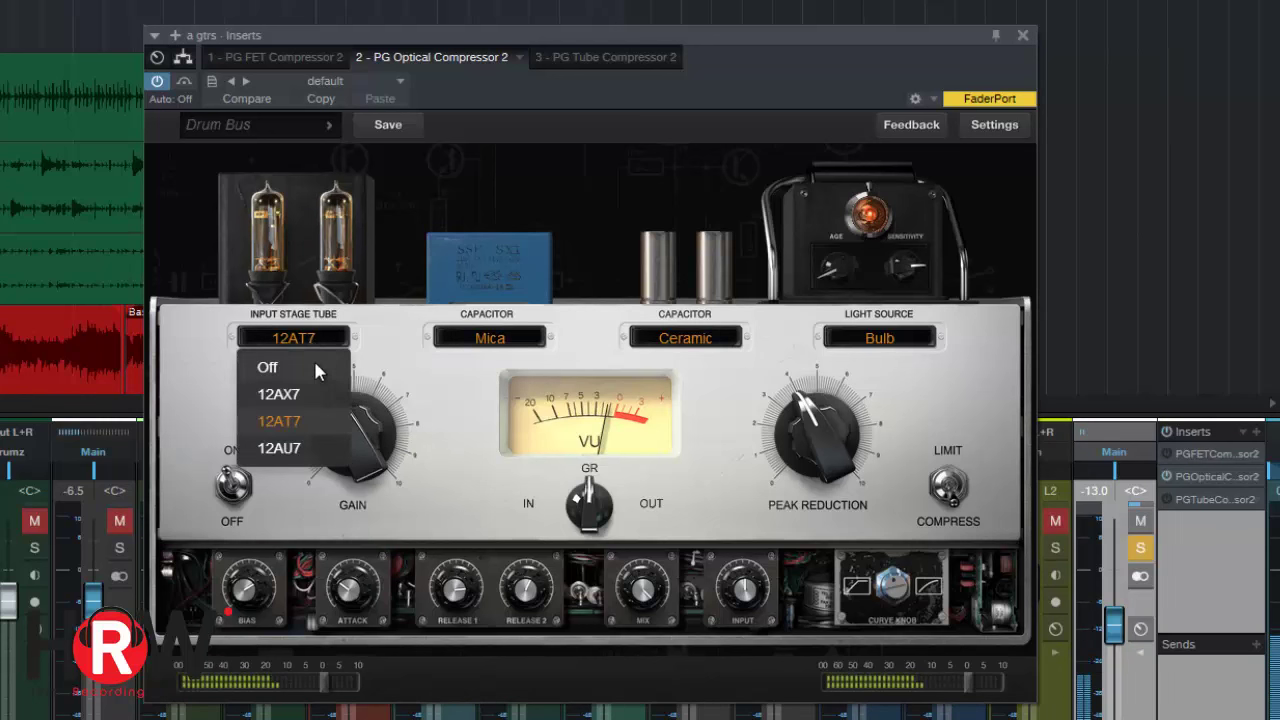
click(496, 340)
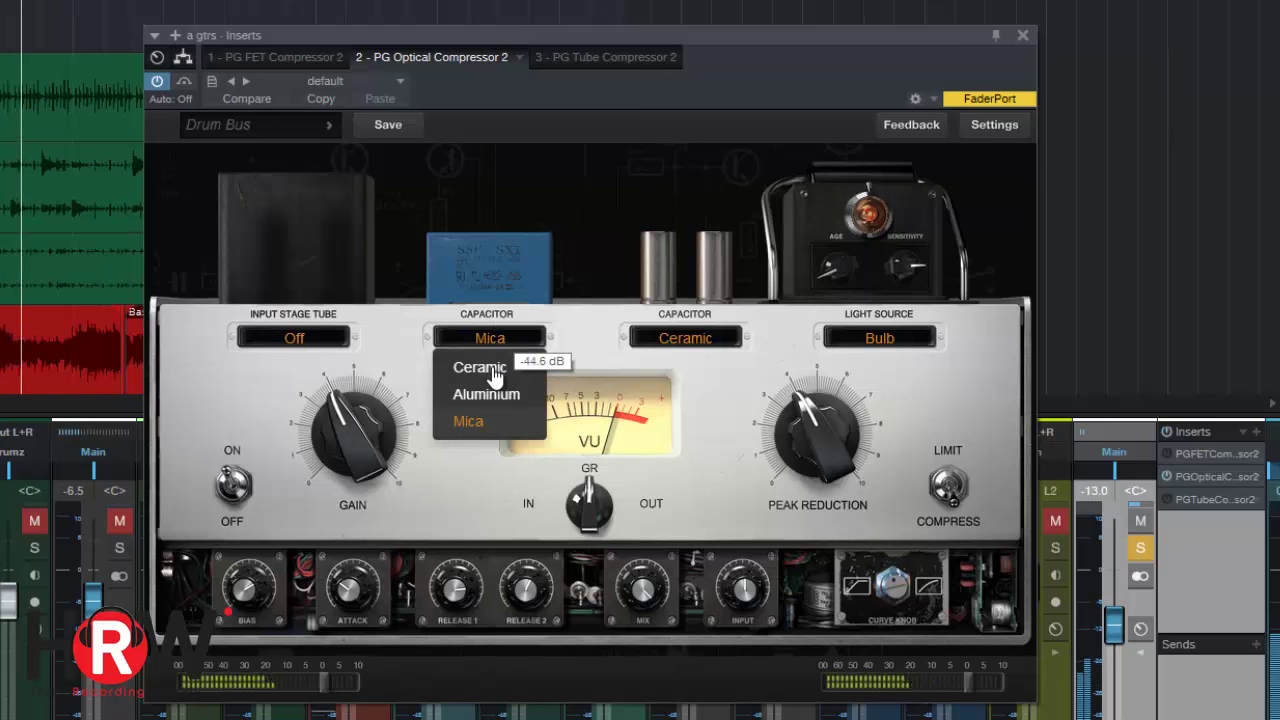
click(490, 369)
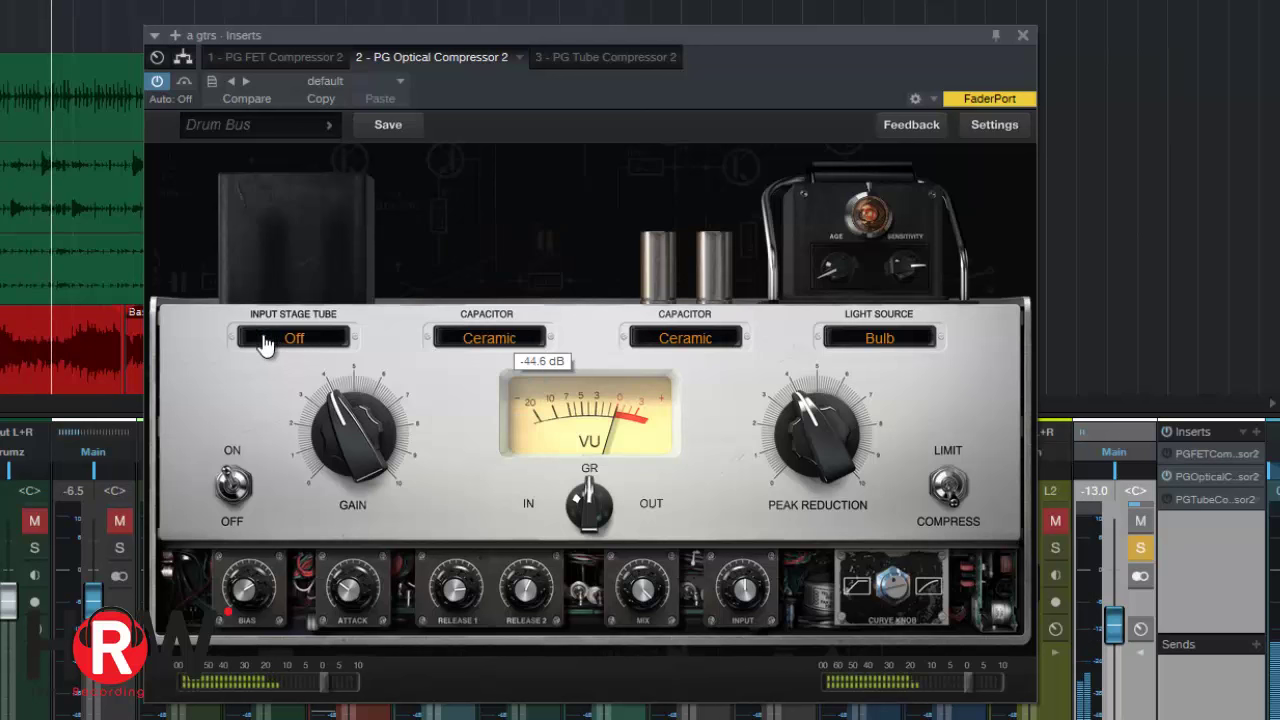
Try the 12AT7 and 12AU7 input stage tubes on the Optical compressor, and raise Peak Reduction slightly
click(287, 339)
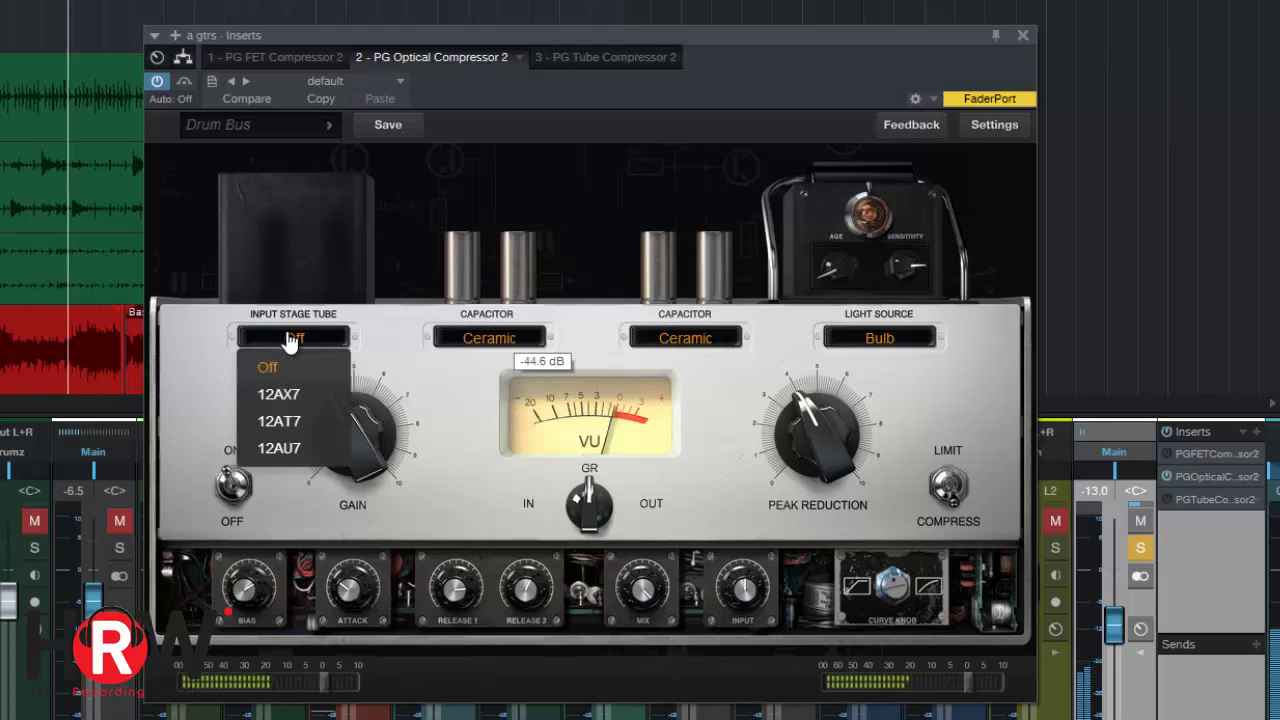
click(274, 418)
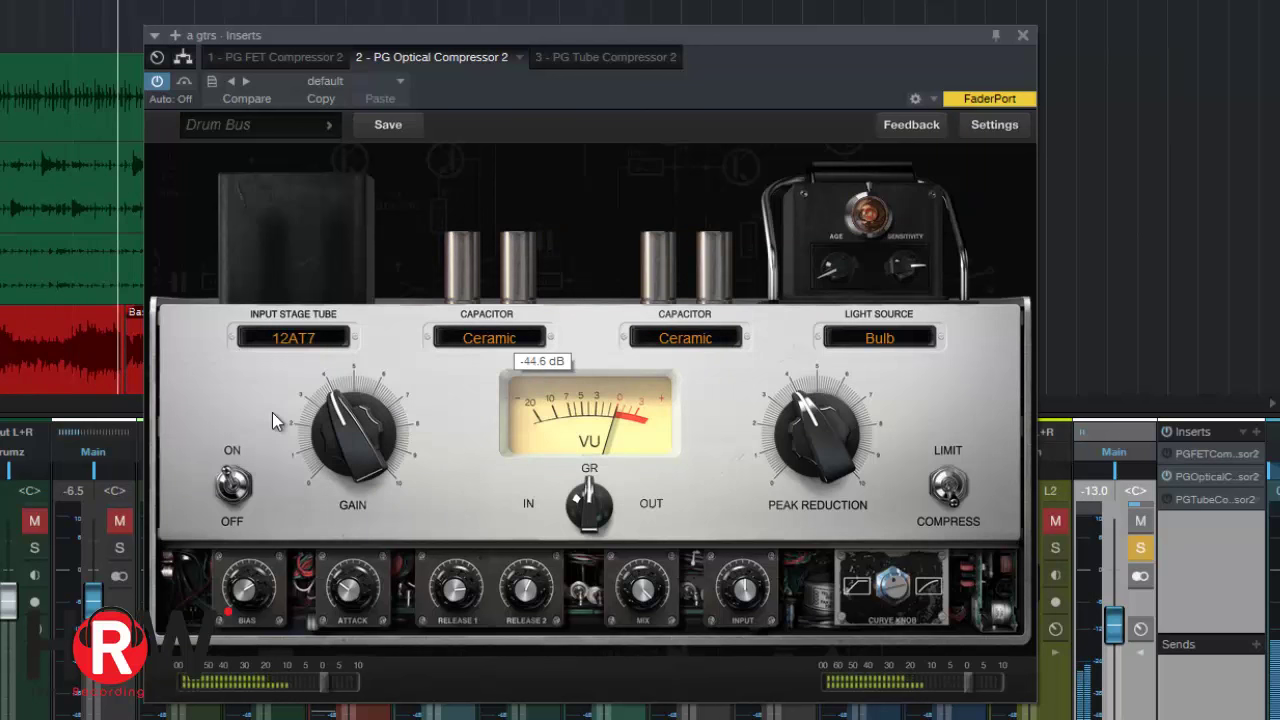
click(297, 339)
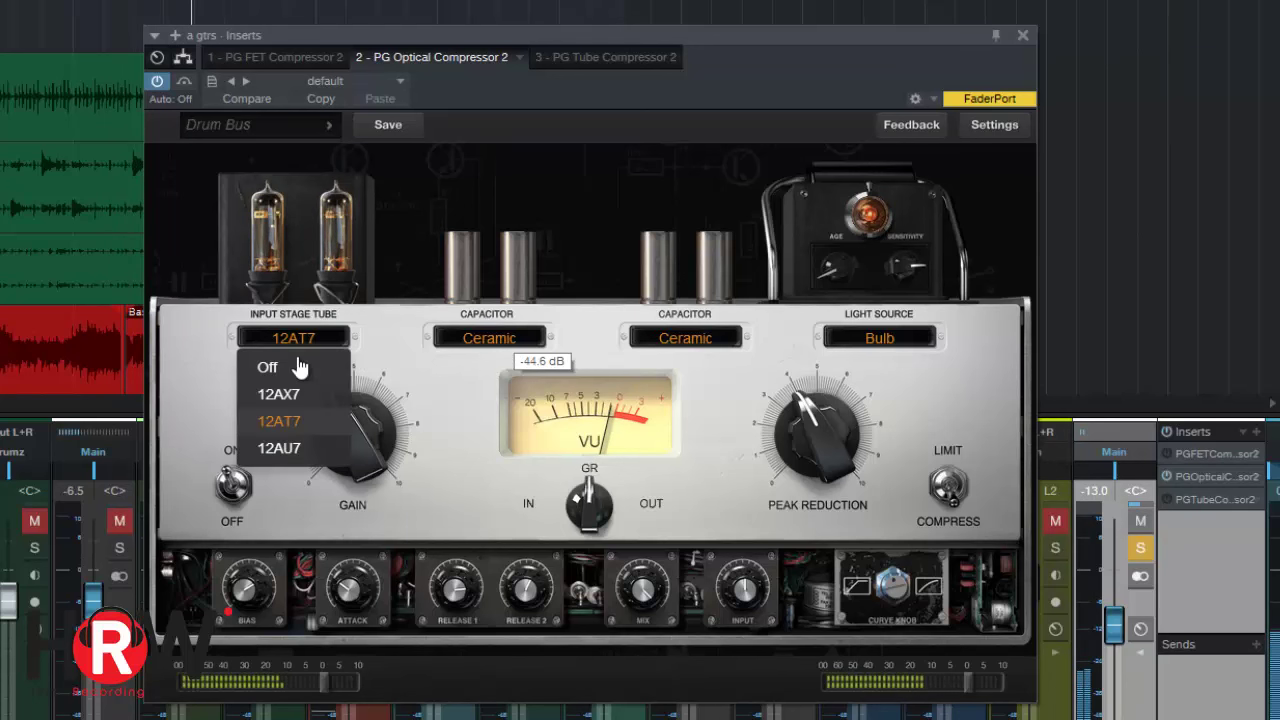
click(295, 451)
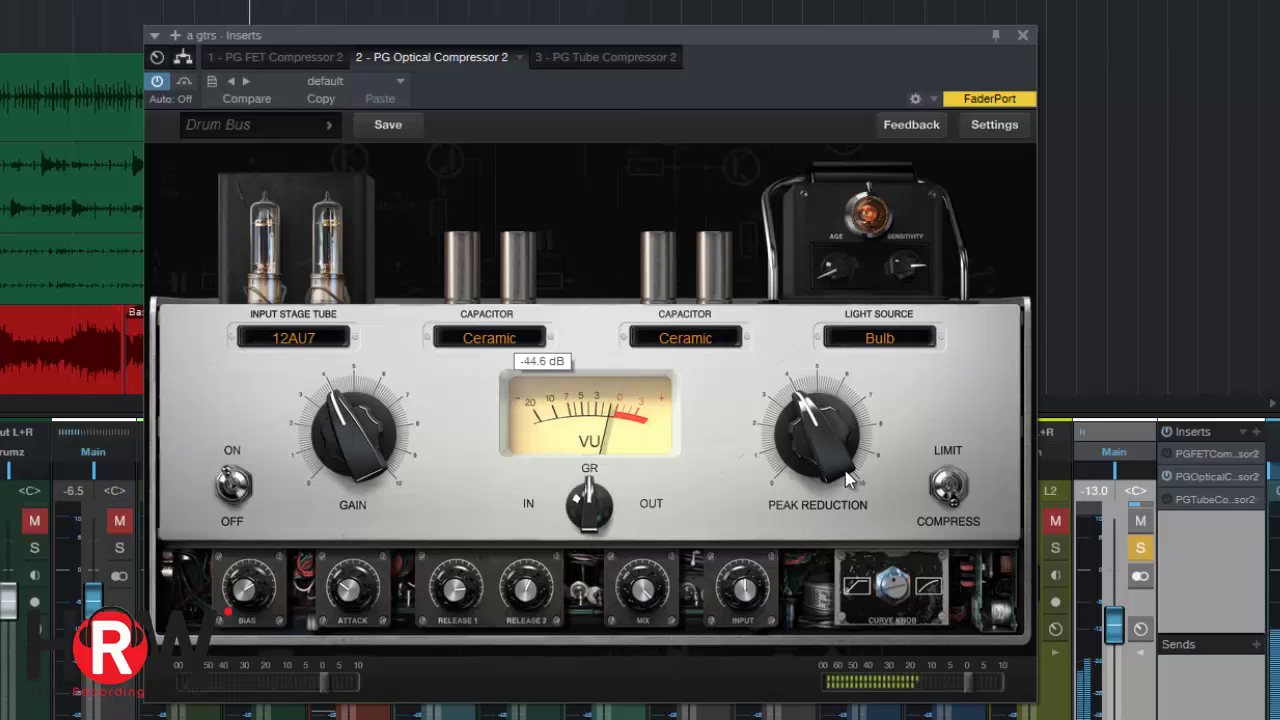
mouse_move(845, 458)
drag(845, 458, 850, 465)
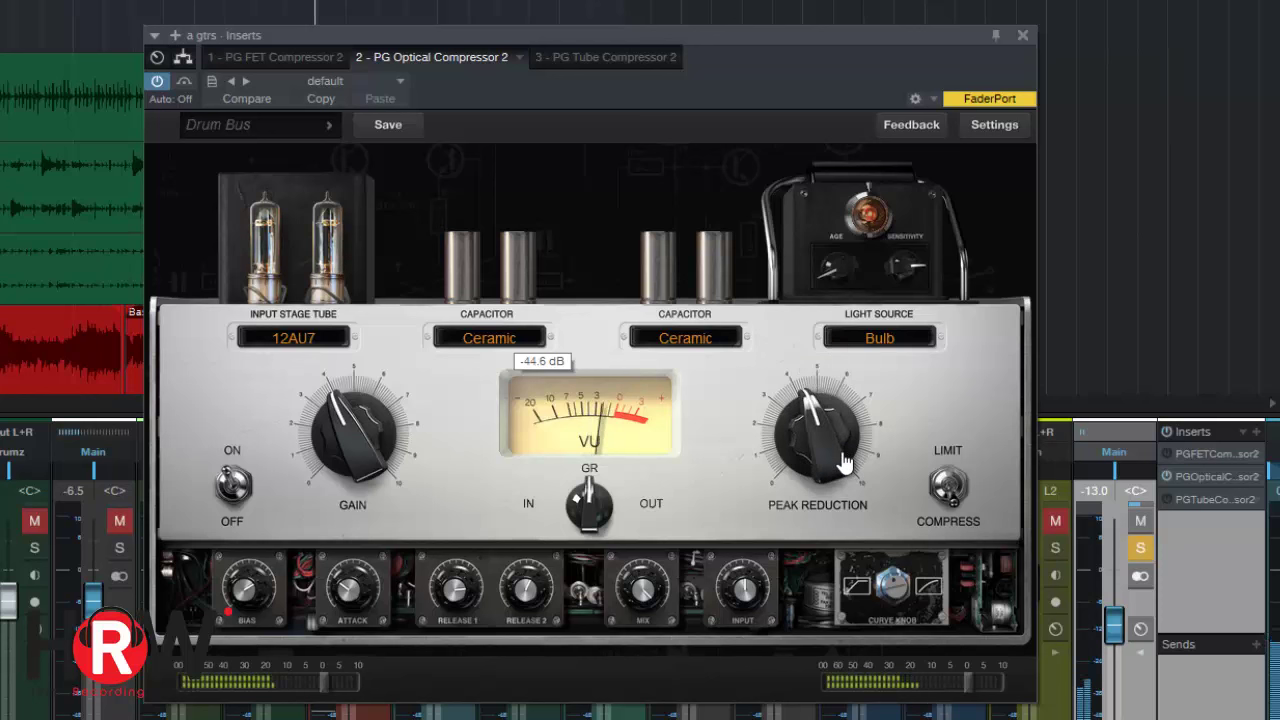
Set the Optical compressor's input stage tube to 12AX7, its first capacitor to Aluminium and its second capacitor to Mica
click(287, 340)
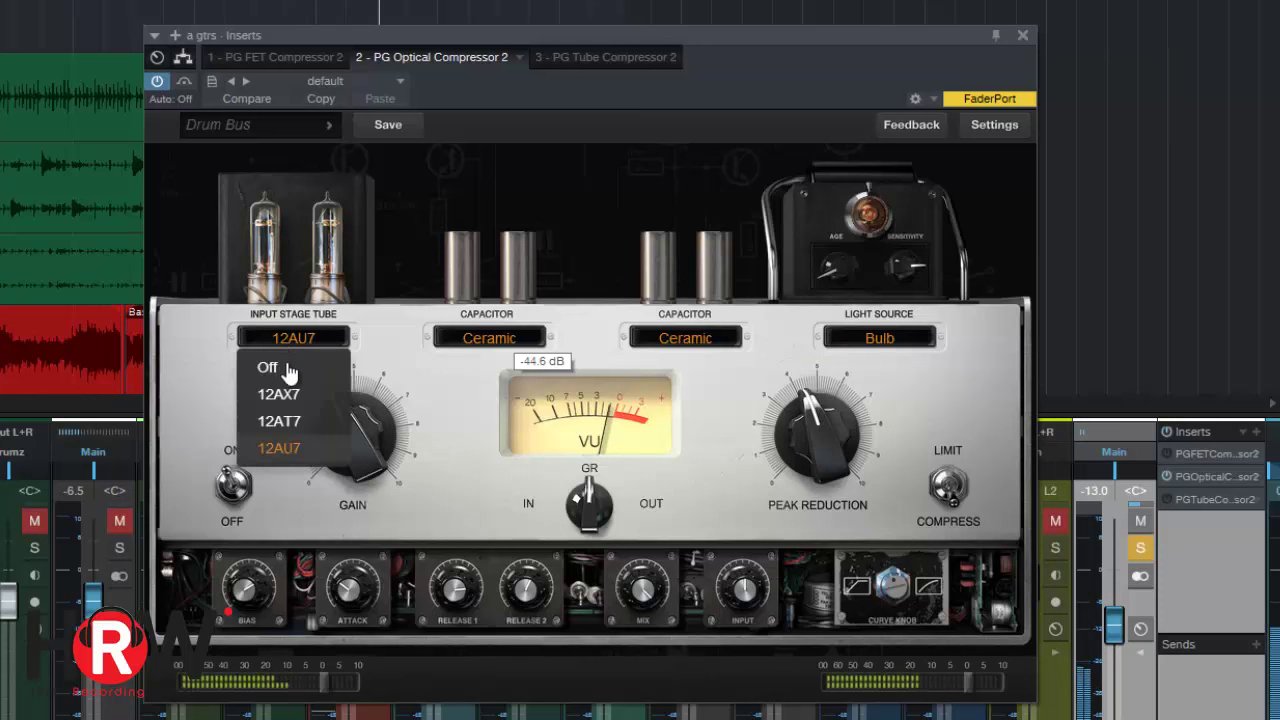
click(285, 396)
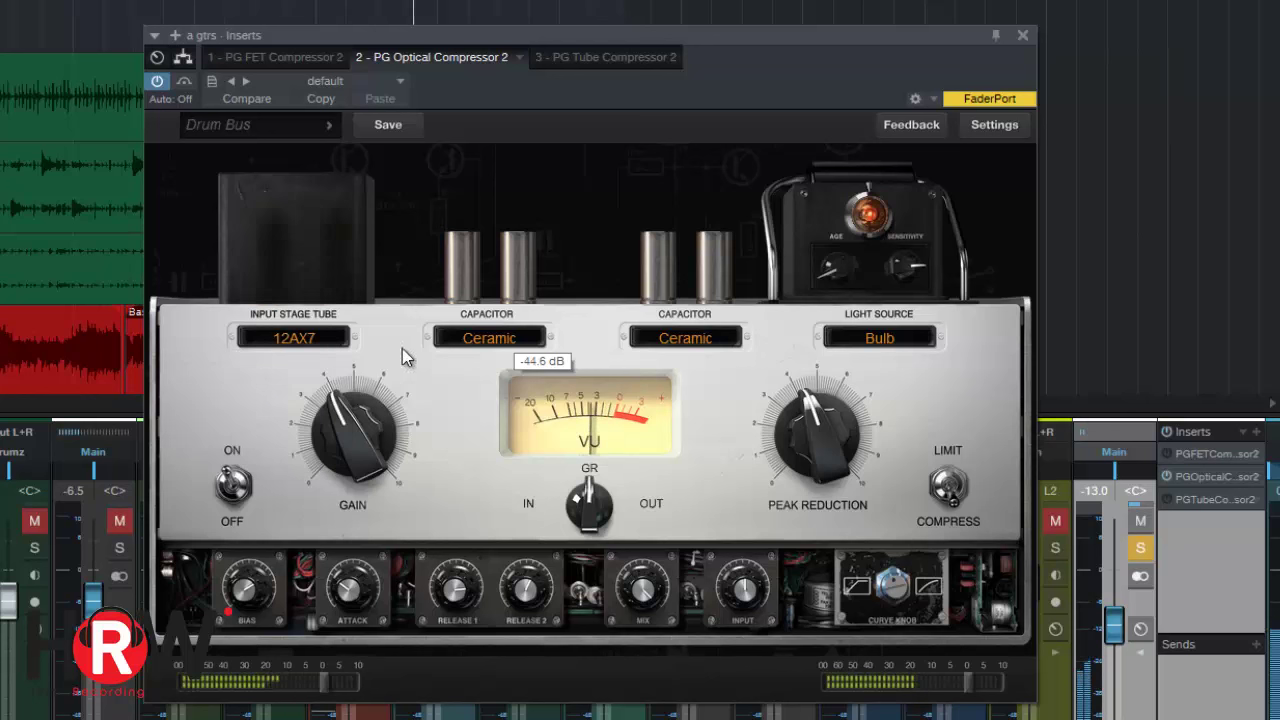
click(487, 347)
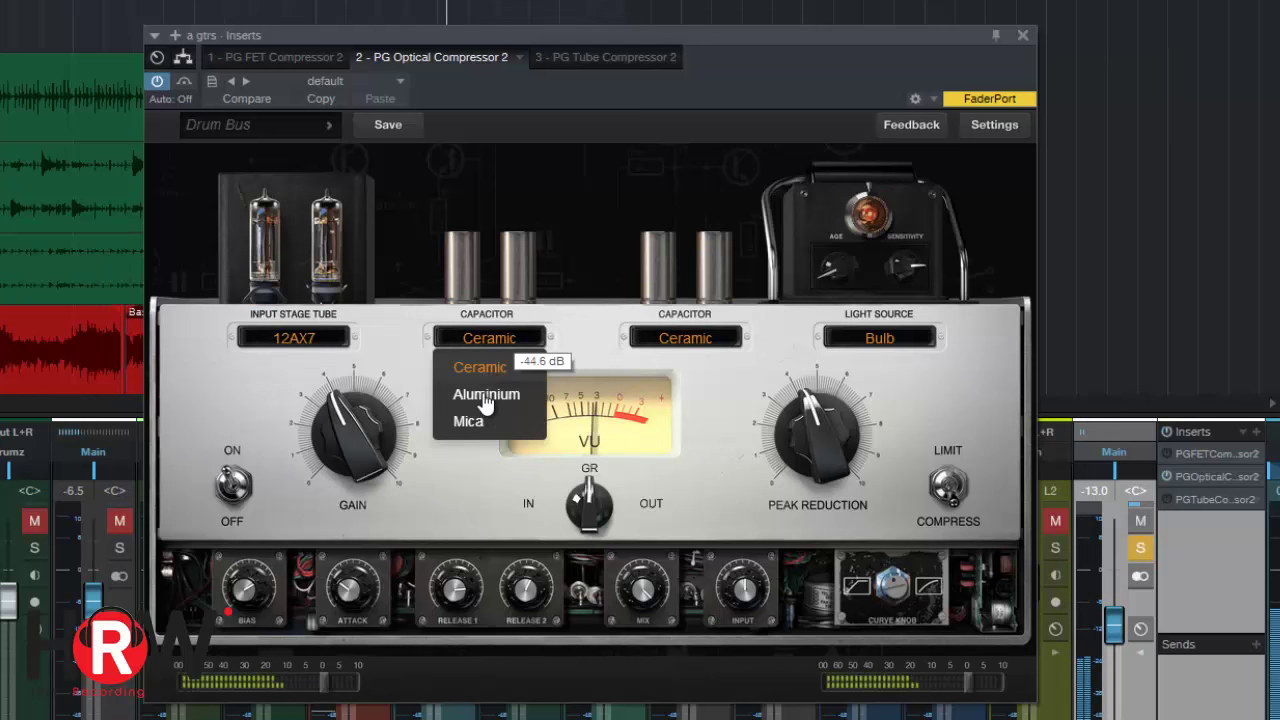
click(490, 396)
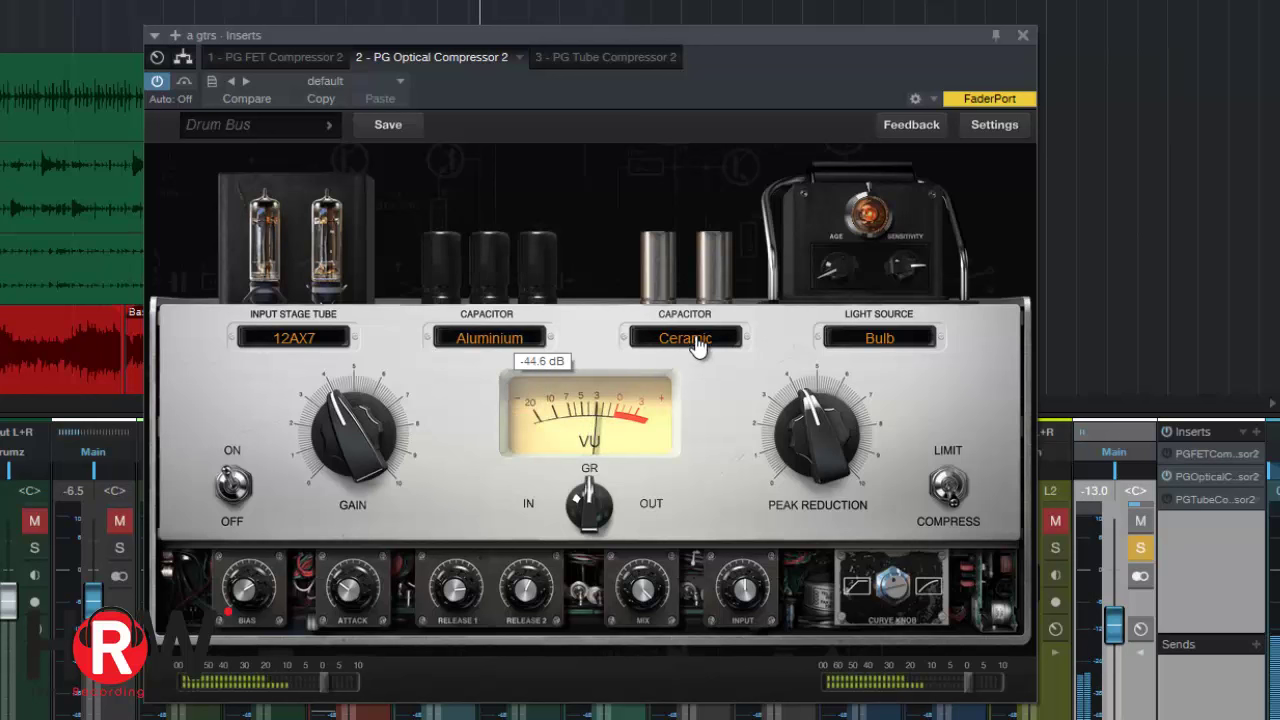
click(697, 346)
click(666, 422)
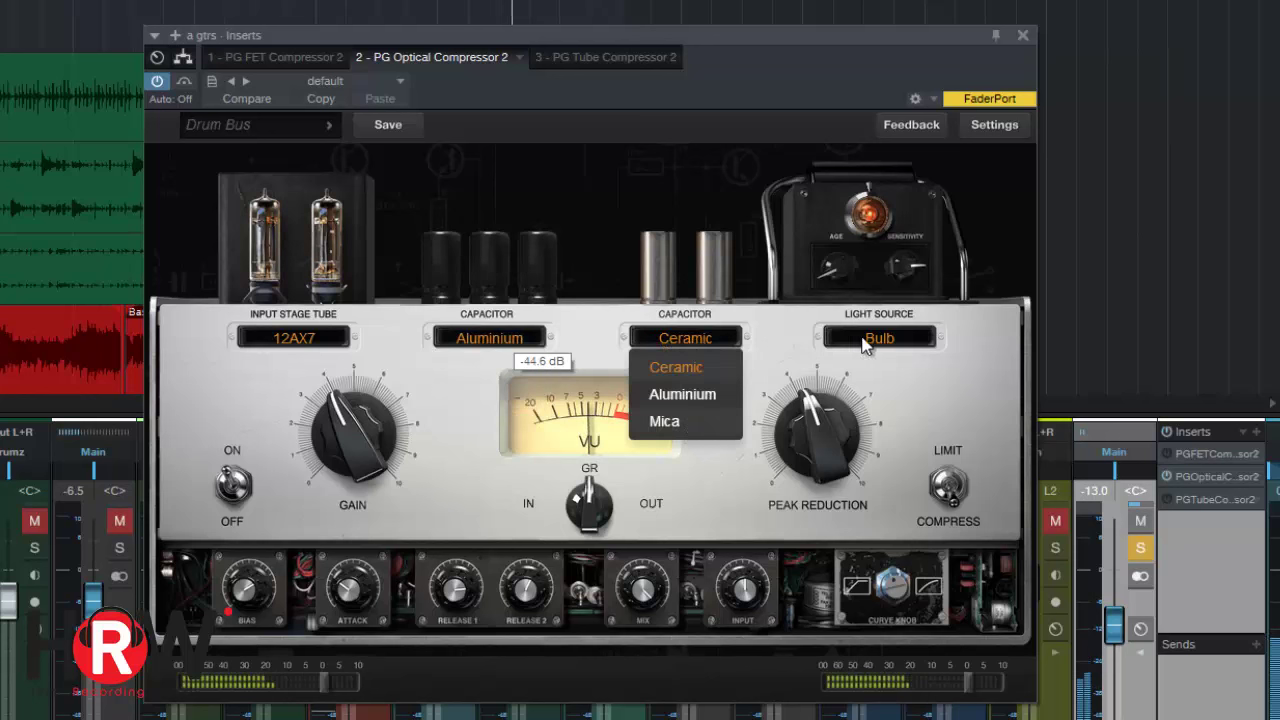
Try the LED light source on the Optical compressor with Peak Reduction lowered to 2.7
click(897, 341)
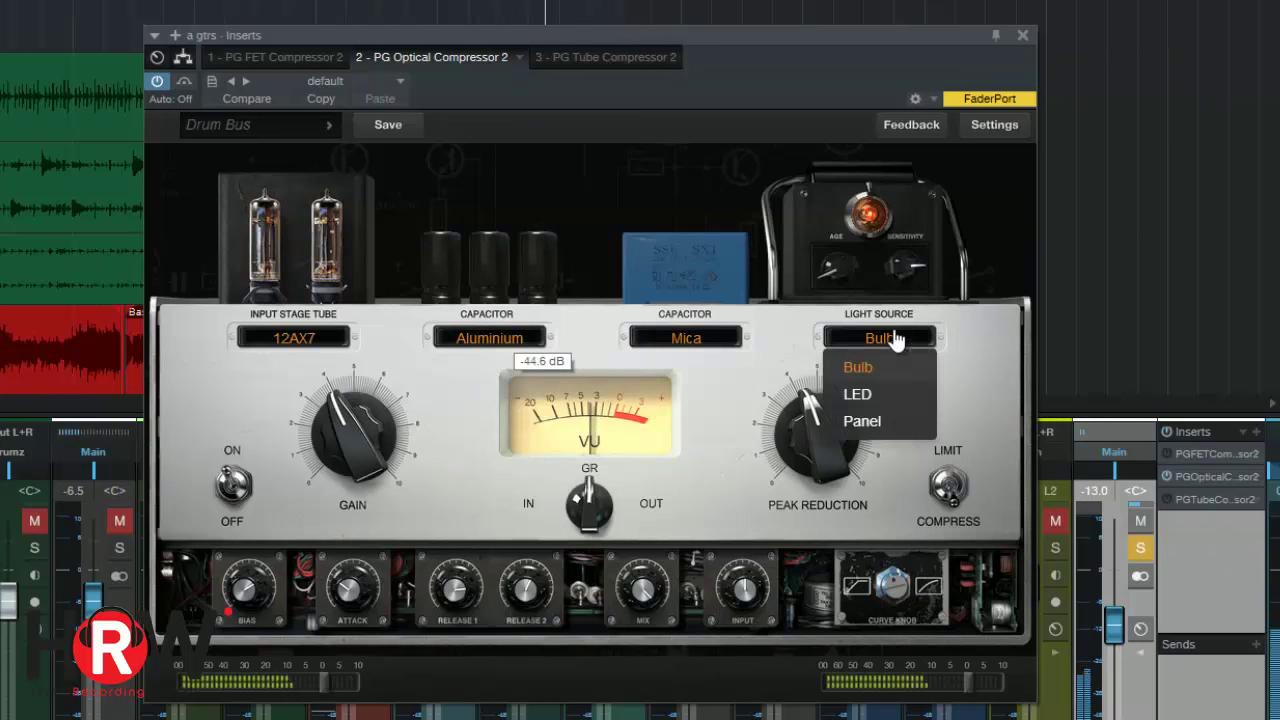
click(890, 398)
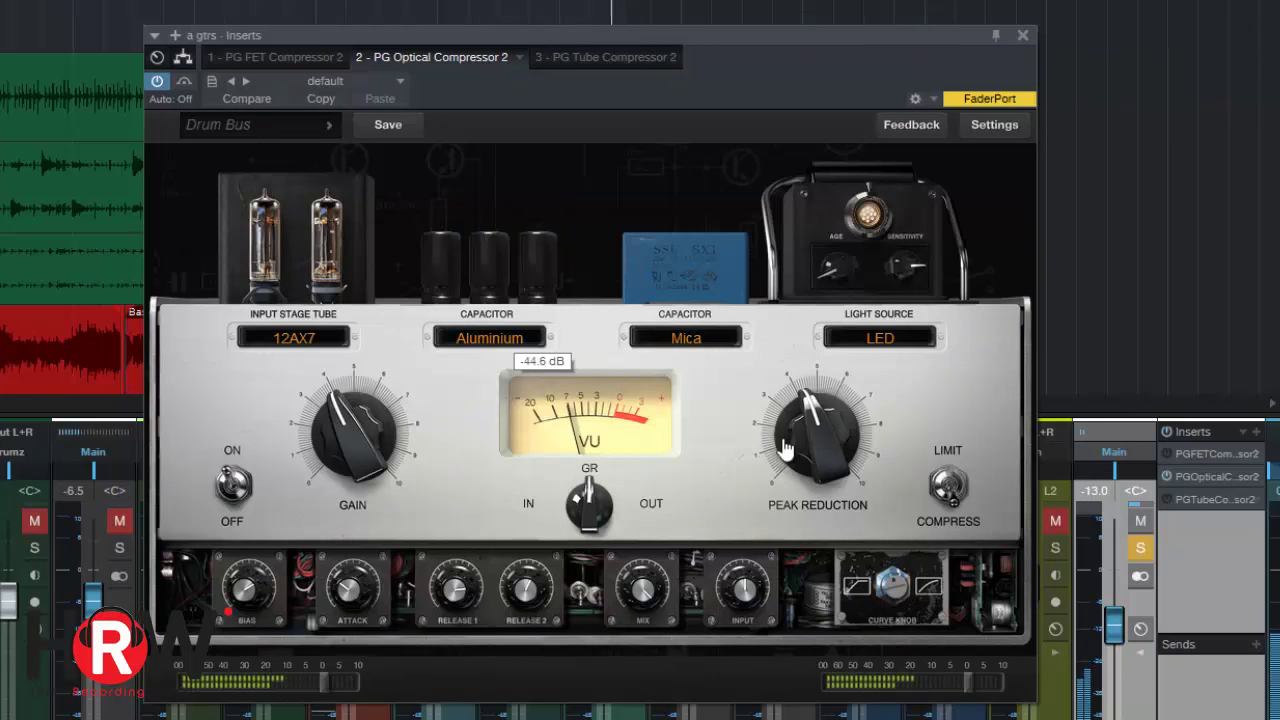
mouse_move(822, 433)
drag(822, 433, 808, 453)
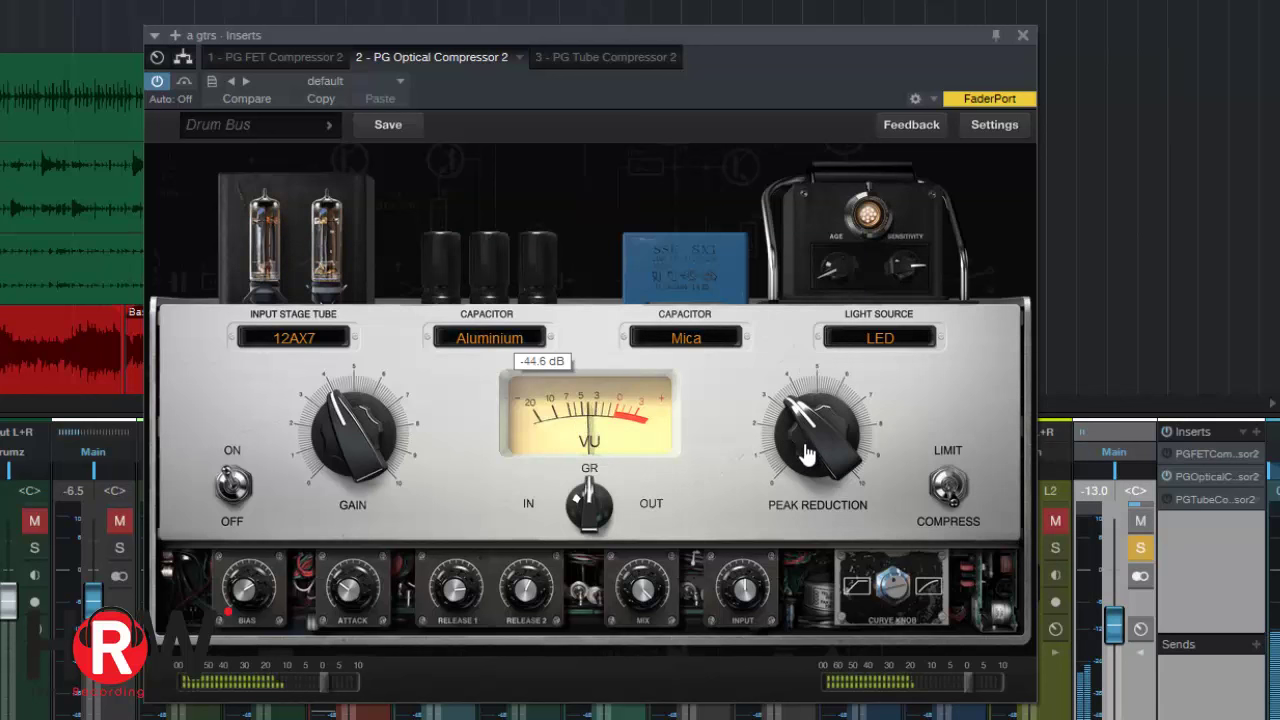
Set the Optical compressor's light source to Panel and lower Peak Reduction further
click(884, 372)
click(873, 417)
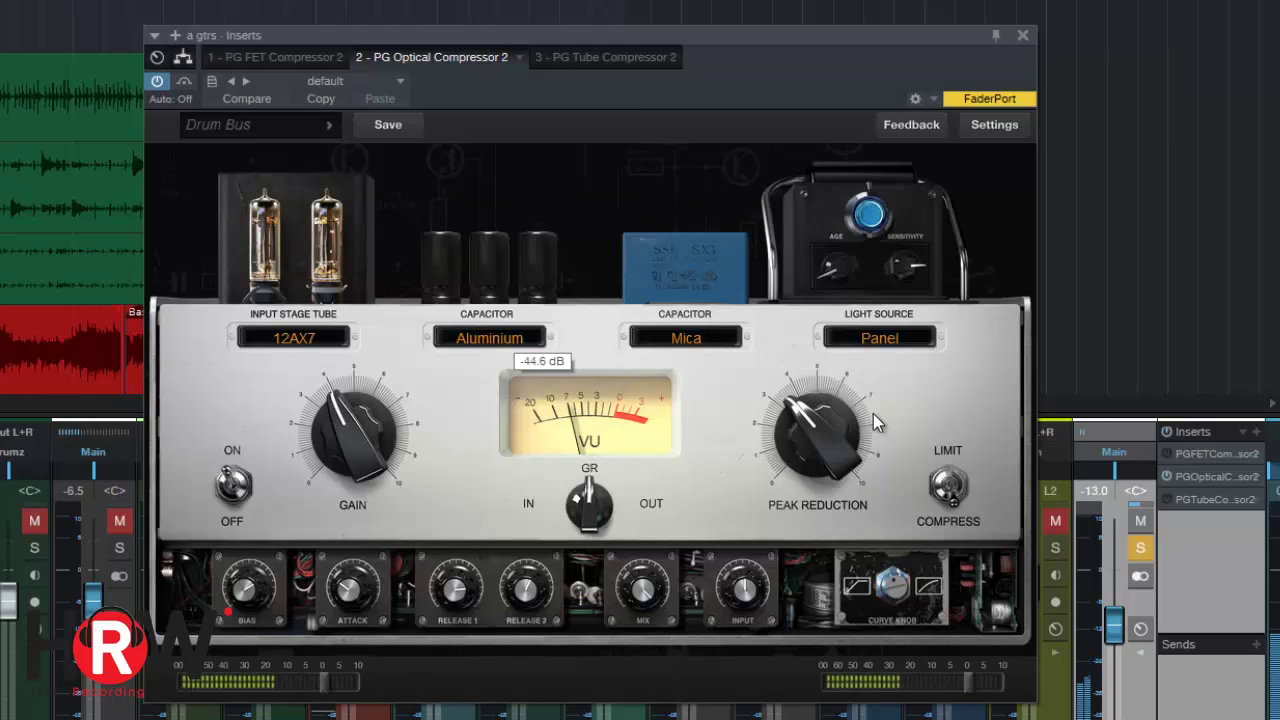
click(822, 418)
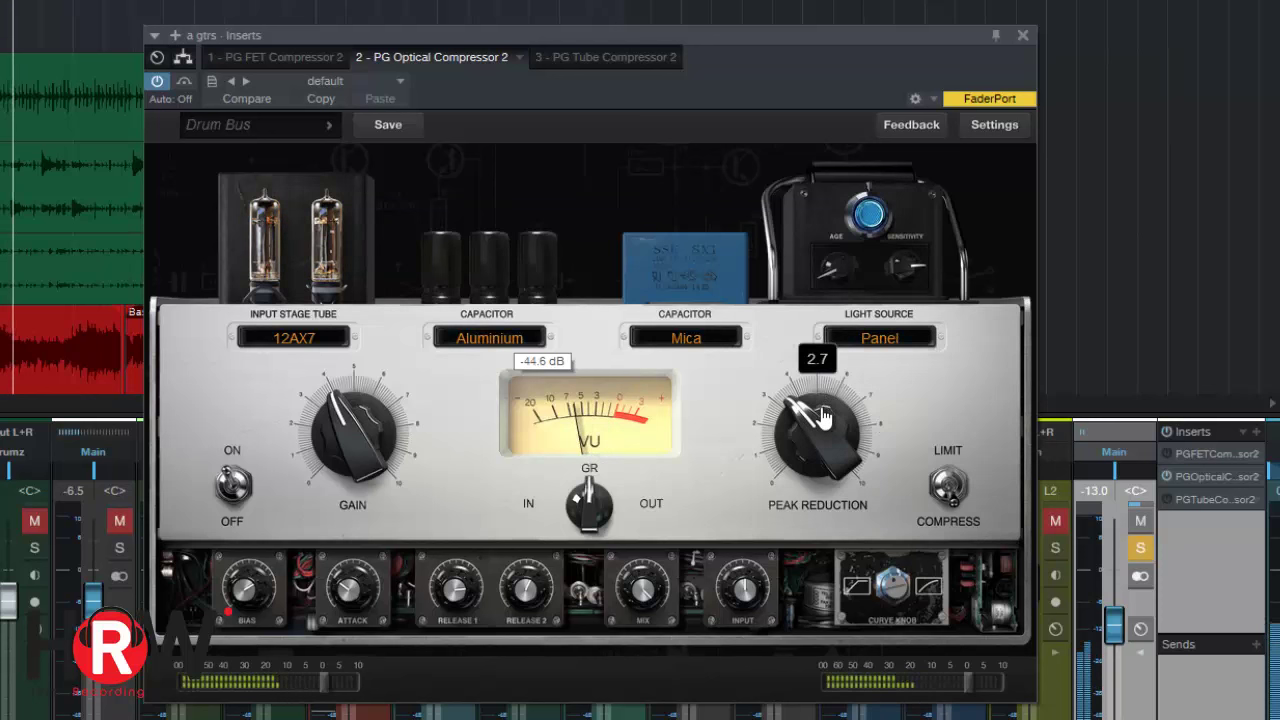
drag(822, 418, 812, 423)
drag(815, 428, 818, 436)
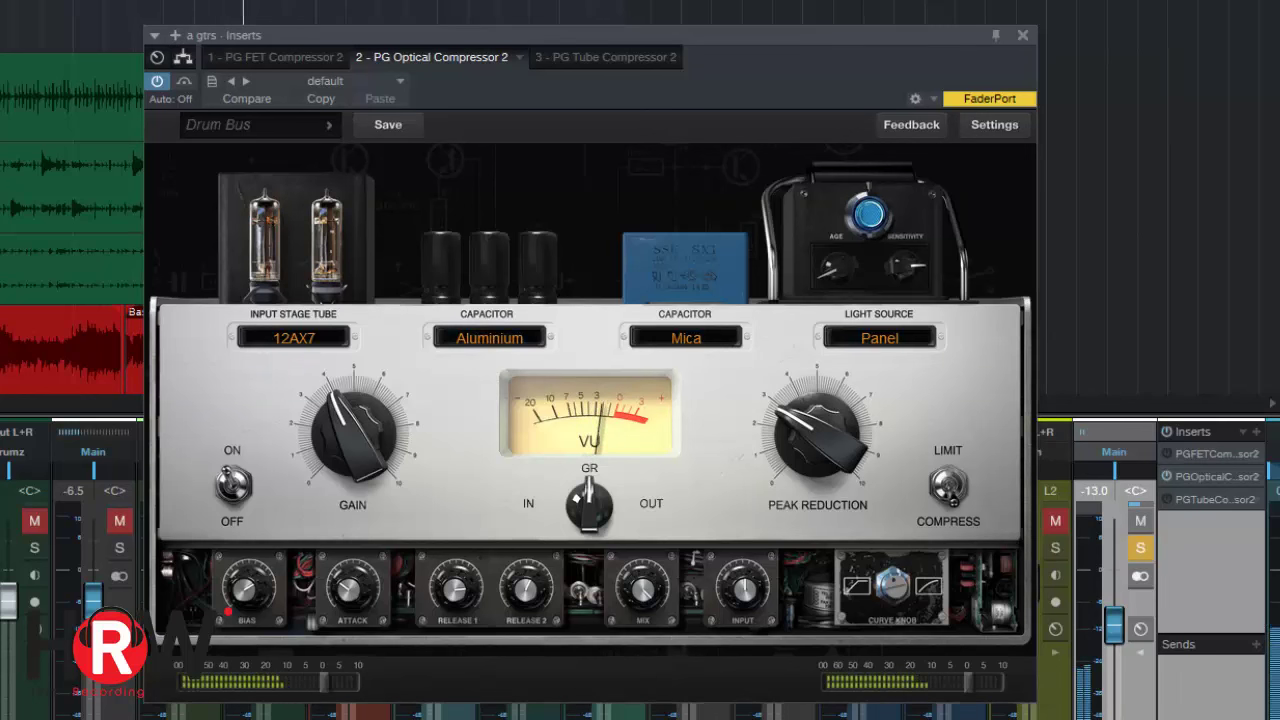
Toggle the Optical compressor's bypass, and compare the Tube compressor on the a gtrs bus with the bypassed signal
mouse_move(923, 358)
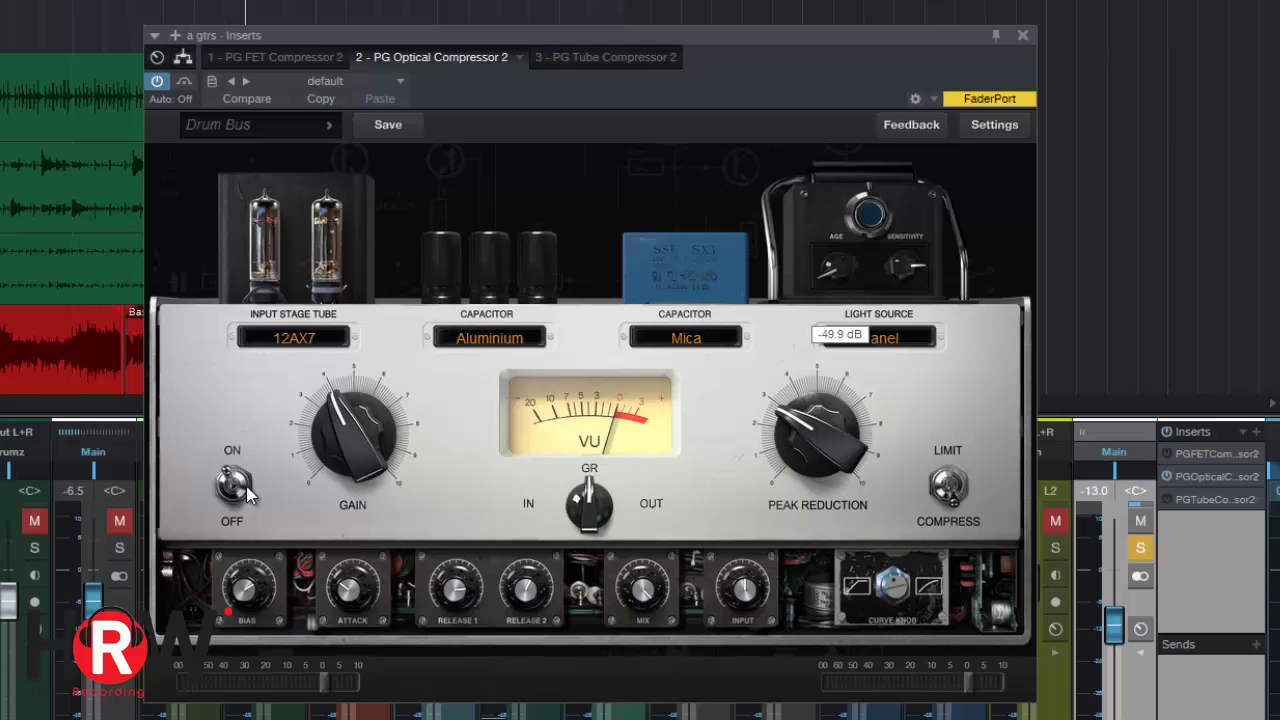
click(183, 81)
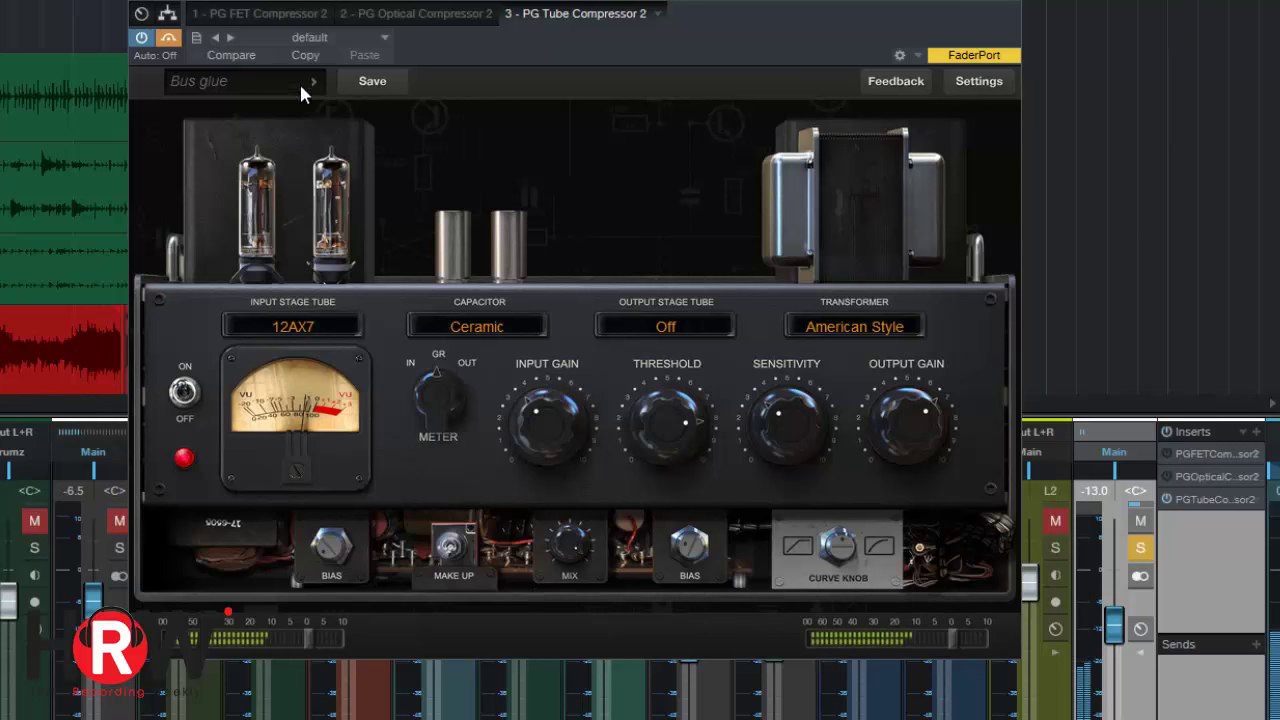
click(172, 39)
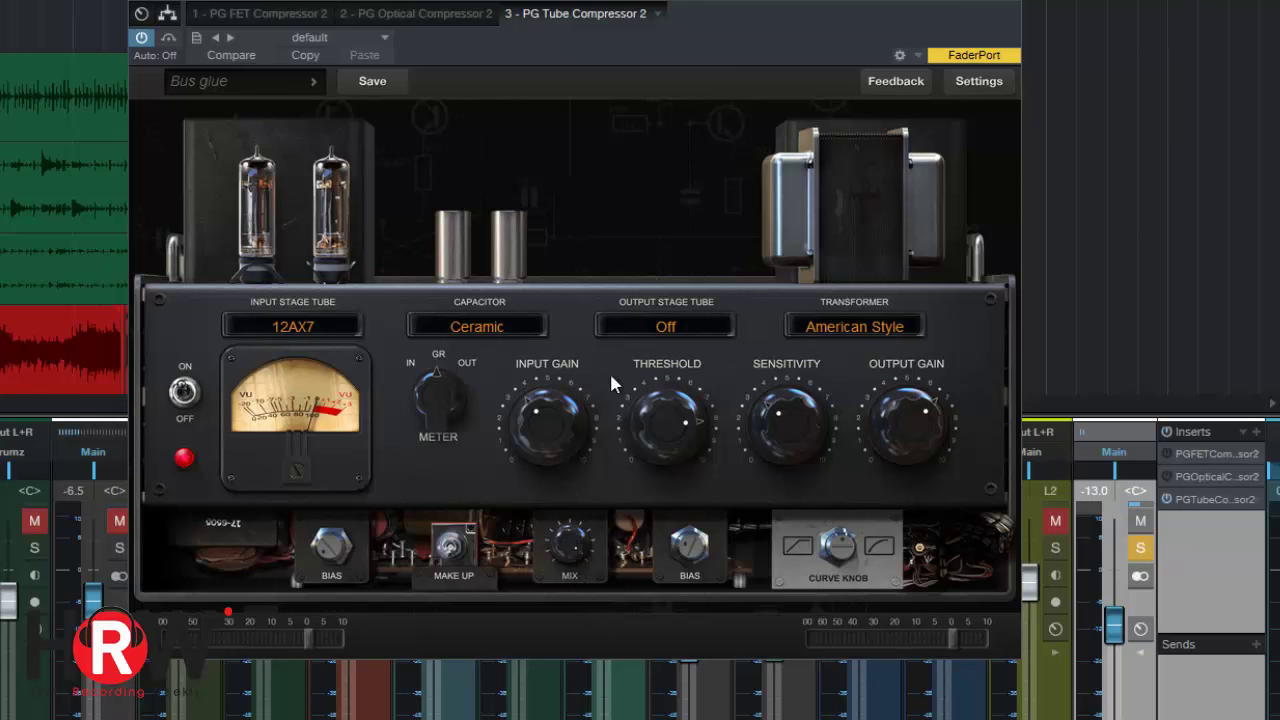
click(168, 37)
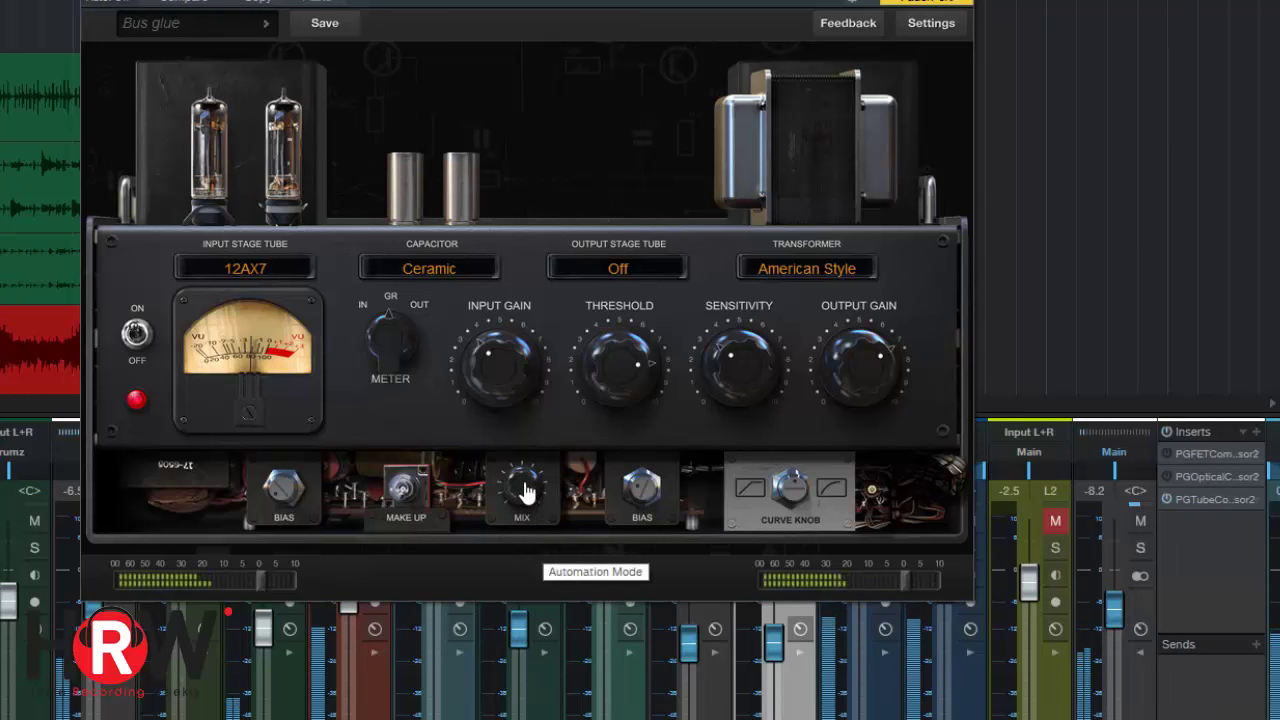
Try adjusting the Tube compressor's Mix within the full mix, and solo the a gtrs bus again
mouse_move(526, 492)
drag(526, 492, 523, 532)
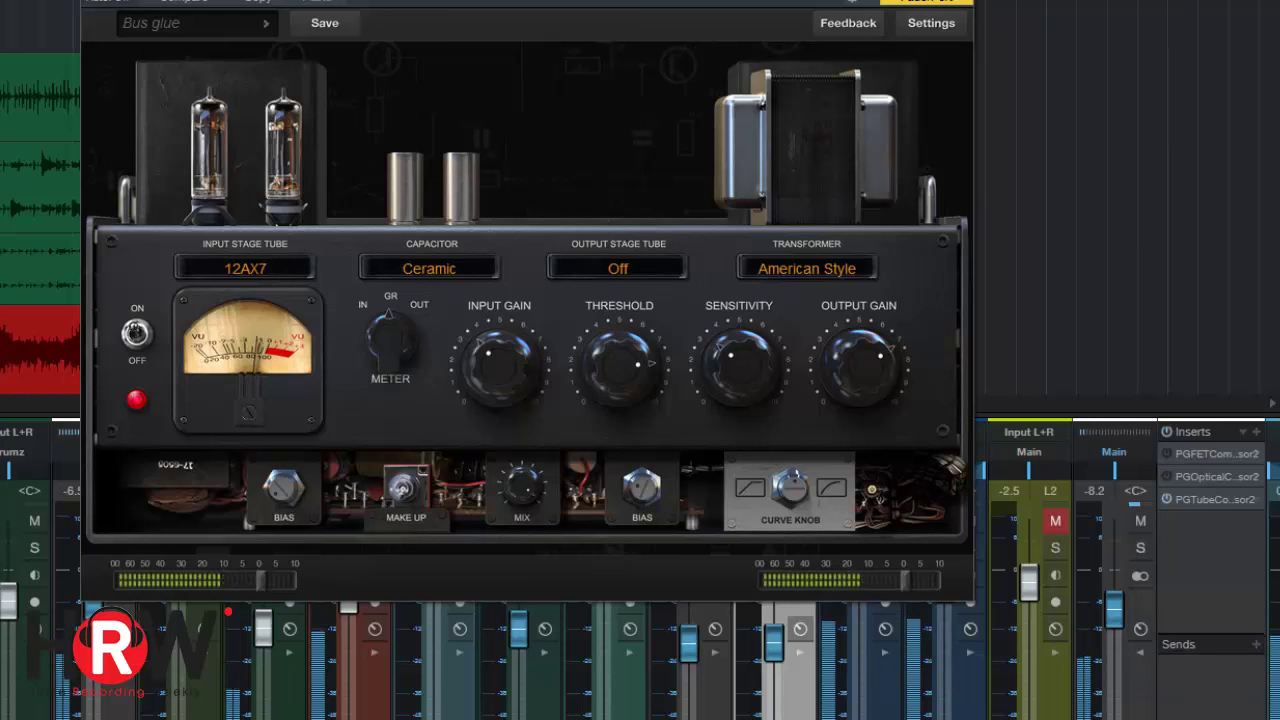
key(shift+m)
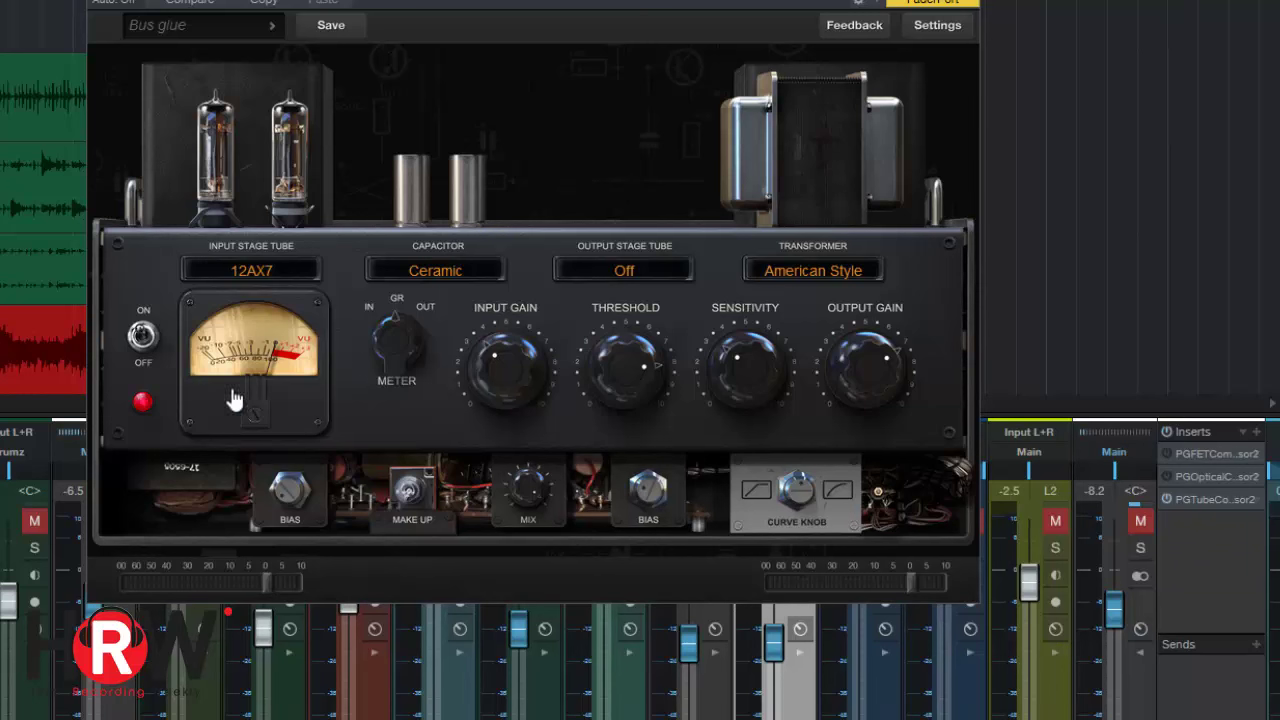
click(1140, 548)
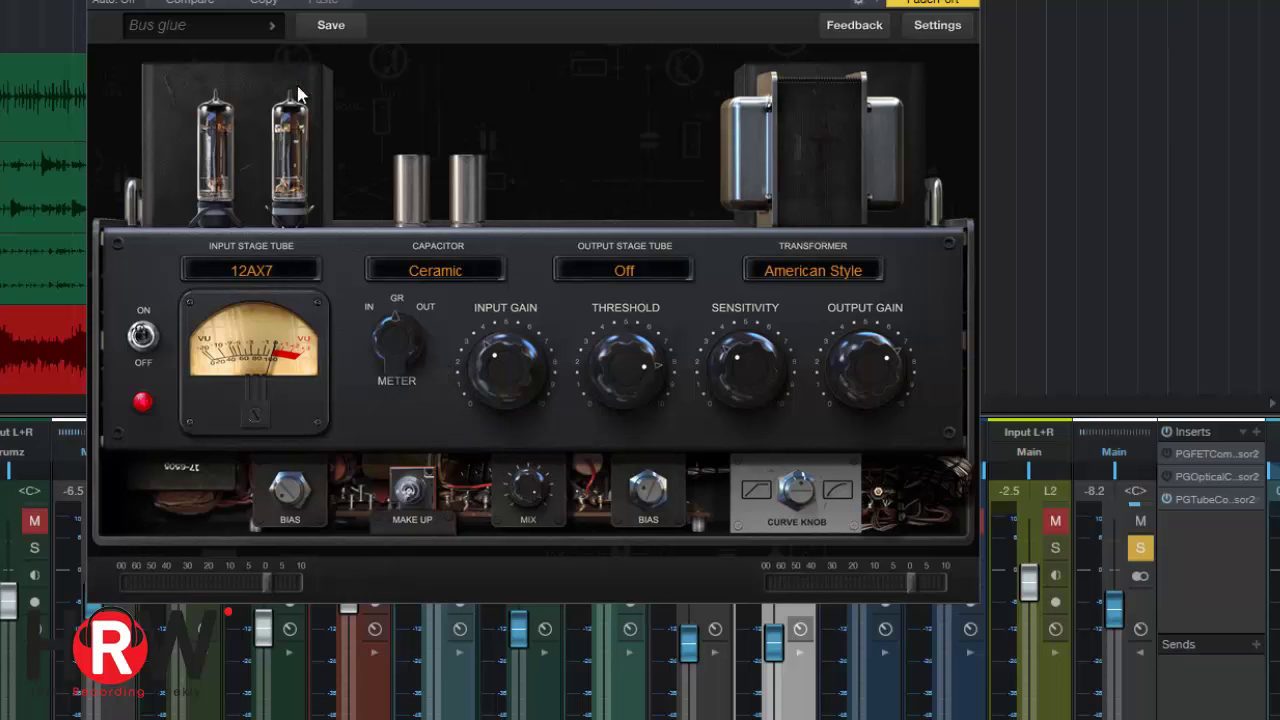
Look through the Tube compressor's presets, keep Bus glue, and start playback
click(275, 26)
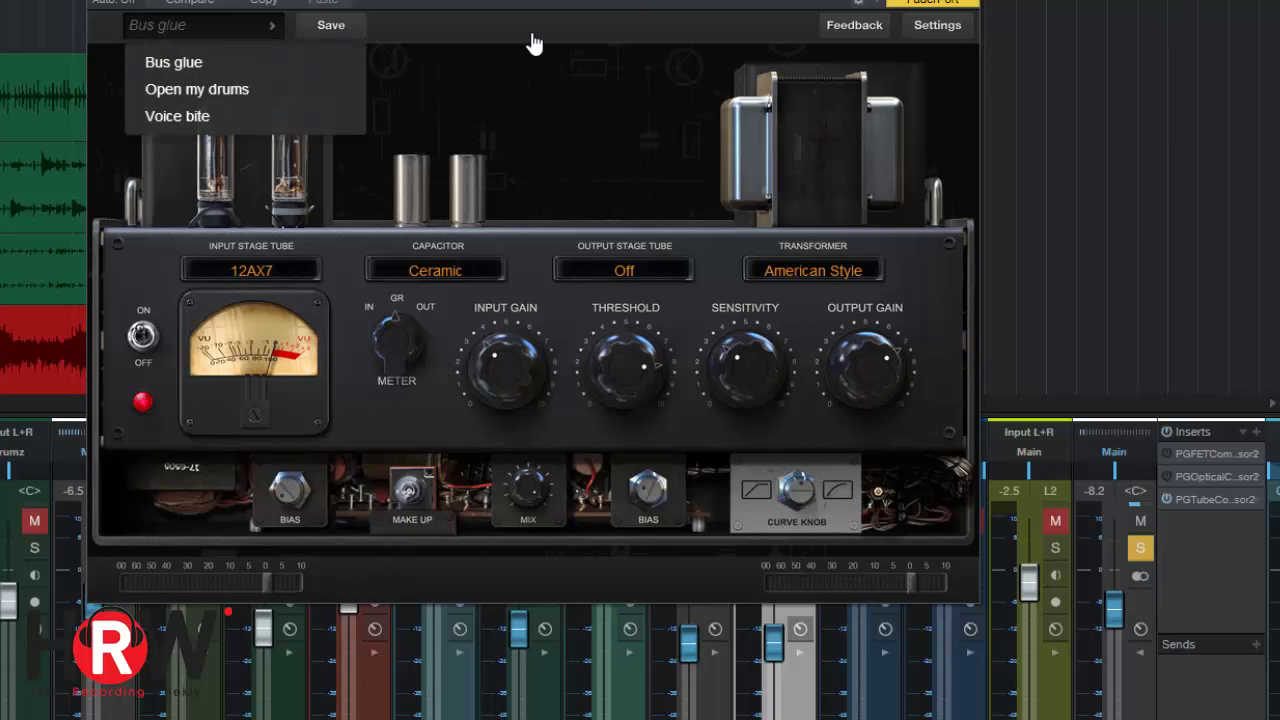
click(472, 145)
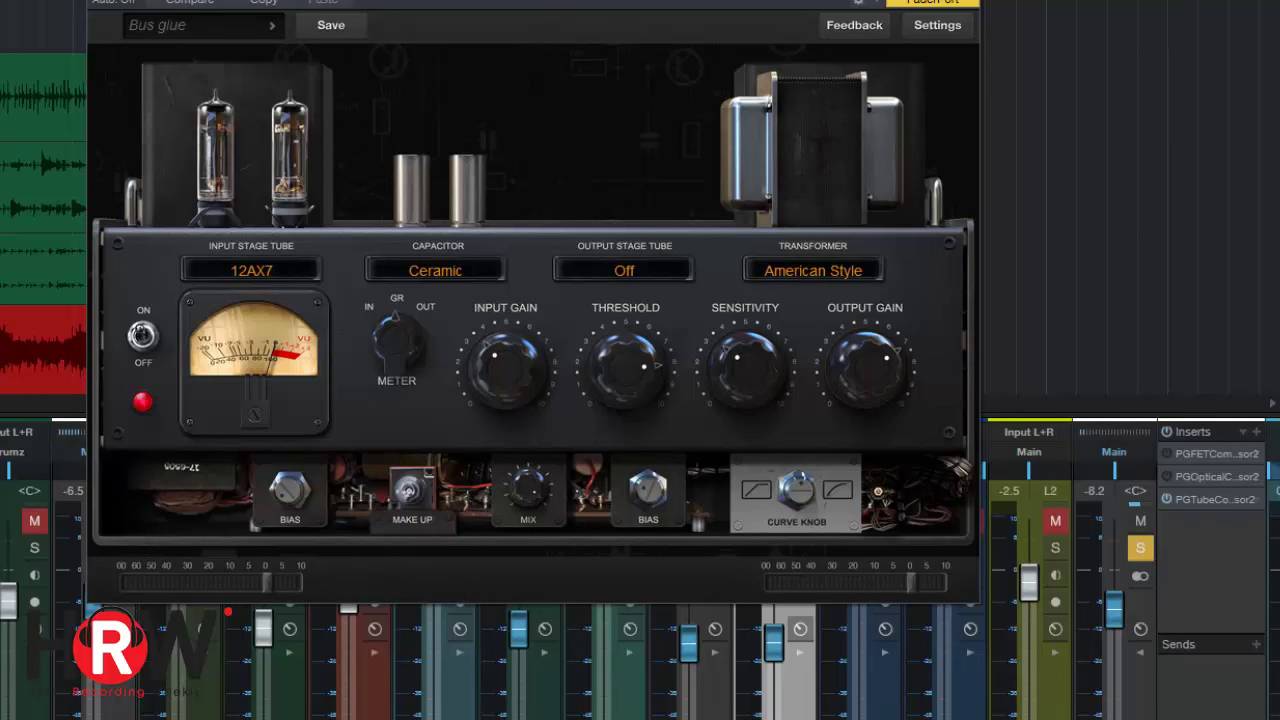
key(space)
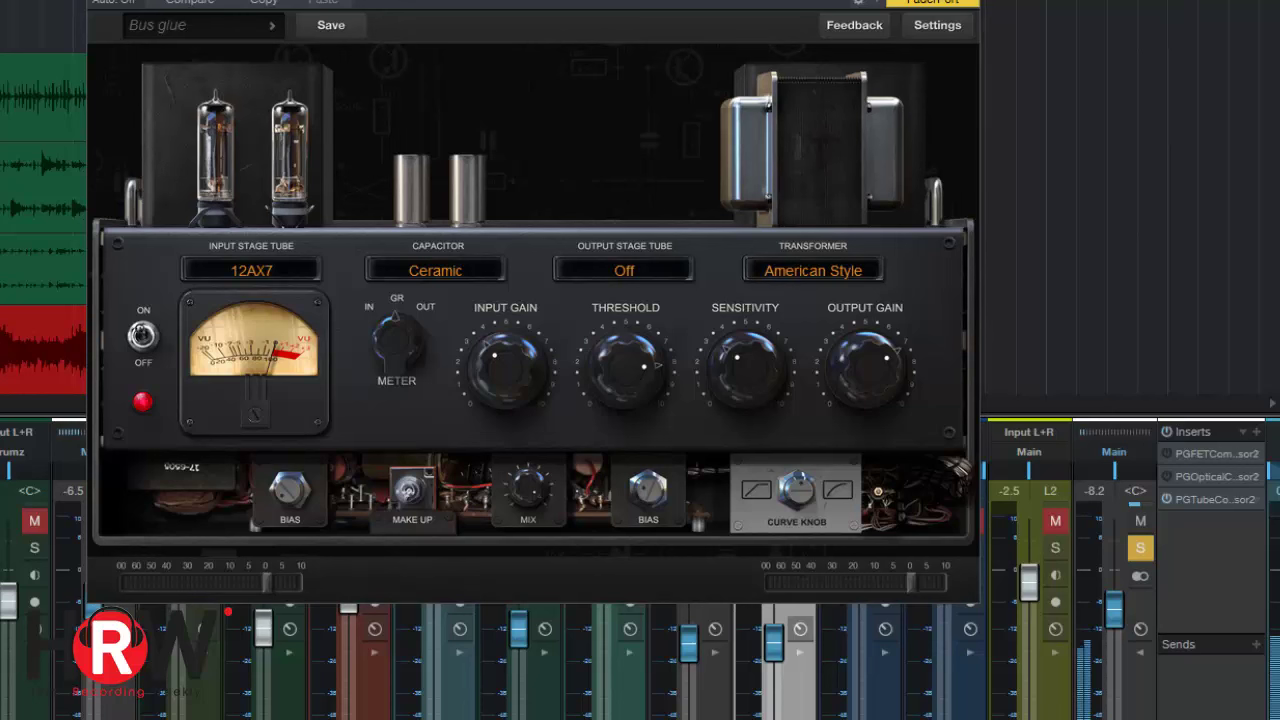
Audition the Tube compressor's 12AT7 input stage tube on the soloed a gtrs bus, followed by the 12AU7
click(266, 275)
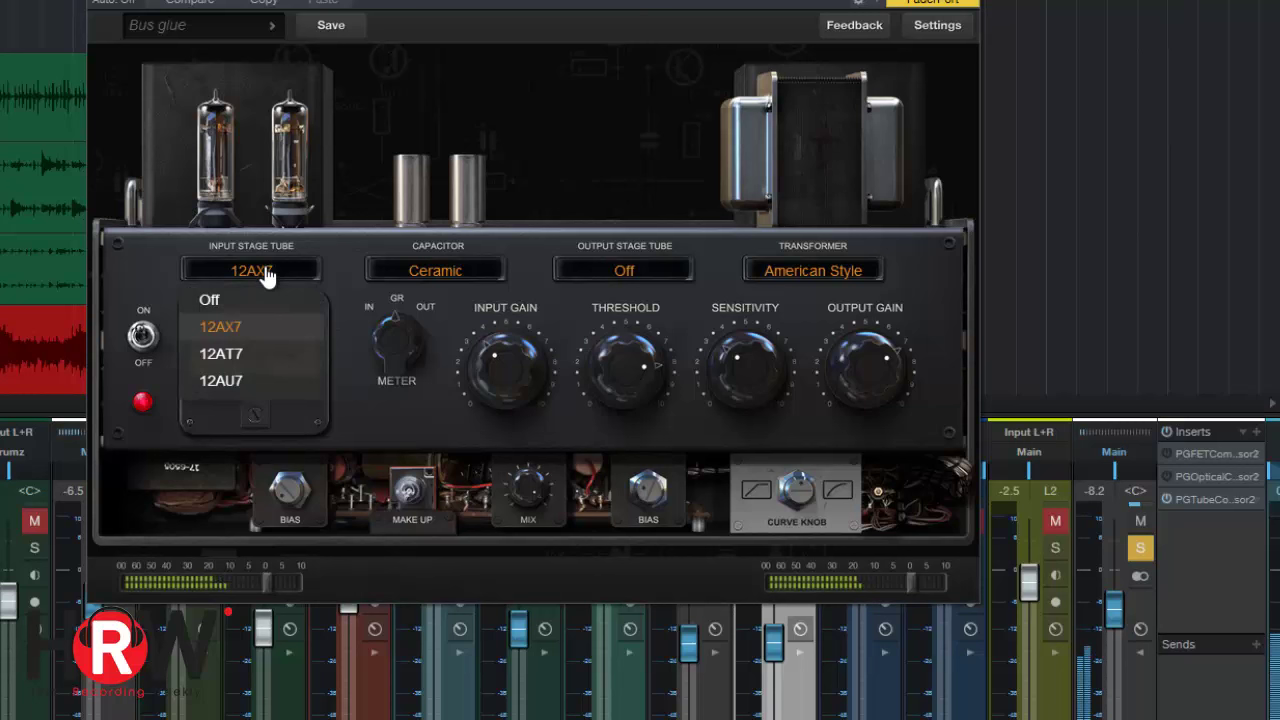
click(249, 358)
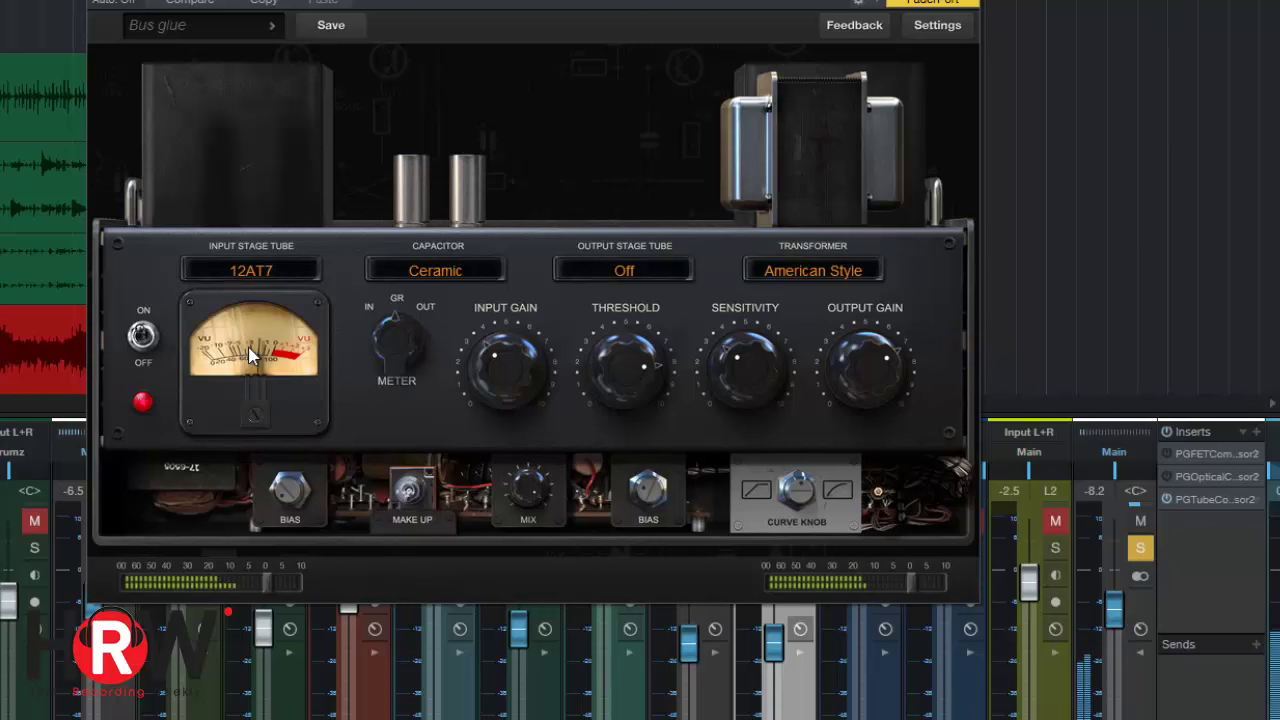
click(279, 274)
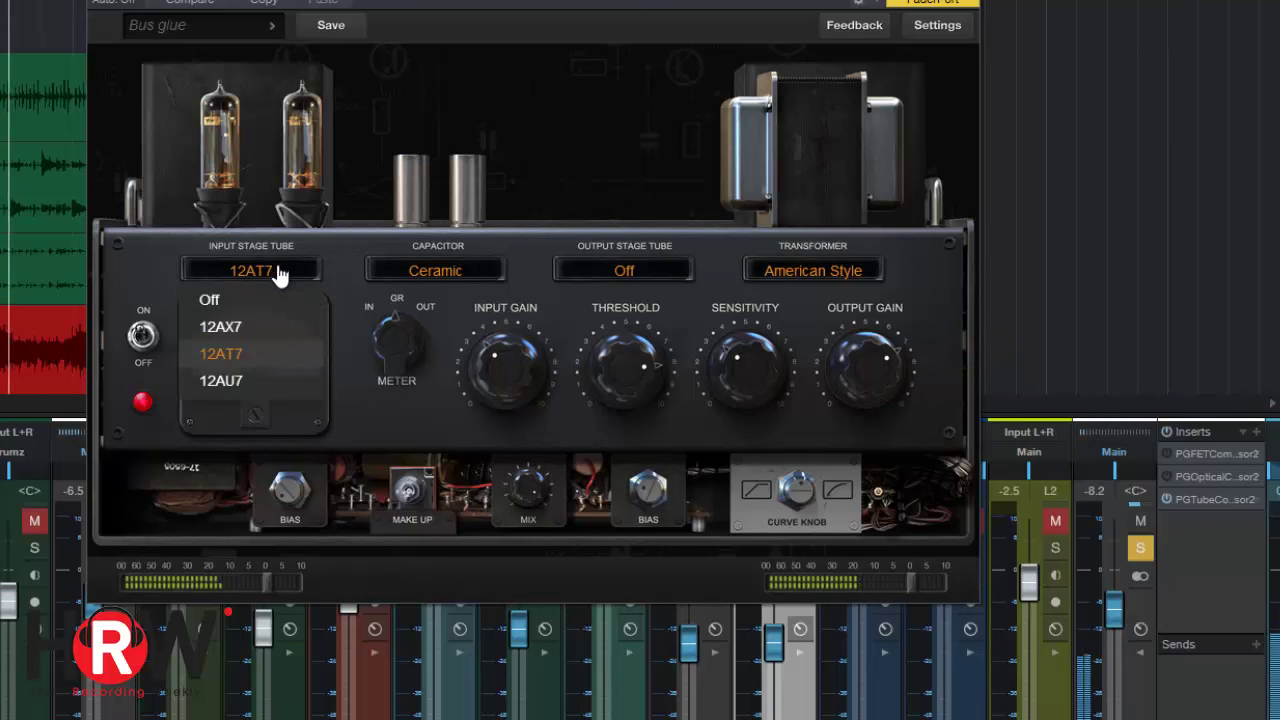
click(240, 385)
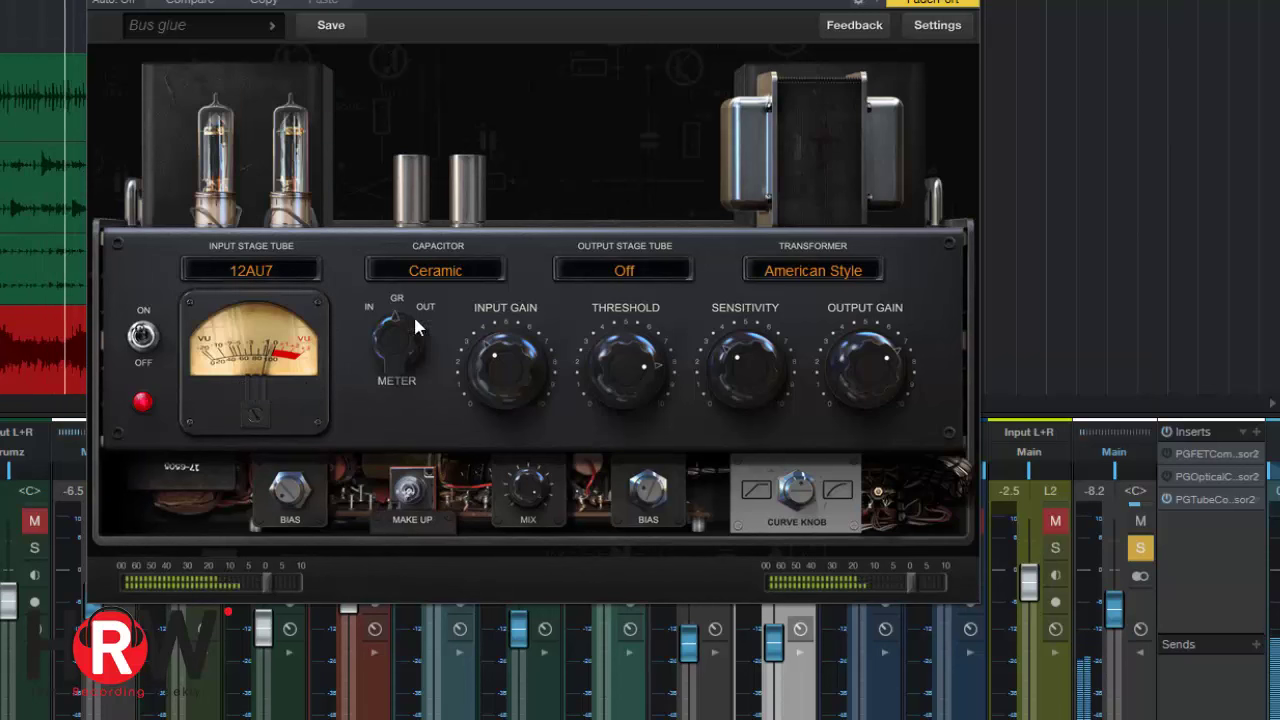
Try the Aluminium capacitor in the Tube compressor, and audition the 6L6GB and EL 34 output stage tubes
click(441, 277)
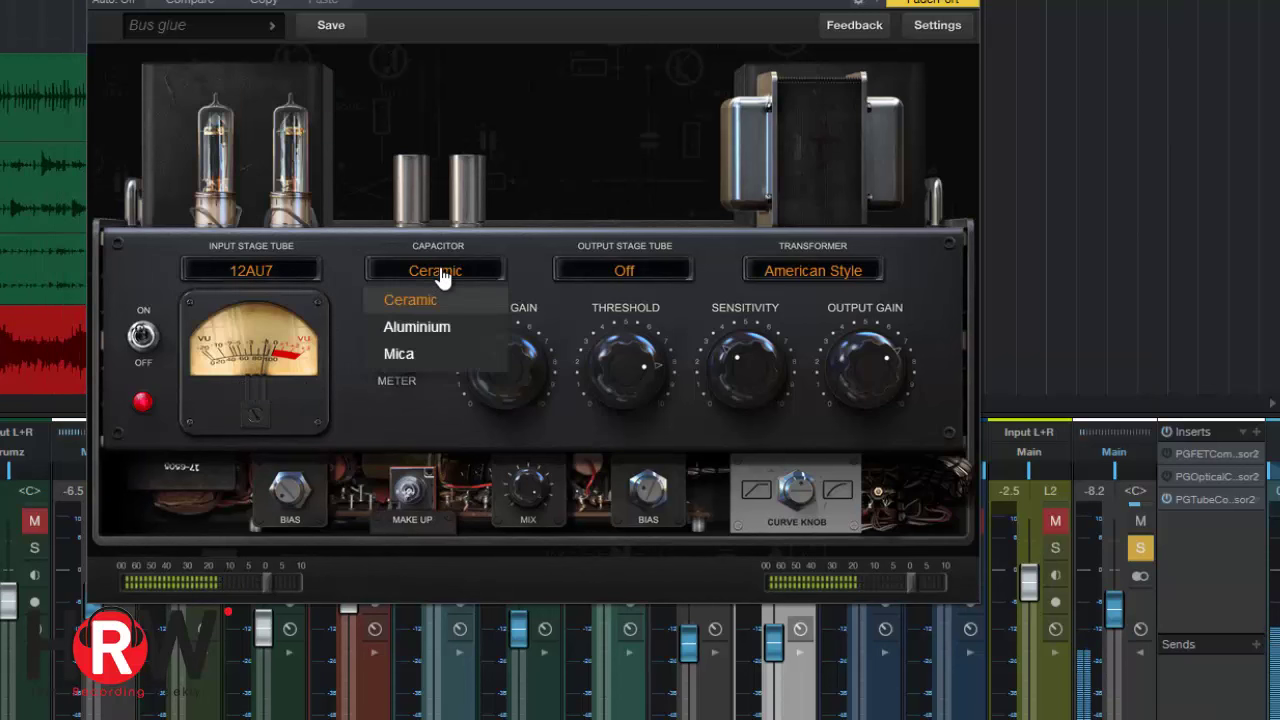
click(432, 330)
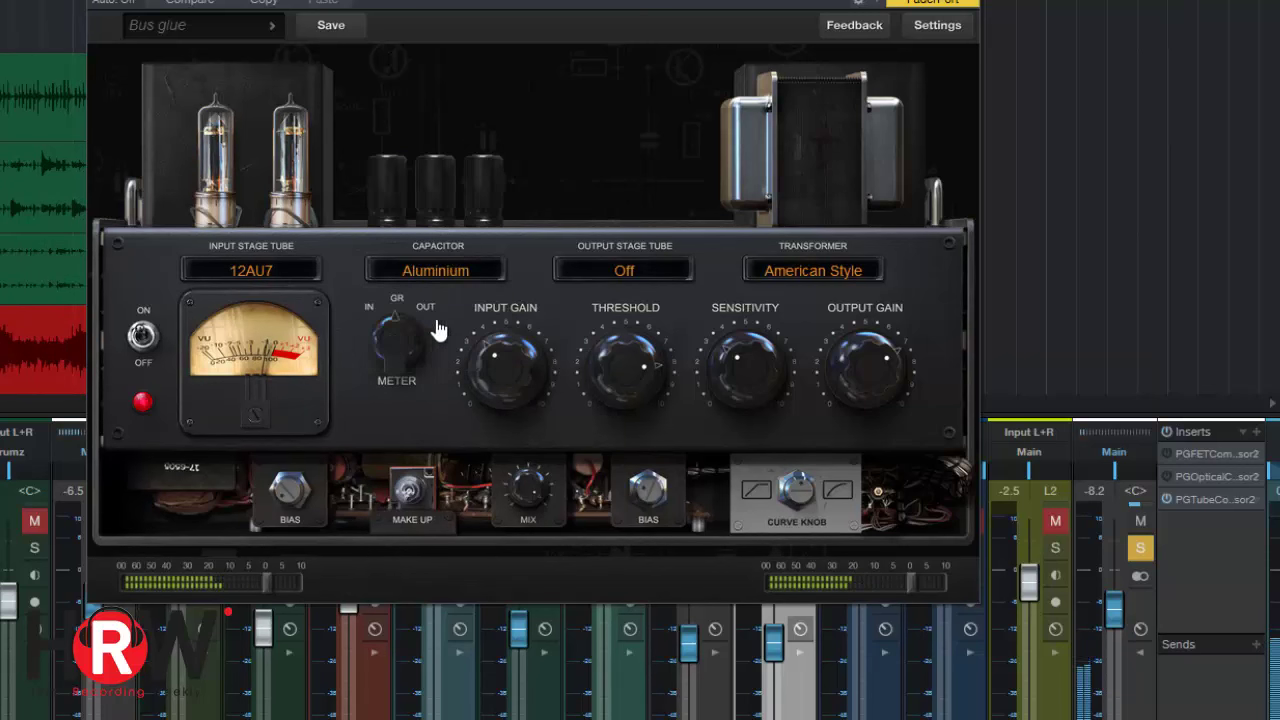
click(623, 272)
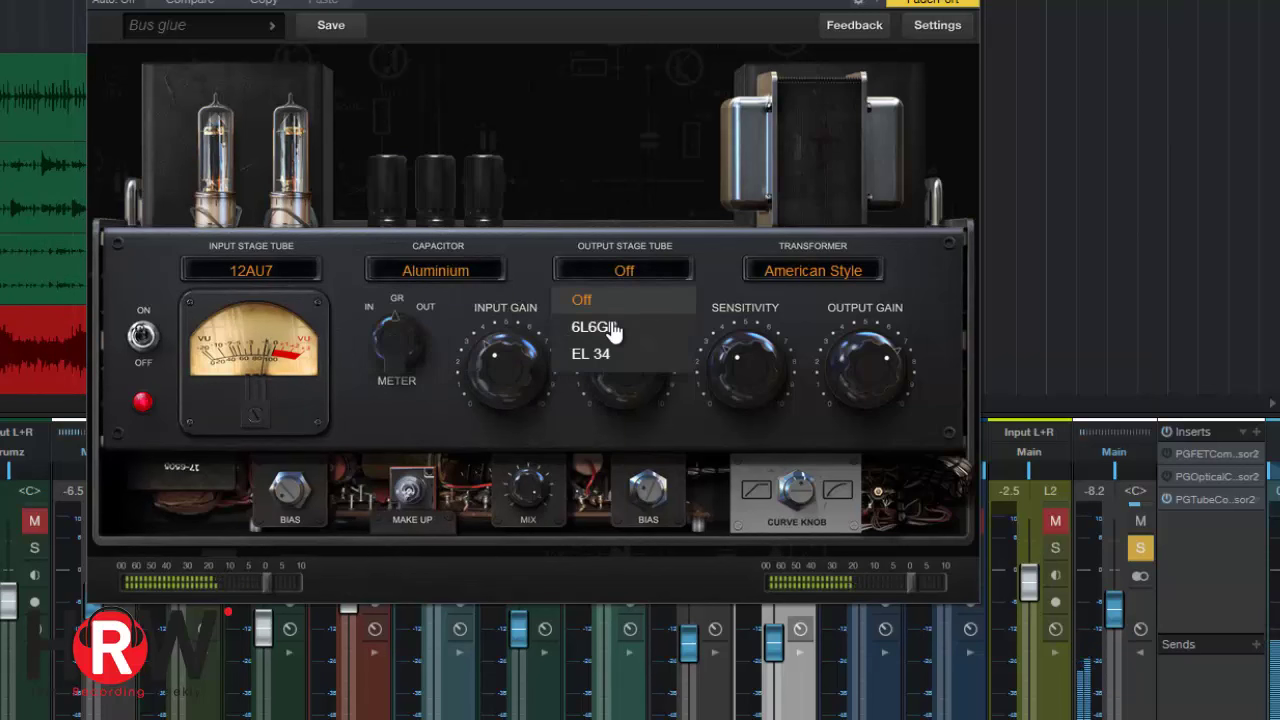
click(606, 326)
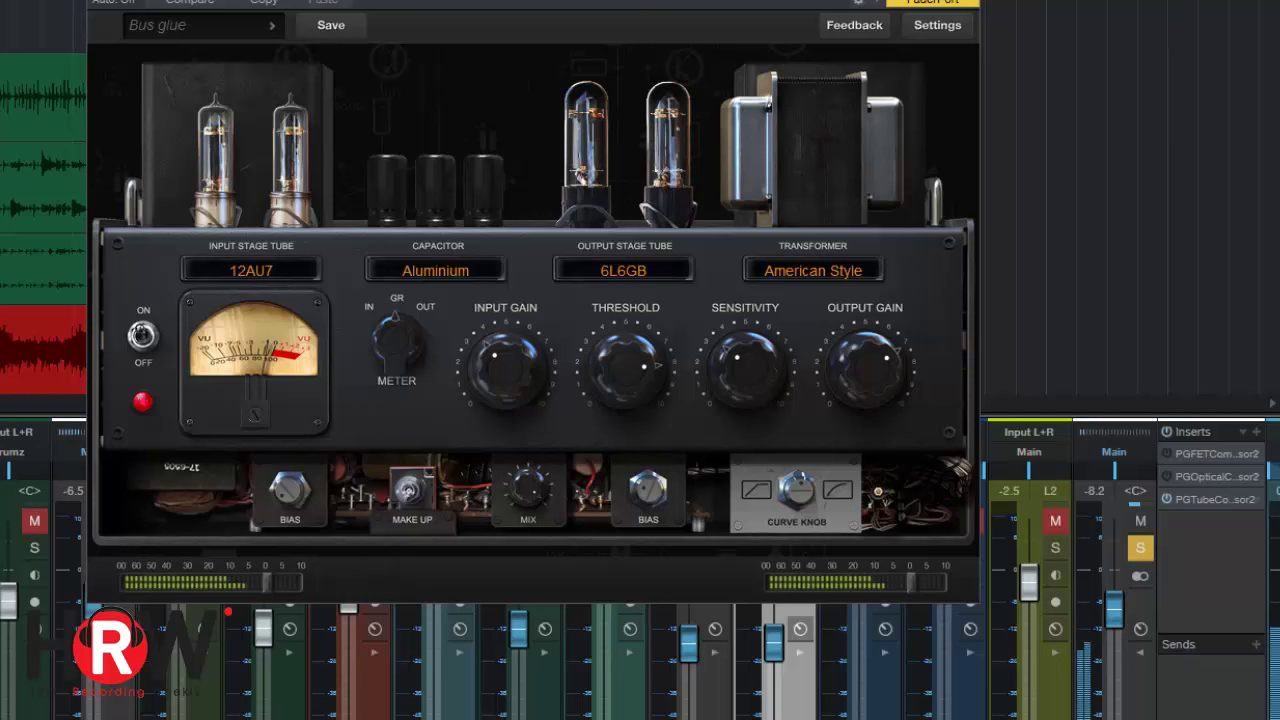
click(638, 276)
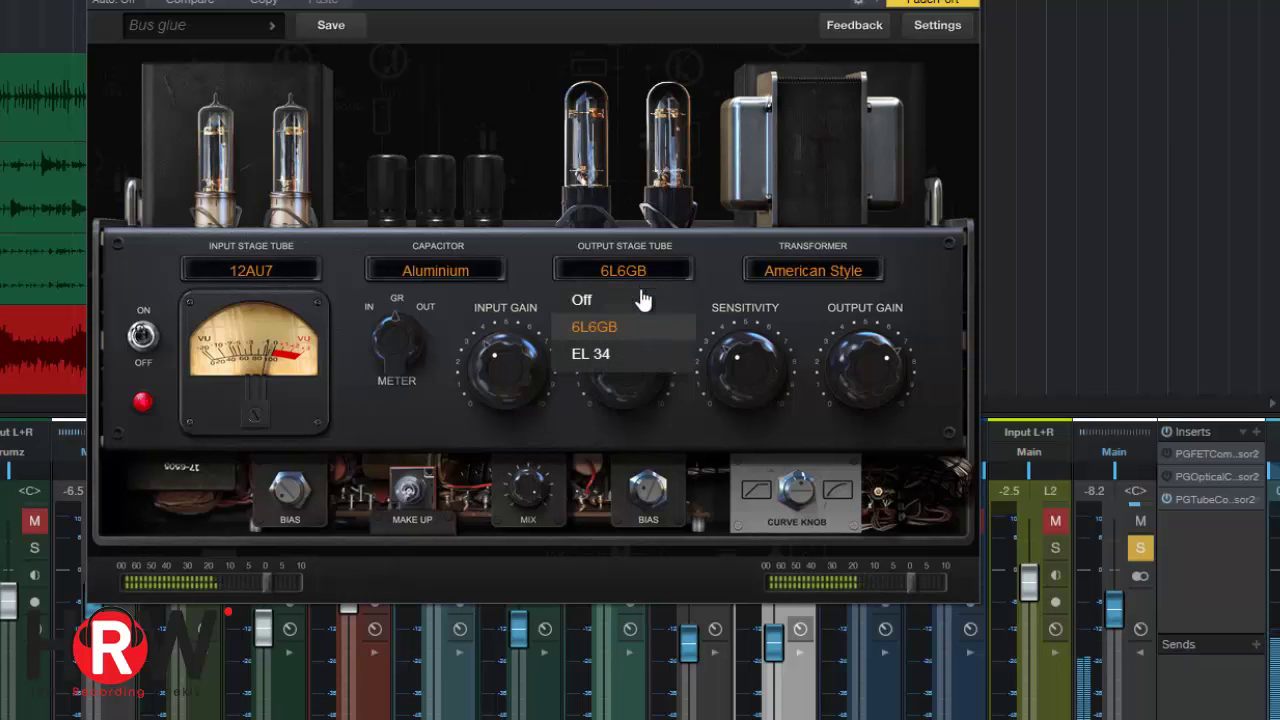
click(631, 366)
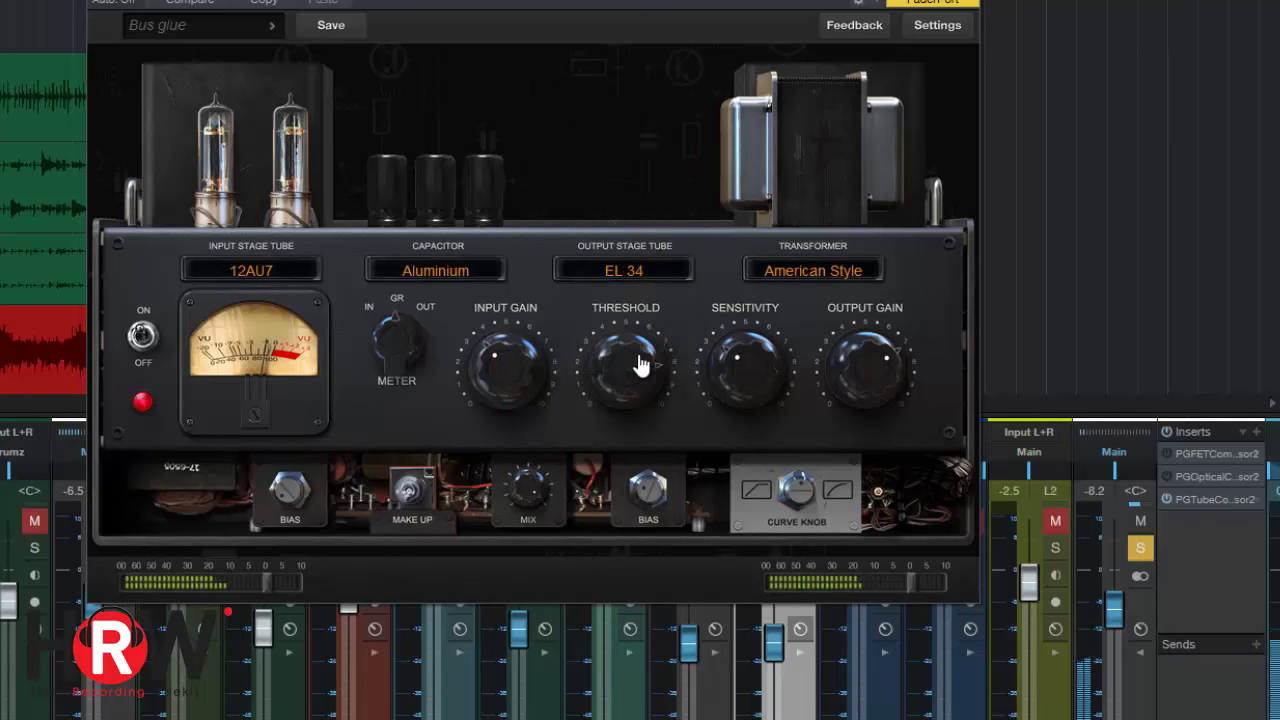
Audition the British Style transformer in the Tube compressor and settle on Fat Style
click(818, 282)
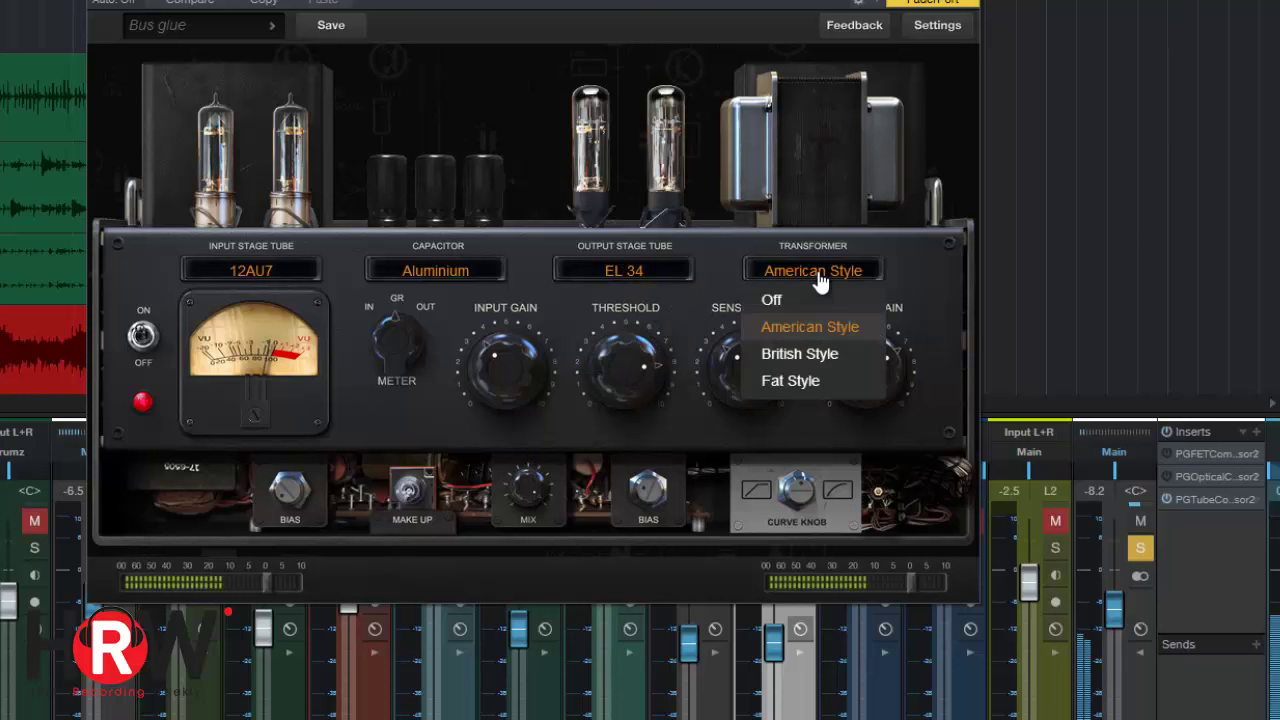
click(803, 355)
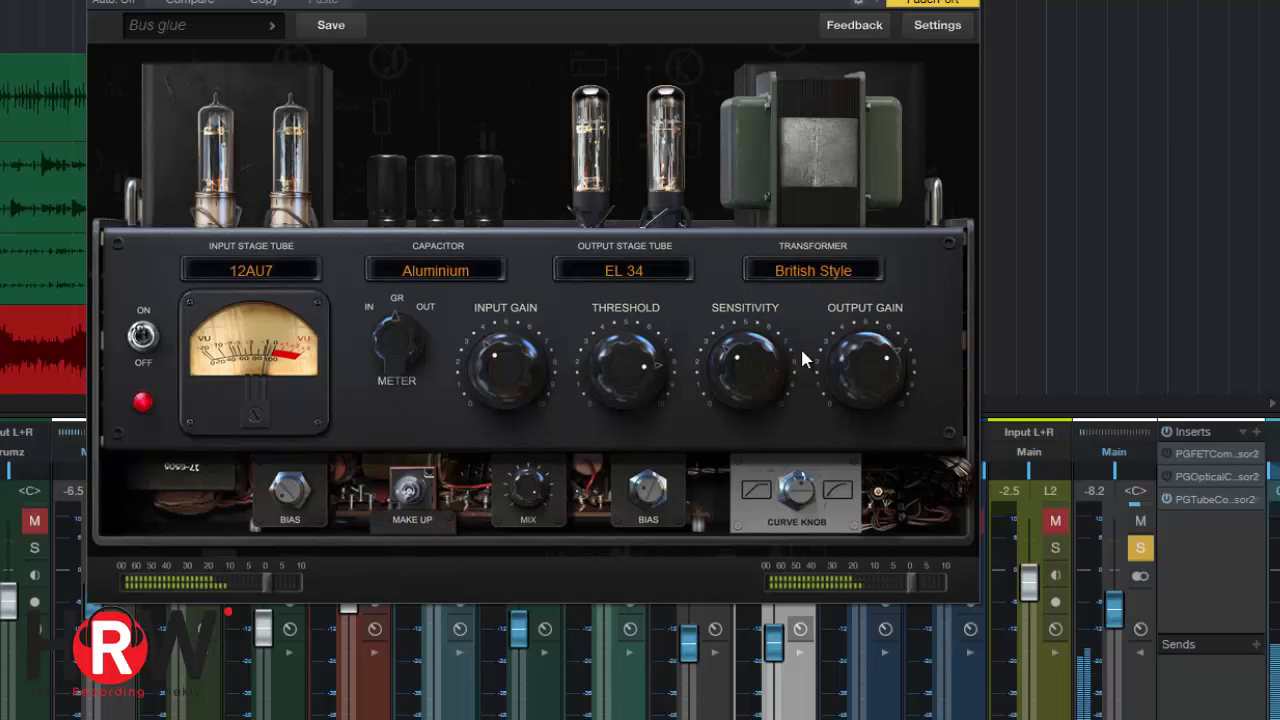
click(815, 280)
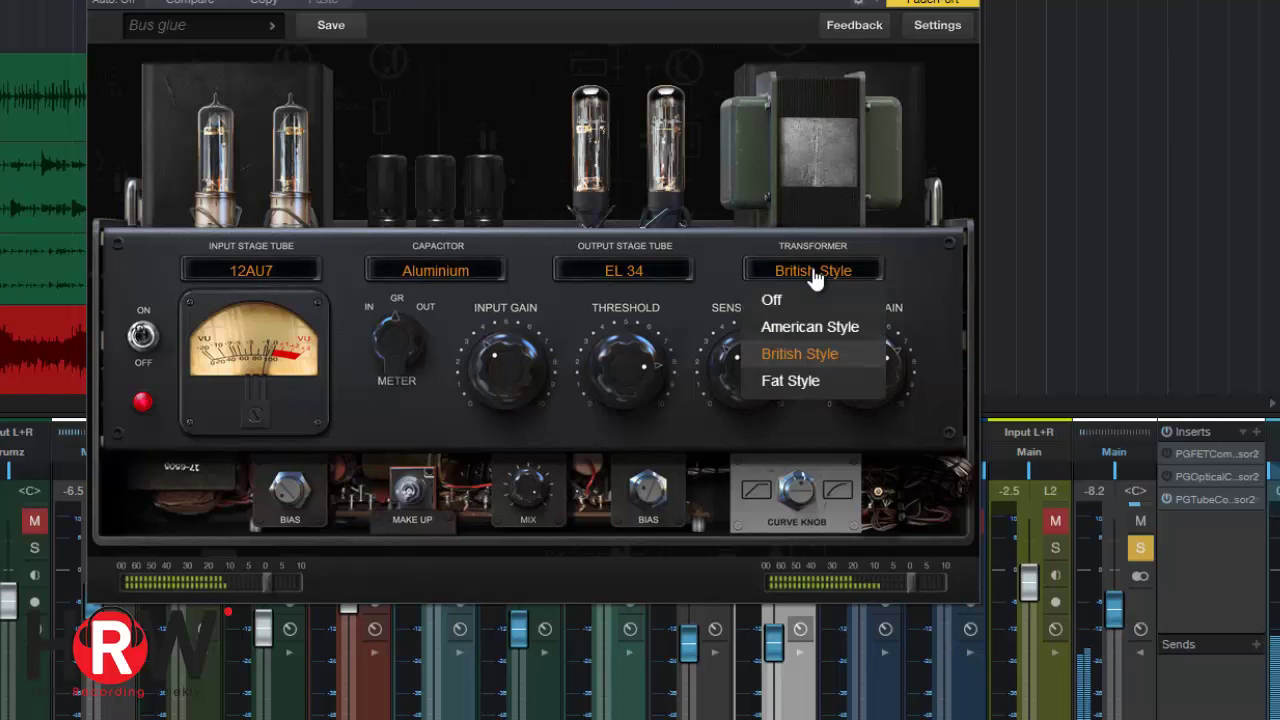
click(808, 381)
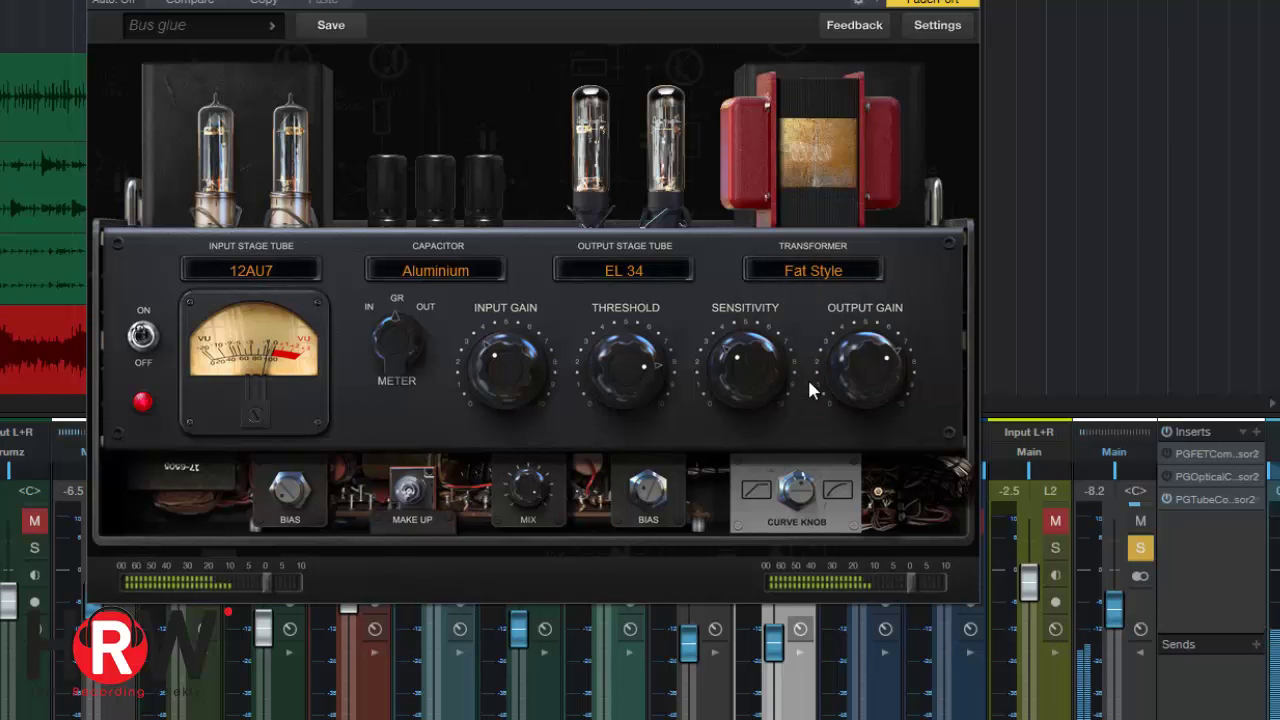
Set the Tube compressor's capacitor to Ceramic and turn its output stage tube Off
click(407, 283)
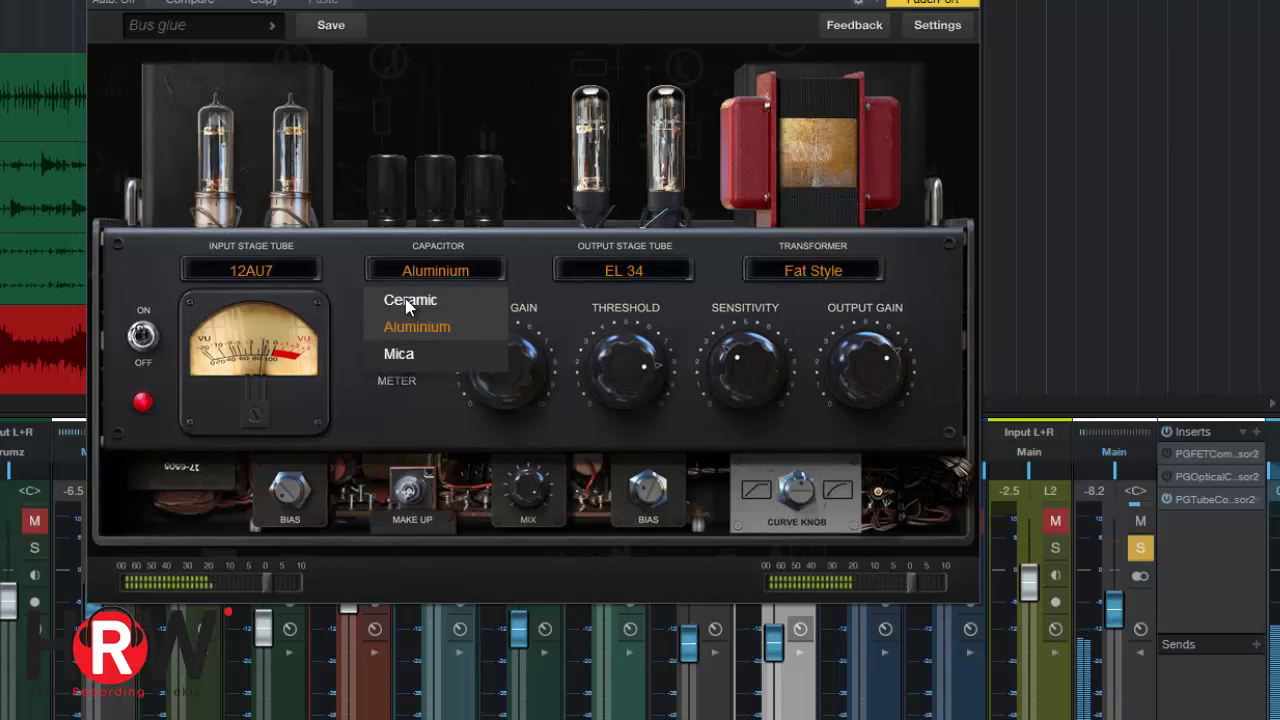
click(406, 300)
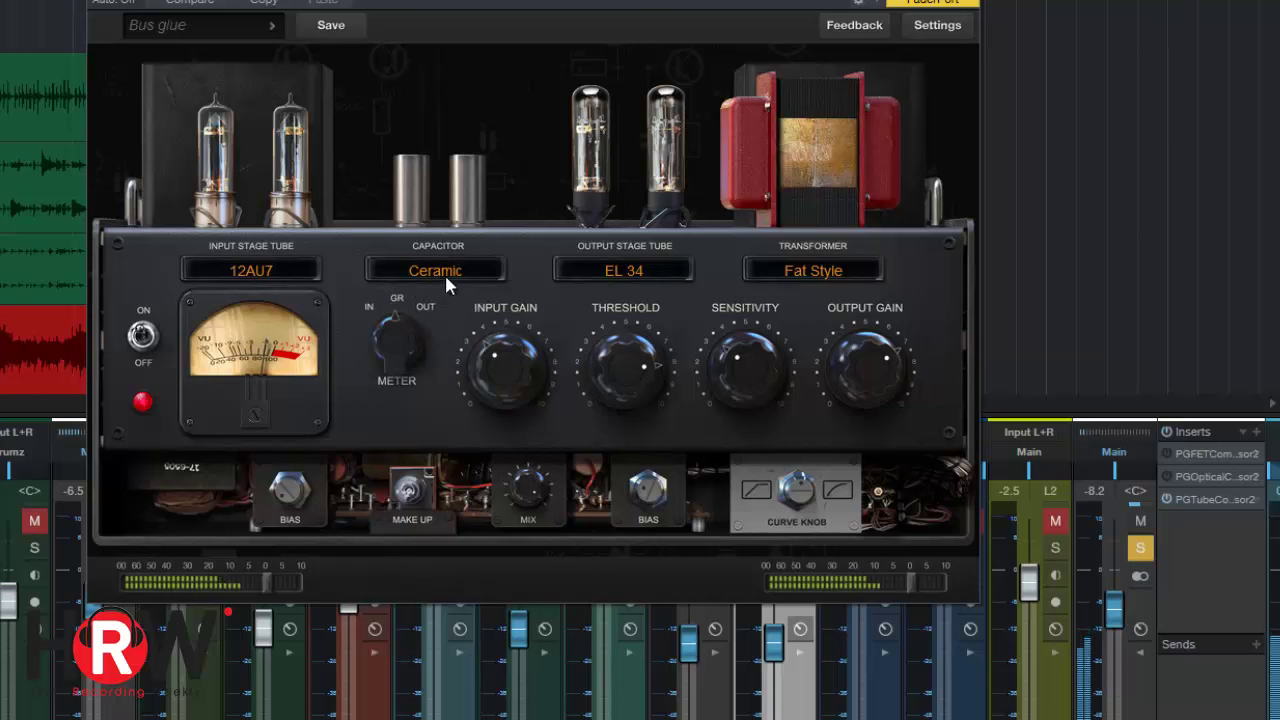
click(623, 277)
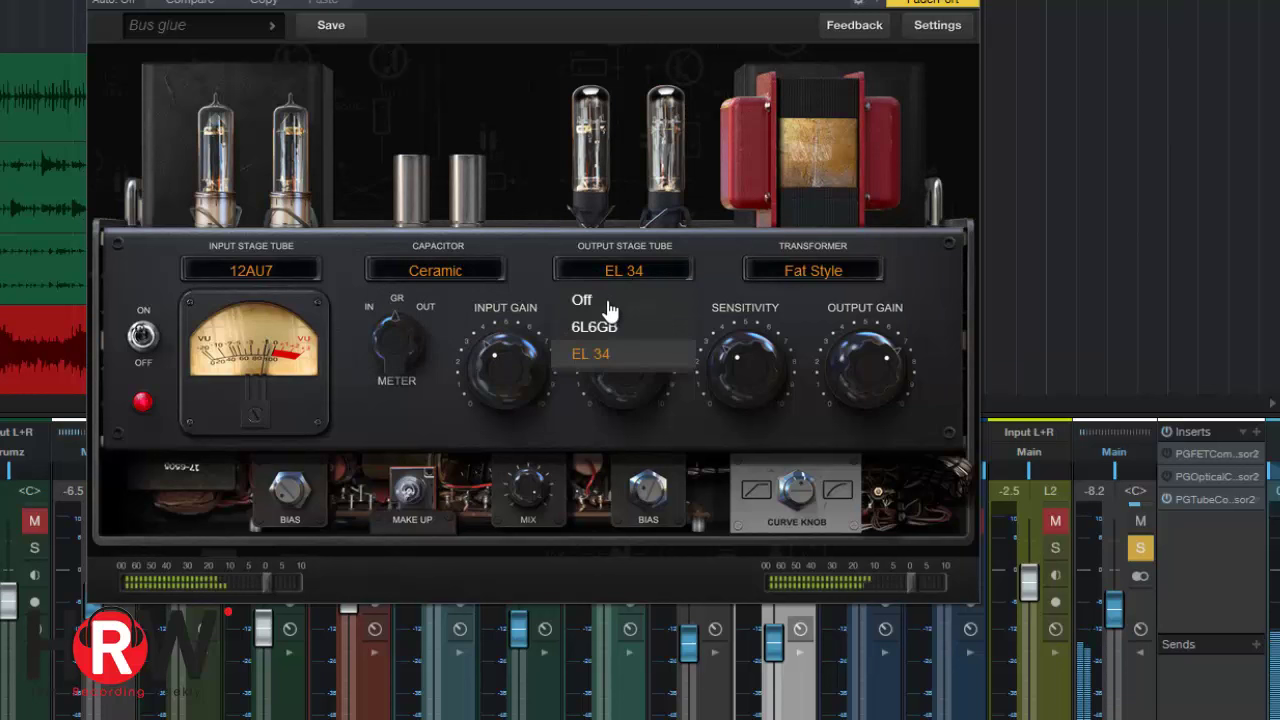
click(607, 300)
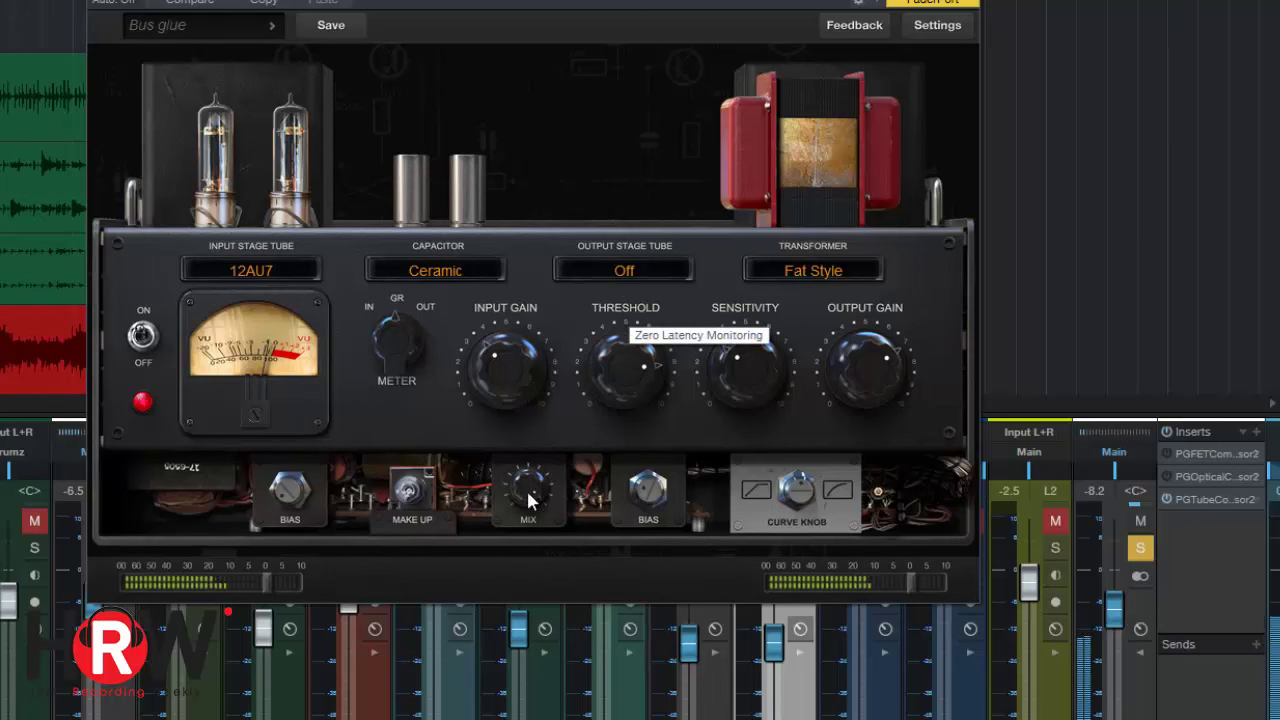
Try adjusting the Tube compressor's Mix, and turn its input stage tube Off
drag(530, 494, 530, 516)
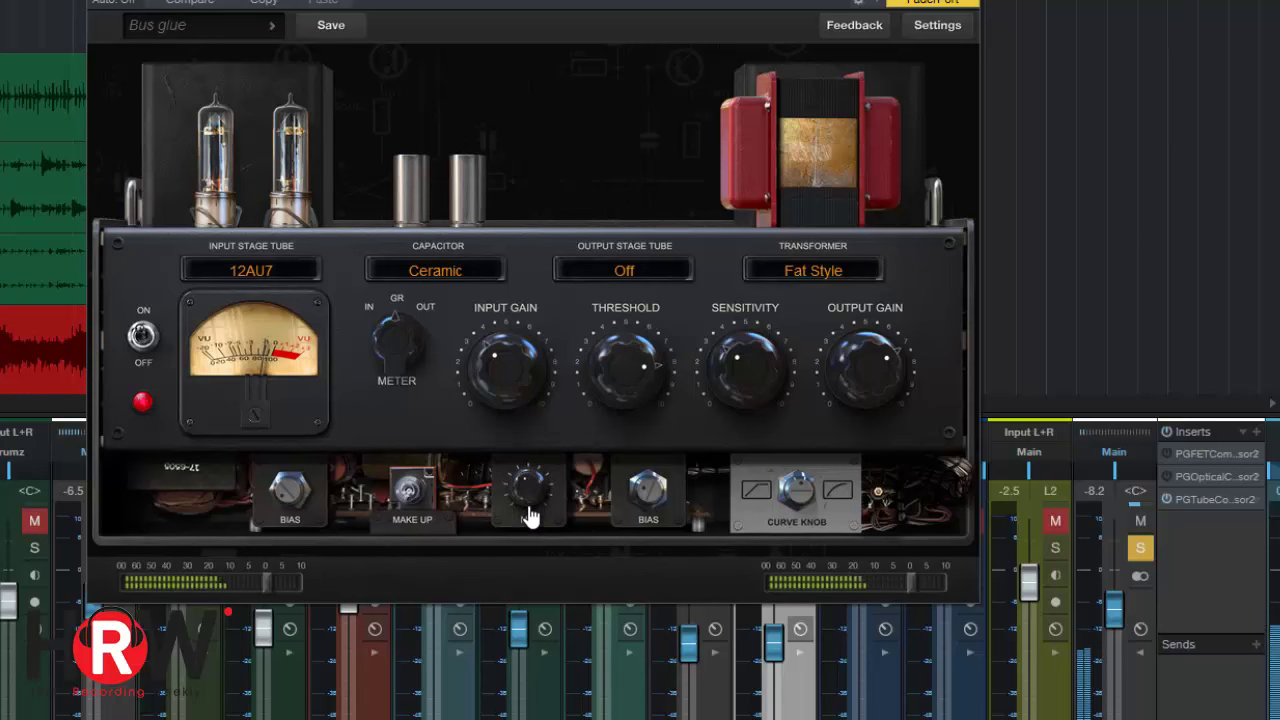
click(247, 279)
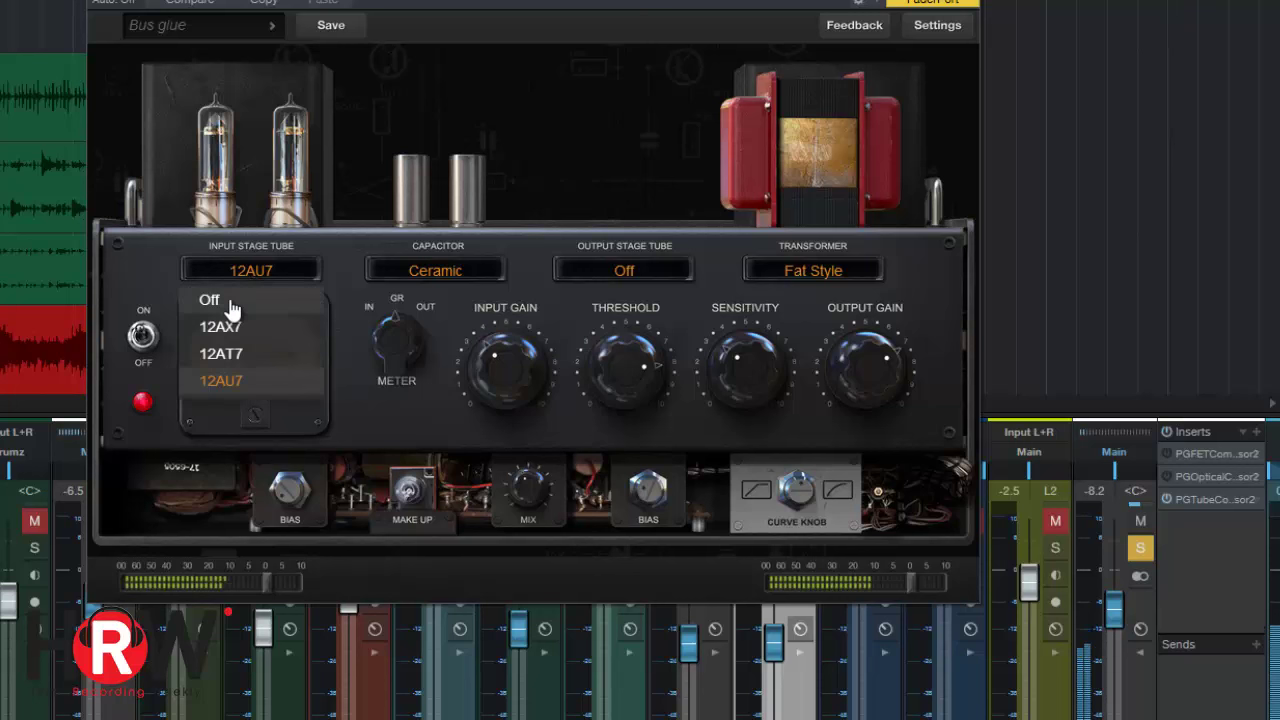
click(228, 298)
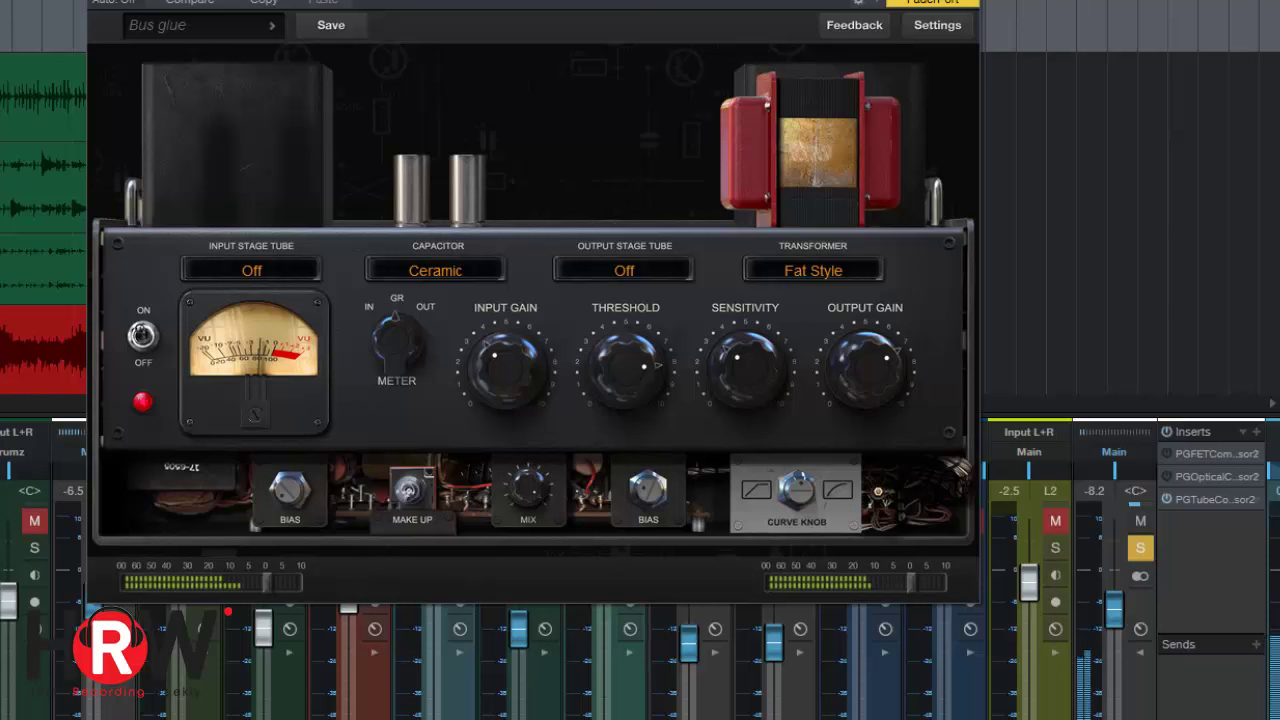
Unsolo the a gtrs bus to hear it in the full mix, and lower its fader to -9.3 dB
click(1140, 548)
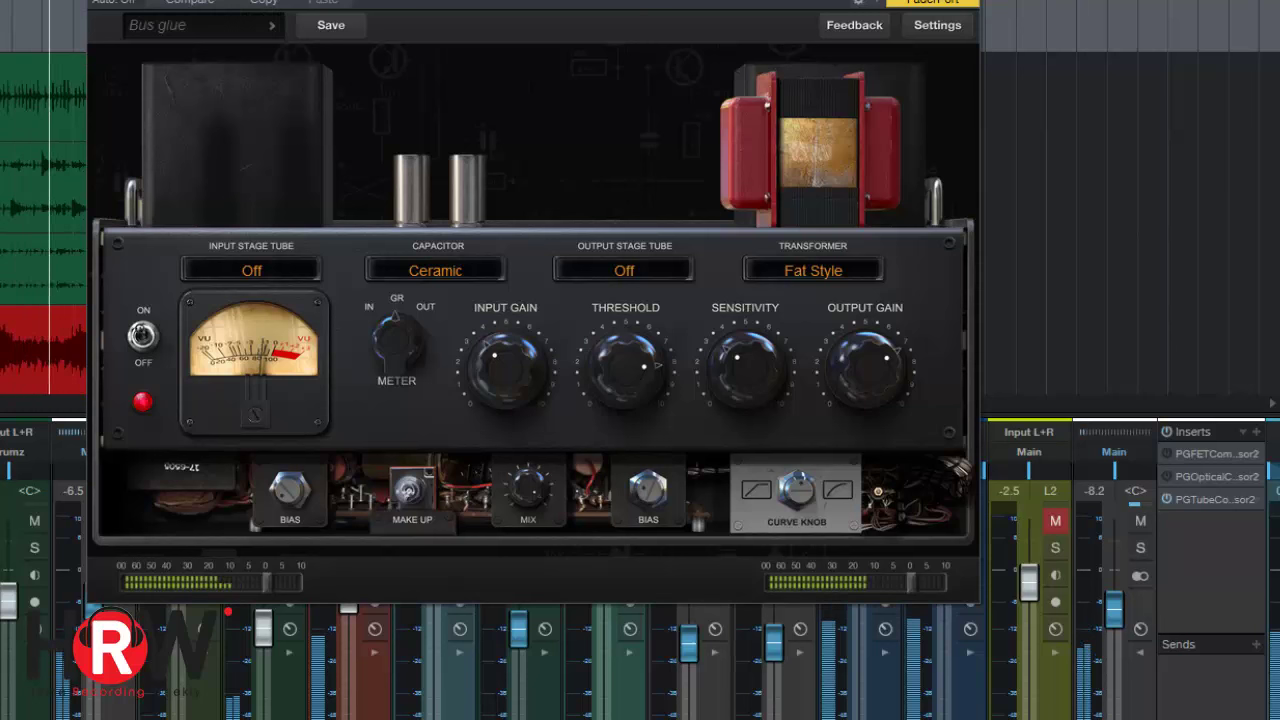
drag(1118, 610, 1118, 618)
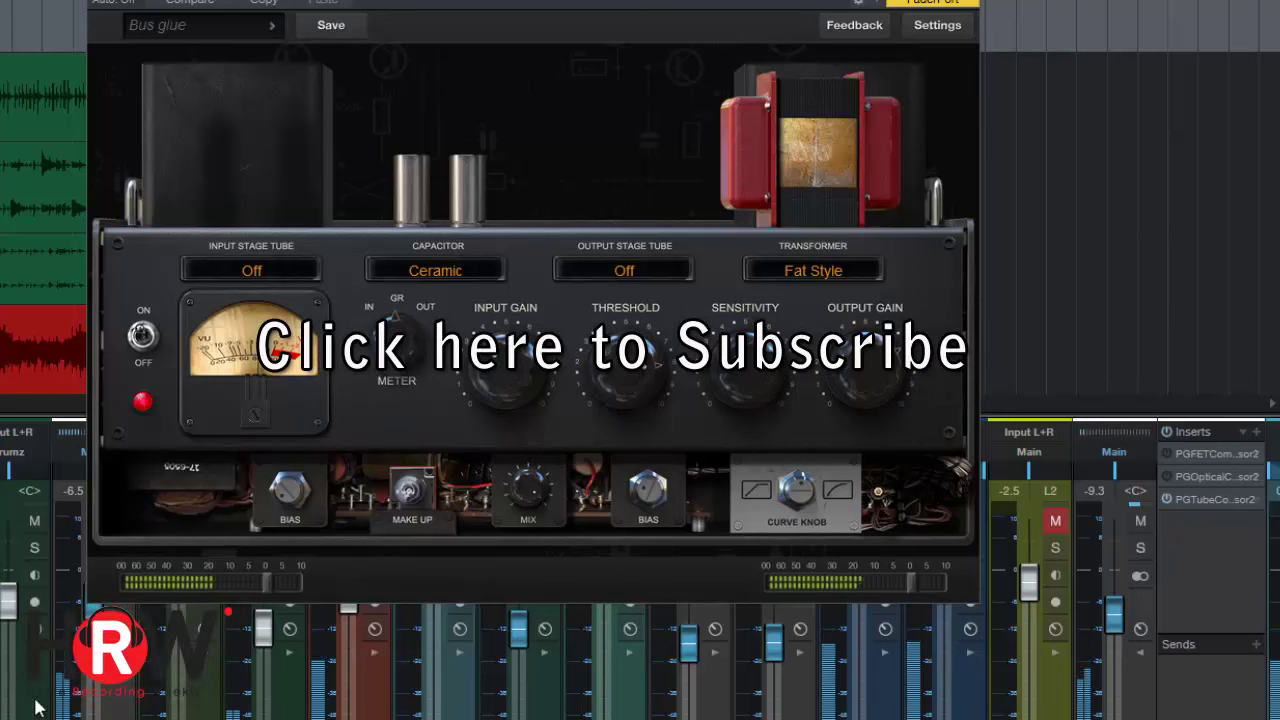
key(m)
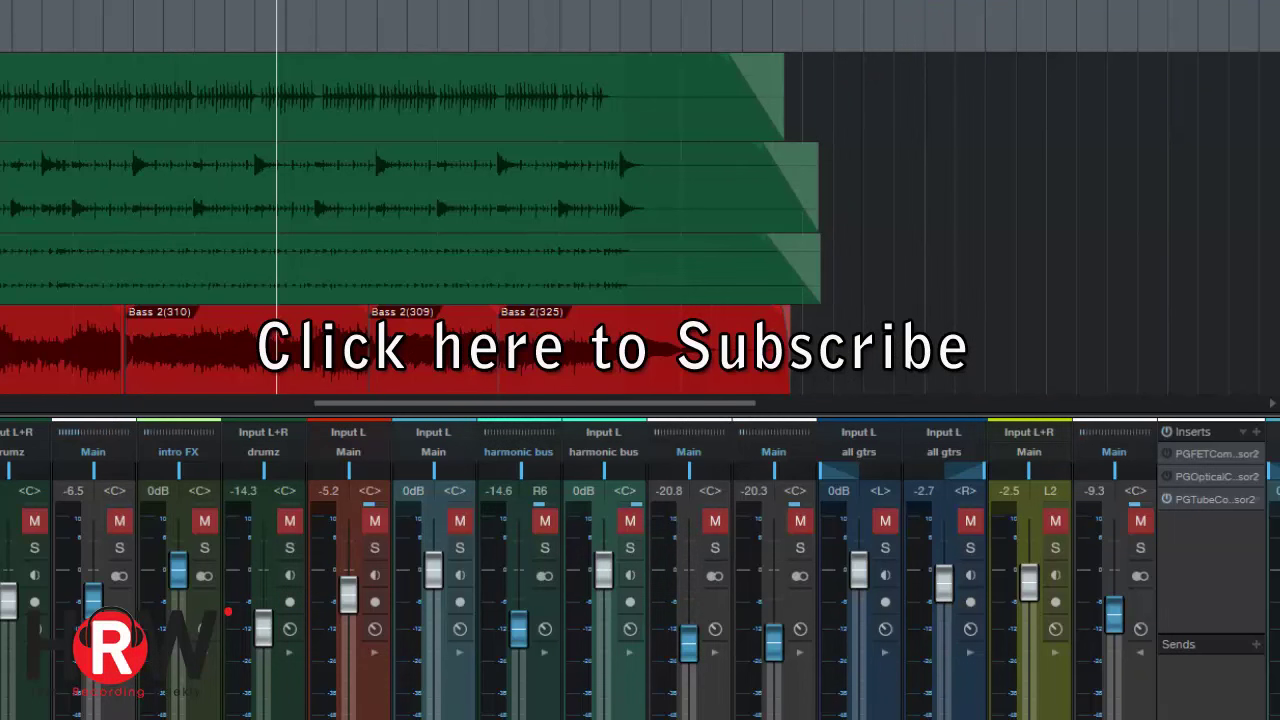
scroll(640, 570, right, 1)
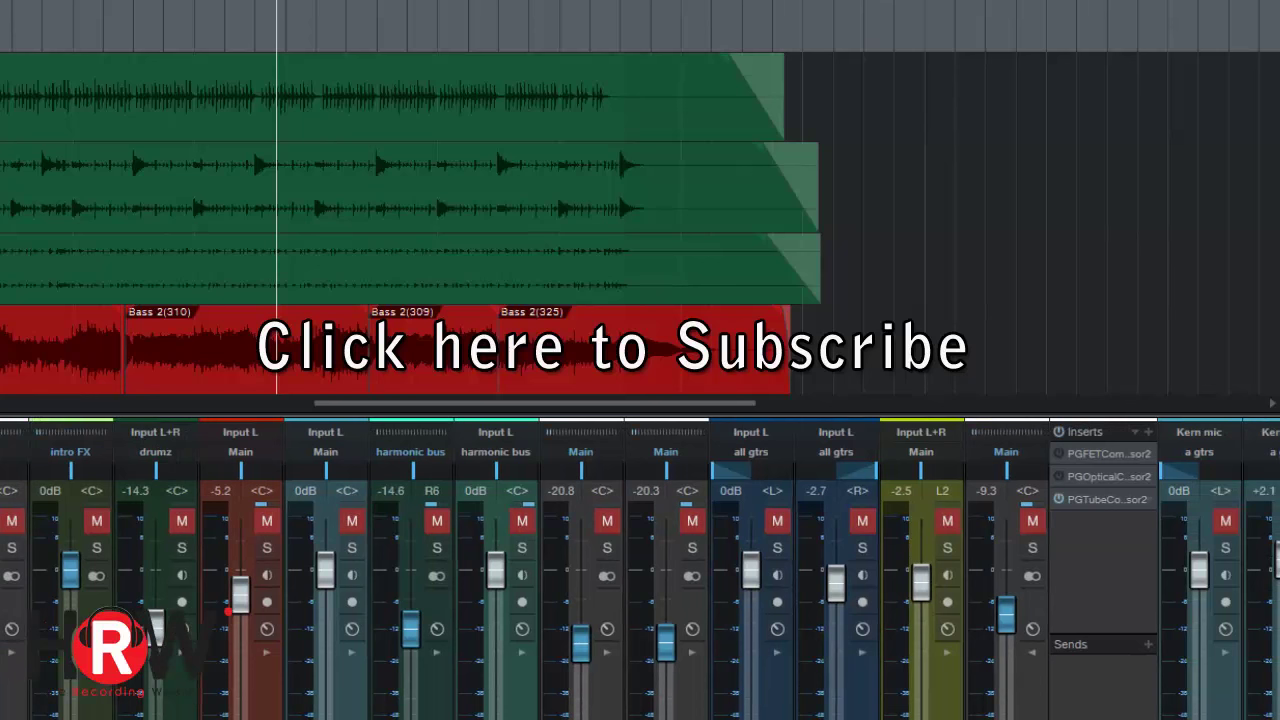